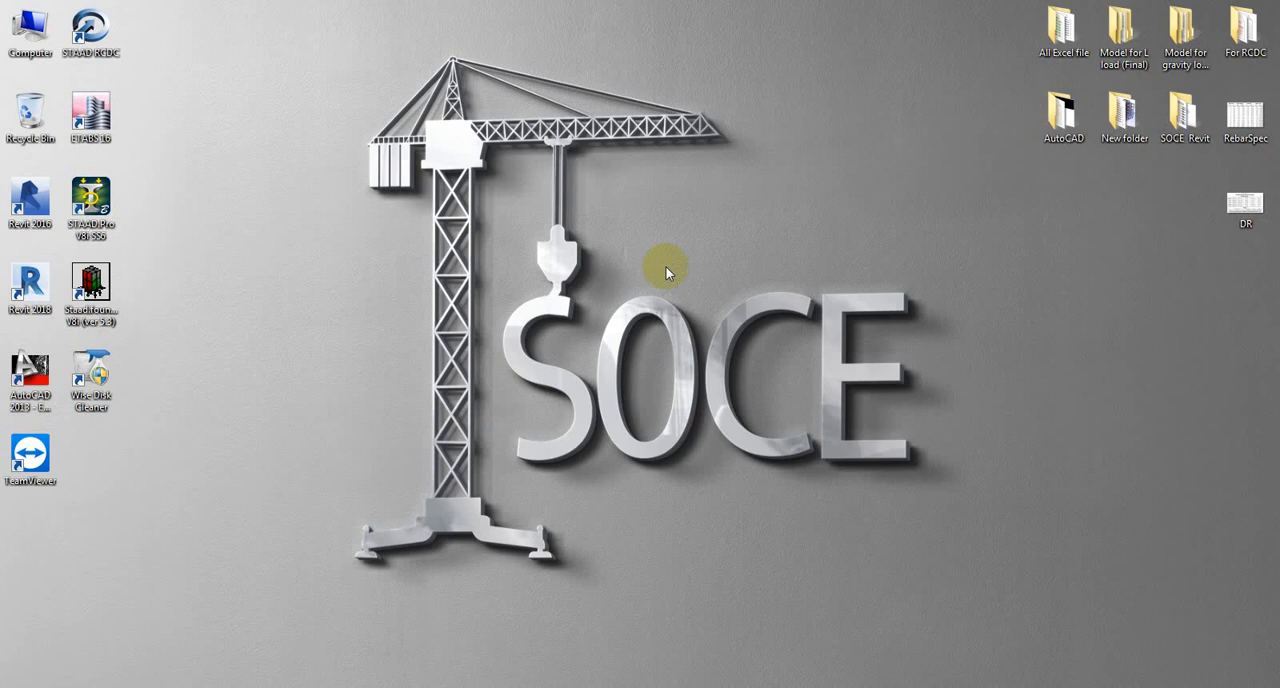
Check the project files in the For RCDC desktop folder and close the folder.
double_click(1246, 30)
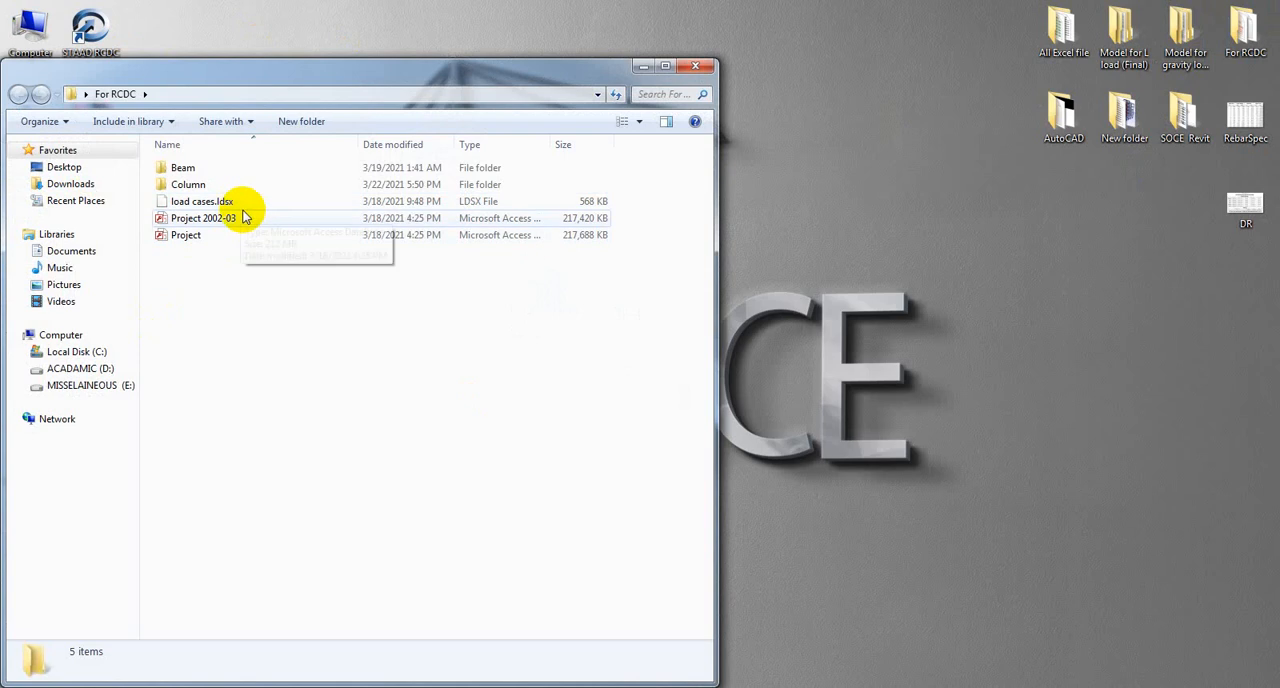
drag(272, 77, 413, 39)
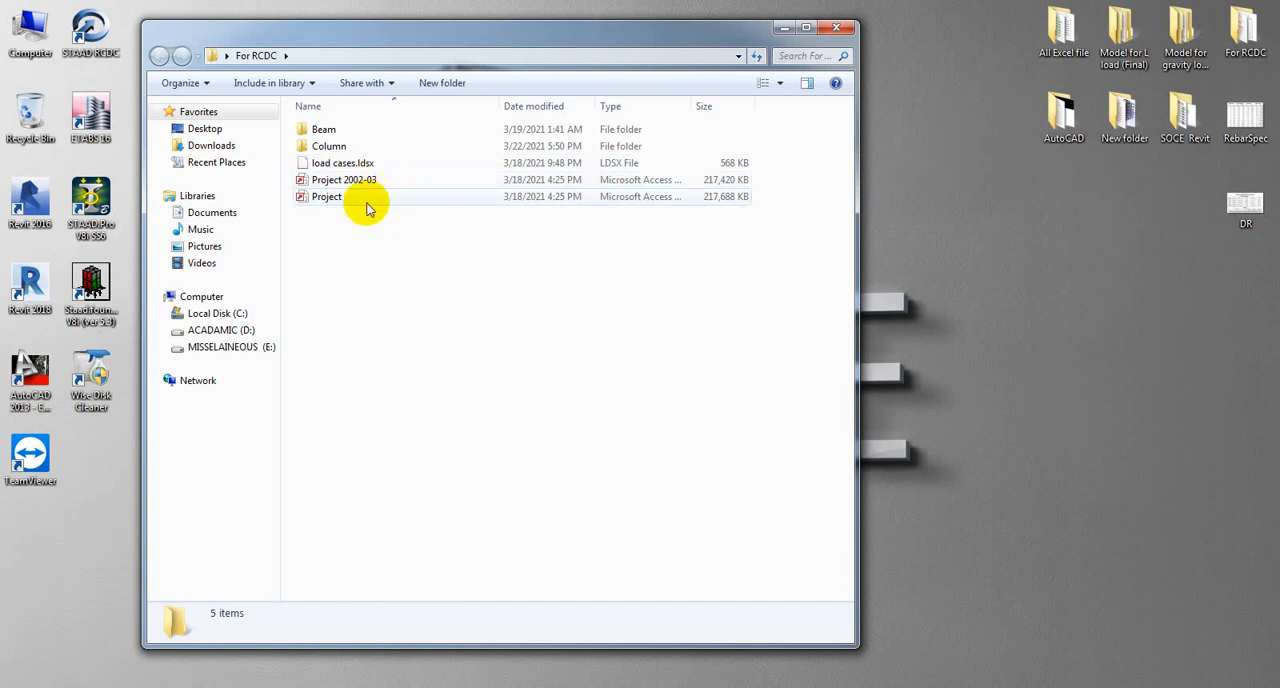
click(838, 30)
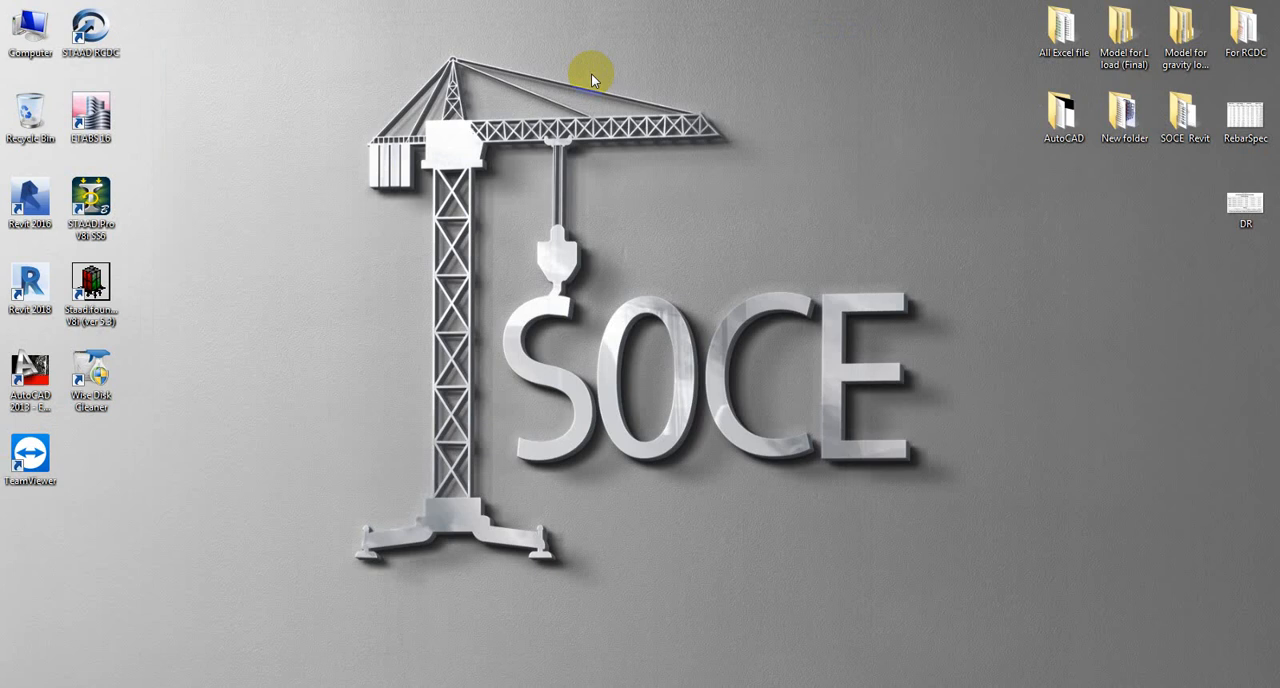
Launch STAAD RCDC and set project and client to SOCE, enter the engineer's name, and choose design code BS 8110 - 97.
double_click(90, 30)
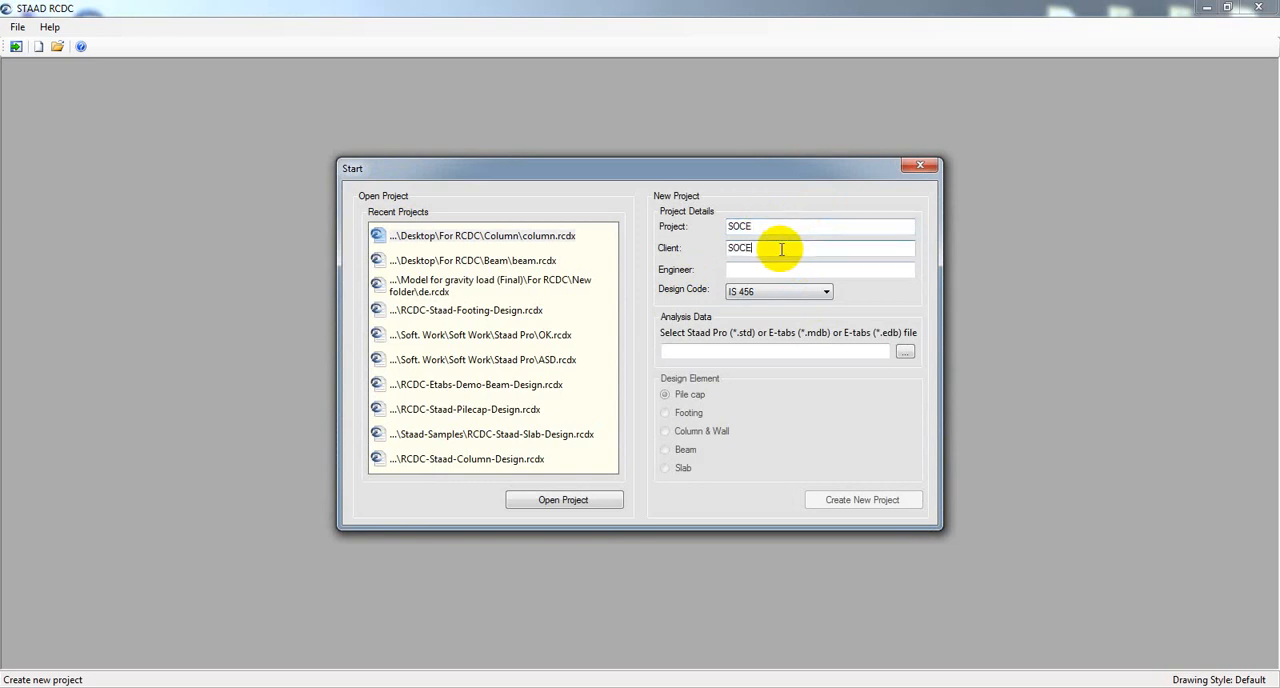
click(799, 268)
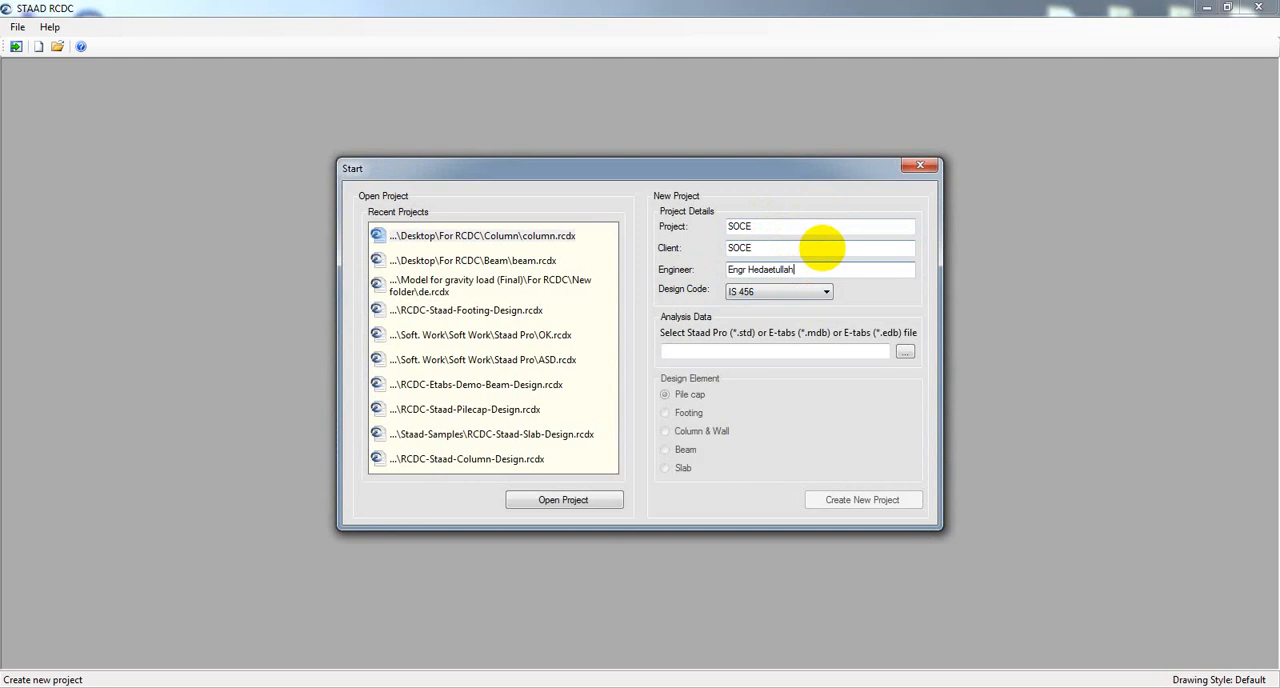
click(812, 291)
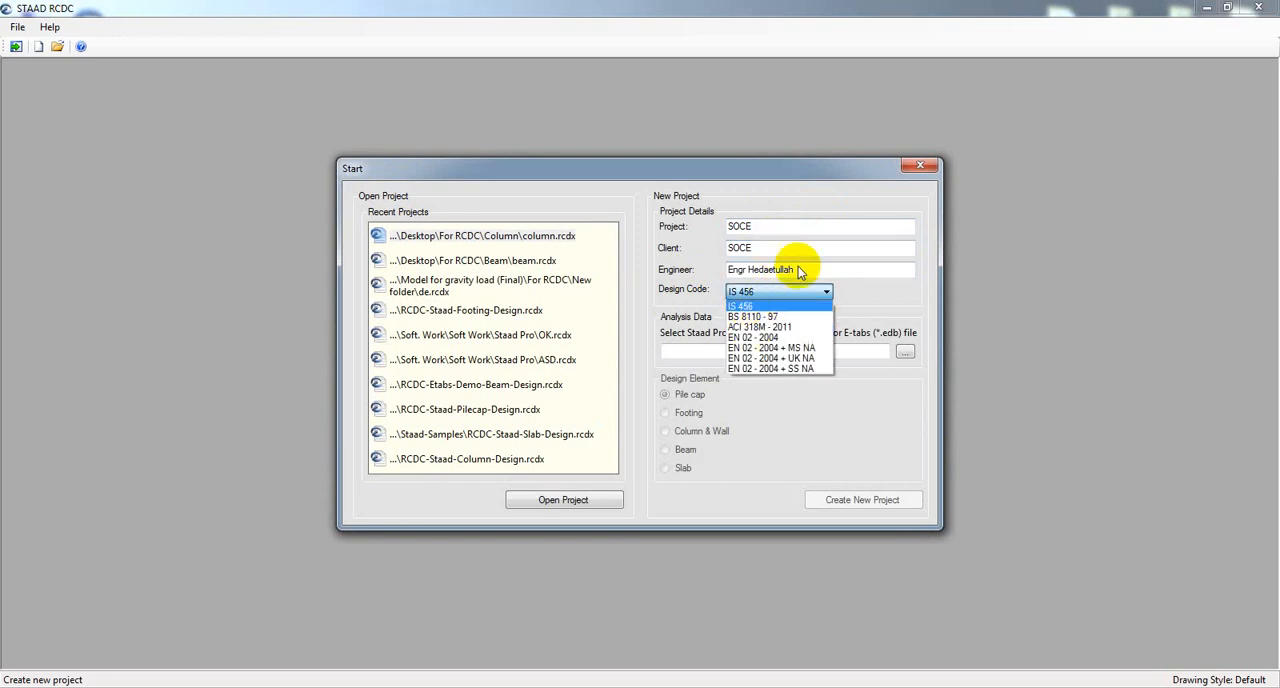
click(745, 318)
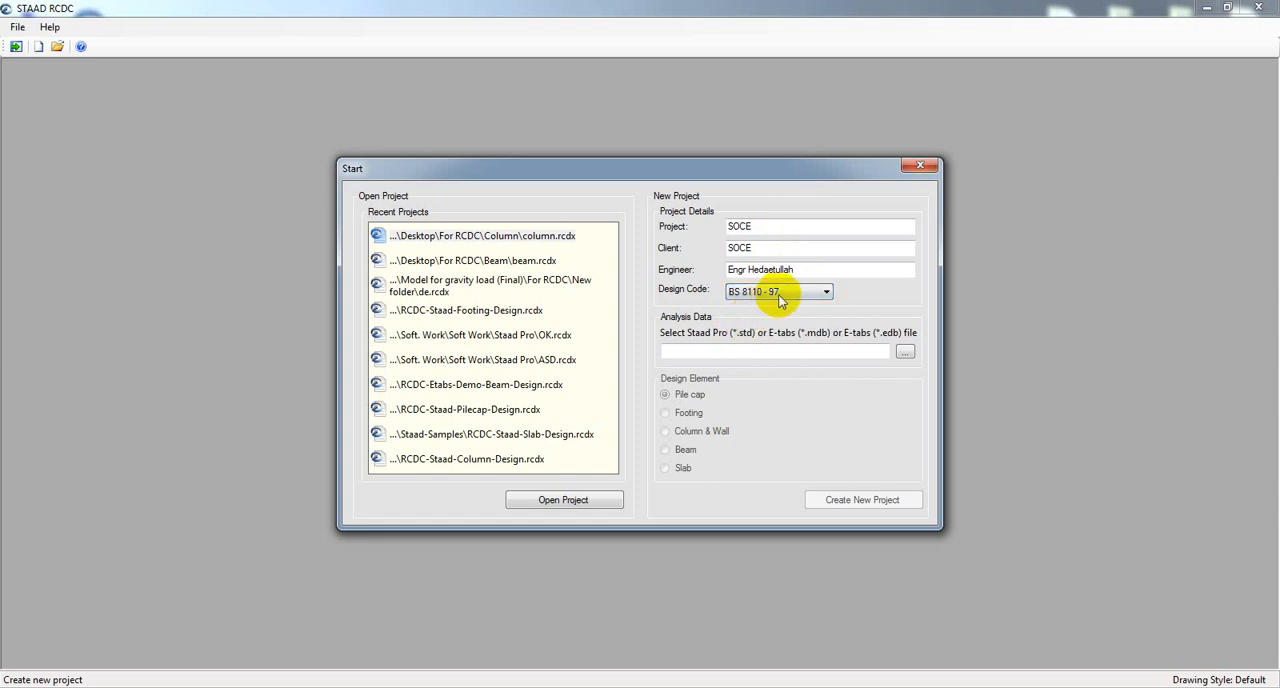
Load Project 2002-03 from the For RCDC desktop folder as analysis data and create a new Footing design project.
click(905, 352)
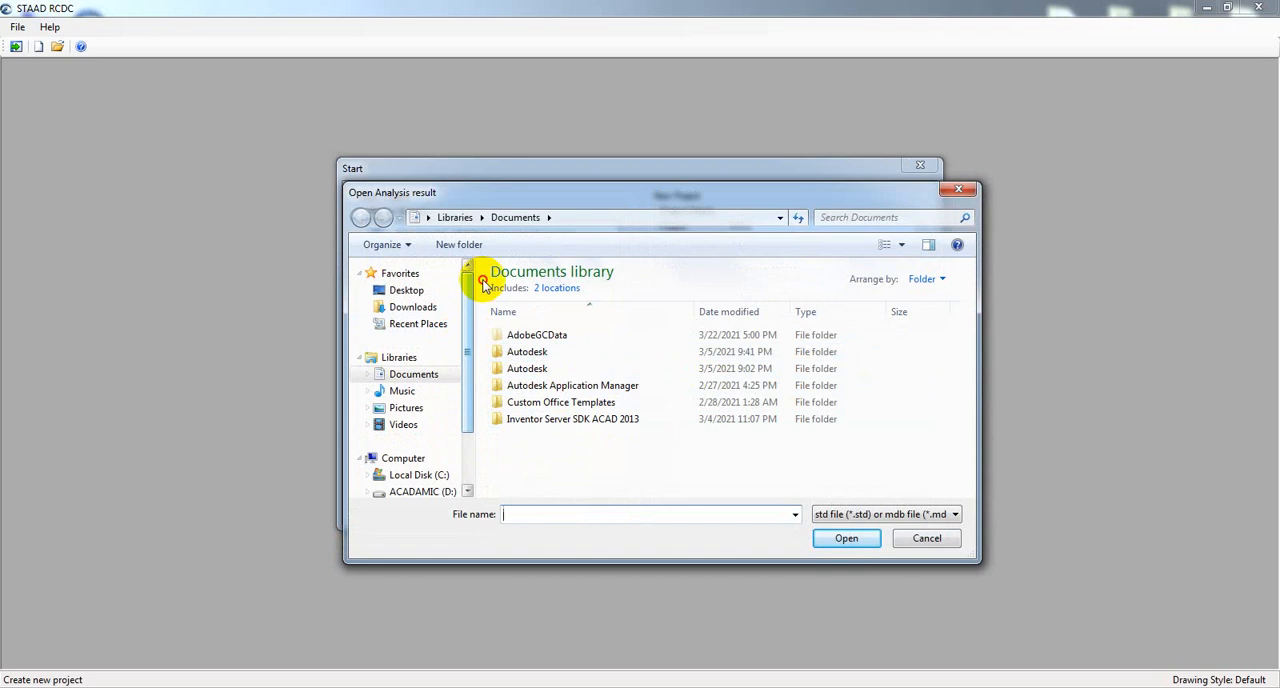
click(408, 289)
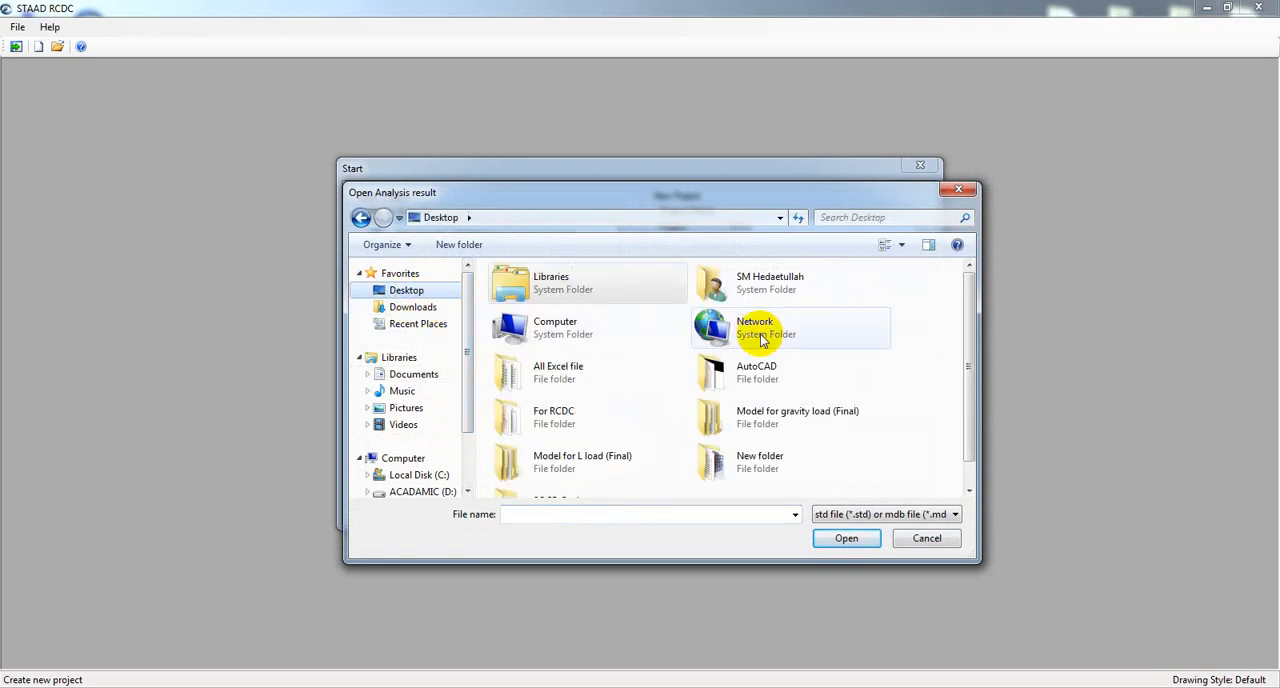
double_click(592, 404)
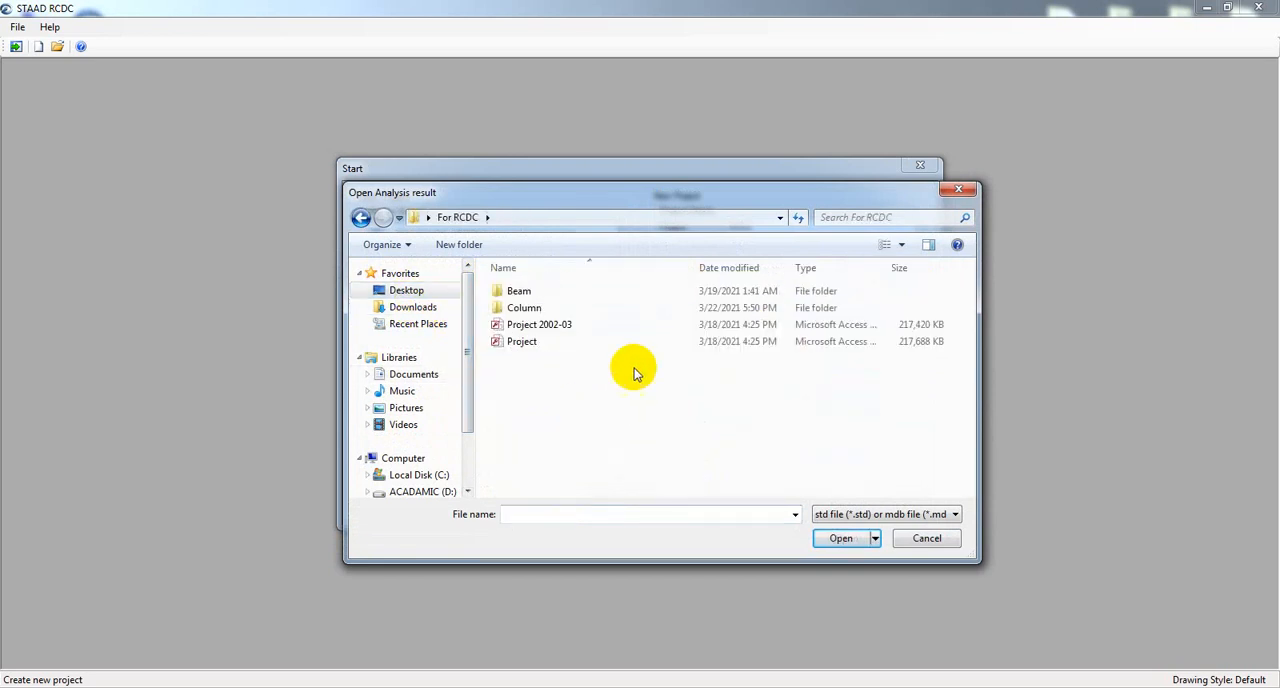
click(532, 328)
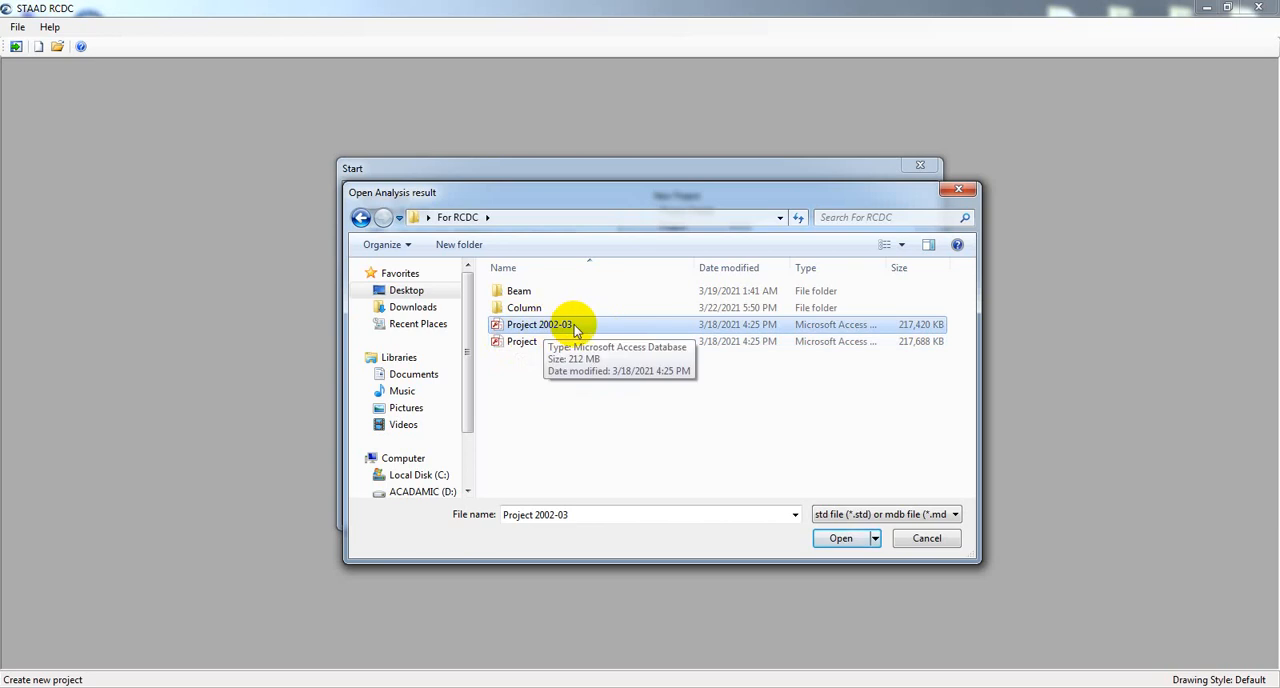
click(852, 538)
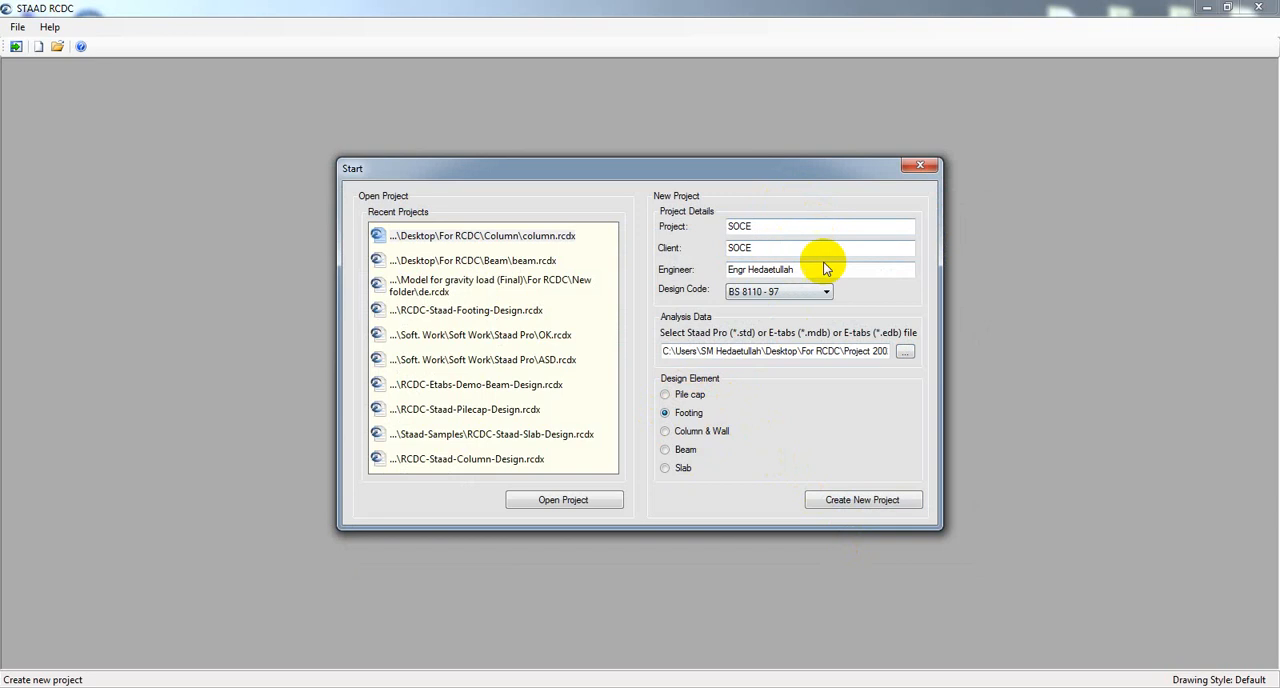
click(863, 500)
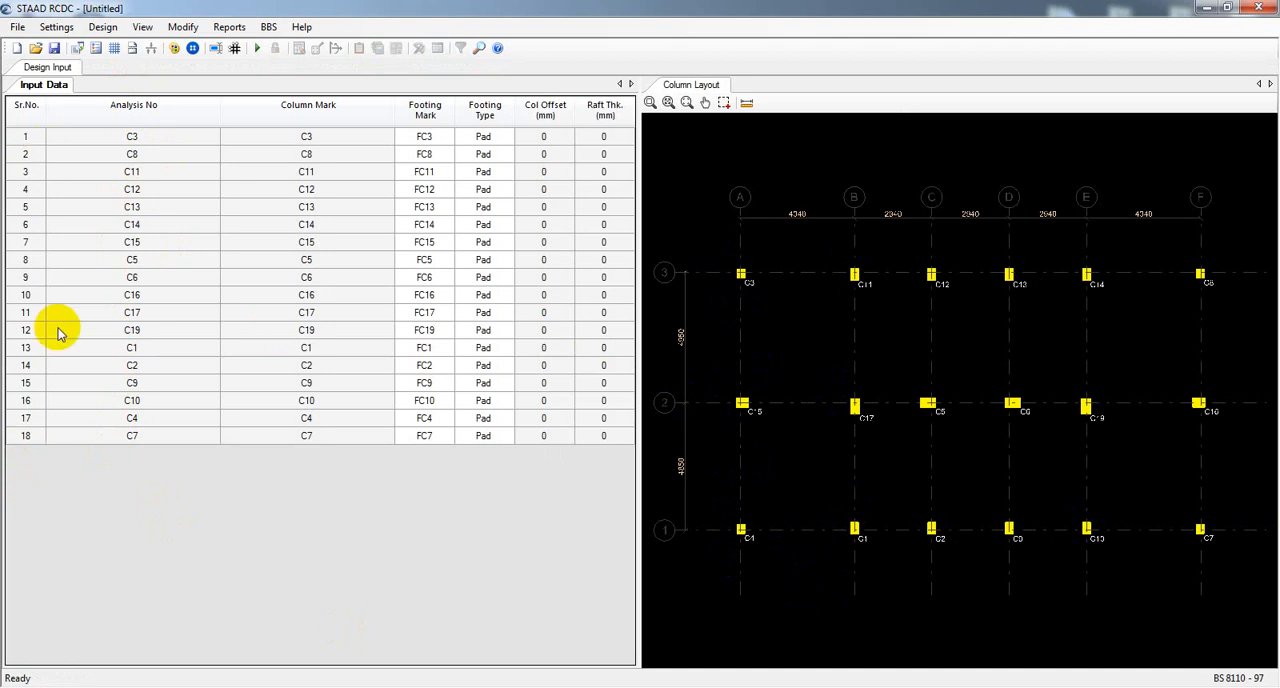
Examine the column layout and match columns such as C3, C8 and C19 with their rows in the input data table.
scroll(745, 280, up, 3)
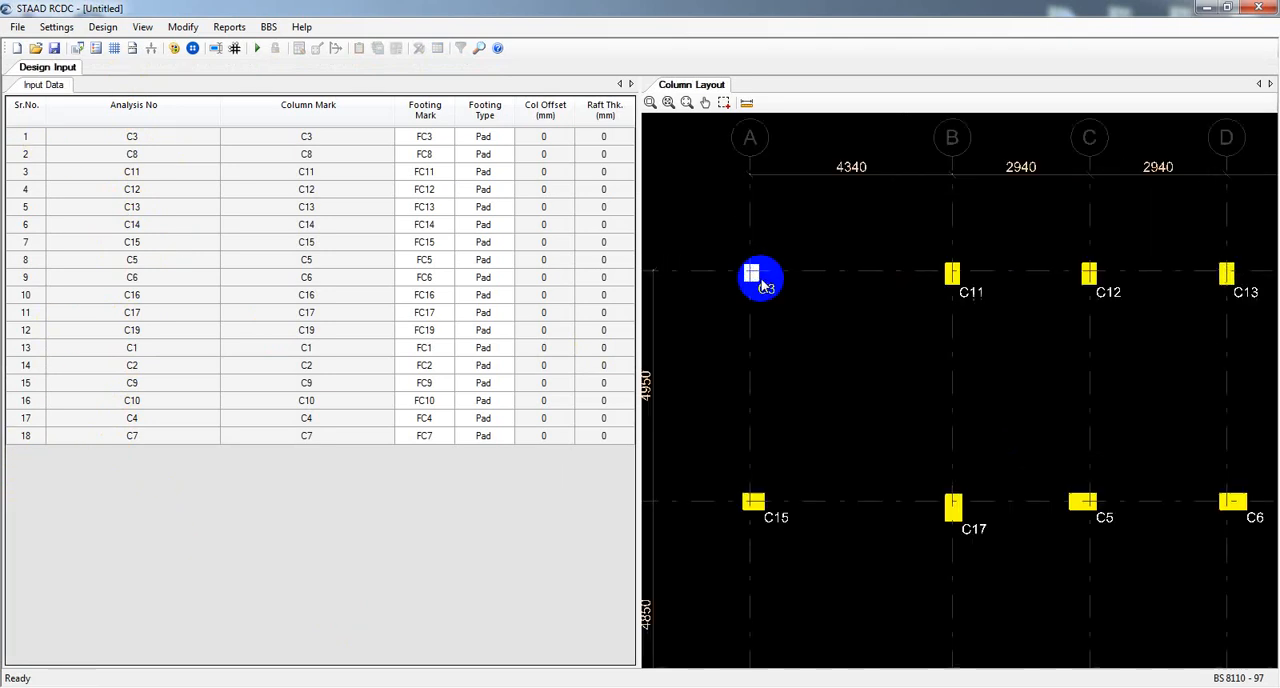
scroll(763, 280, up, 3)
scroll(740, 275, down, 4)
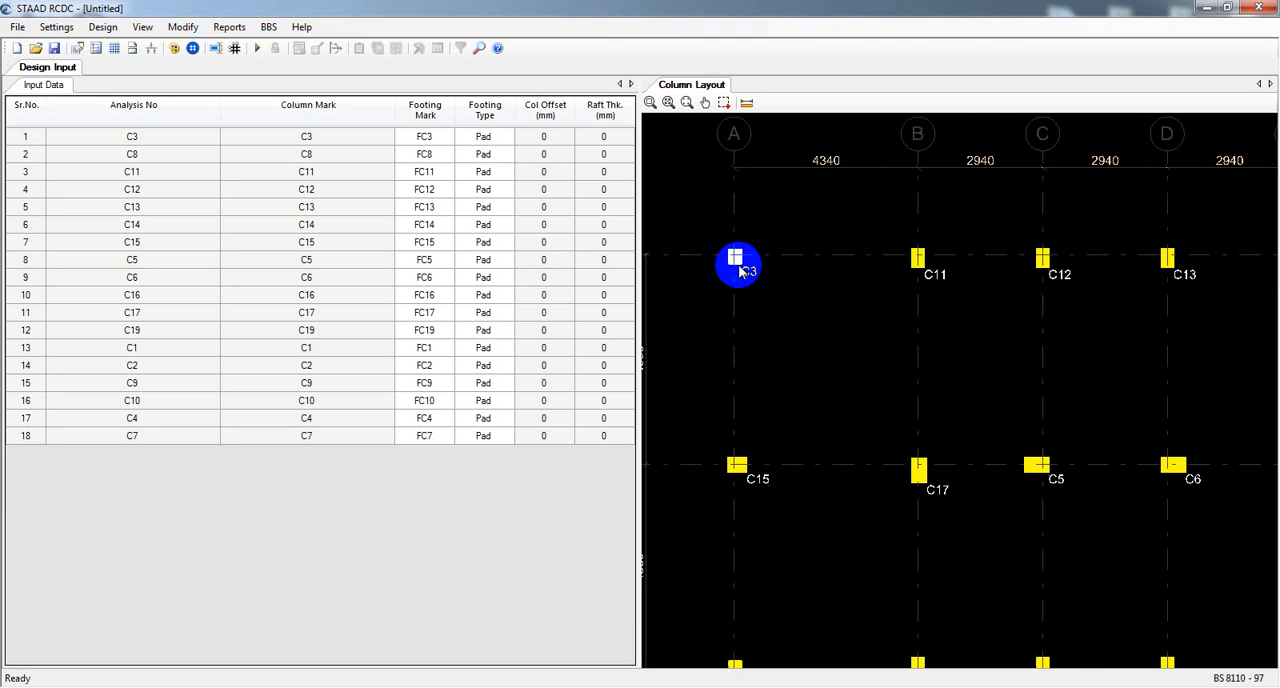
scroll(740, 272, down, 4)
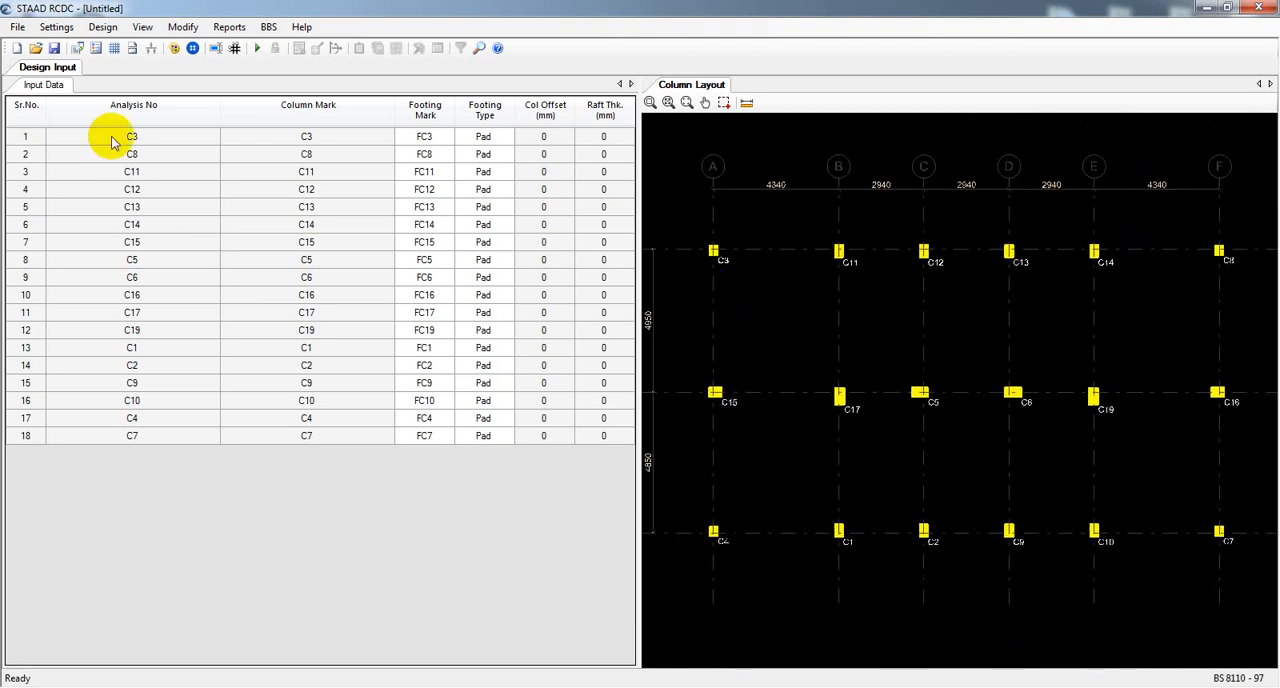
click(148, 137)
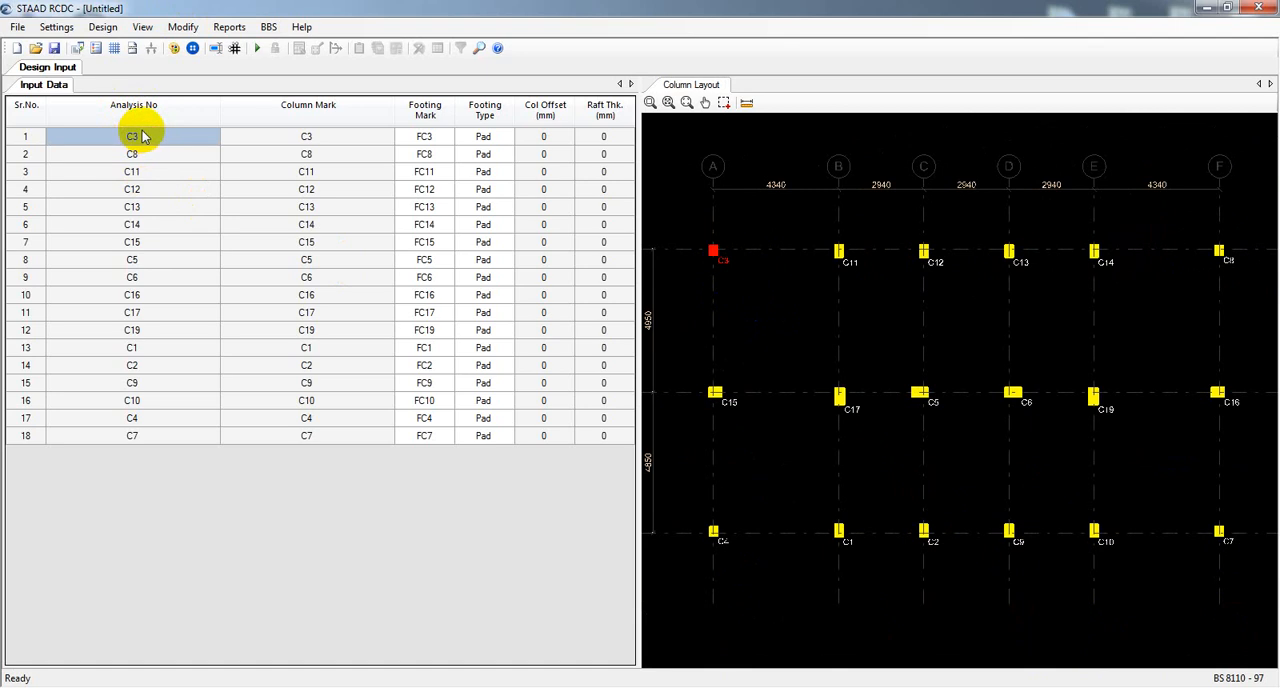
click(143, 153)
right_click(138, 121)
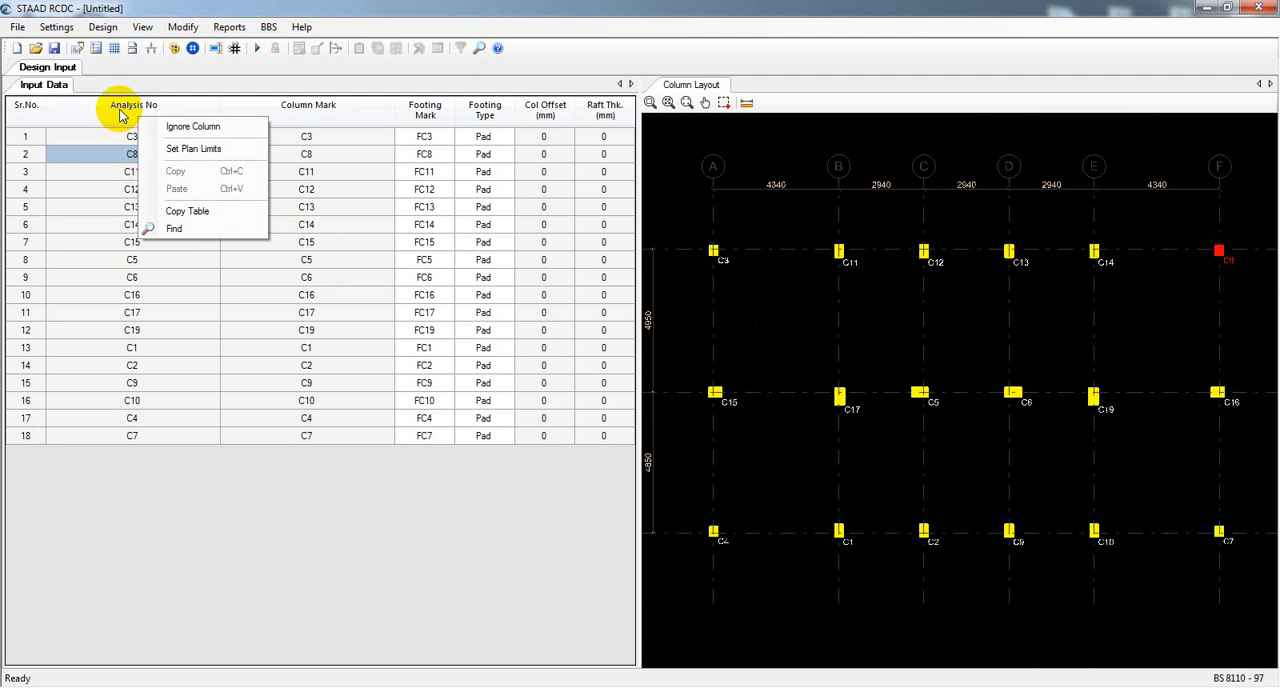
click(126, 500)
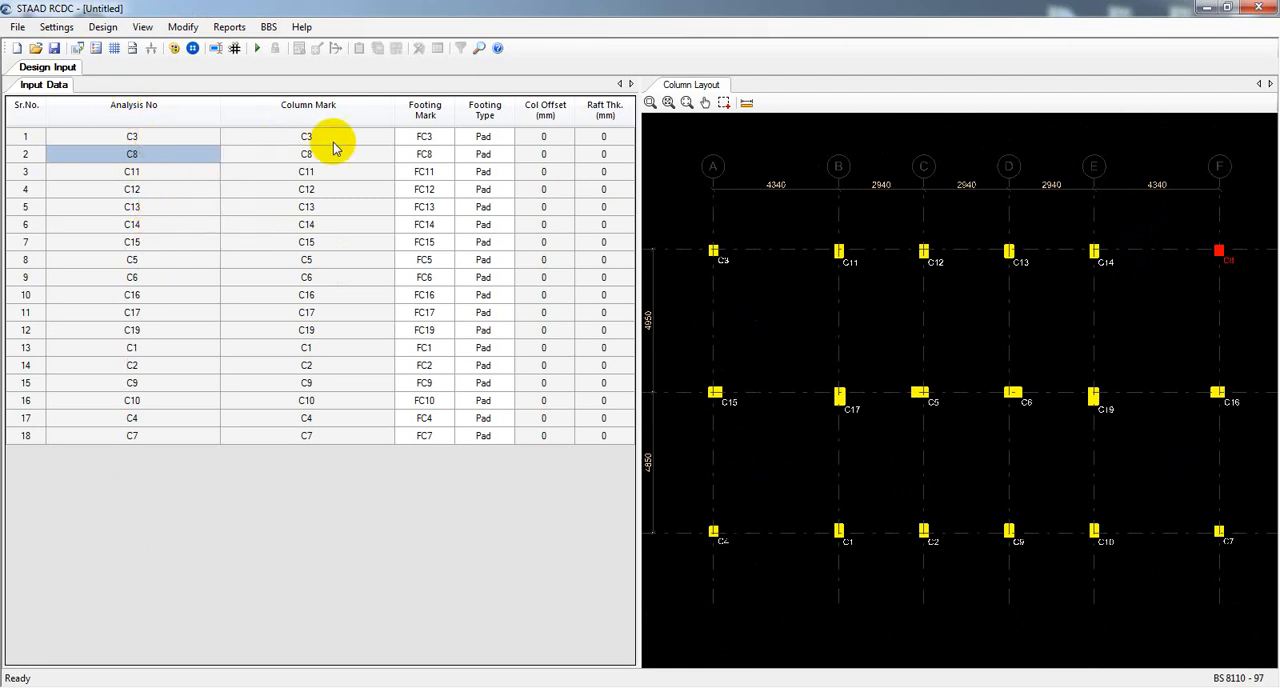
drag(306, 145, 309, 310)
click(135, 151)
click(140, 330)
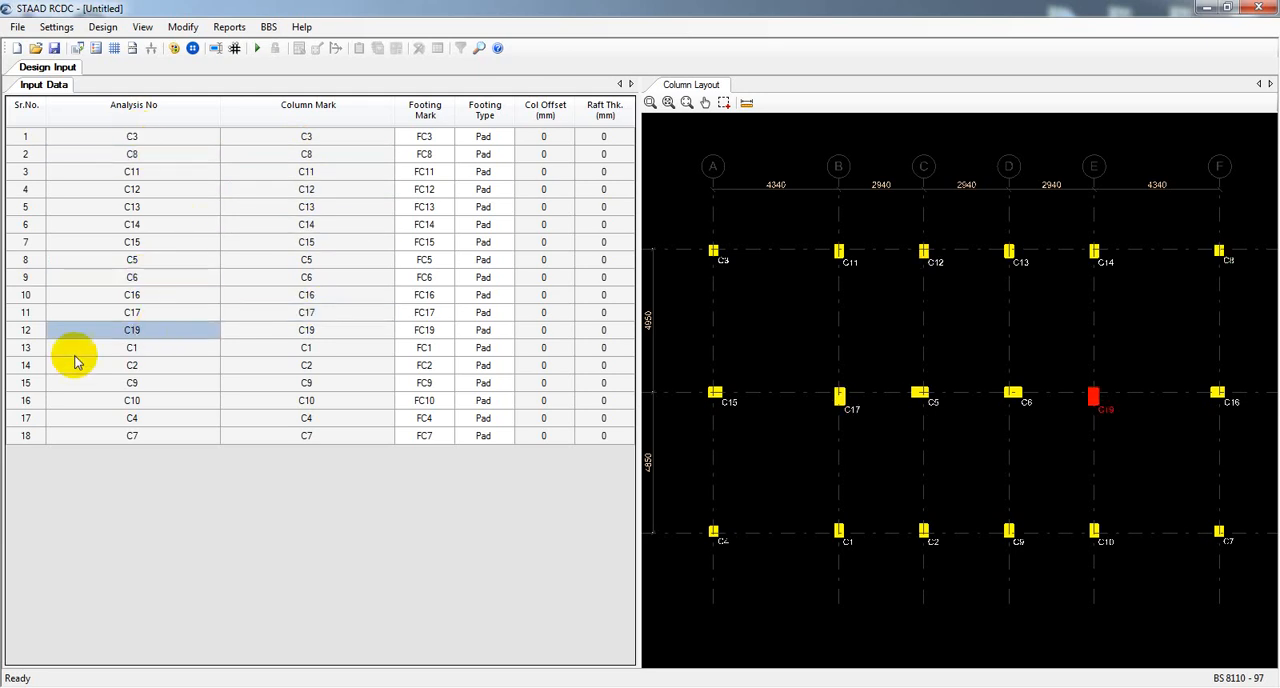
Ignore column C7 in the input data and include it again.
click(278, 437)
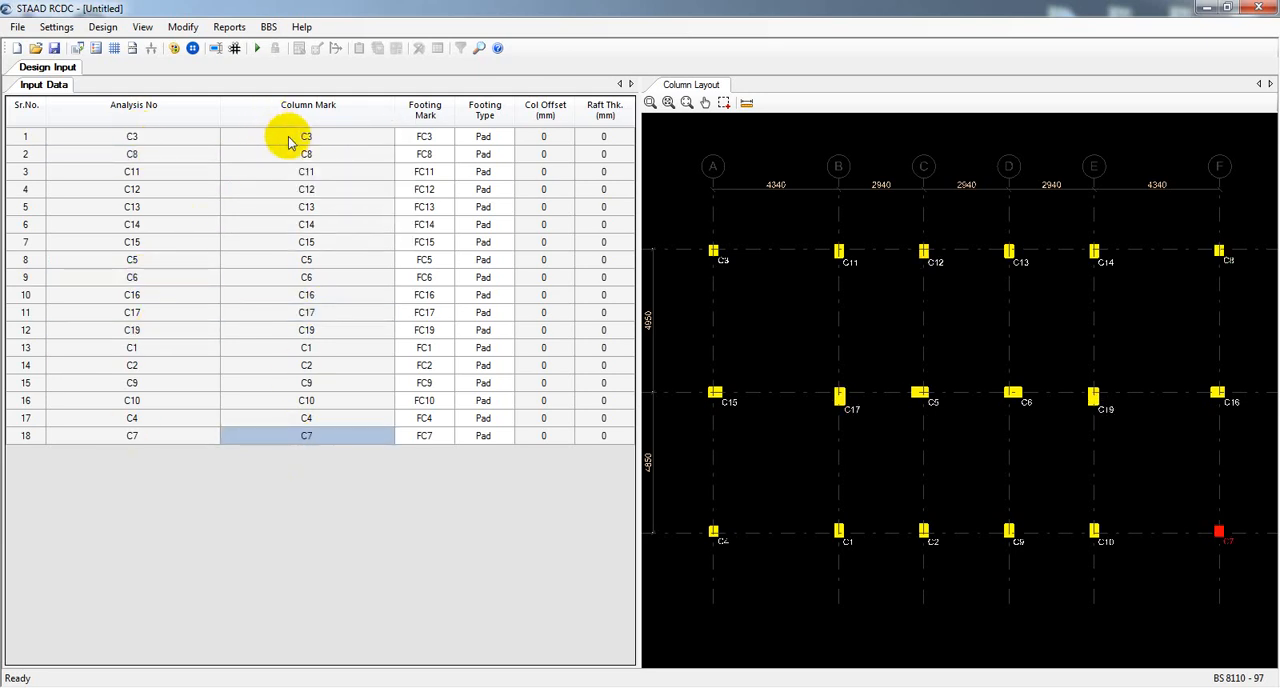
key(Delete)
right_click(275, 129)
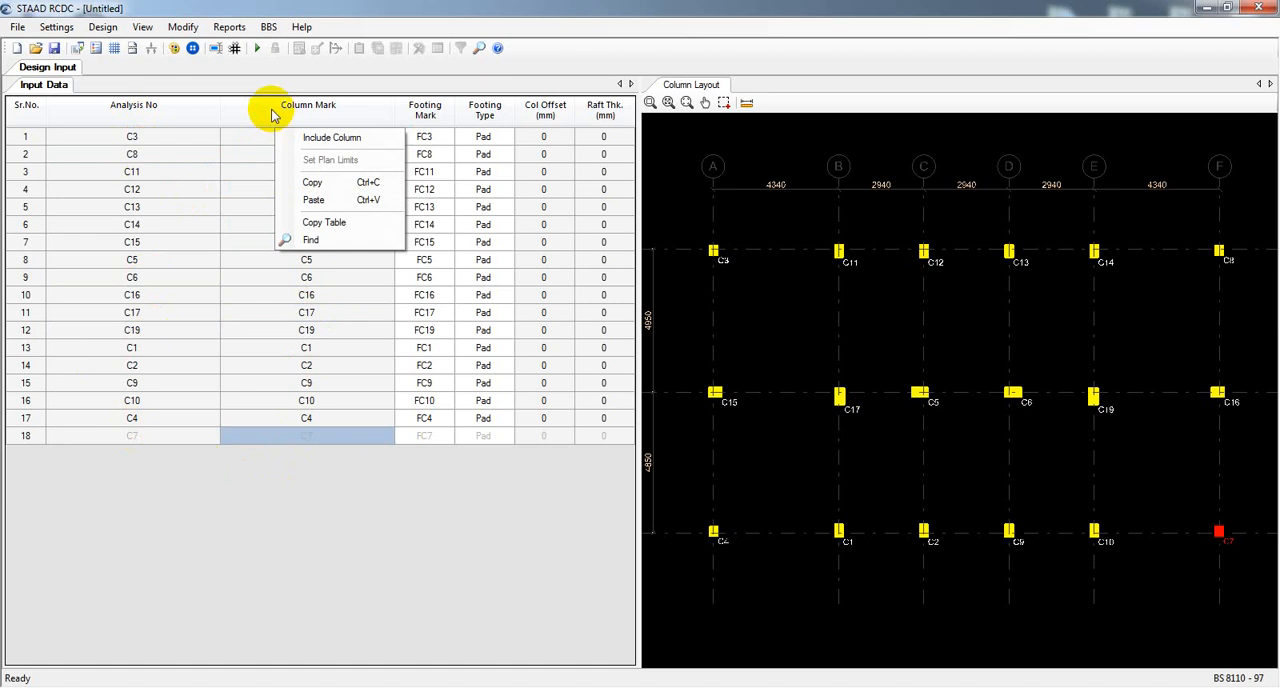
click(308, 136)
right_click(302, 120)
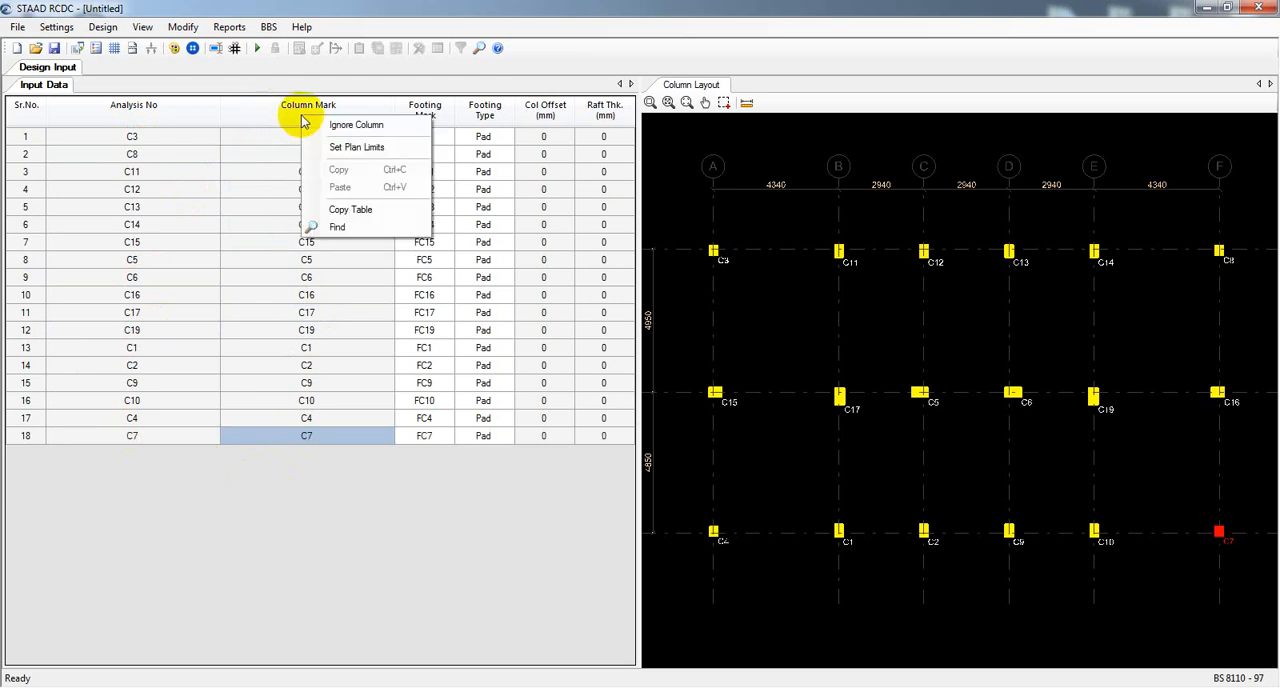
click(311, 473)
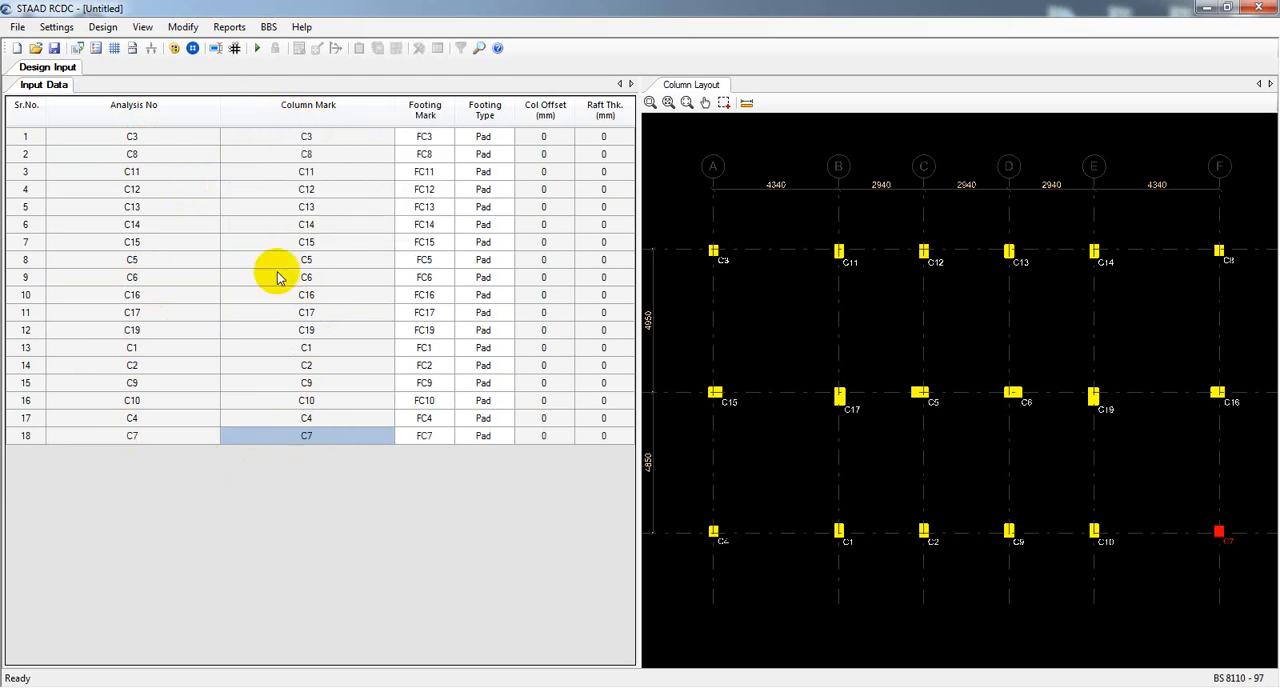
Inspect the column positions, orientations and grid spacing across the layout, including C5, C6, C19 and C14.
click(57, 27)
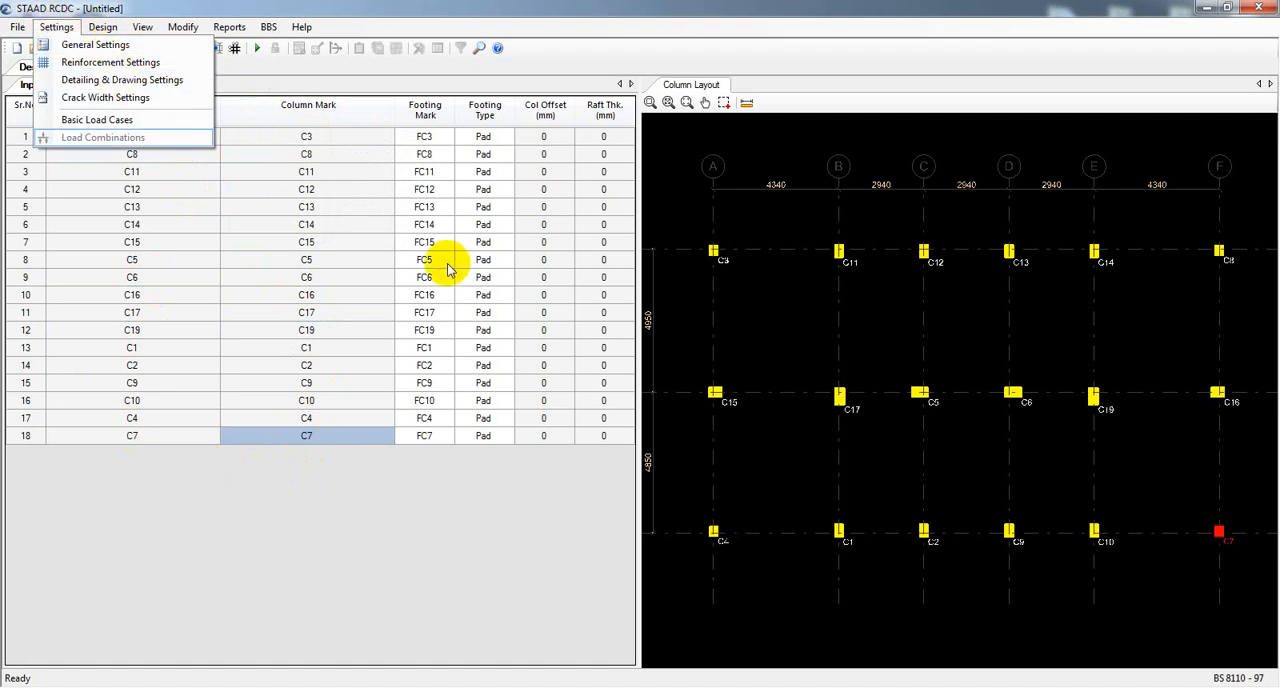
click(371, 590)
click(745, 493)
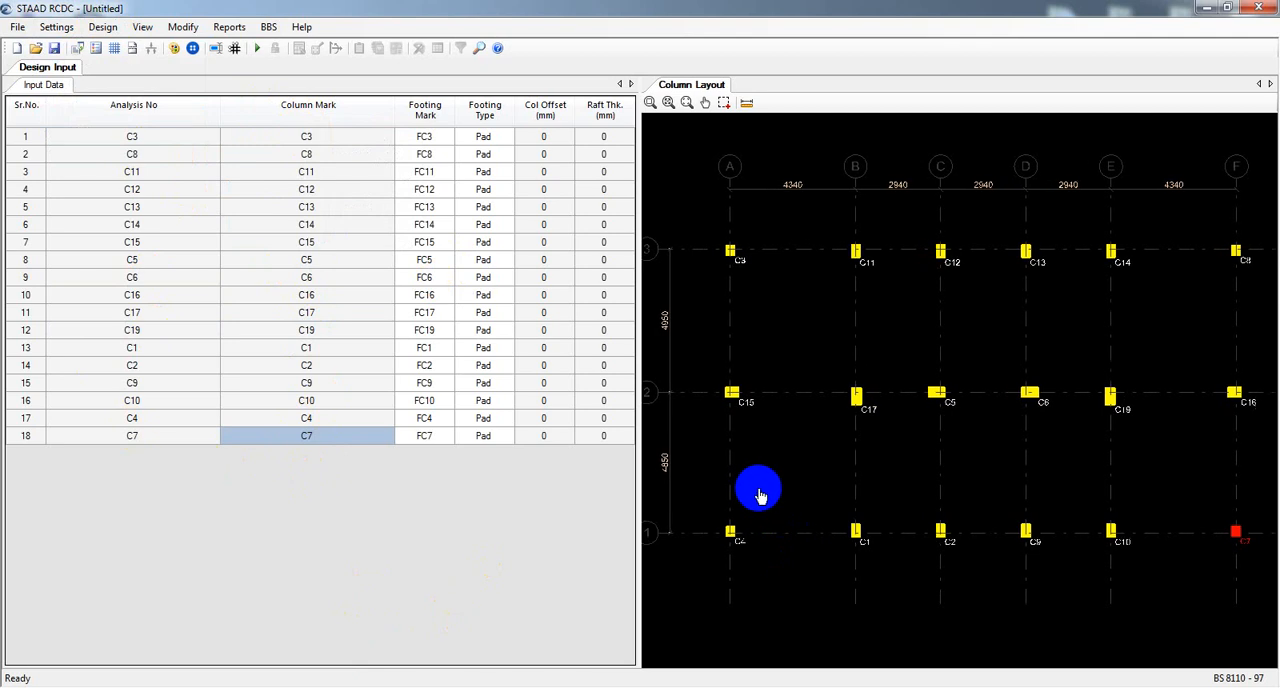
scroll(837, 420, up, 6)
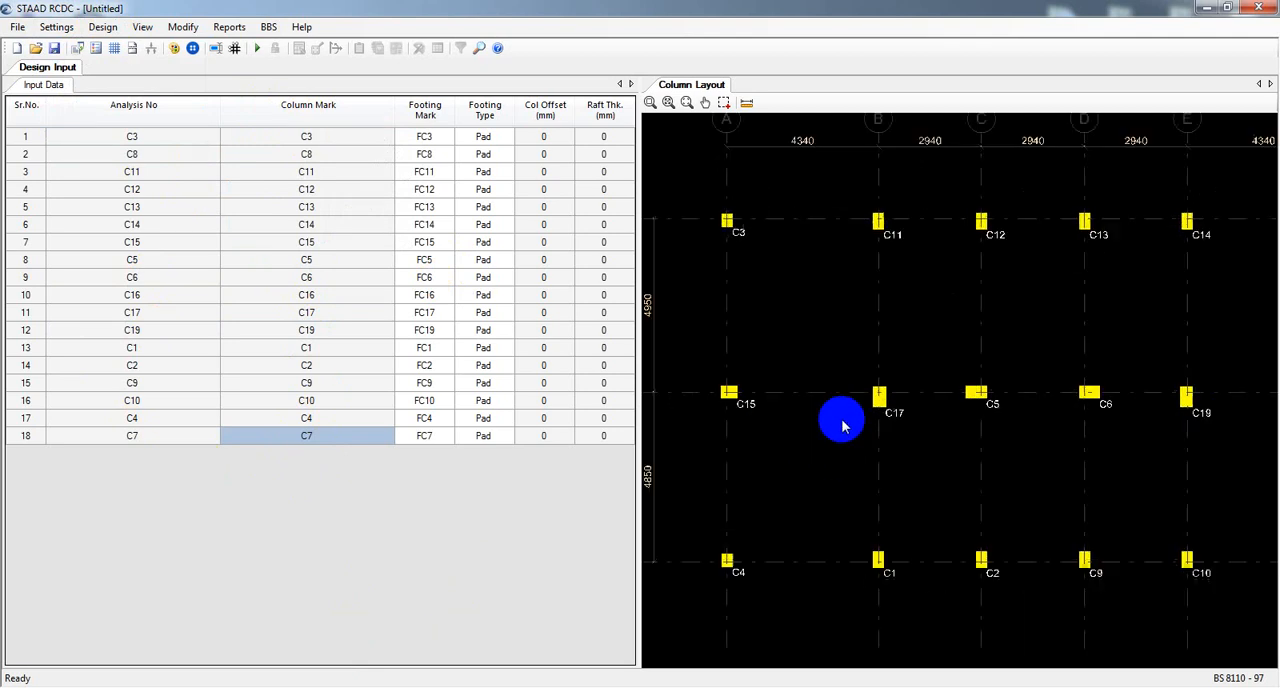
scroll(876, 394, up, 1)
middle_drag(1088, 450, 849, 449)
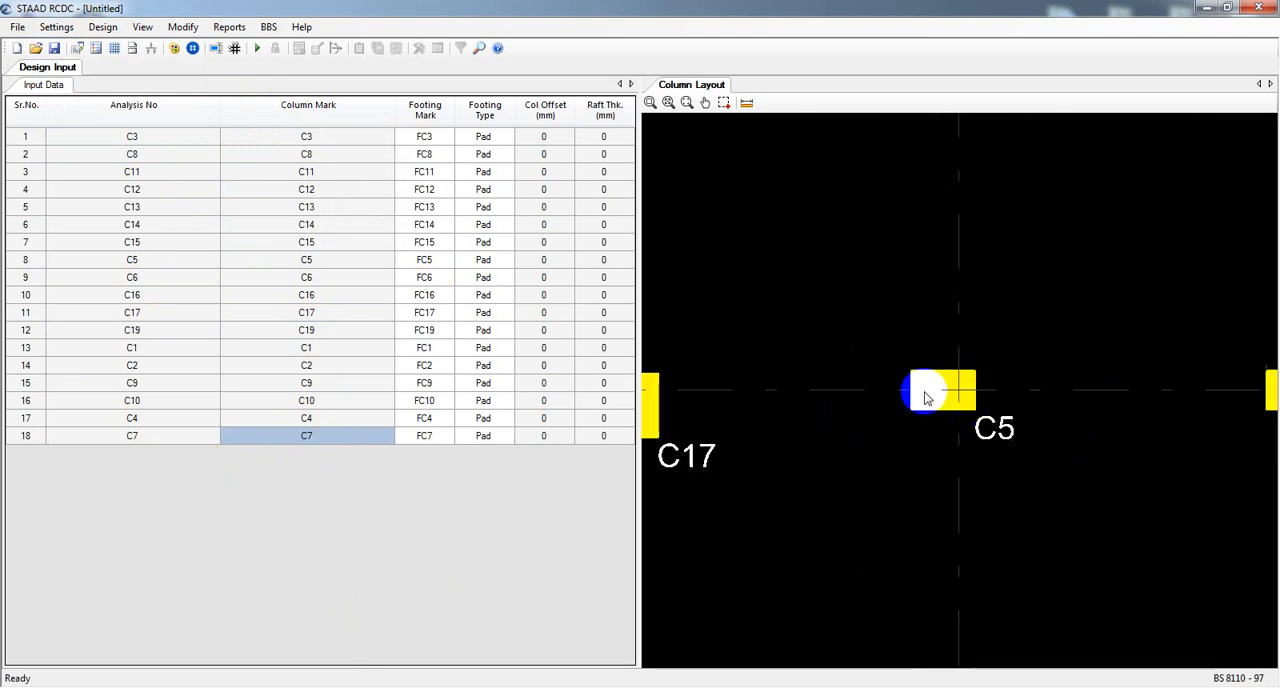
scroll(946, 389, down, 2)
middle_drag(1058, 397, 868, 420)
scroll(931, 435, down, 1)
middle_drag(946, 435, 774, 443)
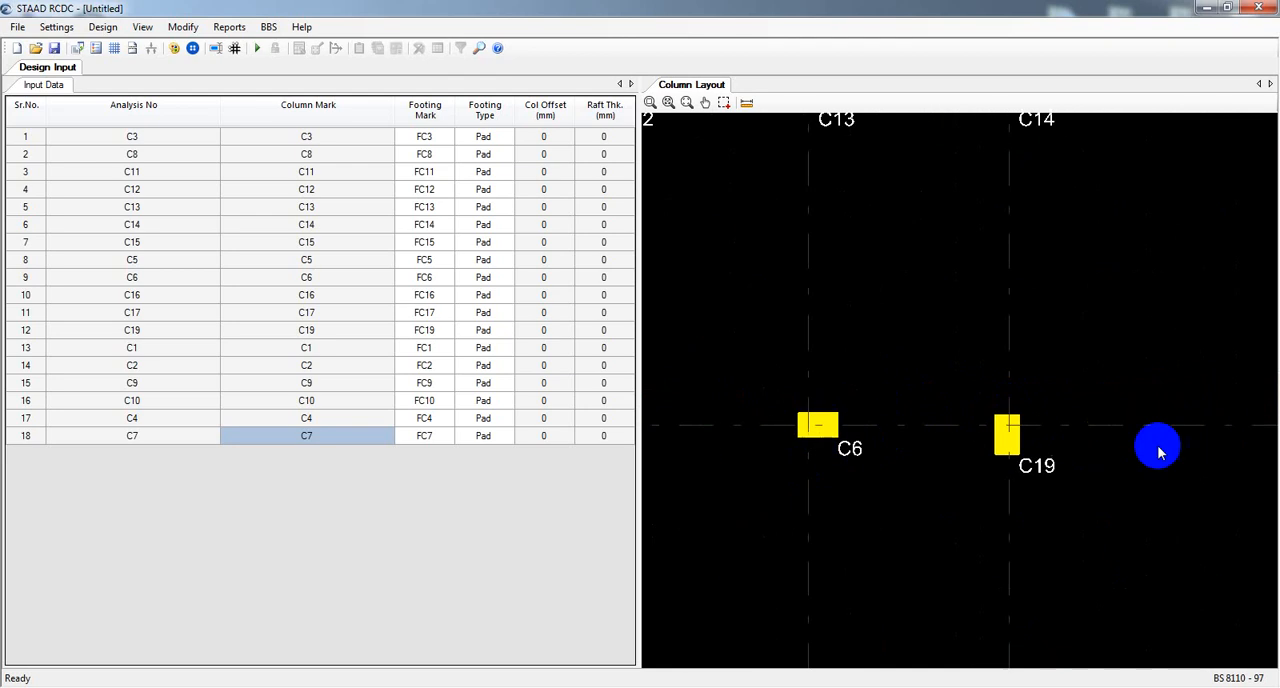
scroll(1027, 436, up, 4)
scroll(1022, 432, down, 4)
scroll(1021, 432, down, 7)
middle_drag(1038, 325, 1044, 375)
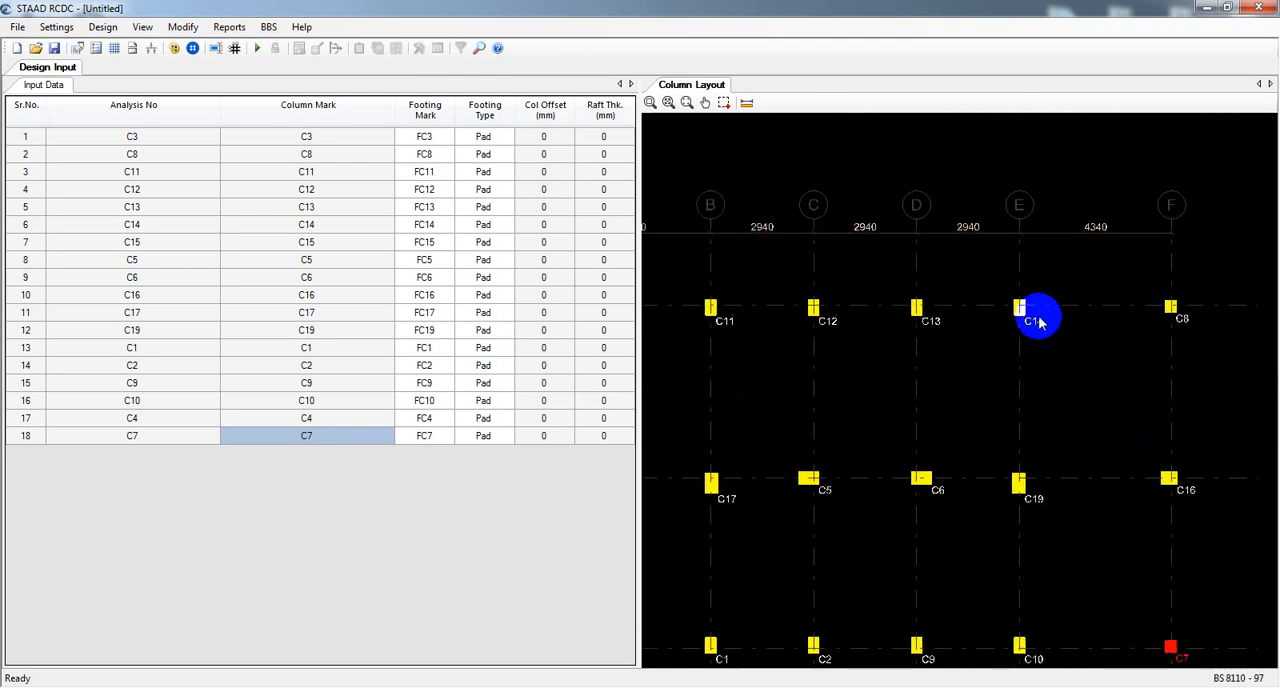
scroll(1035, 315, down, 4)
mouse_move(838, 456)
middle_down()
mouse_move(980, 404)
mouse_move(805, 464)
mouse_move(829, 462)
middle_up()
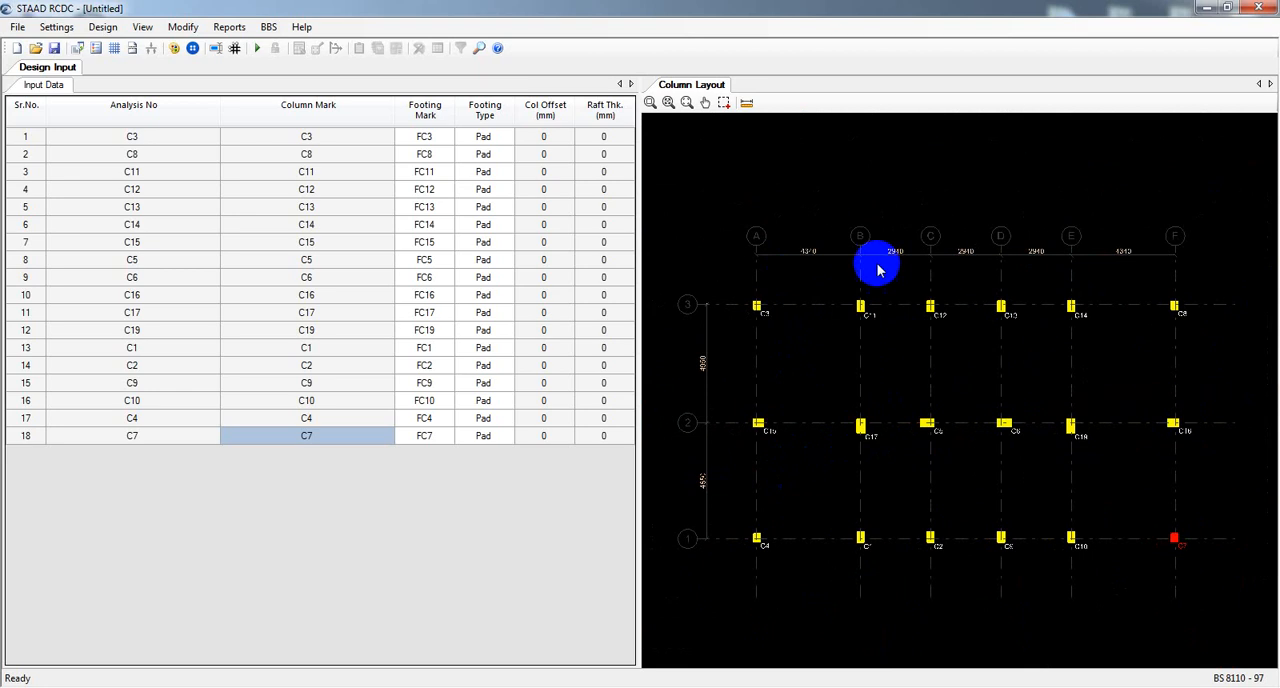
middle_drag(914, 475, 914, 458)
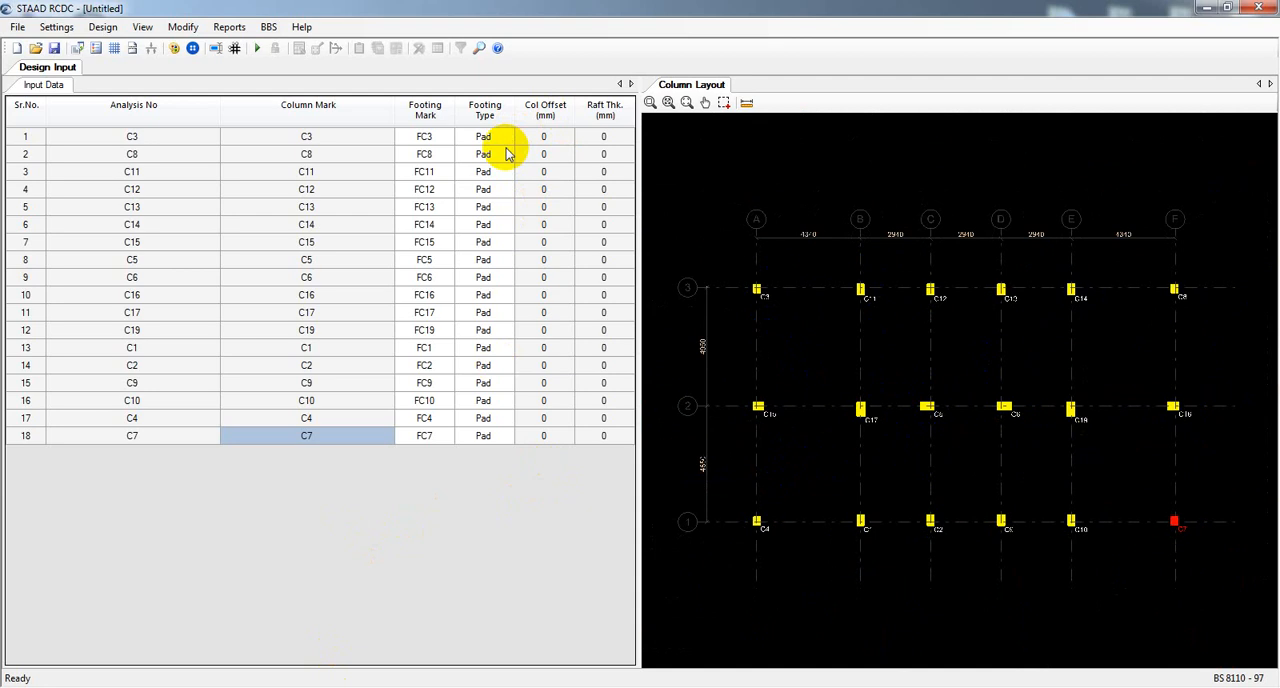
Choose Pad as the footing type for FC3 and check the footing type of FC8.
click(491, 137)
click(508, 138)
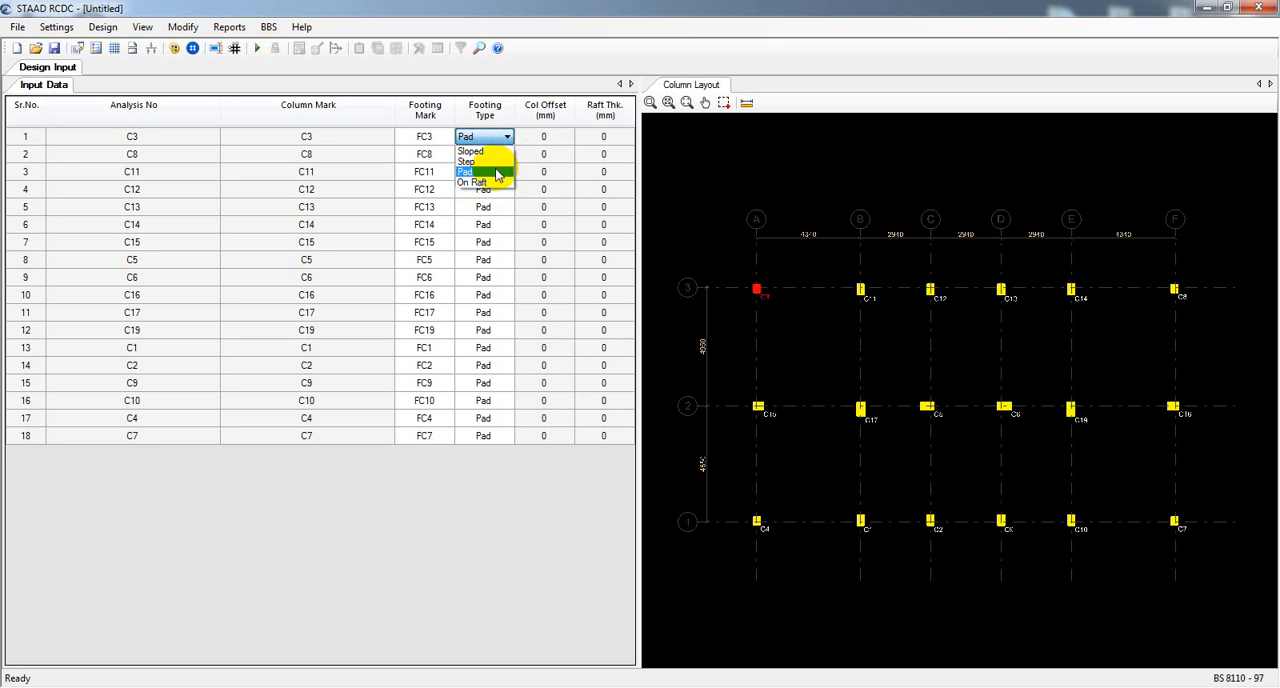
click(496, 173)
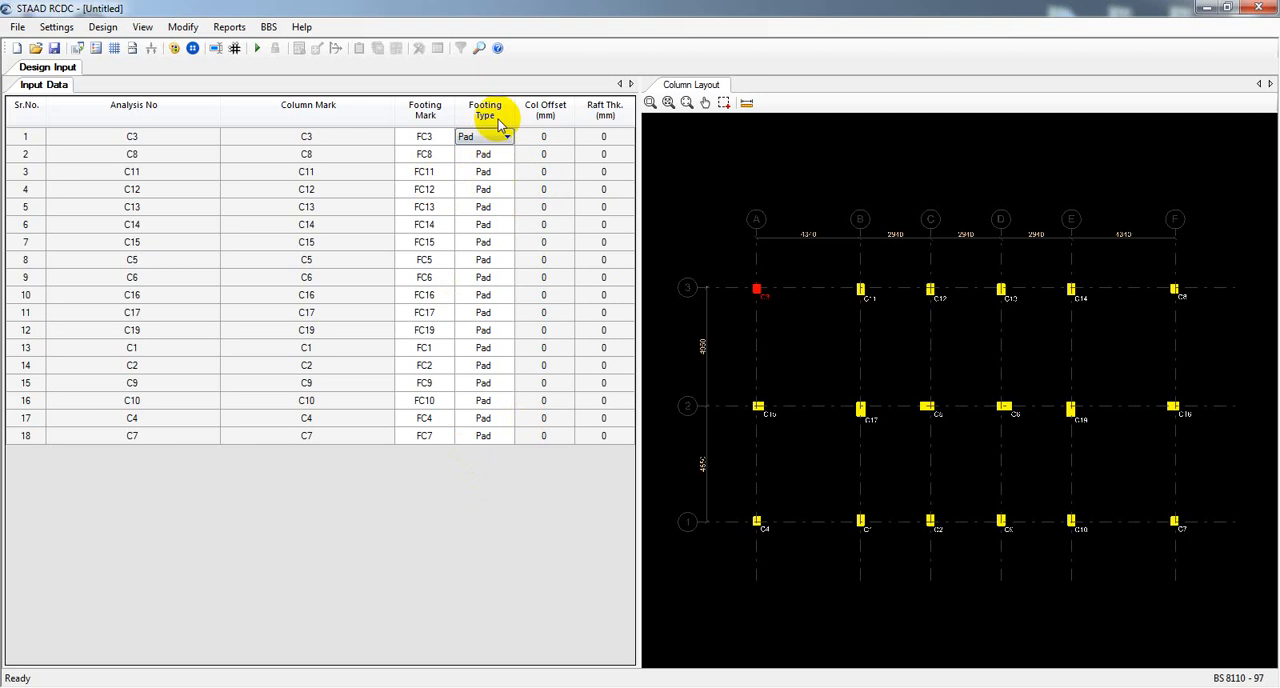
click(505, 162)
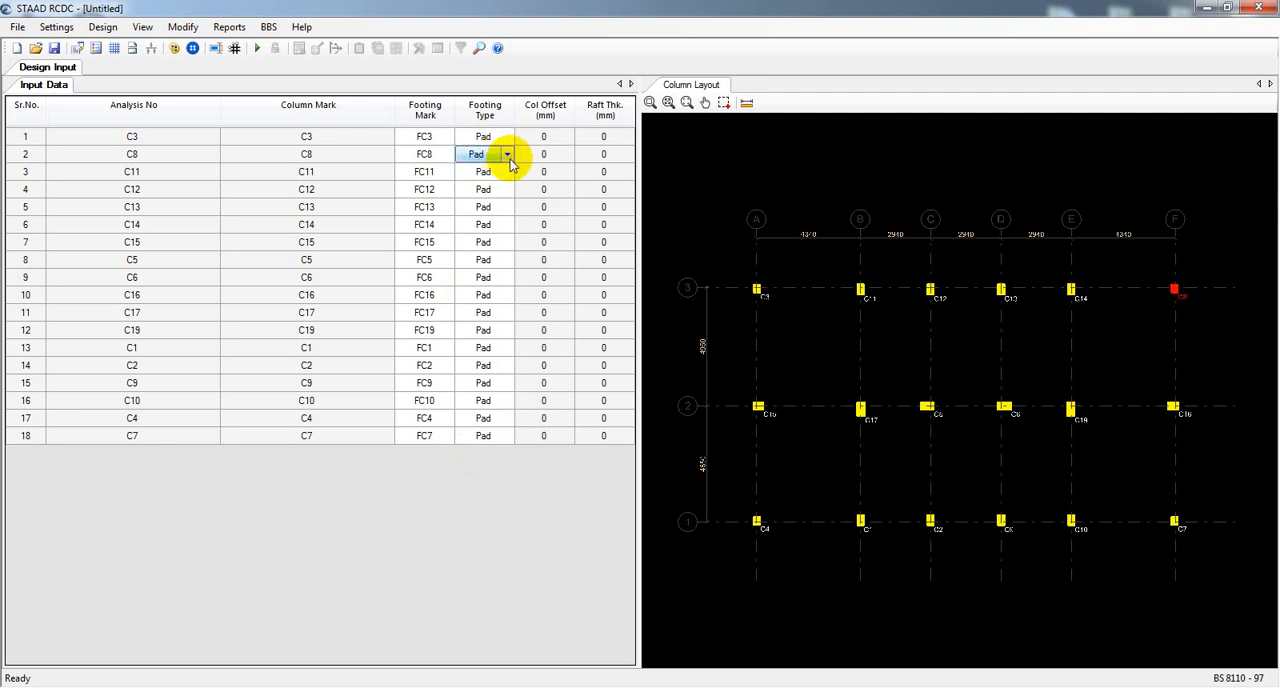
Review the footing type options for FC8 and the column offset entries across the rows from C3 to C7.
click(509, 157)
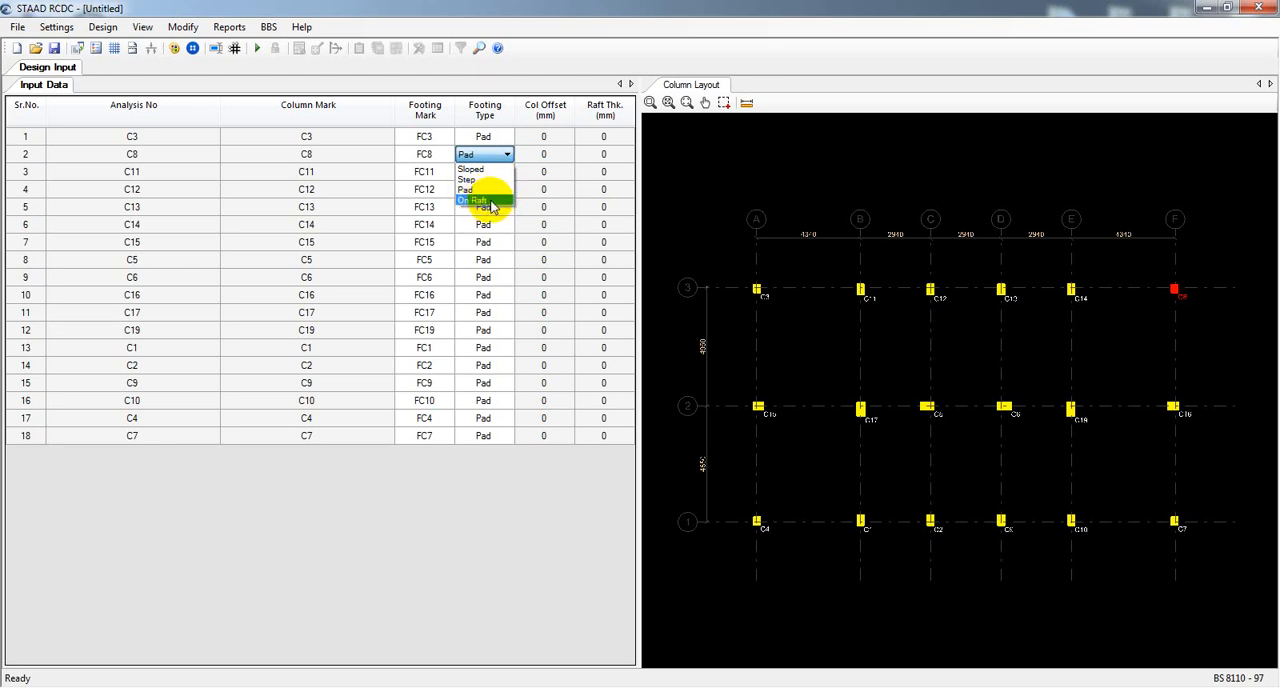
click(480, 508)
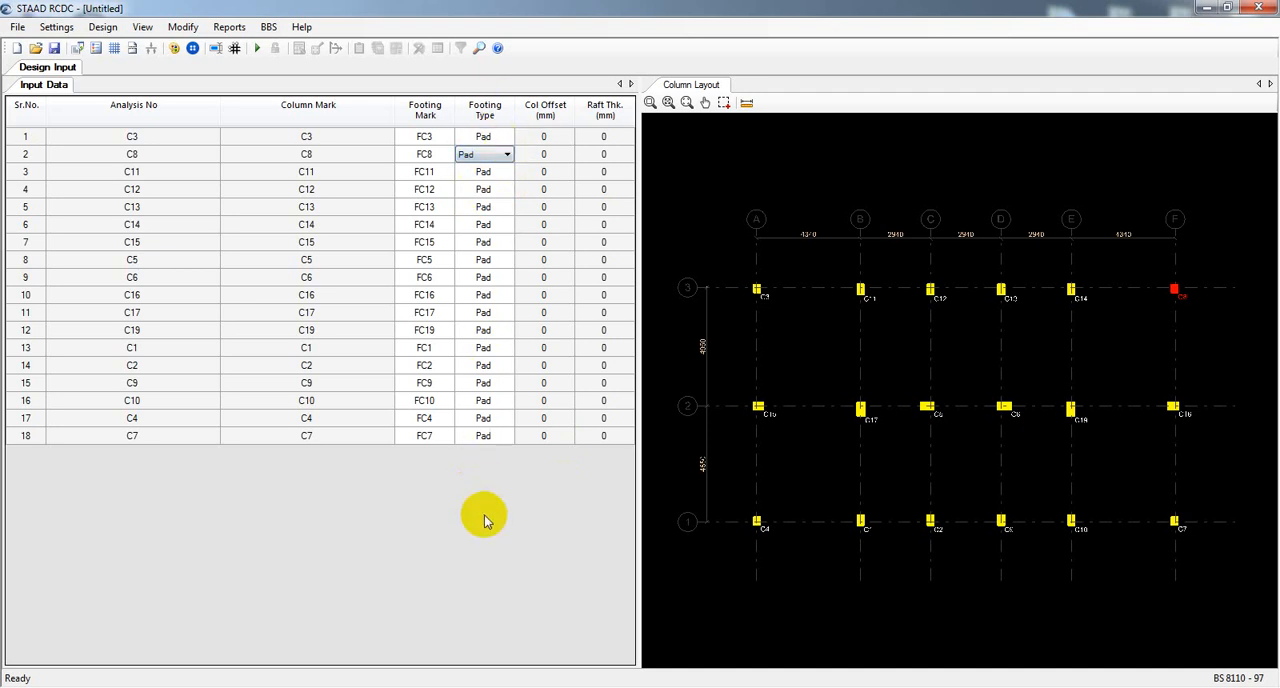
click(545, 138)
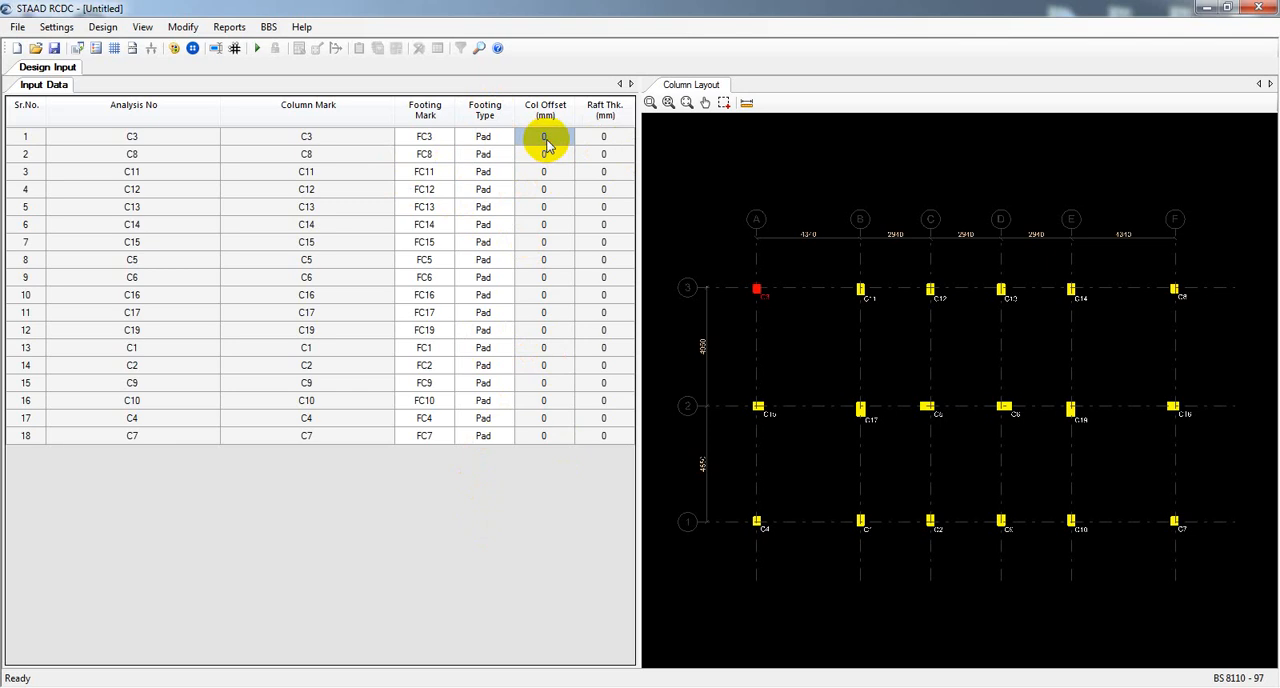
click(545, 154)
click(545, 189)
click(548, 259)
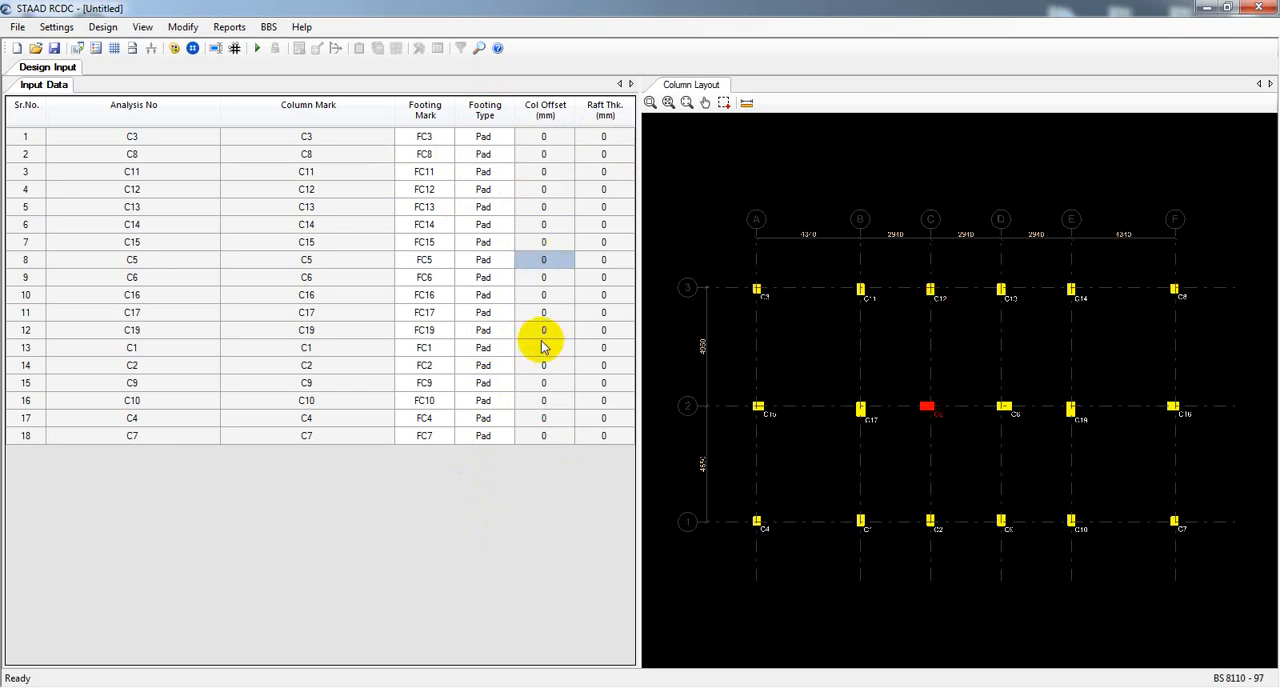
click(543, 347)
click(543, 418)
click(543, 436)
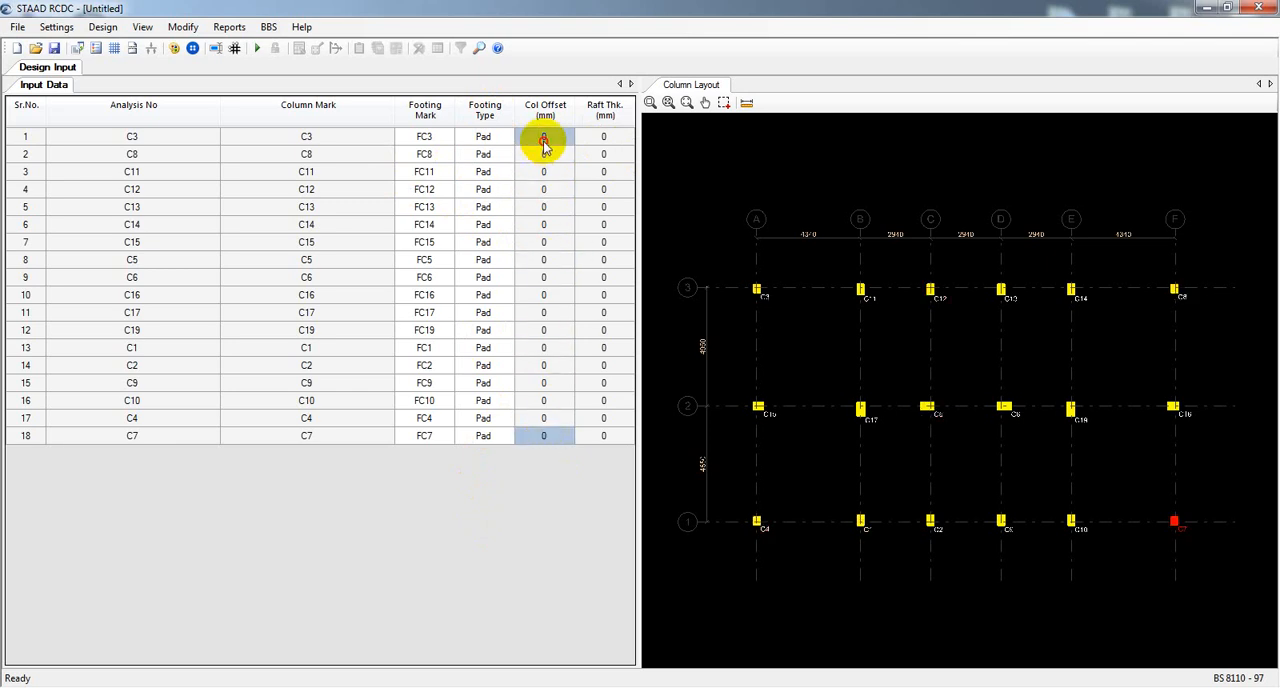
click(545, 140)
click(545, 154)
click(545, 242)
click(545, 277)
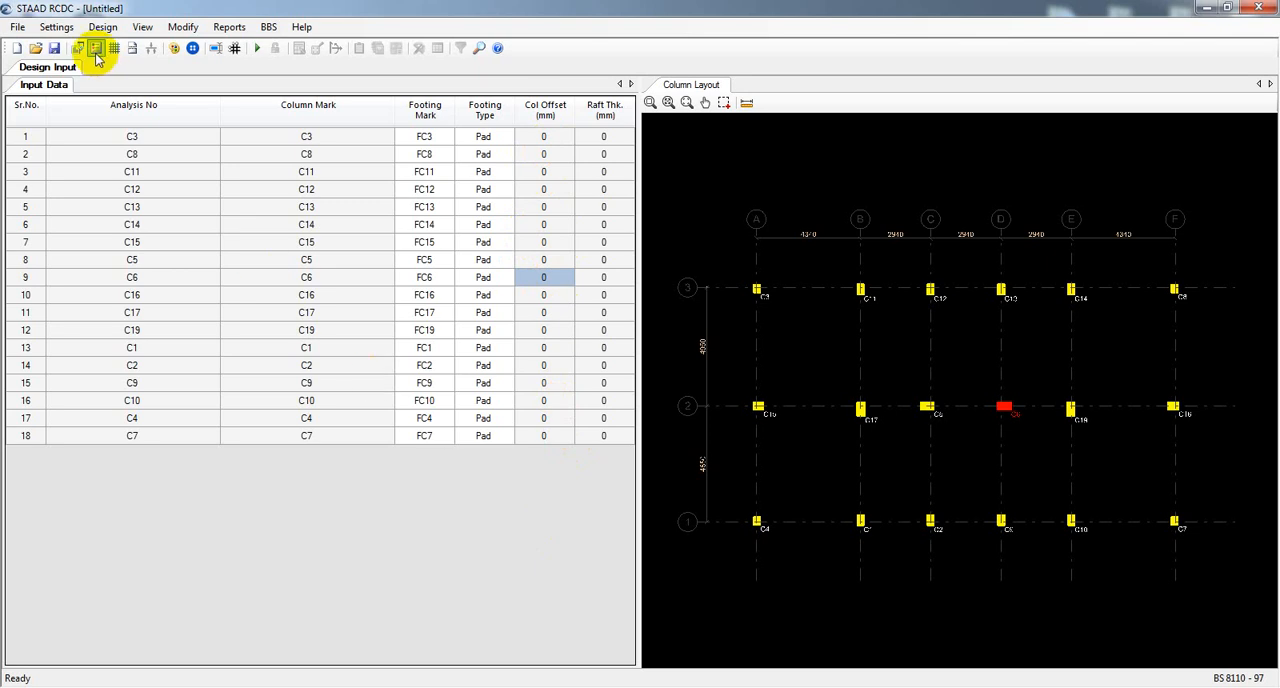
In the general settings, set the concrete grade to C20 and the steel grade to Fe420.
click(57, 28)
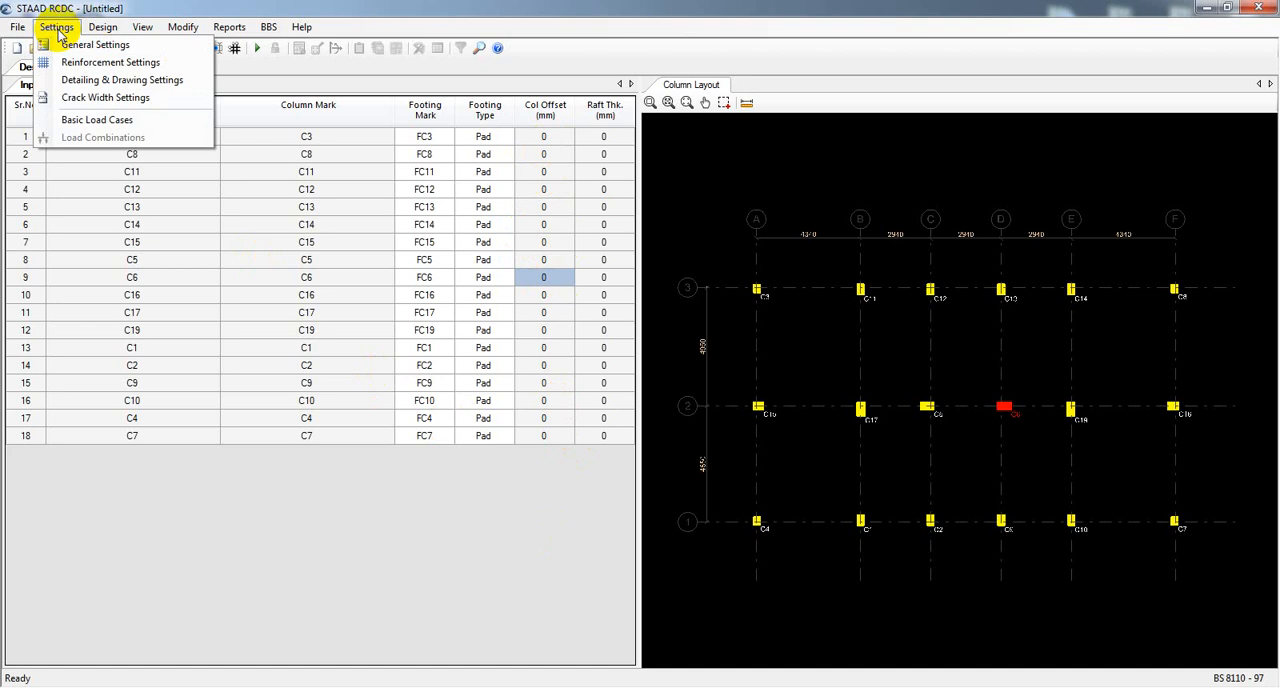
click(83, 50)
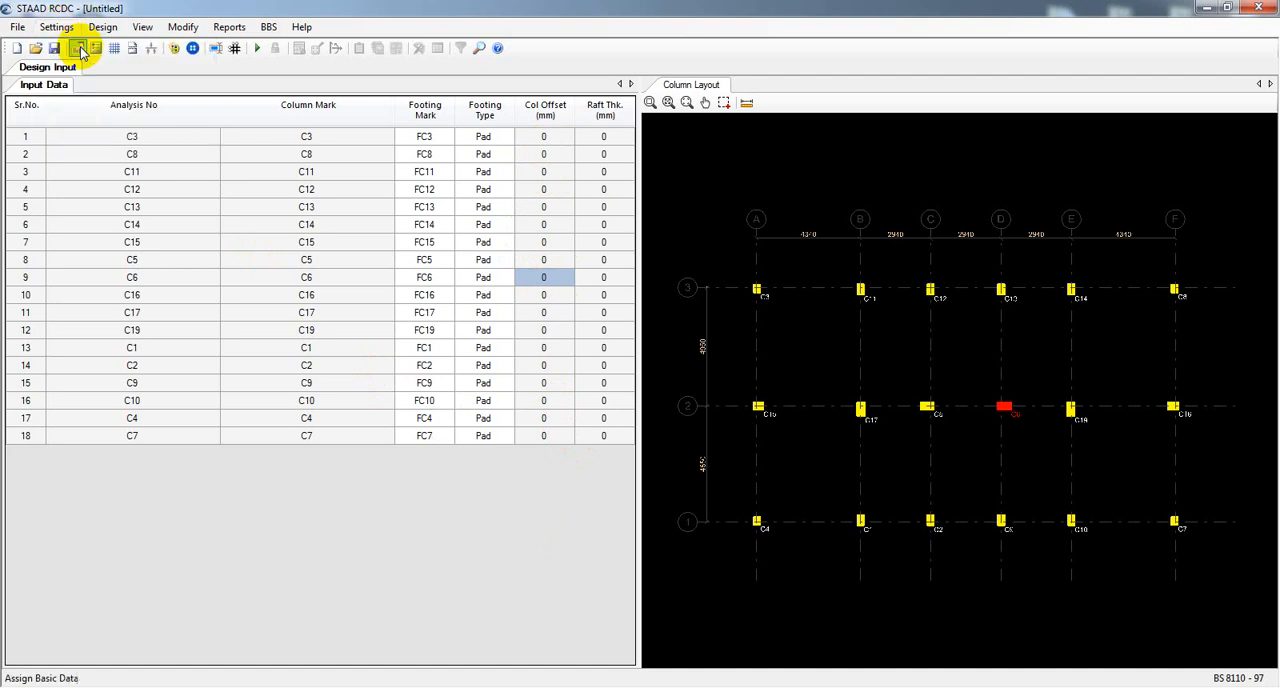
drag(563, 78, 403, 55)
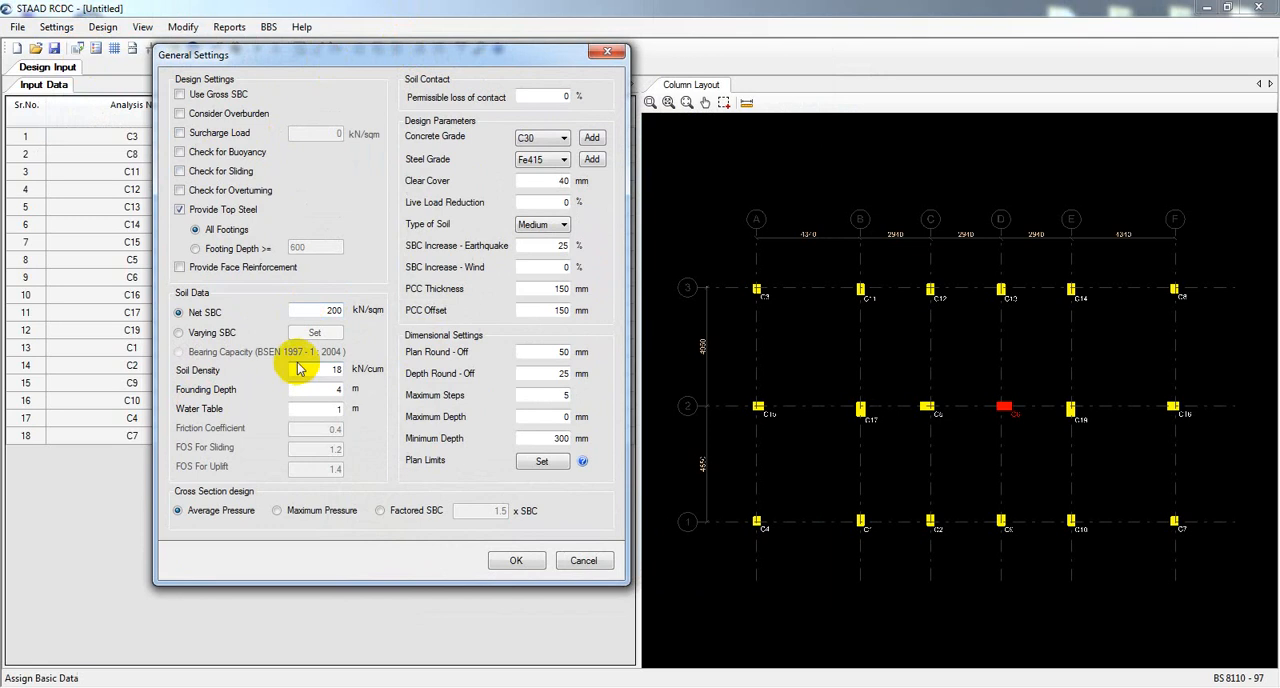
click(547, 138)
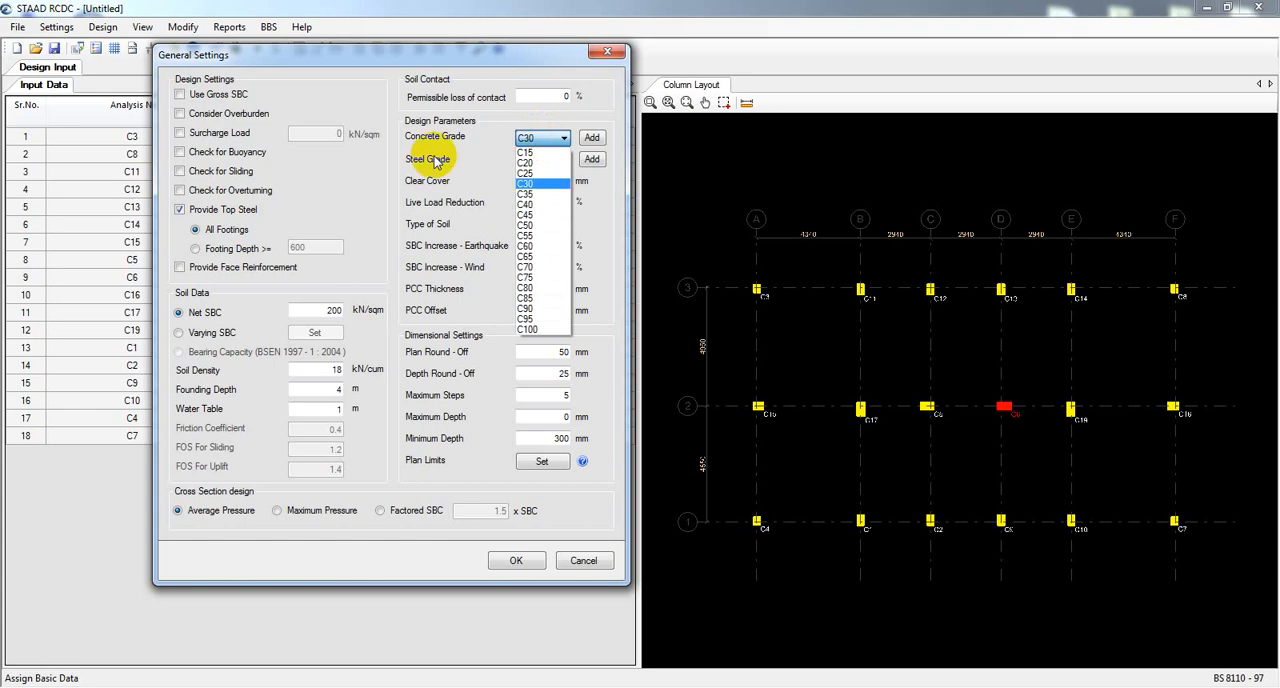
click(531, 164)
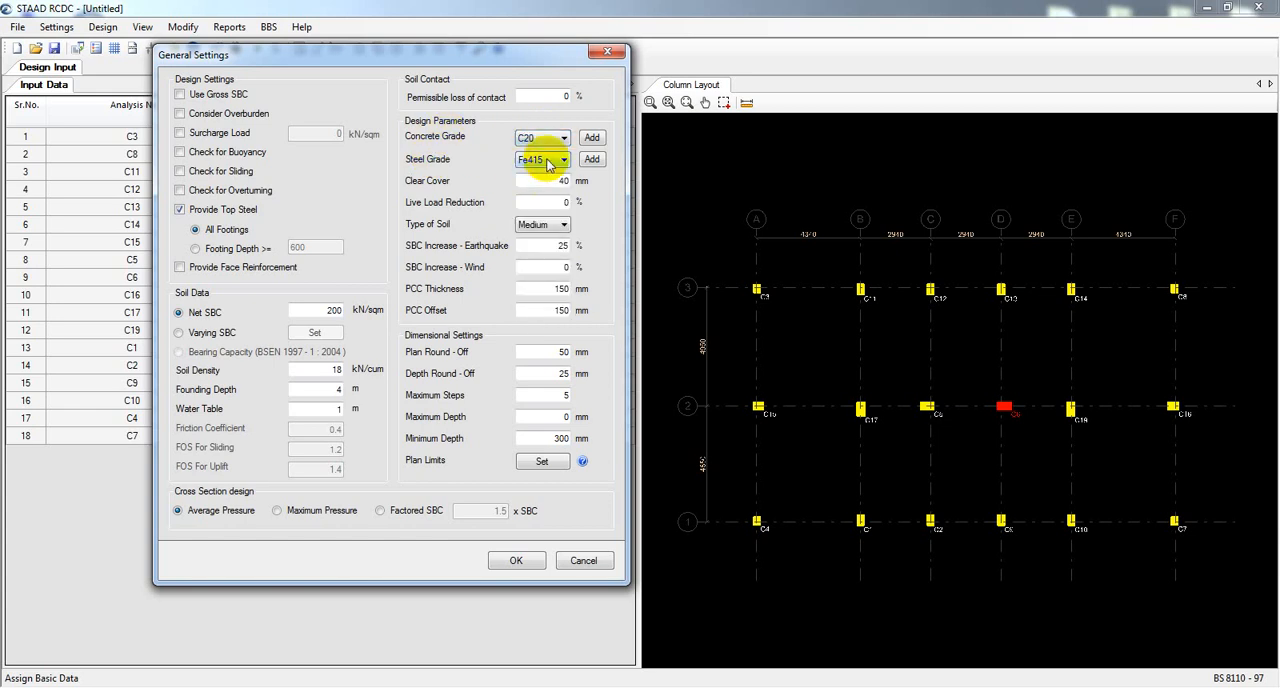
click(552, 162)
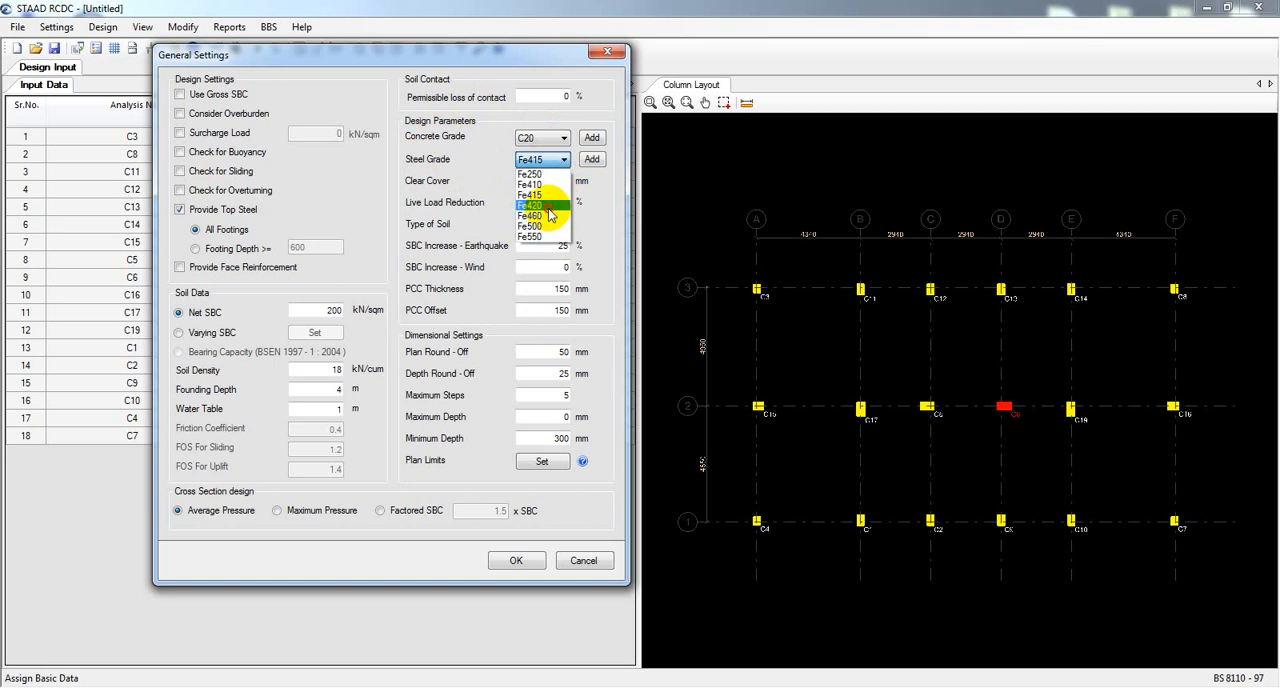
click(549, 212)
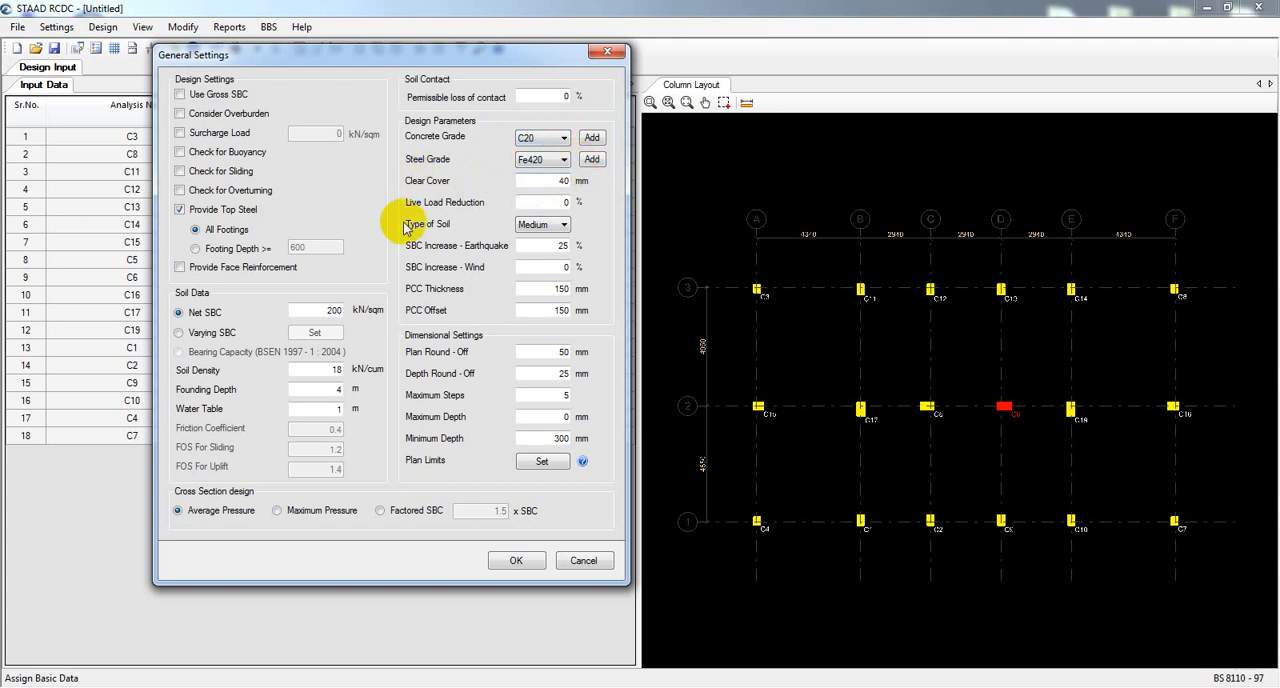
Set the clear cover to 75 mm and choose Medium as the type of soil.
click(564, 188)
double_click(564, 186)
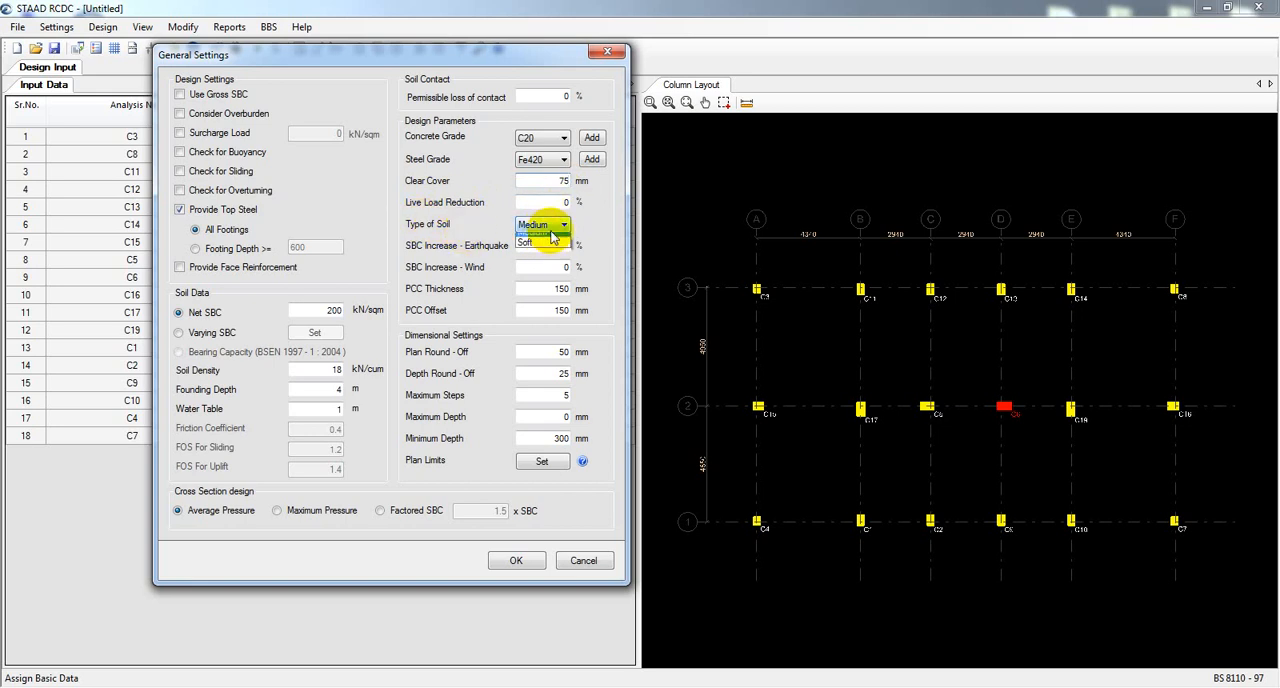
click(550, 228)
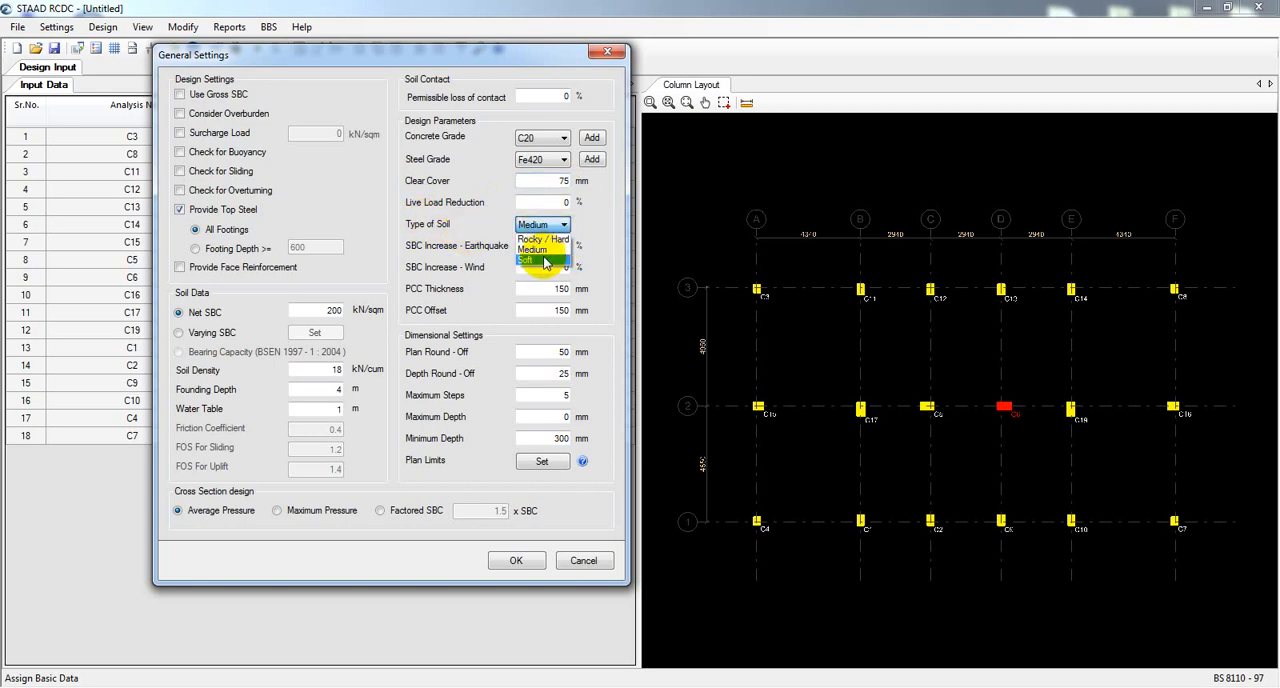
click(545, 250)
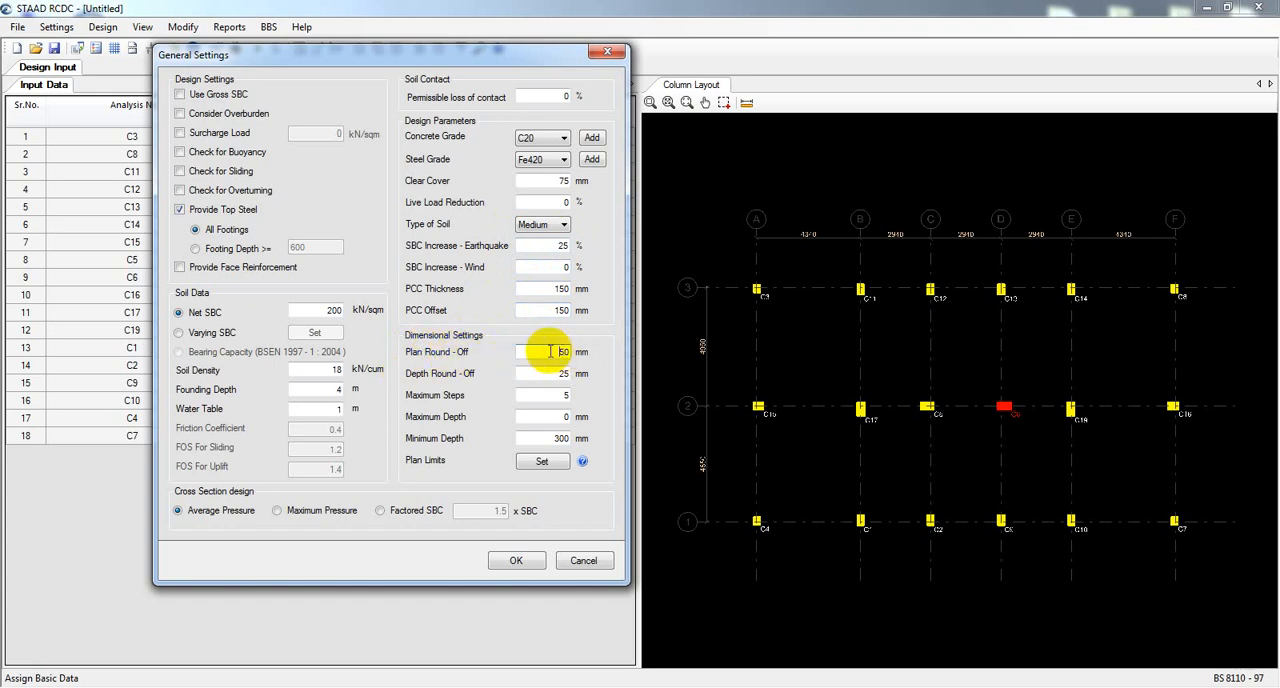
Review the dimensional settings for plan round-off, depth round-off, maximum steps and minimum depth.
drag(551, 352, 613, 358)
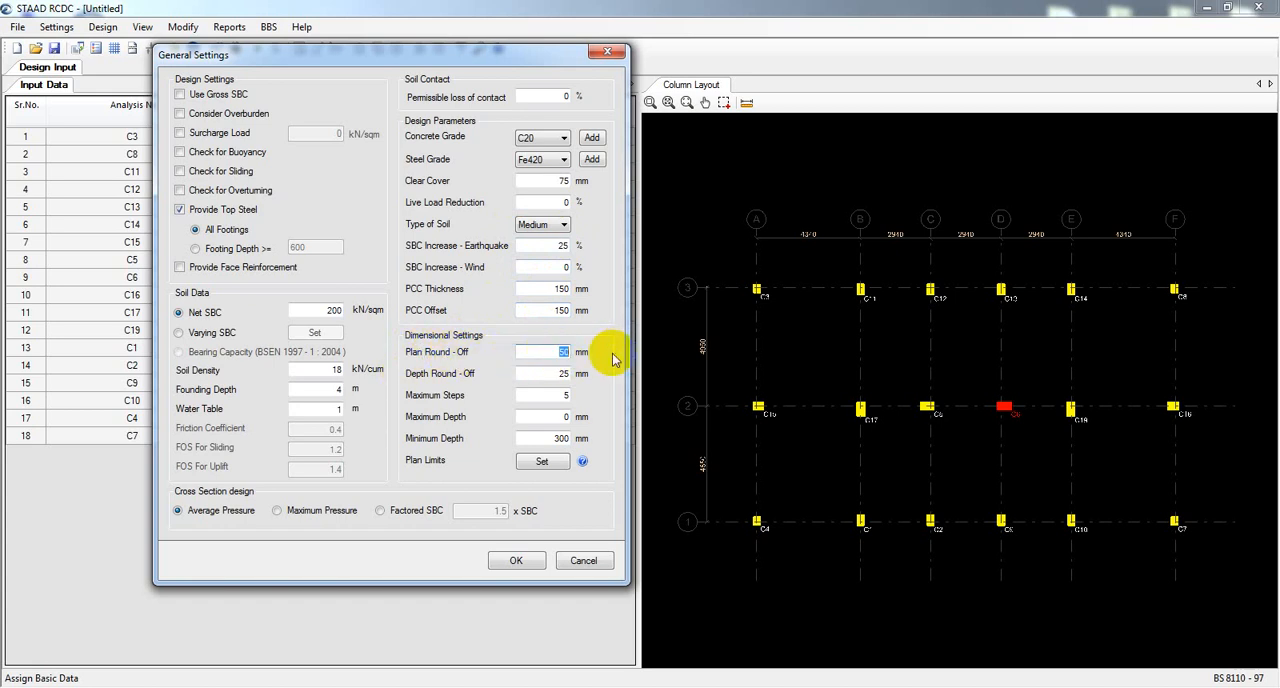
click(554, 352)
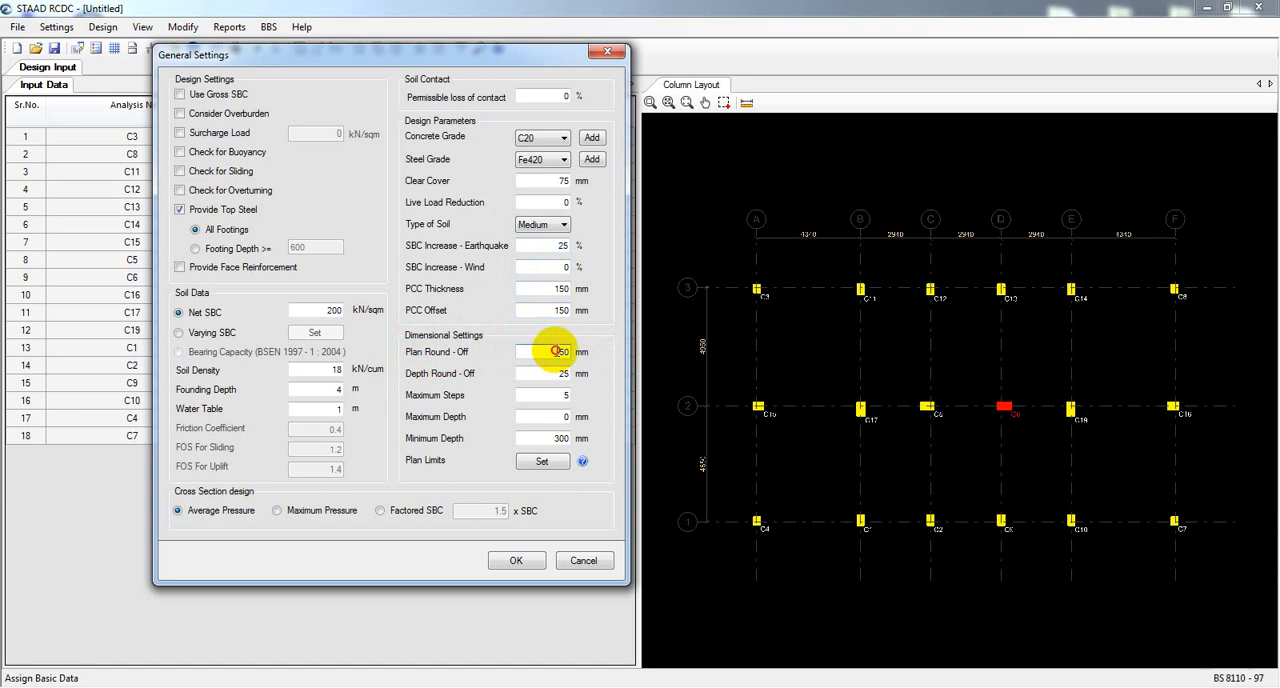
drag(554, 352, 592, 377)
click(555, 377)
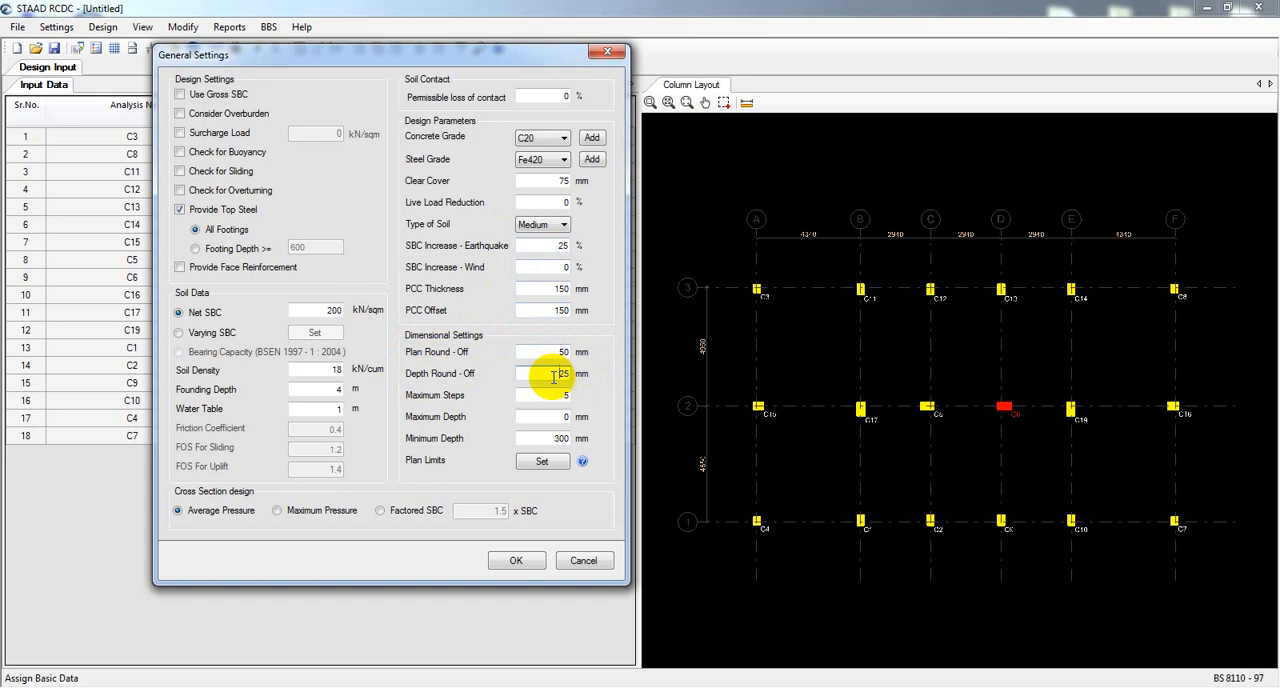
drag(553, 352, 645, 352)
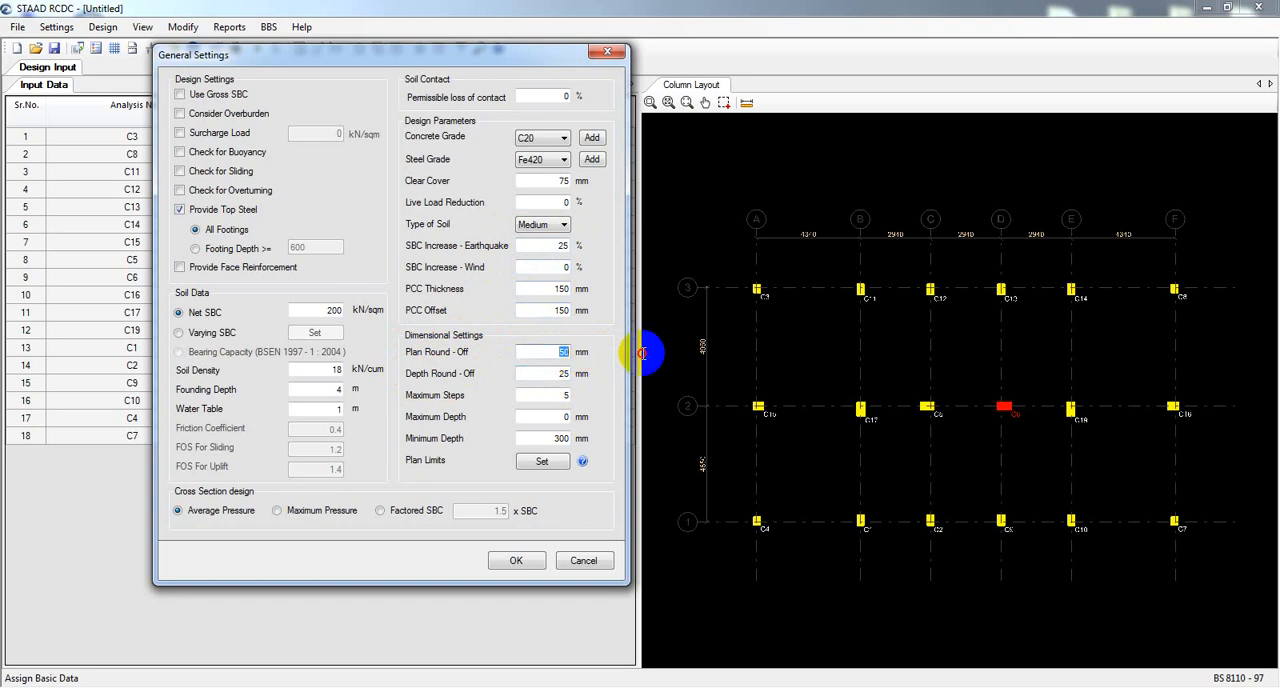
click(554, 374)
drag(554, 374, 598, 374)
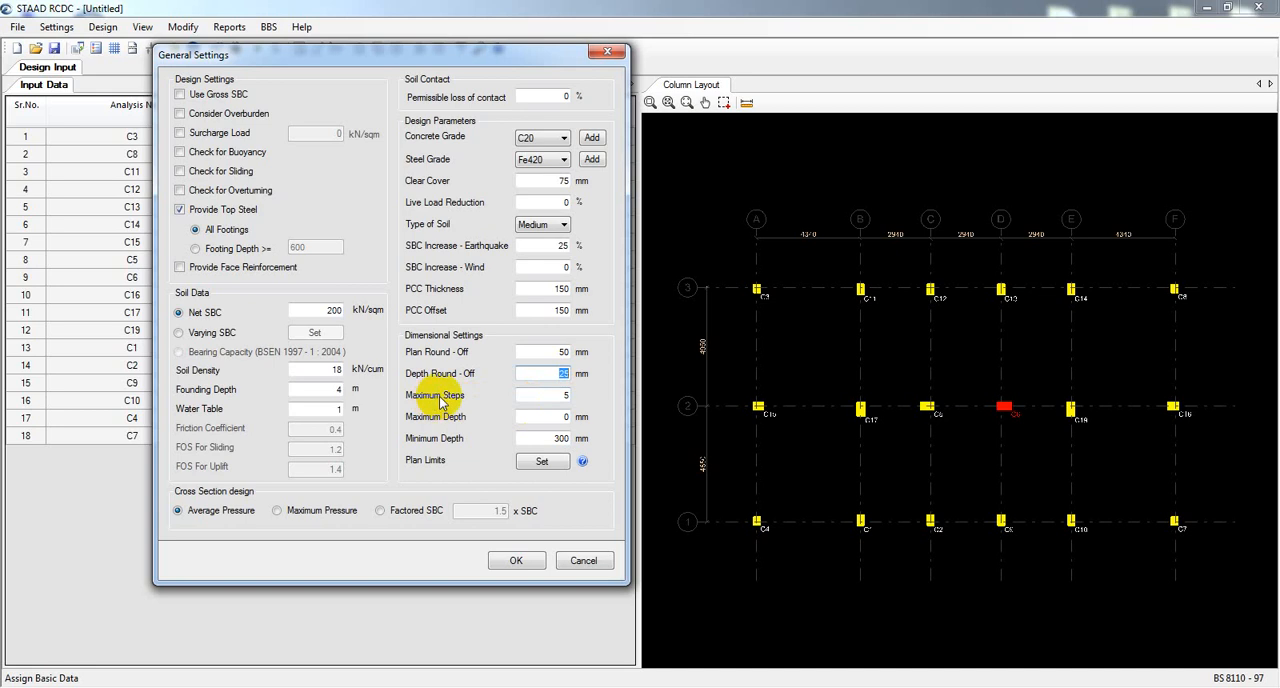
click(558, 395)
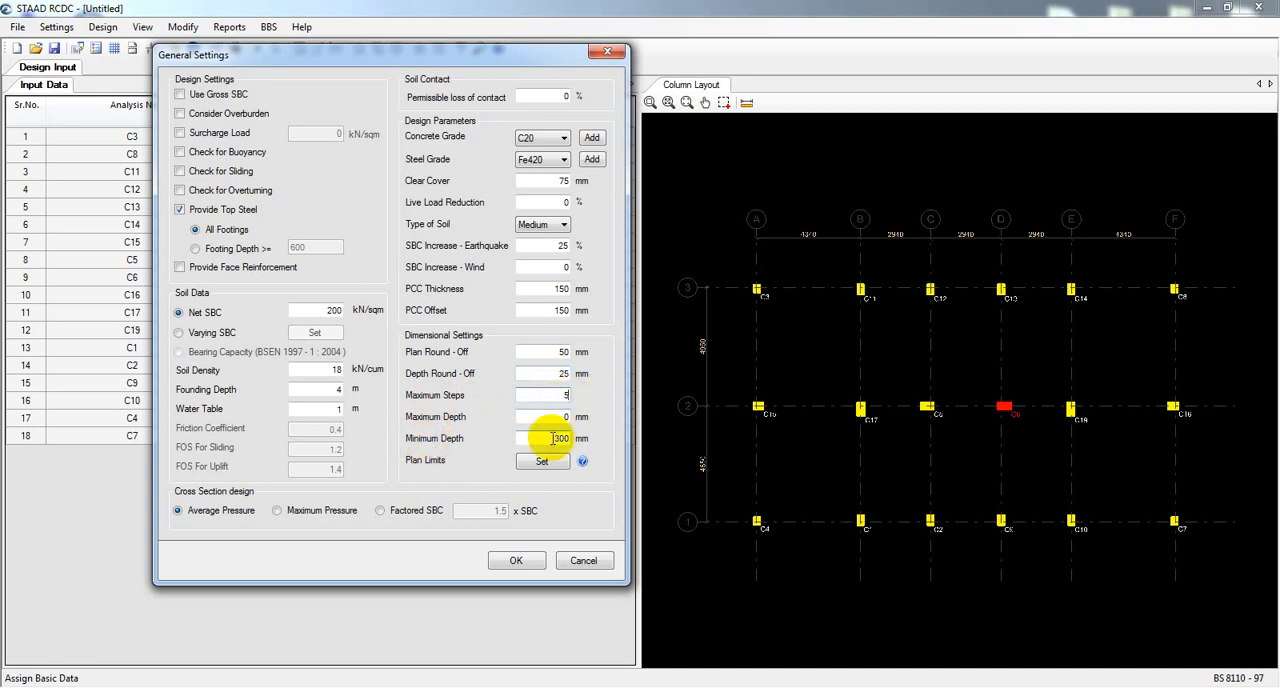
drag(550, 438, 604, 444)
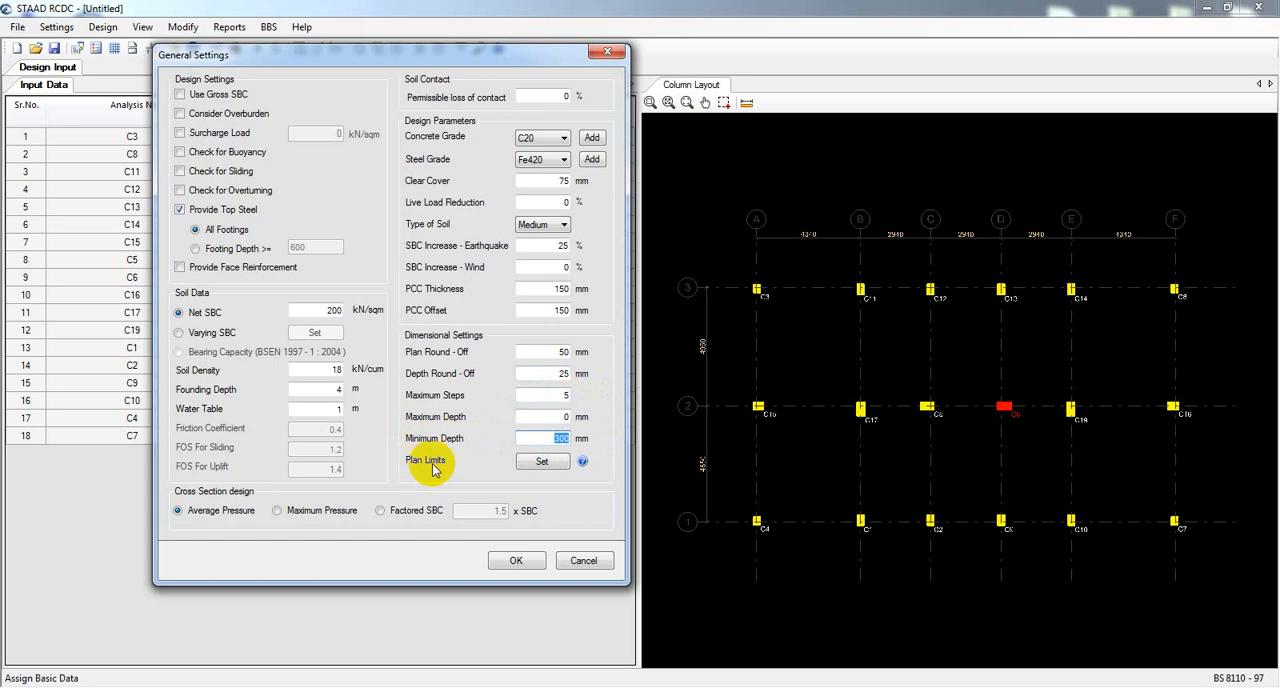
Examine the plan limits table and the maximum offset options for footing FC12, then close both without entering limits.
click(541, 461)
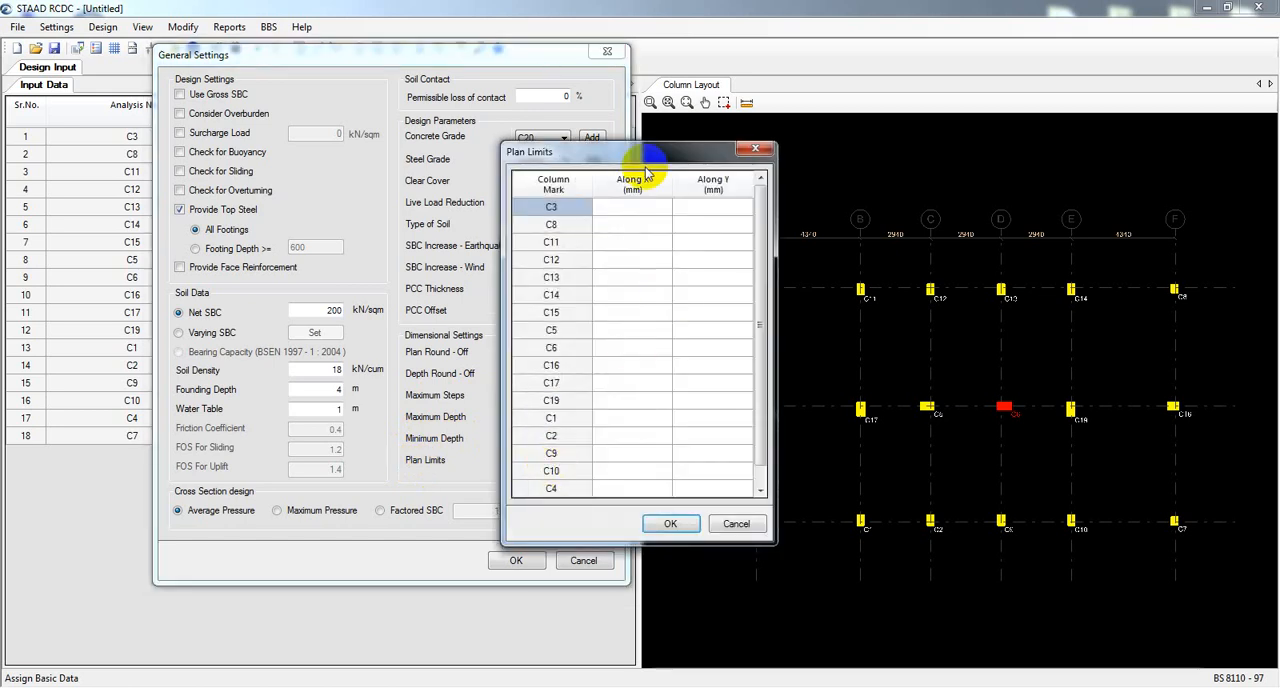
drag(643, 156, 297, 147)
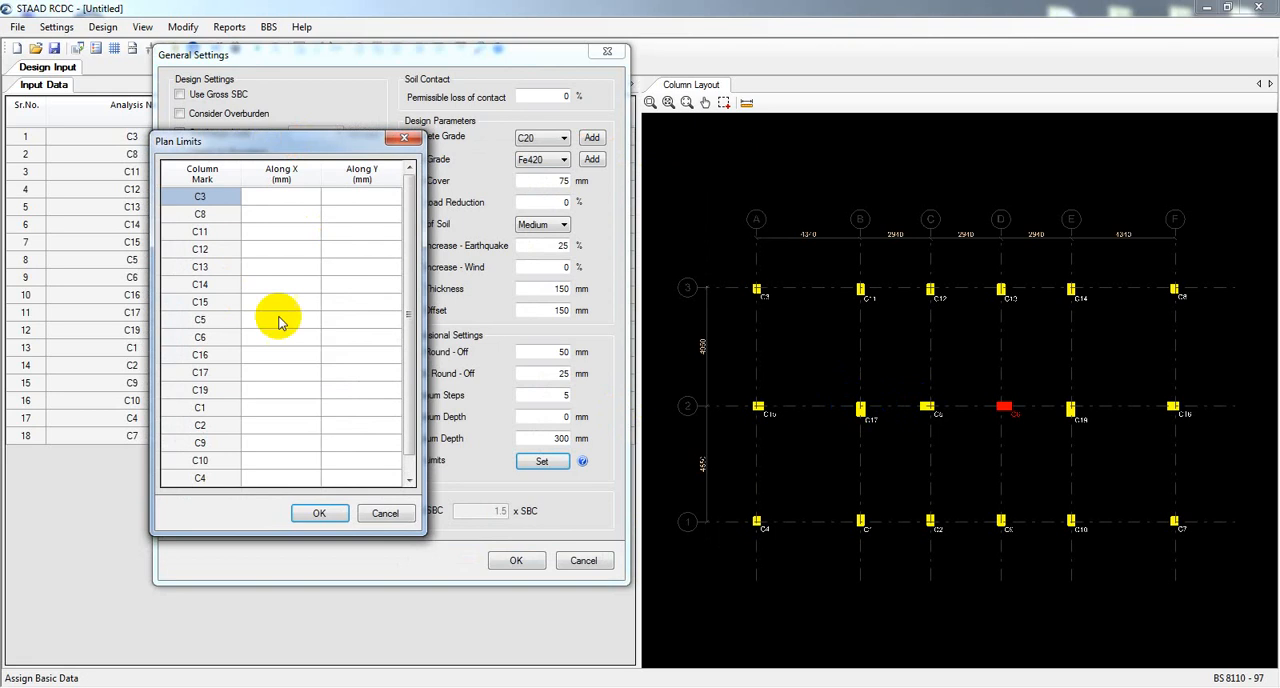
click(300, 287)
click(293, 260)
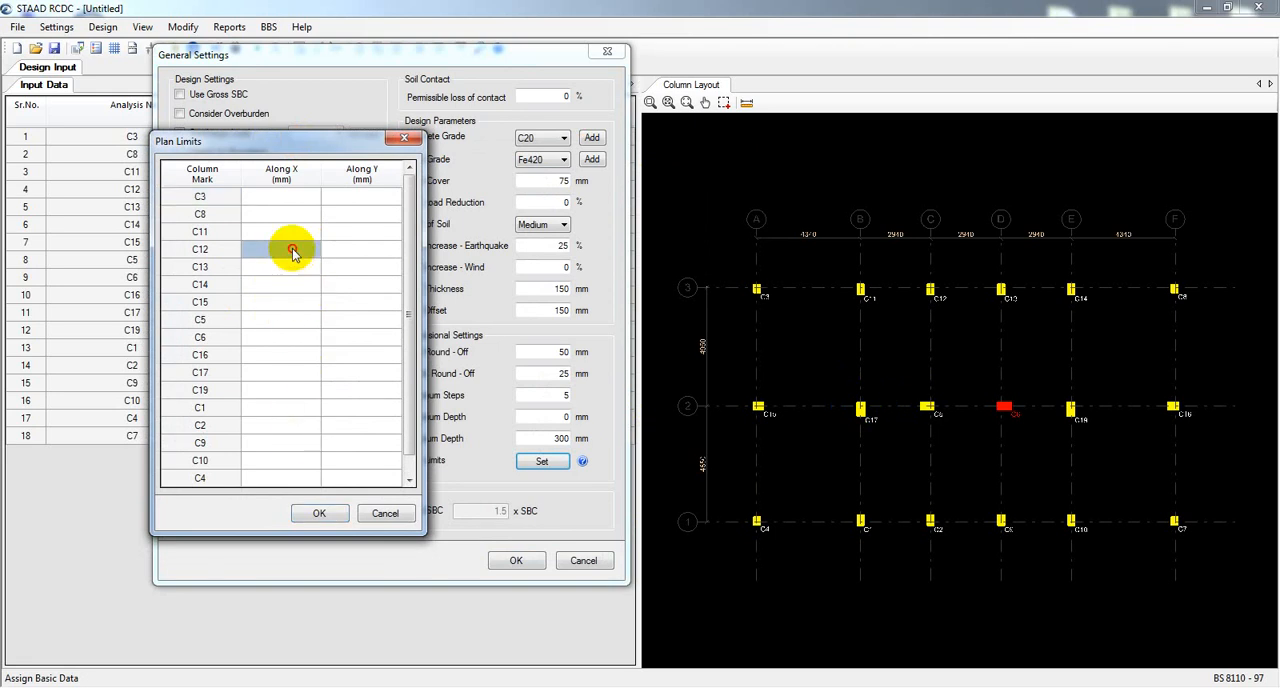
double_click(292, 249)
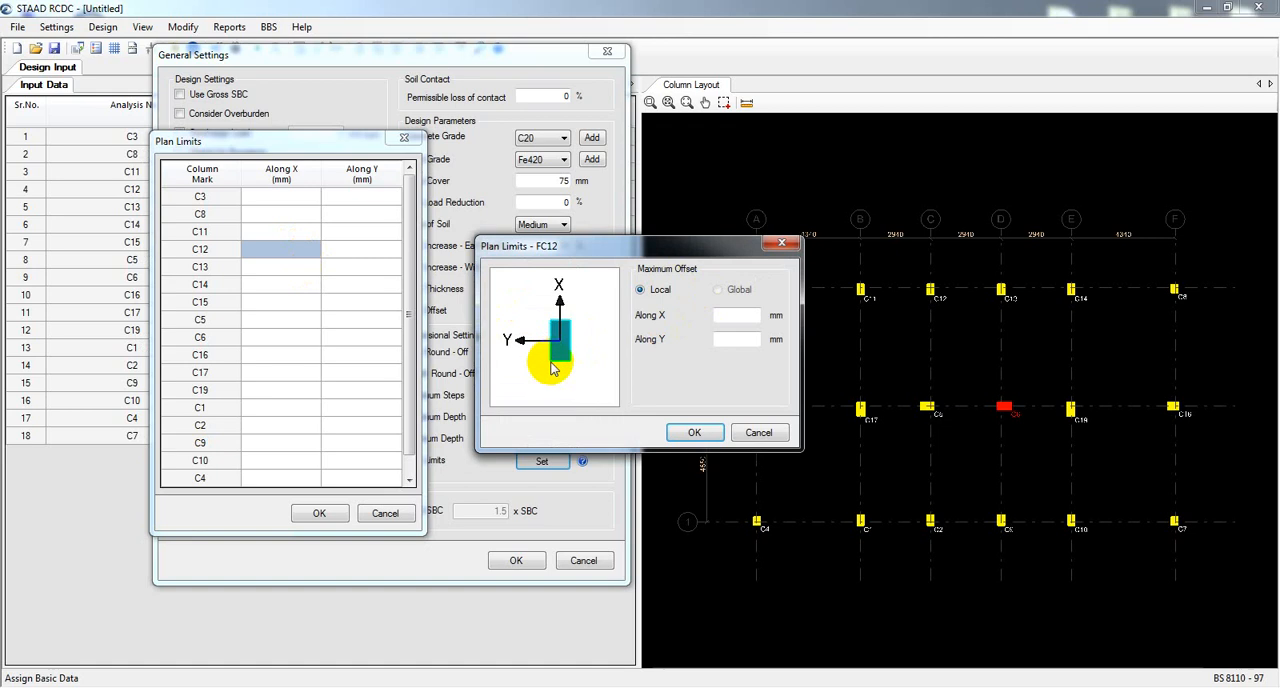
click(630, 234)
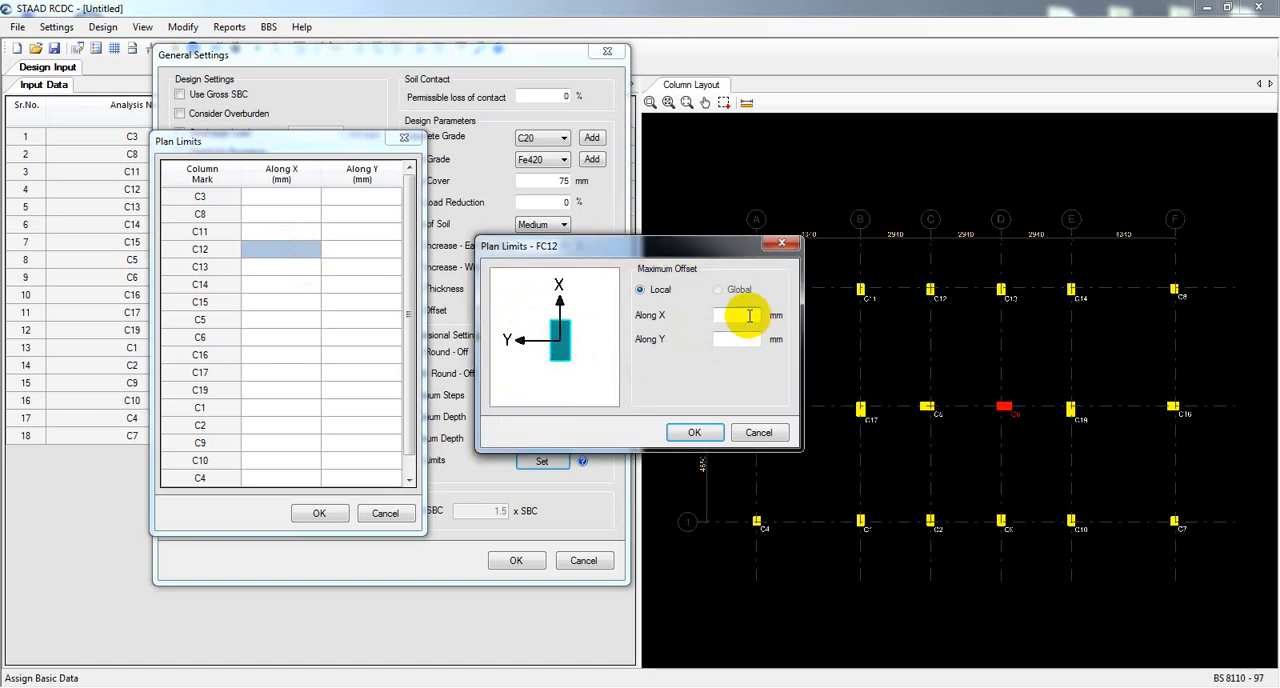
click(749, 316)
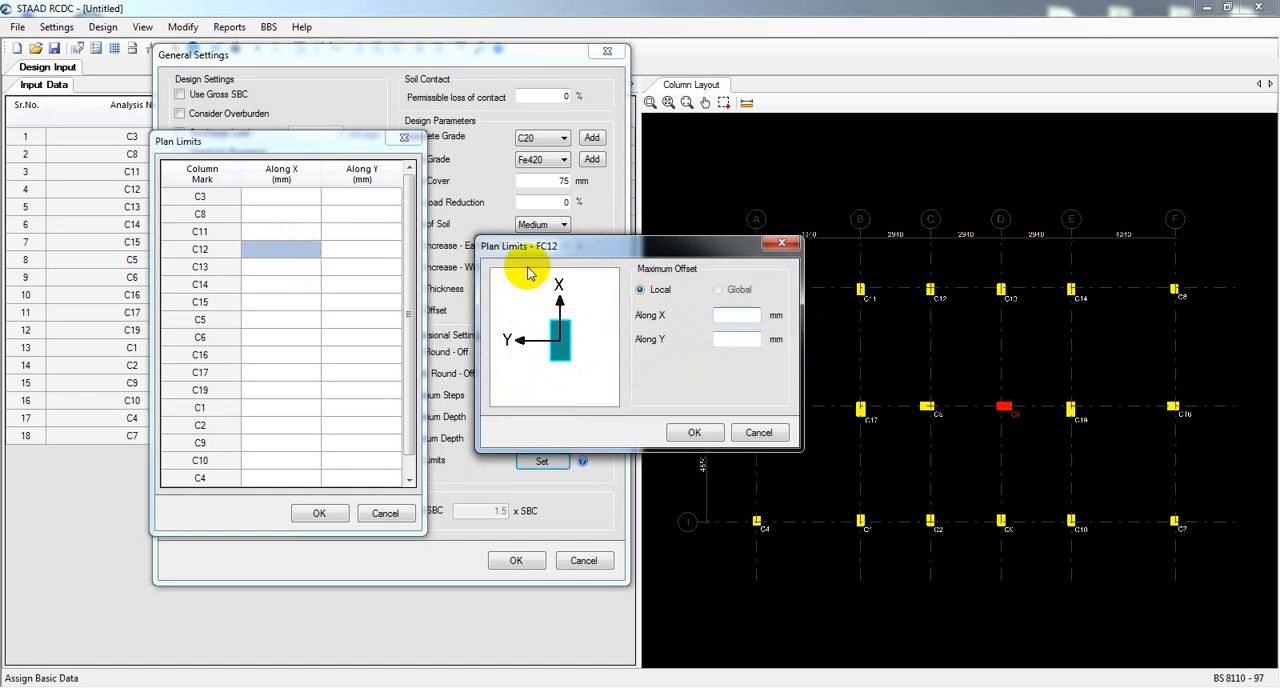
click(776, 434)
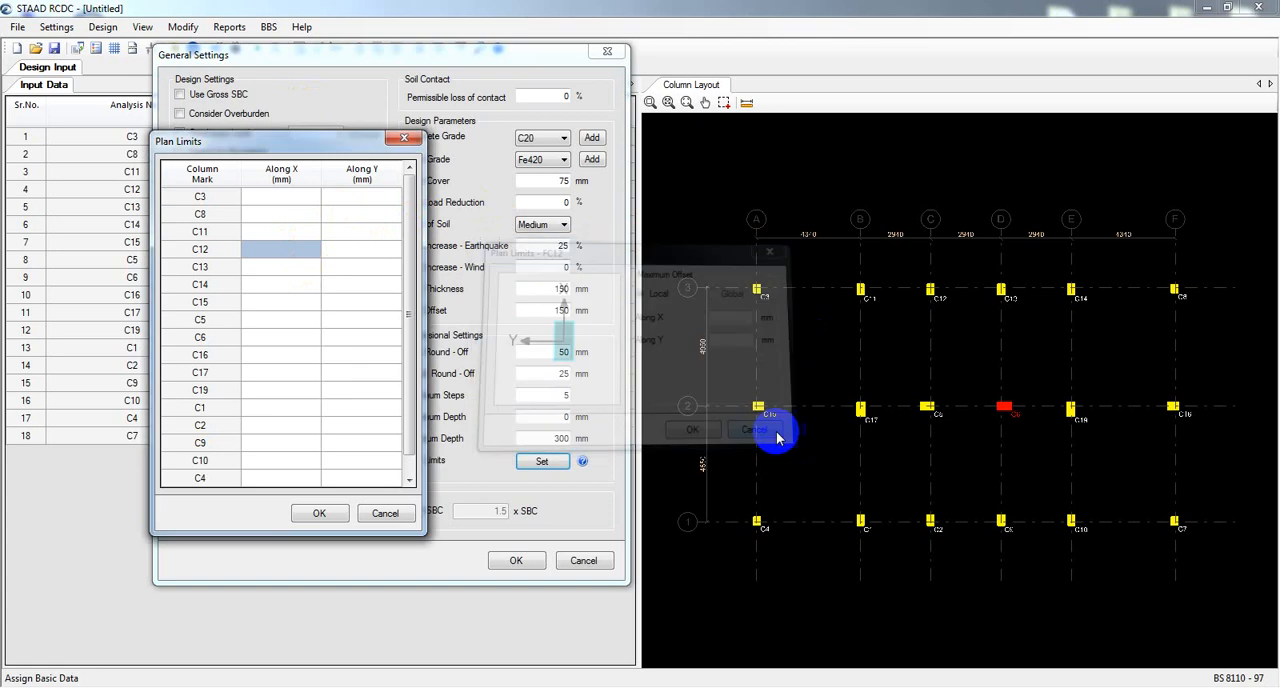
click(383, 514)
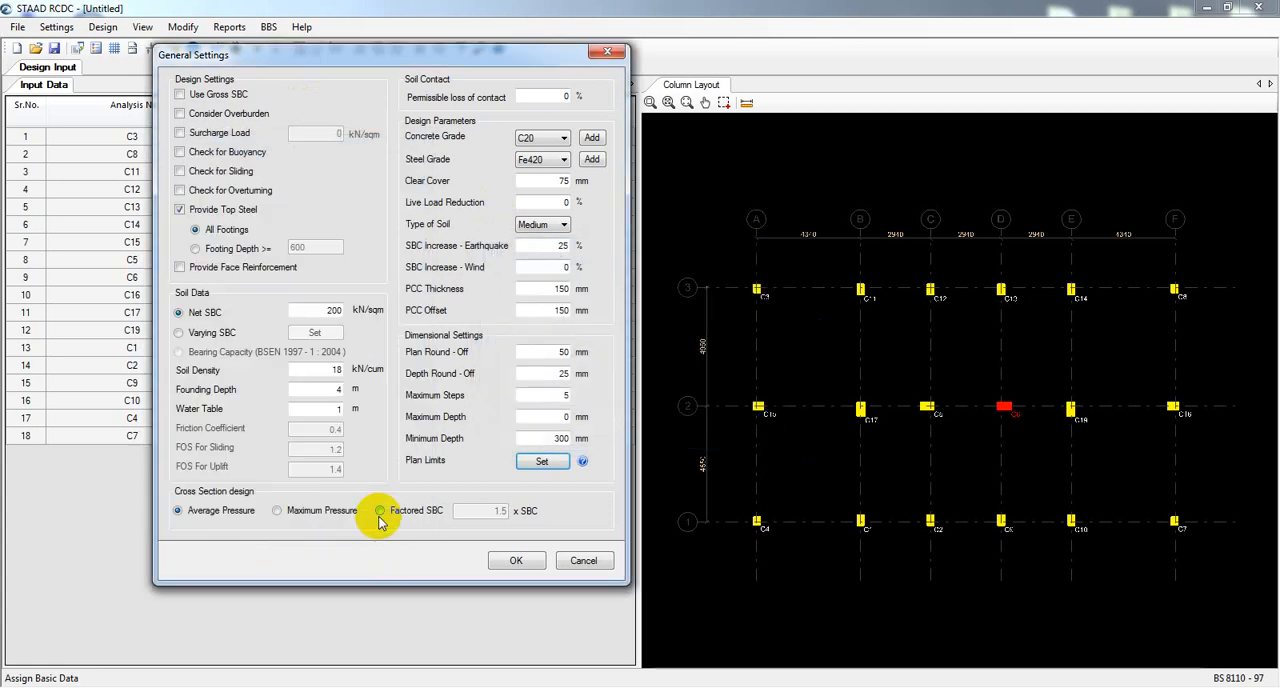
Enable the sliding and overturning checks and turn off the provision of top steel.
click(184, 174)
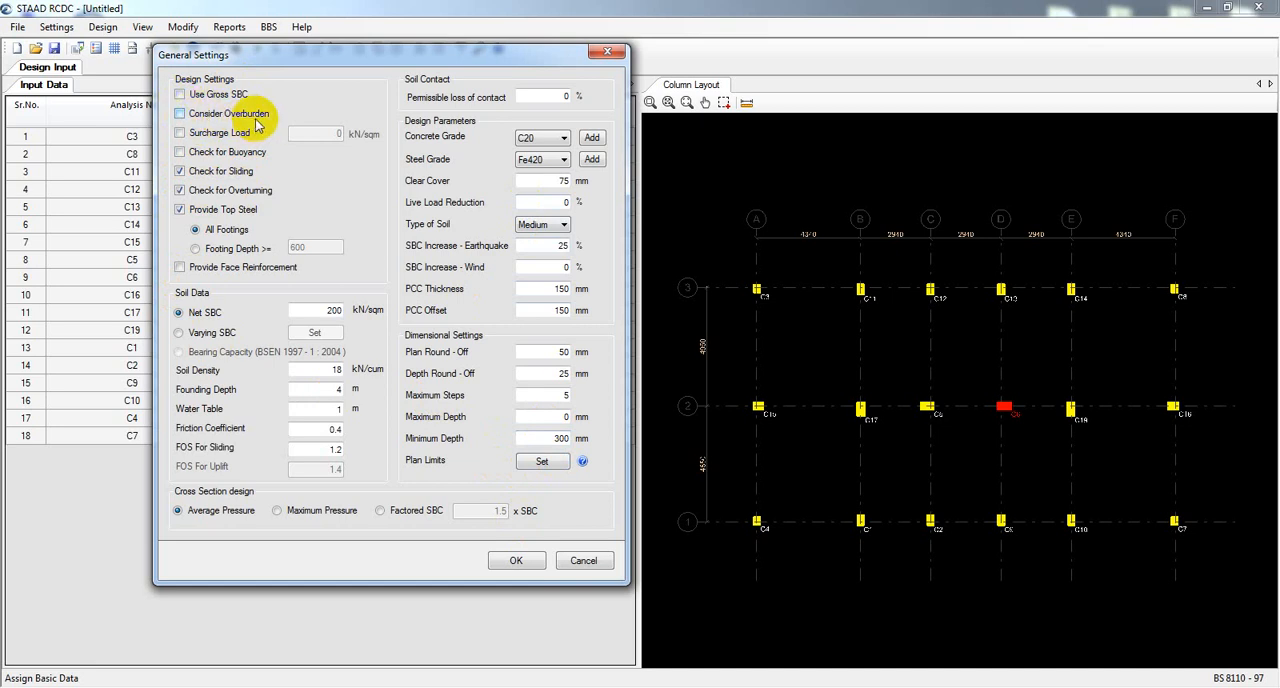
click(227, 232)
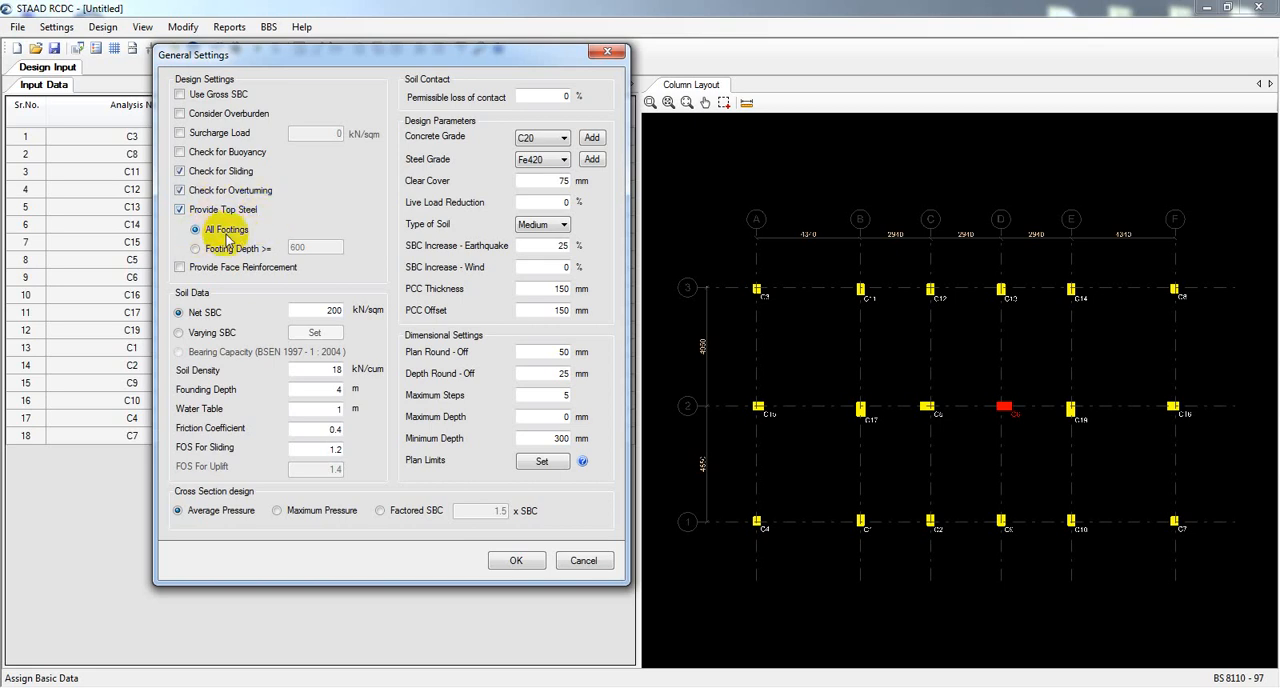
click(186, 212)
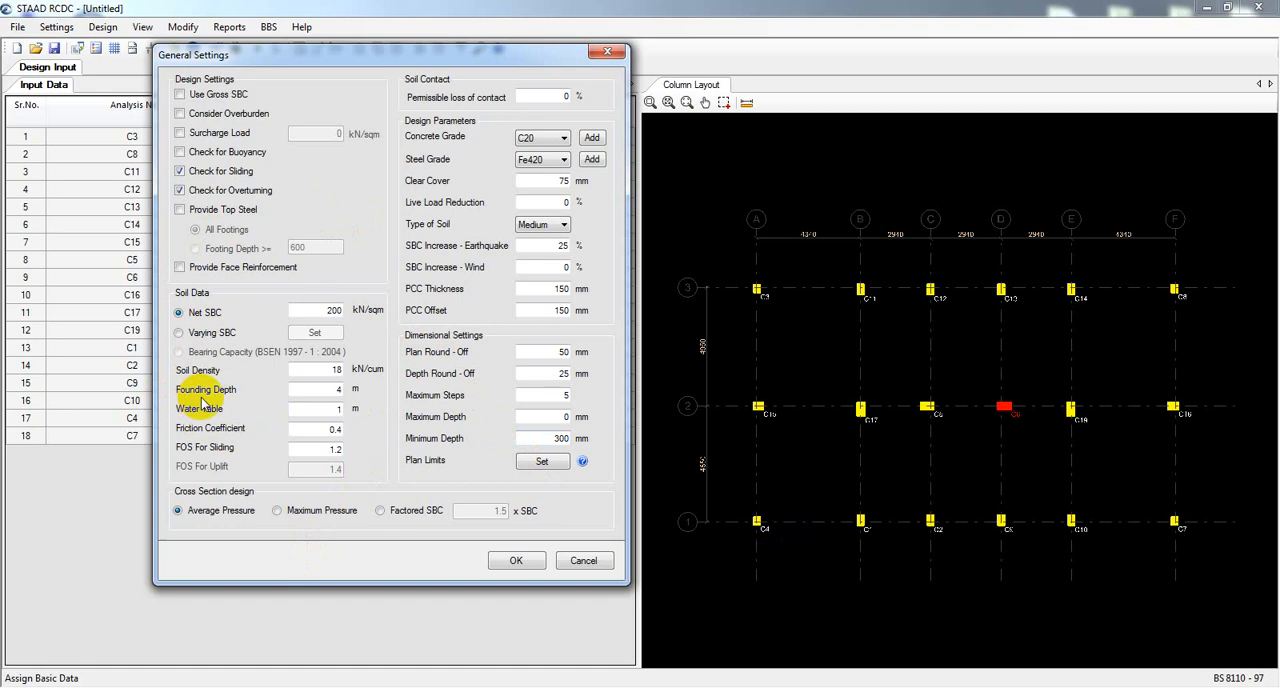
Review the founding depth, water table, soil density and net SBC values in the soil data.
double_click(330, 389)
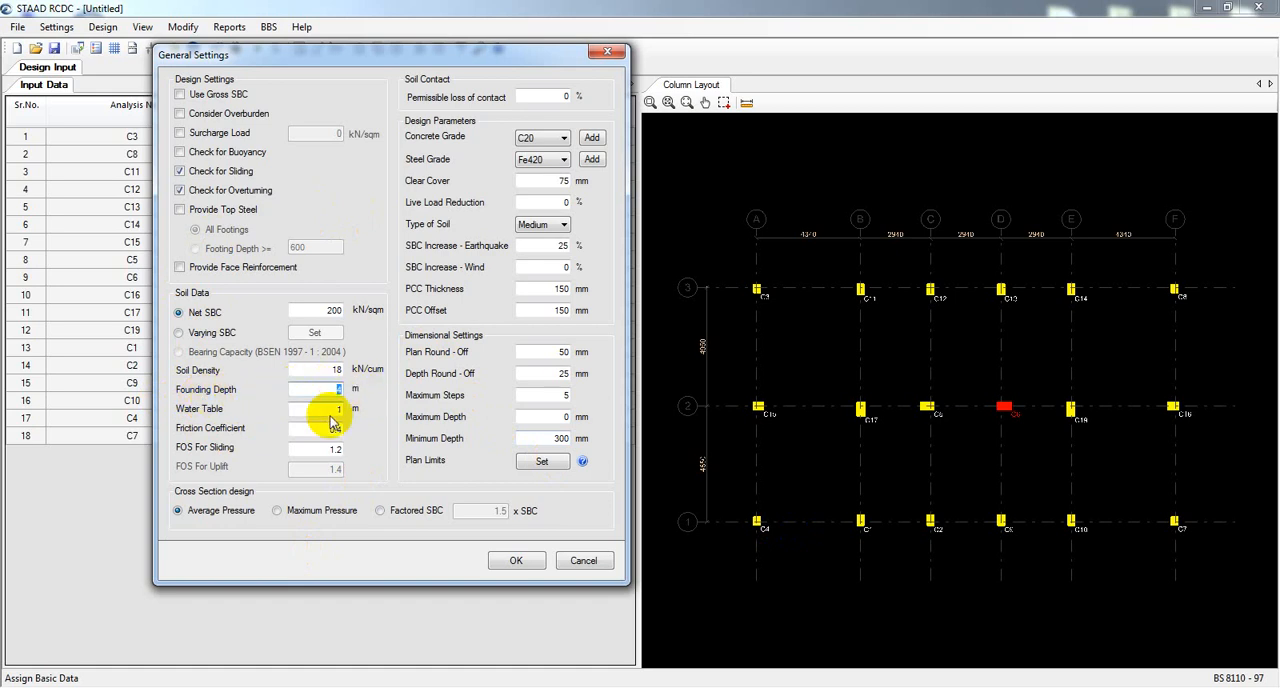
double_click(330, 408)
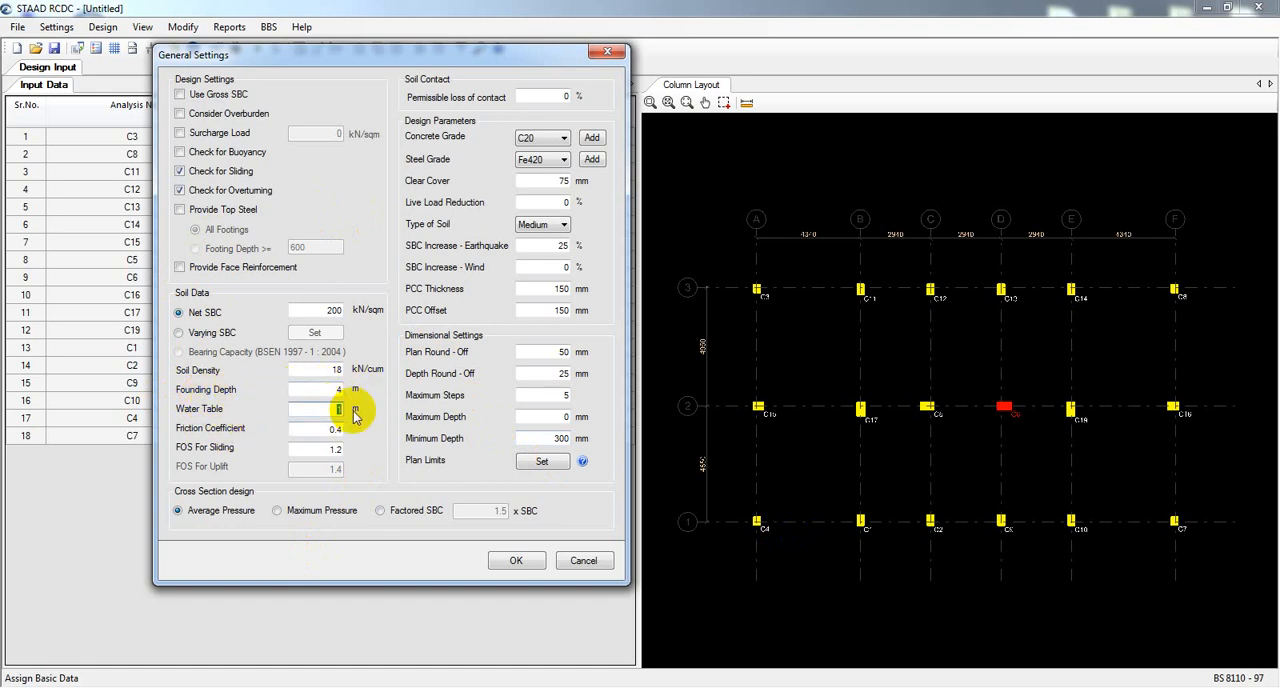
click(334, 412)
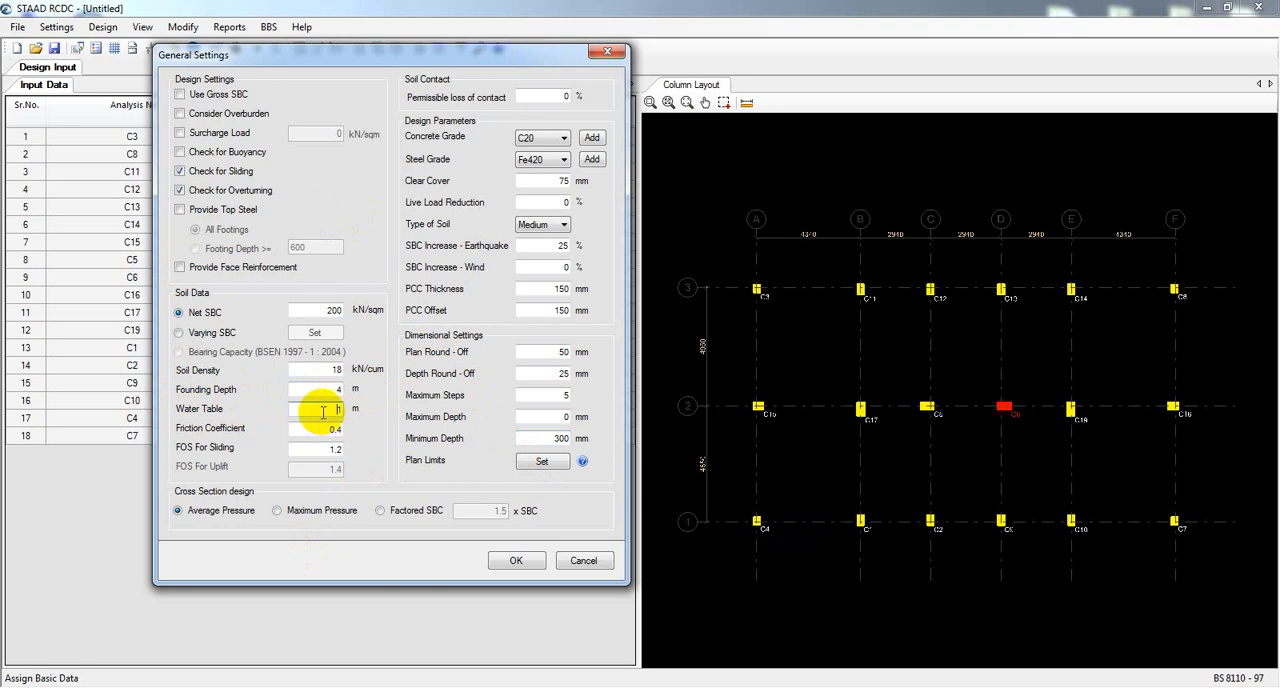
double_click(338, 372)
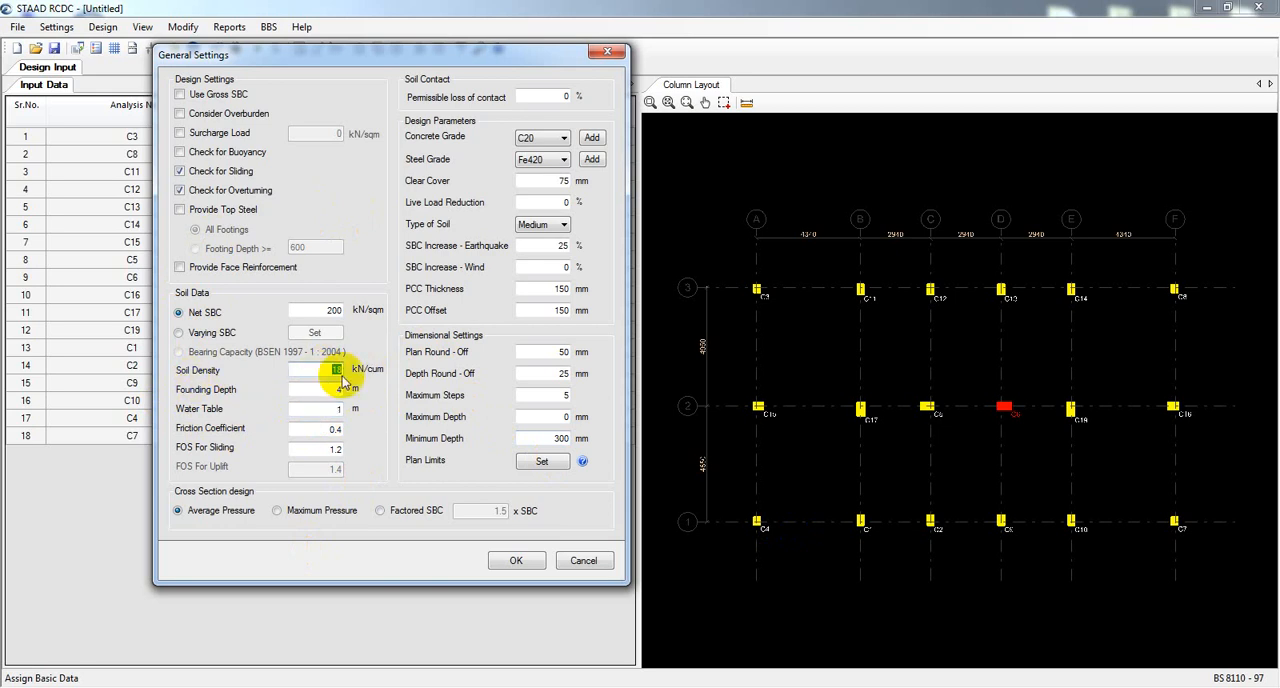
double_click(337, 370)
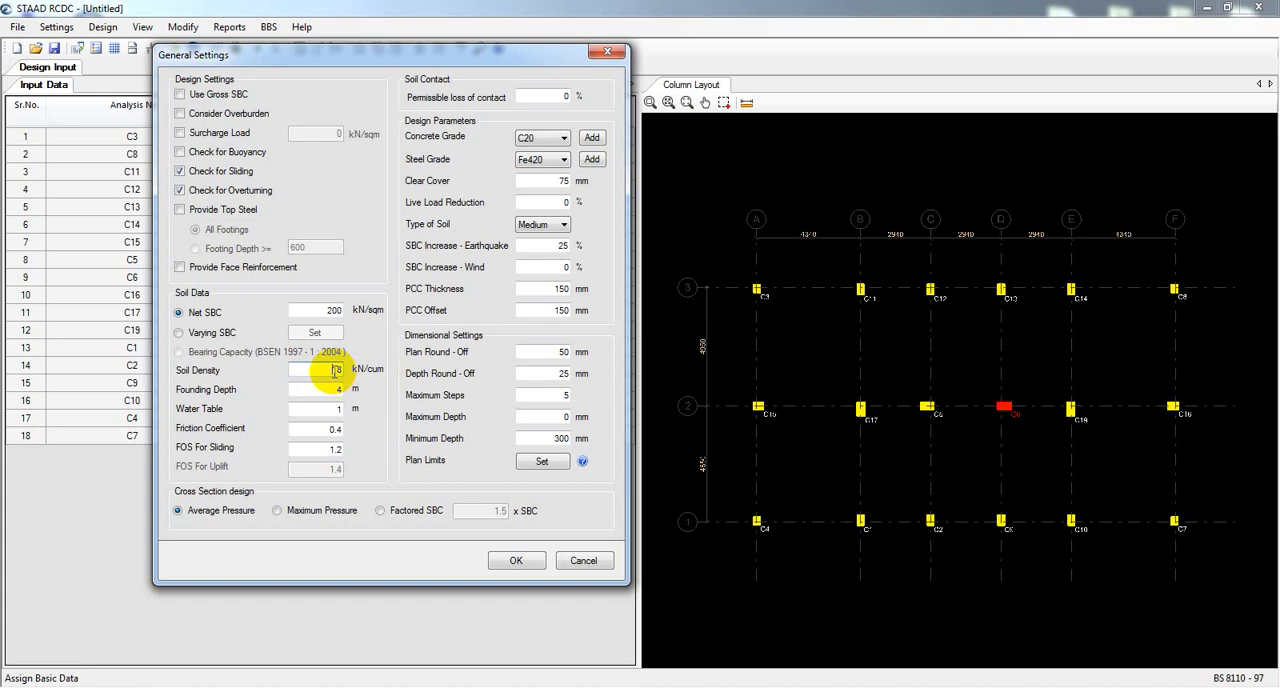
drag(327, 372, 378, 377)
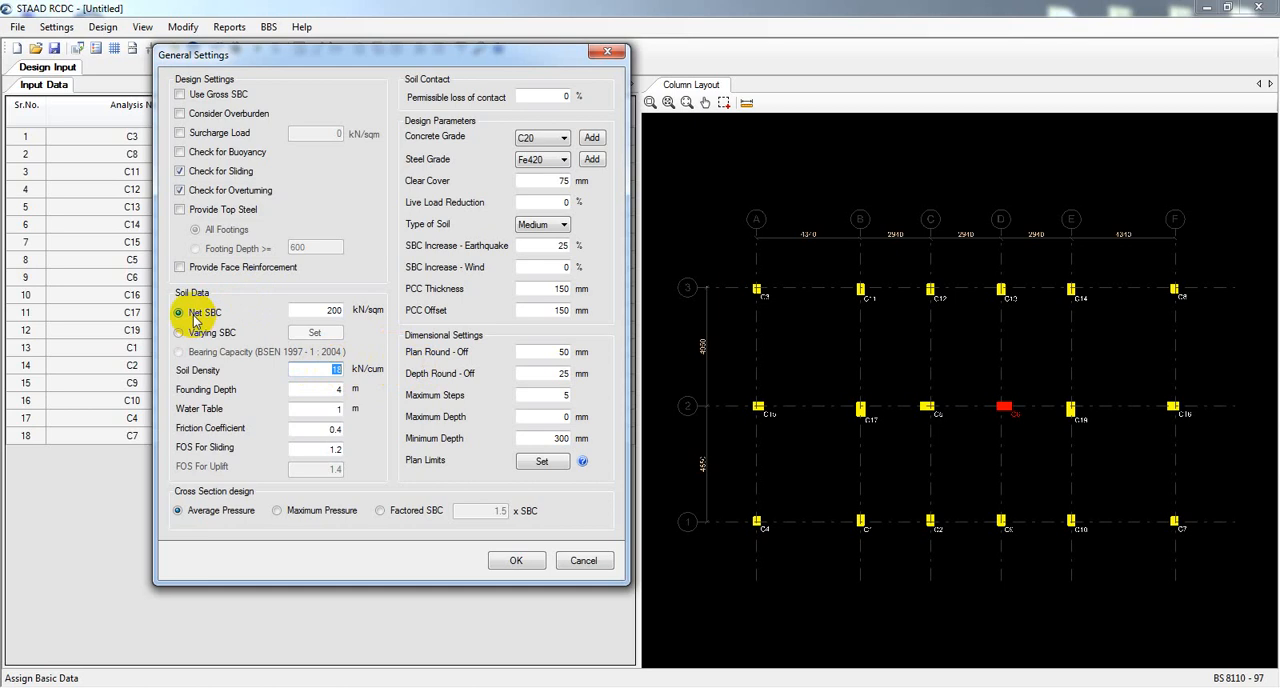
drag(297, 312, 375, 311)
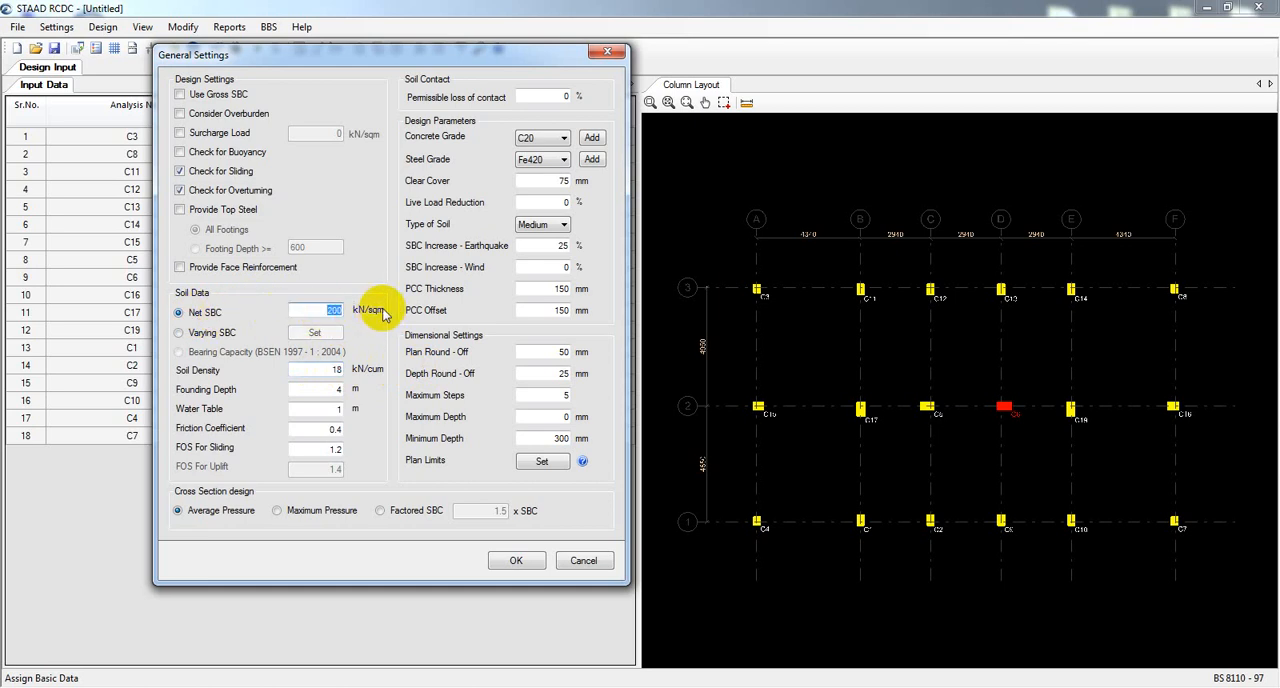
click(334, 369)
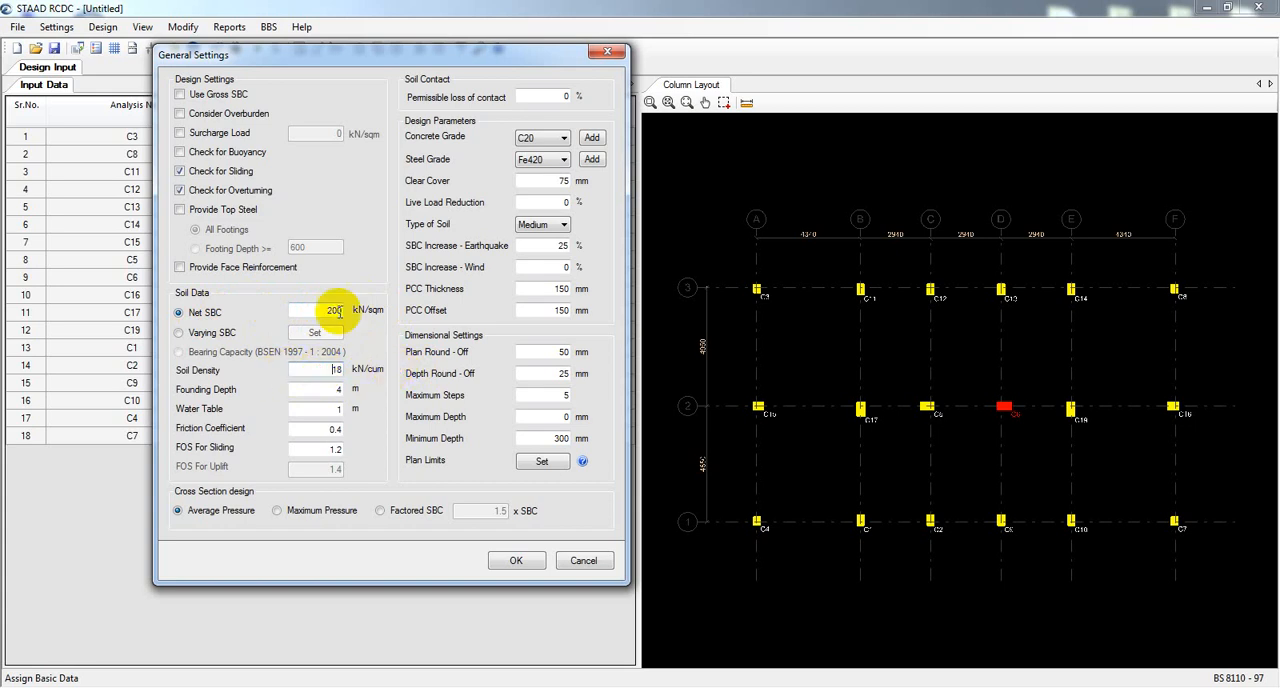
double_click(334, 310)
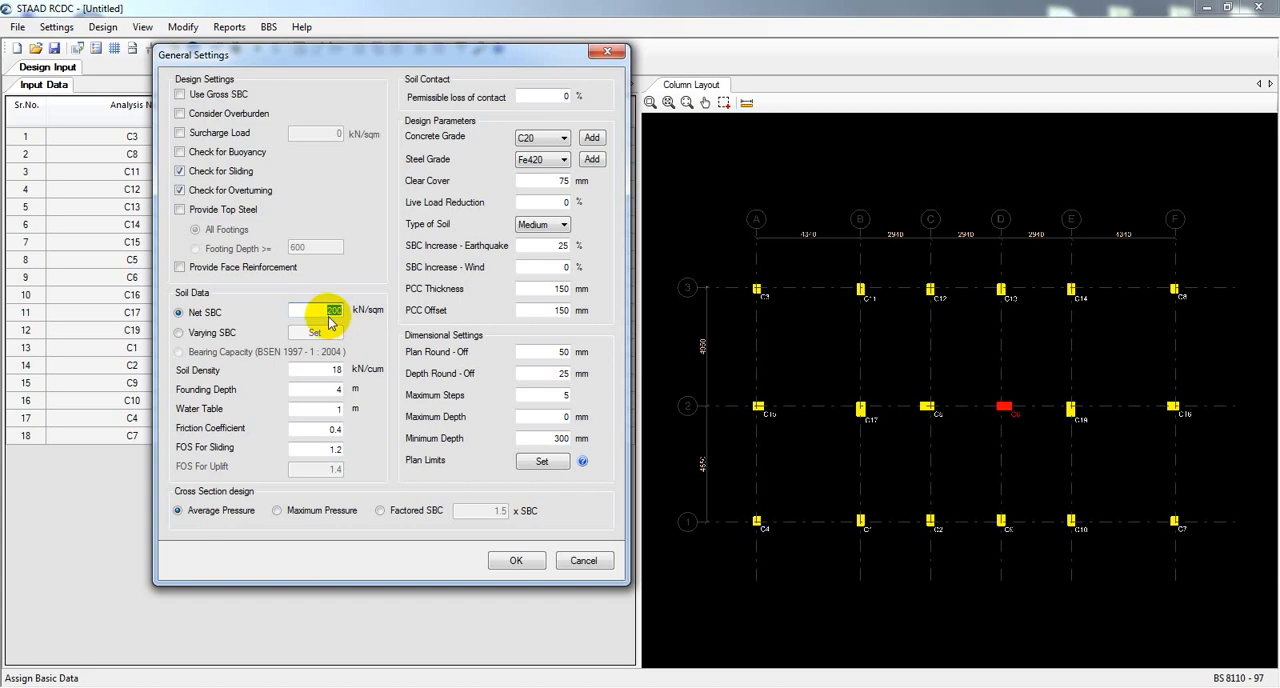
drag(322, 314, 367, 314)
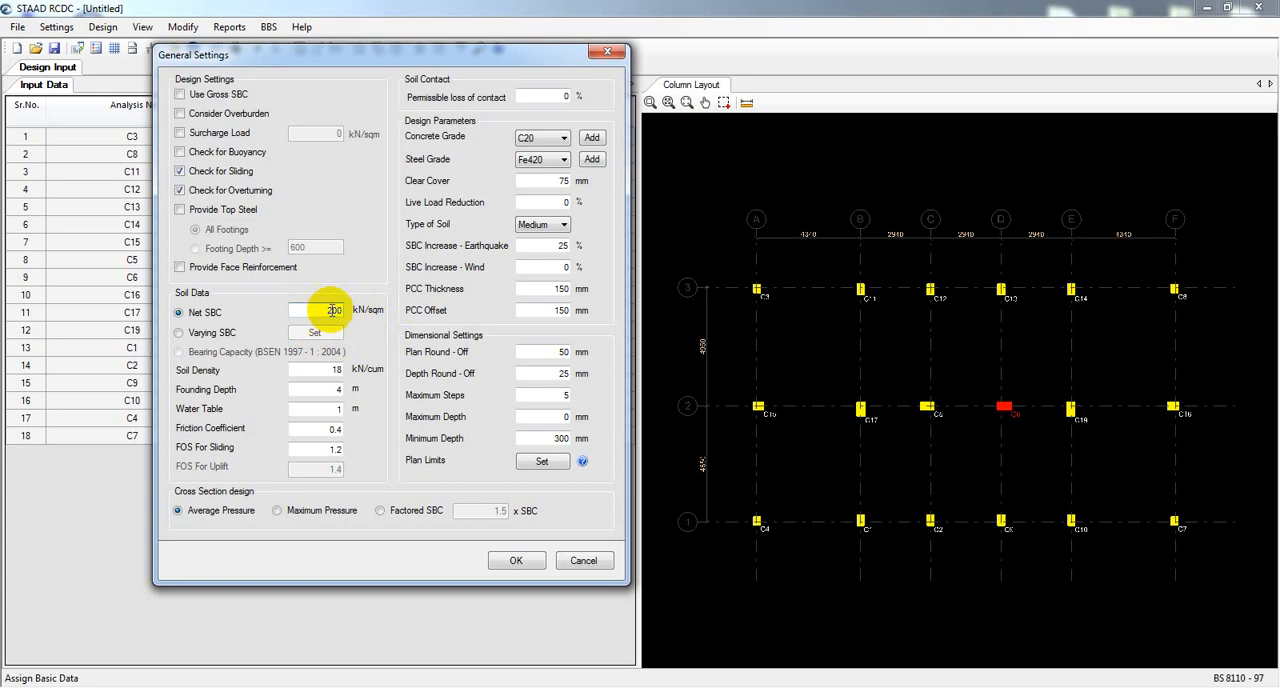
drag(334, 306, 357, 310)
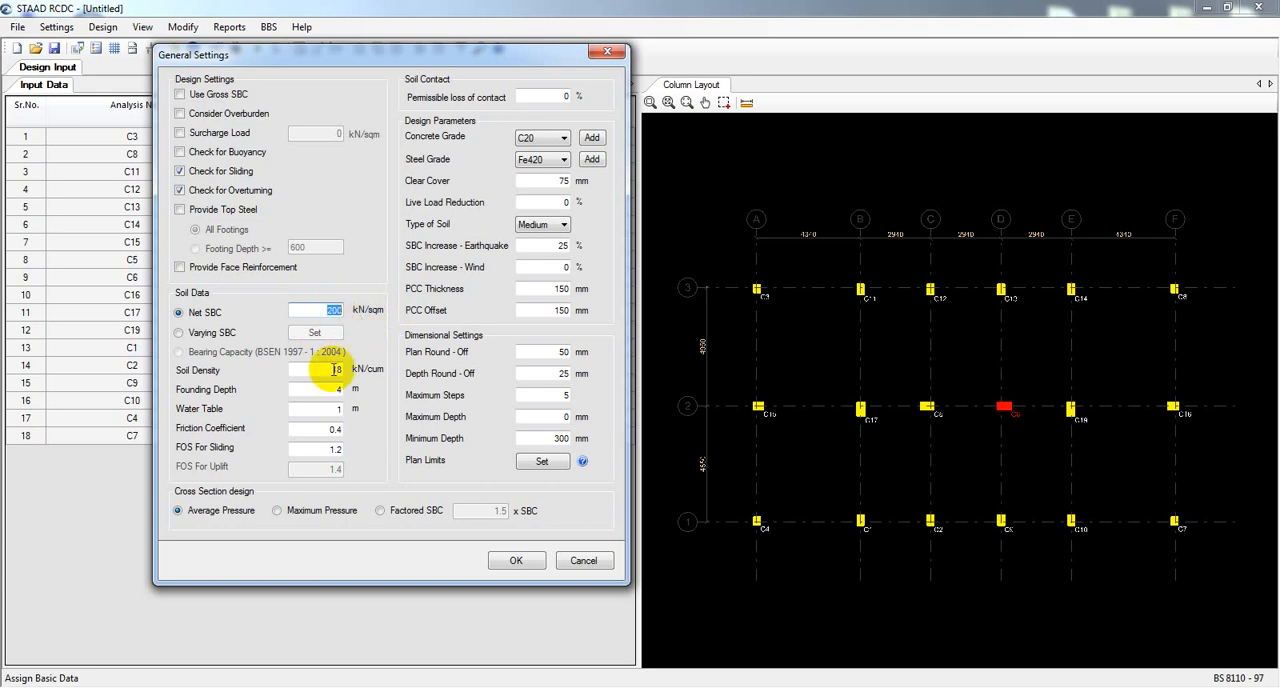
Check the friction coefficient and the factor of safety for sliding in the soil data.
right_click(300, 430)
click(260, 440)
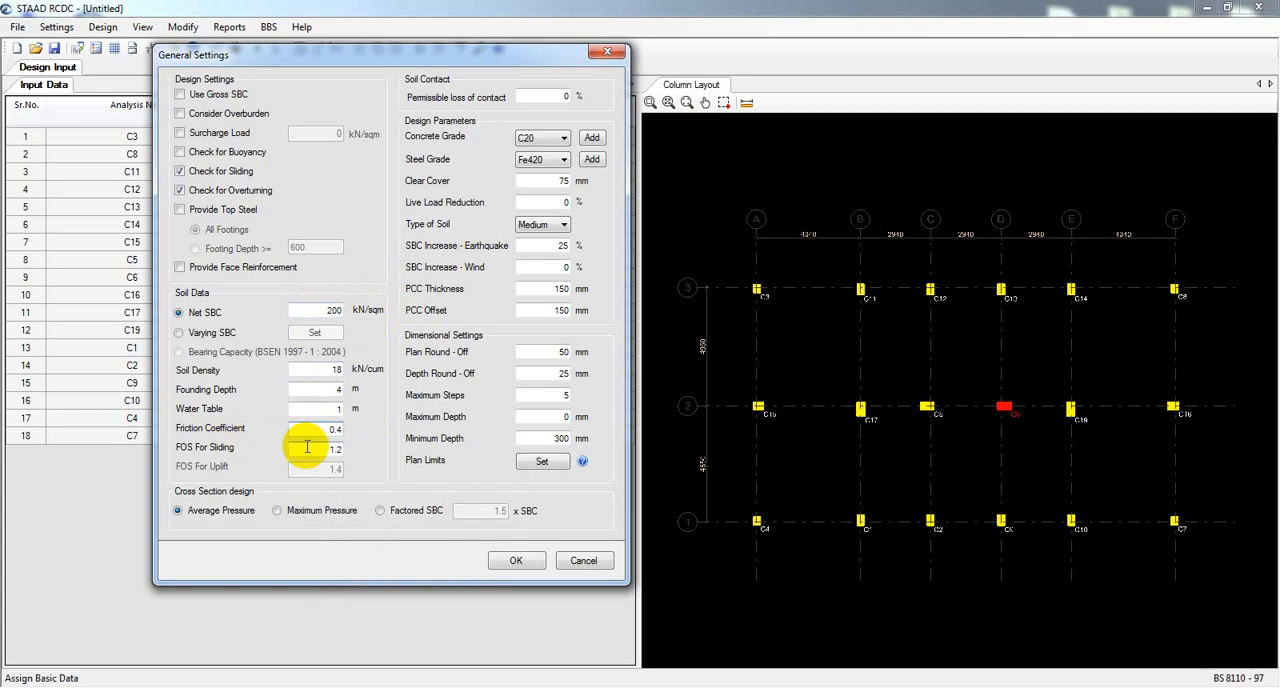
drag(328, 430, 366, 428)
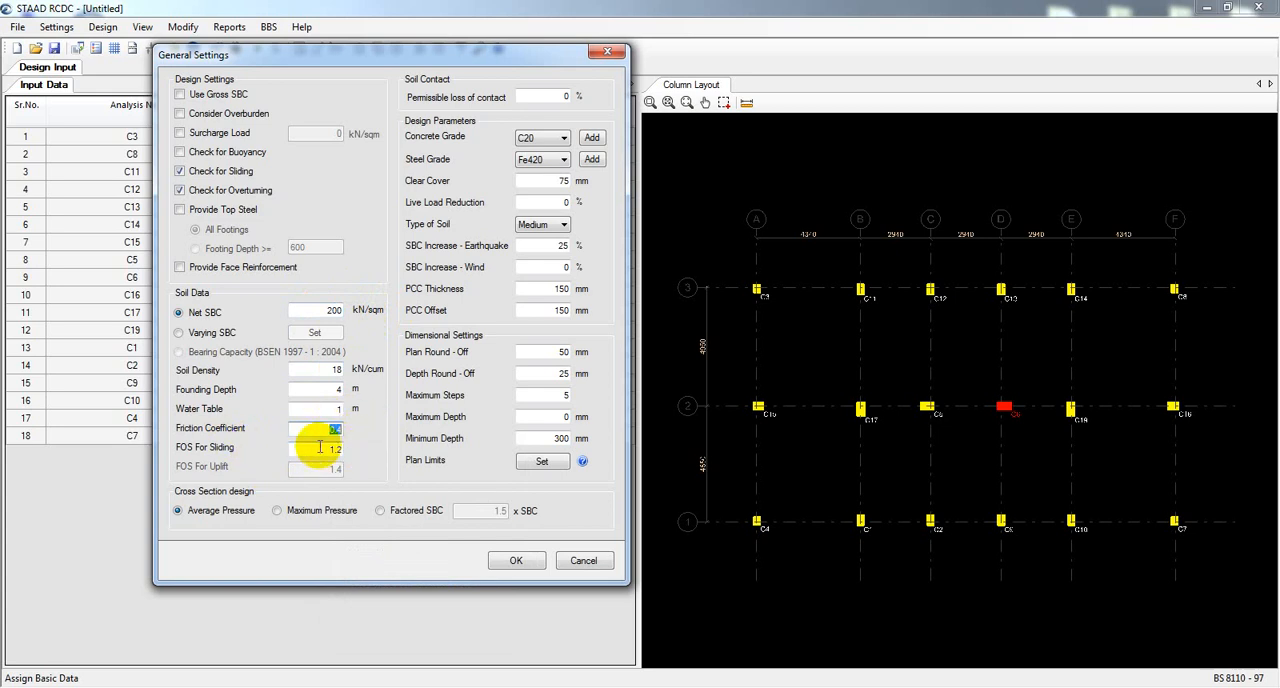
click(323, 448)
double_click(326, 449)
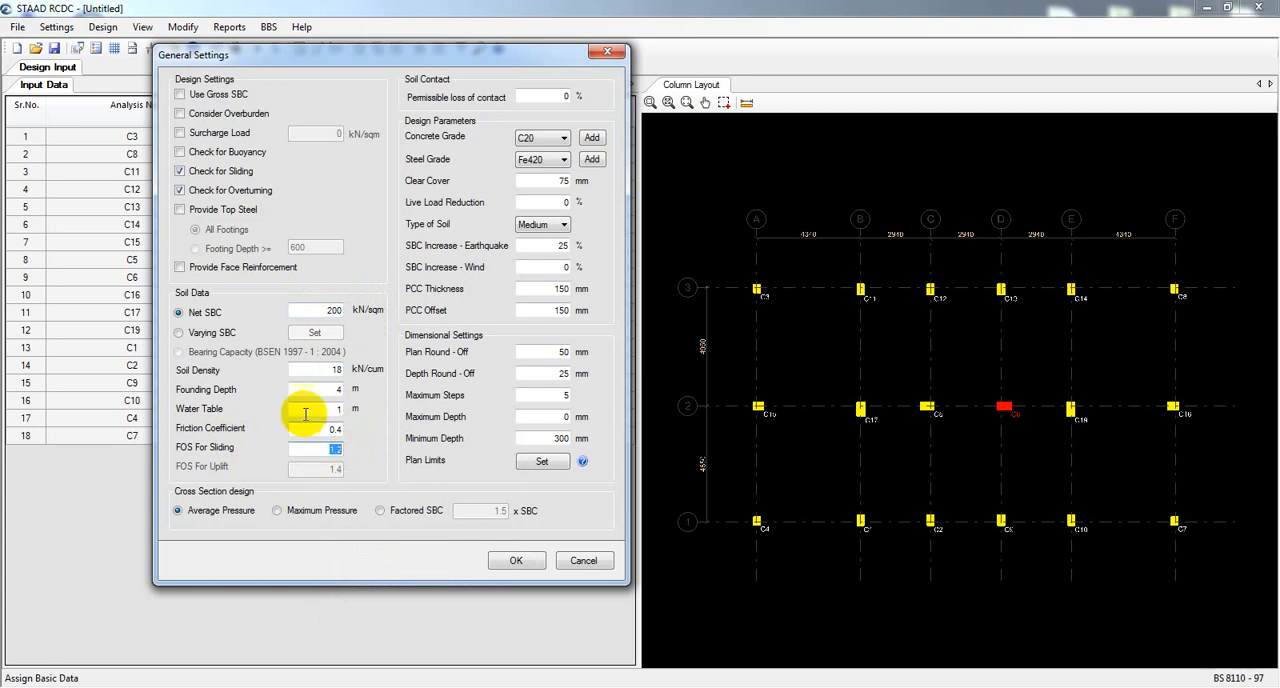
Set the water table depth to 2 m and accept the general settings.
click(305, 404)
drag(335, 413, 152, 413)
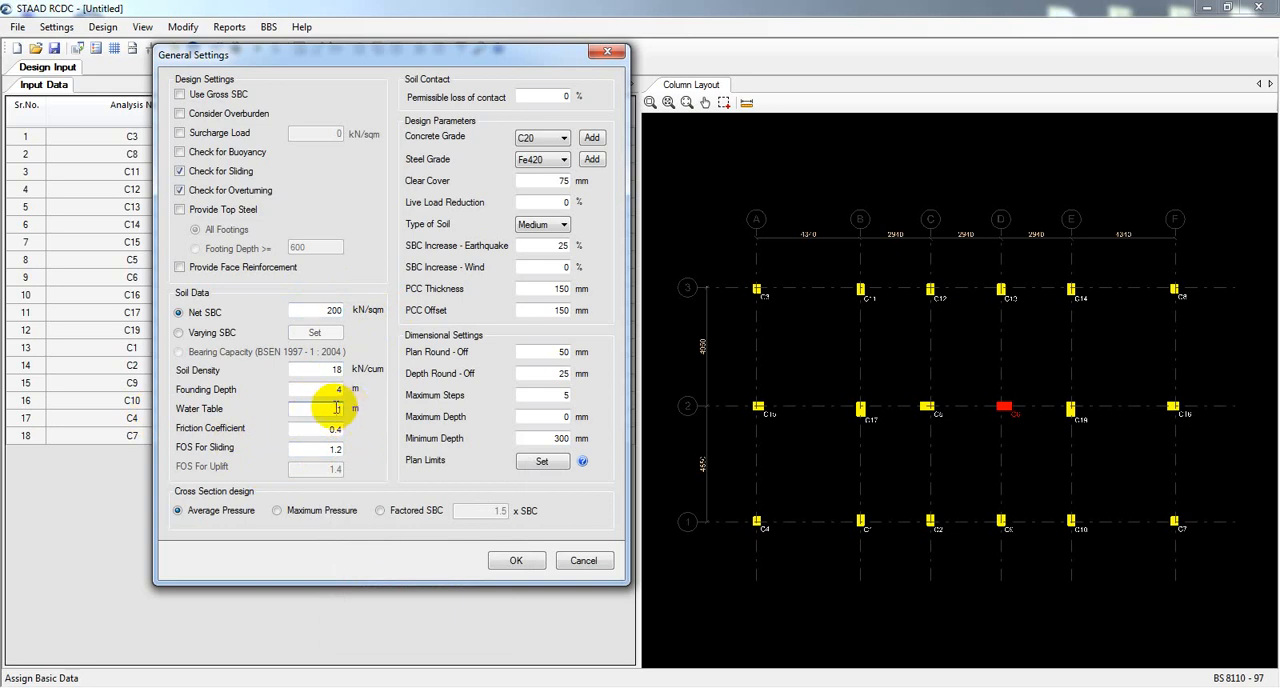
drag(333, 408, 357, 408)
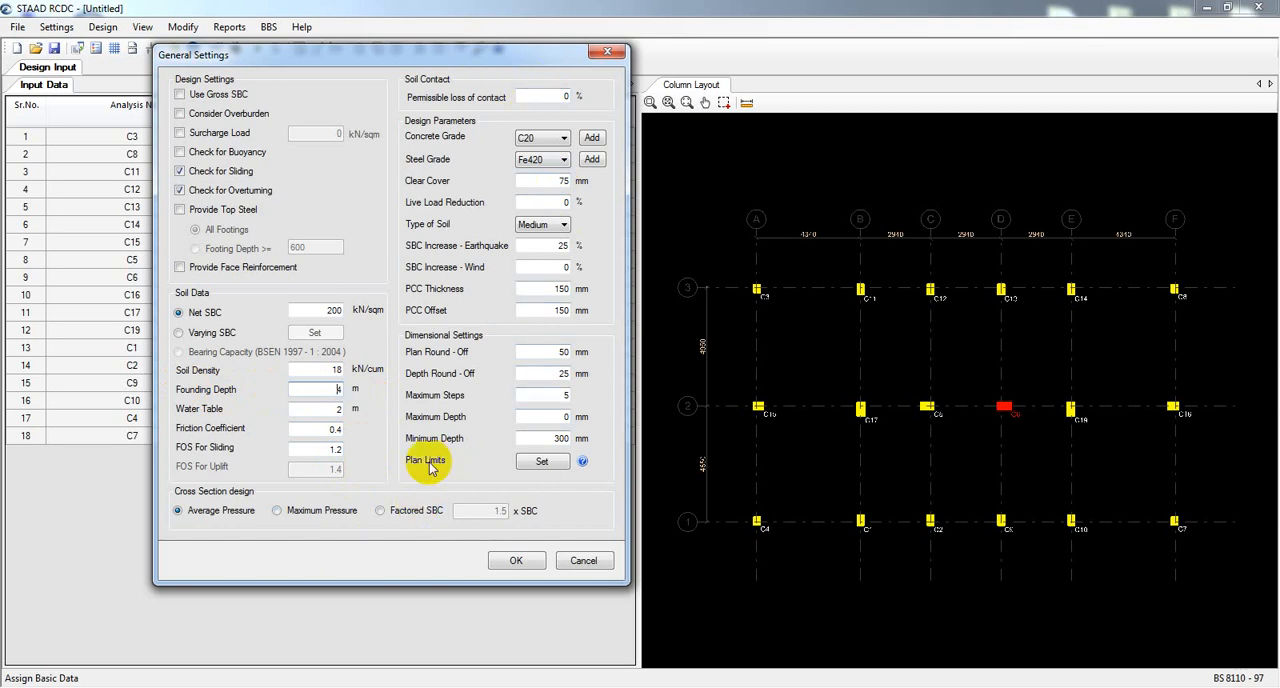
click(520, 561)
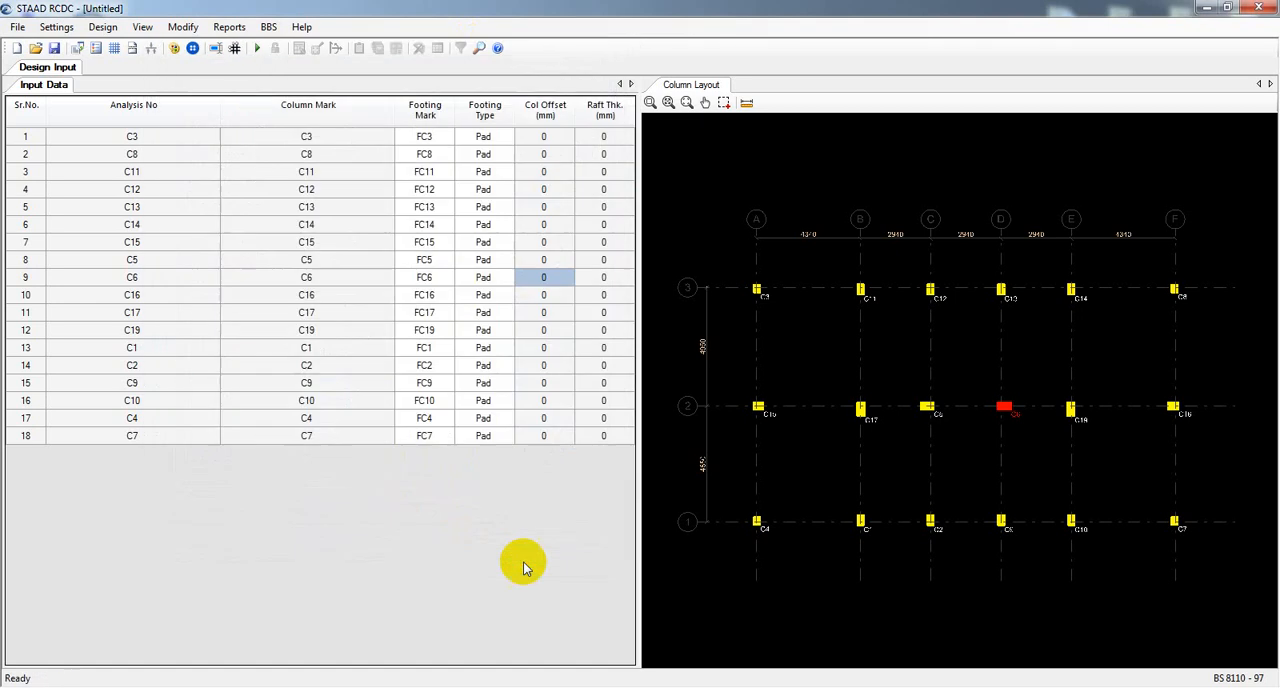
Open the reinforcement settings and review the minimum, maximum and face reinforcement area percentages.
click(58, 27)
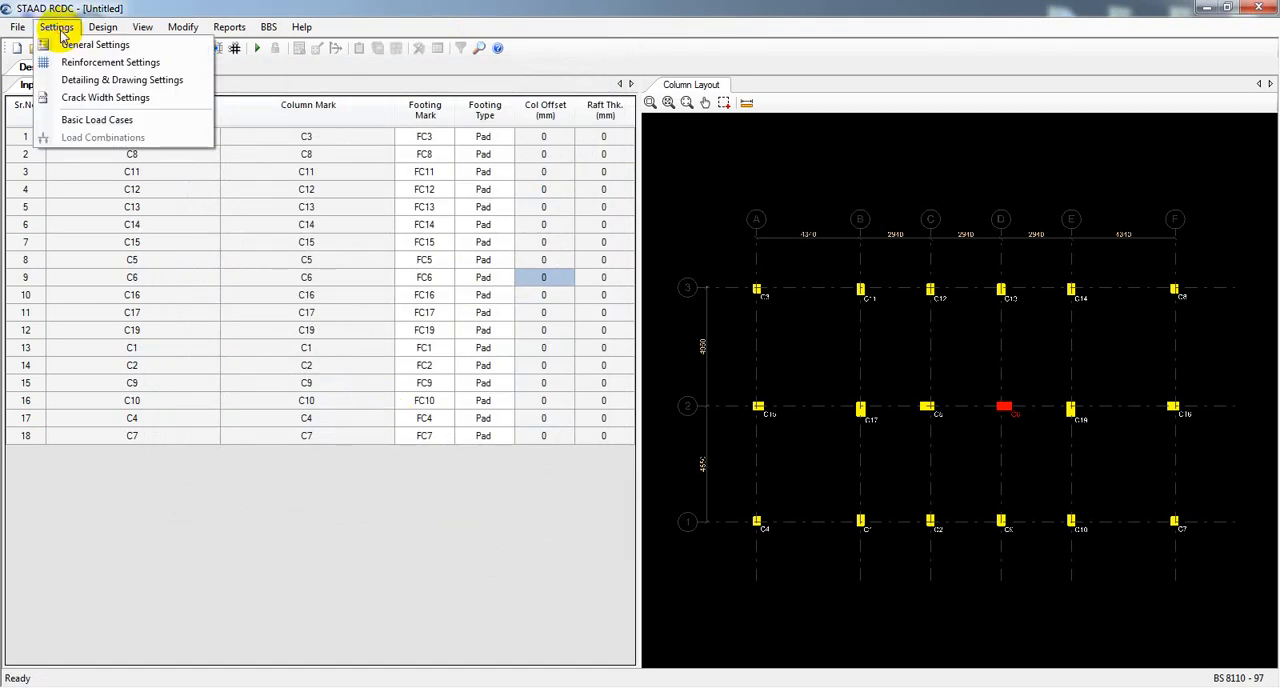
click(103, 62)
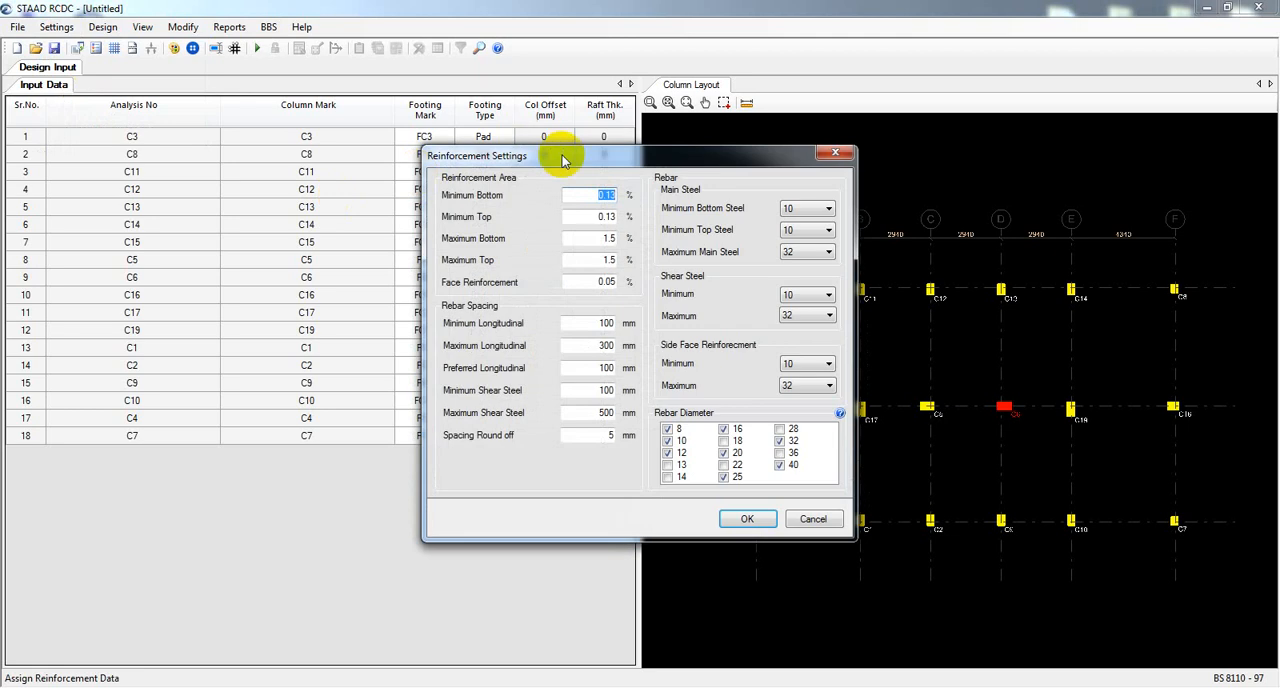
drag(562, 160, 275, 139)
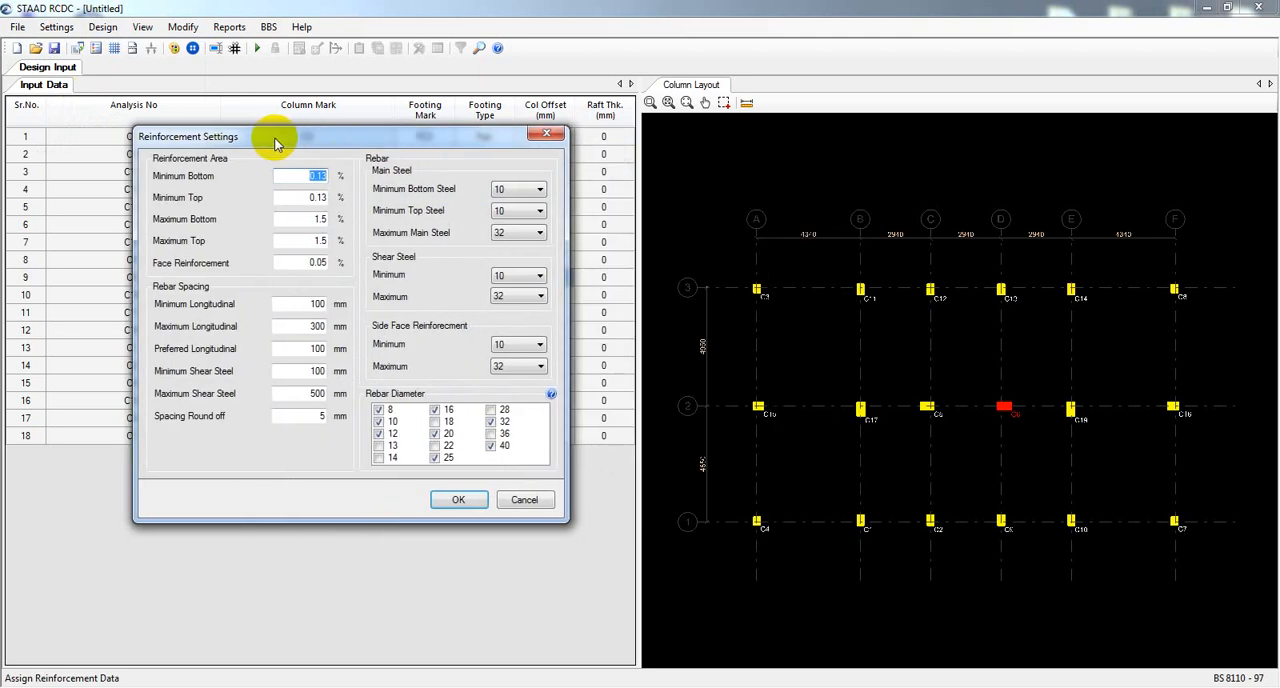
double_click(311, 176)
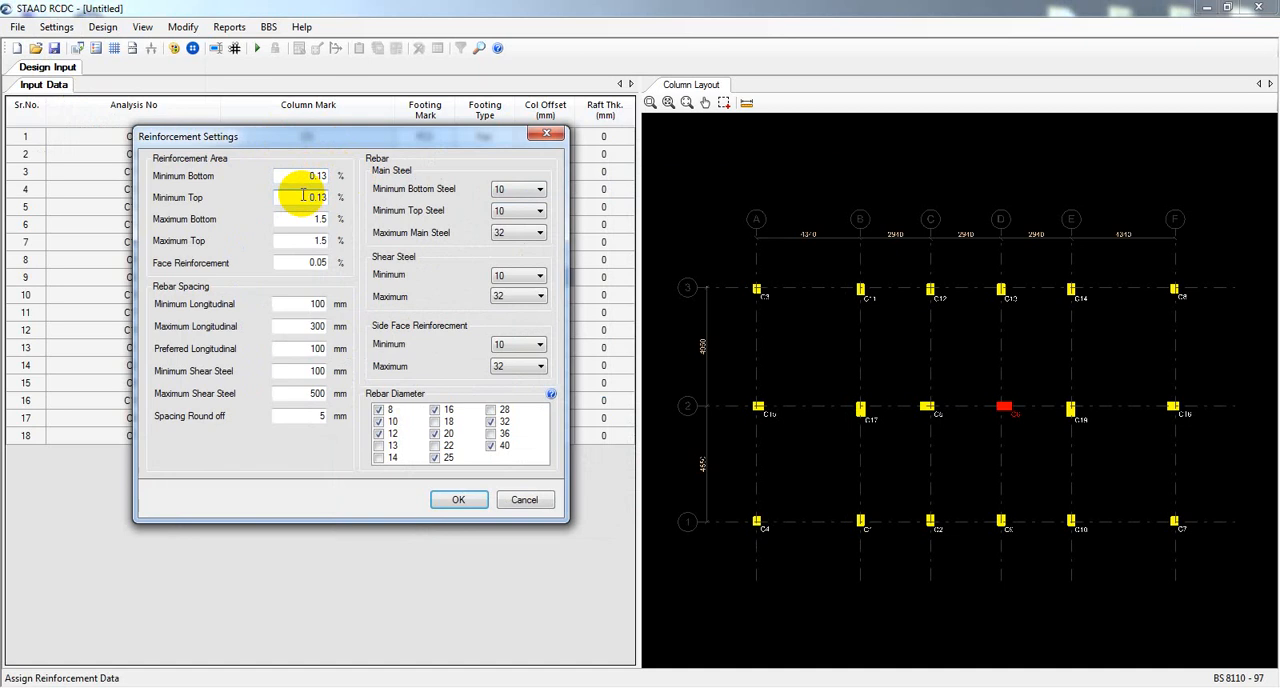
double_click(304, 196)
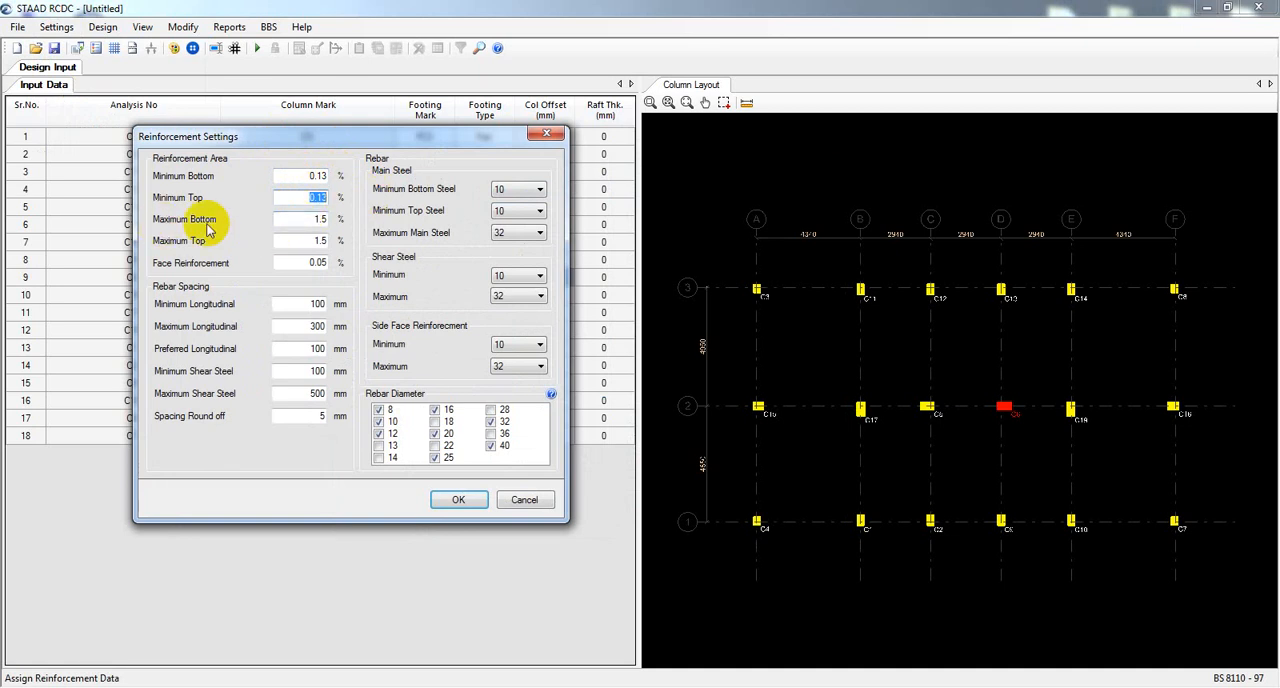
double_click(315, 219)
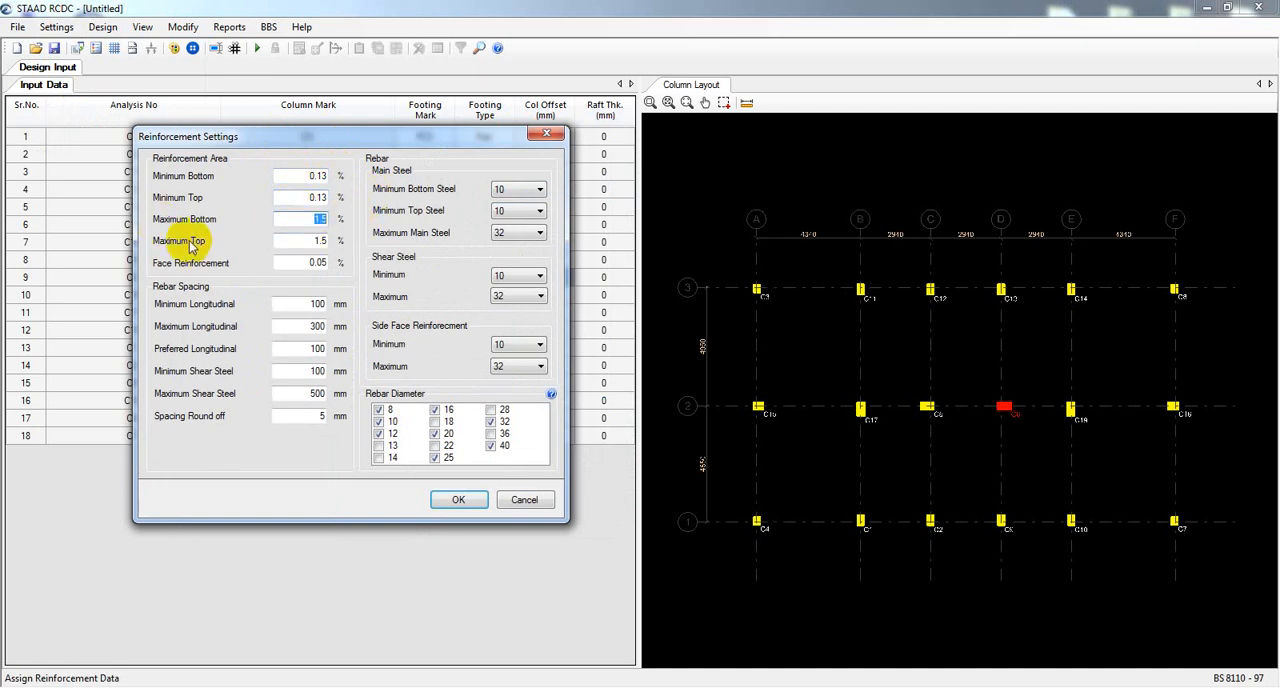
double_click(318, 241)
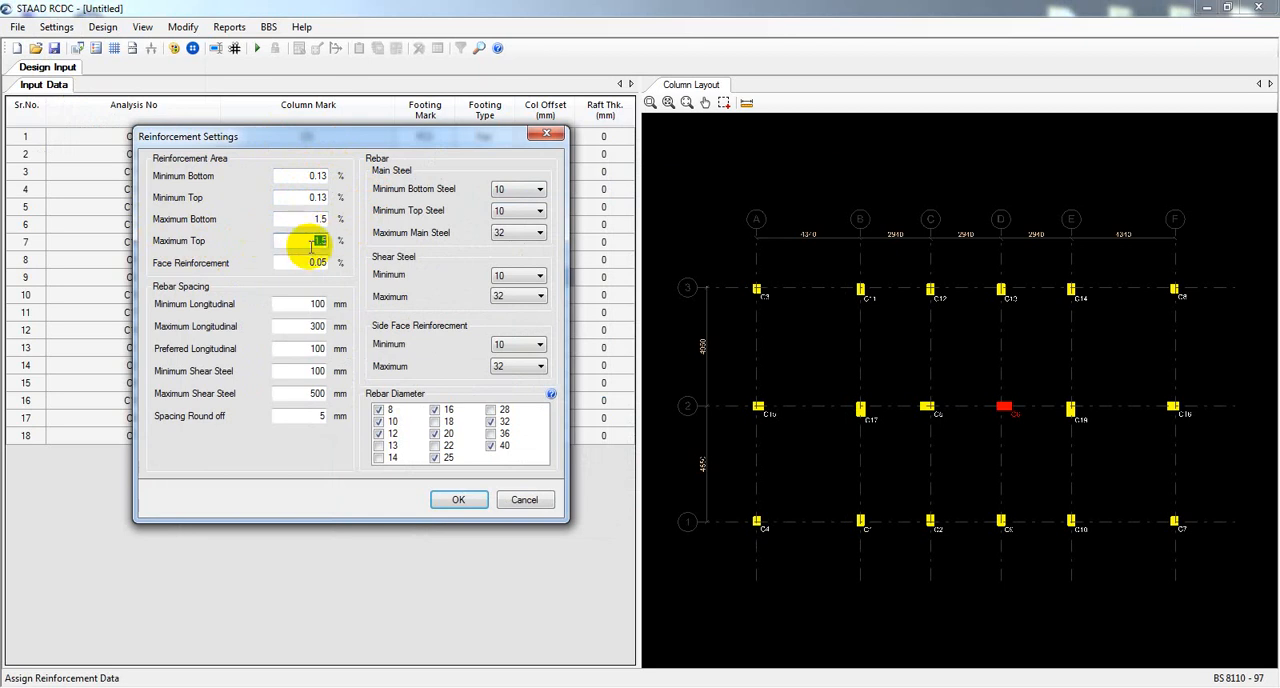
double_click(318, 263)
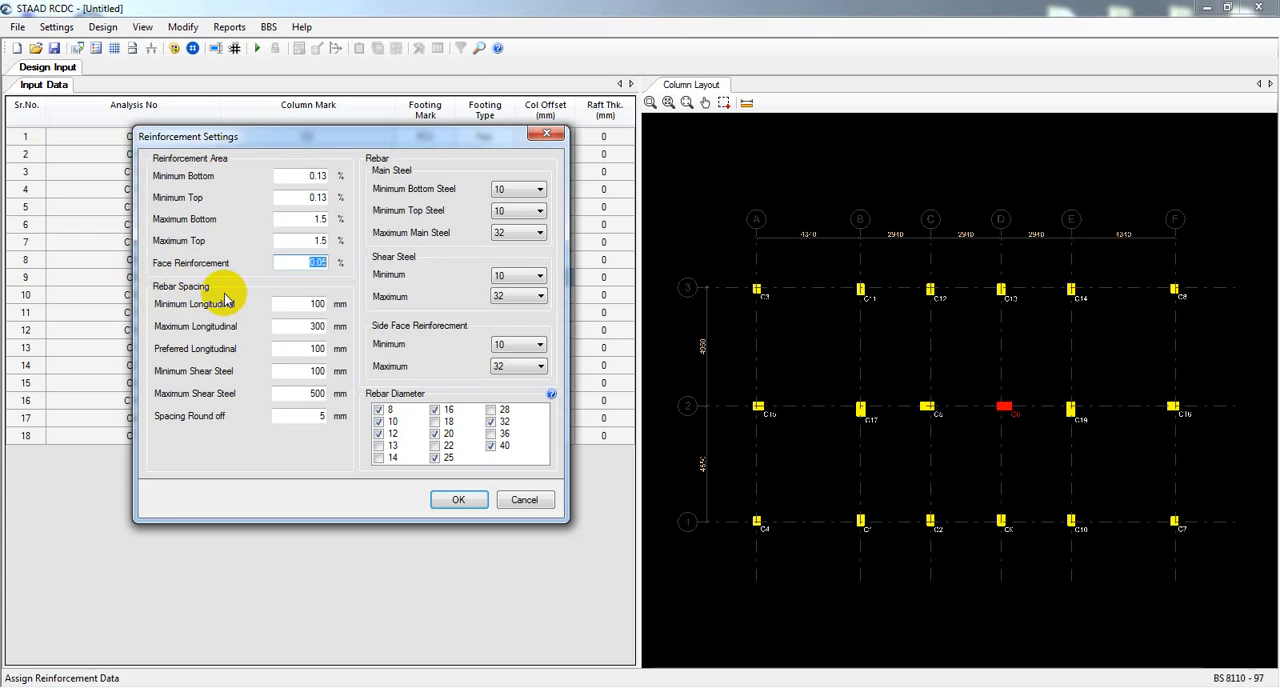
Examine the rebar spacing limits for longitudinal and shear steel and the spacing round-off.
click(310, 303)
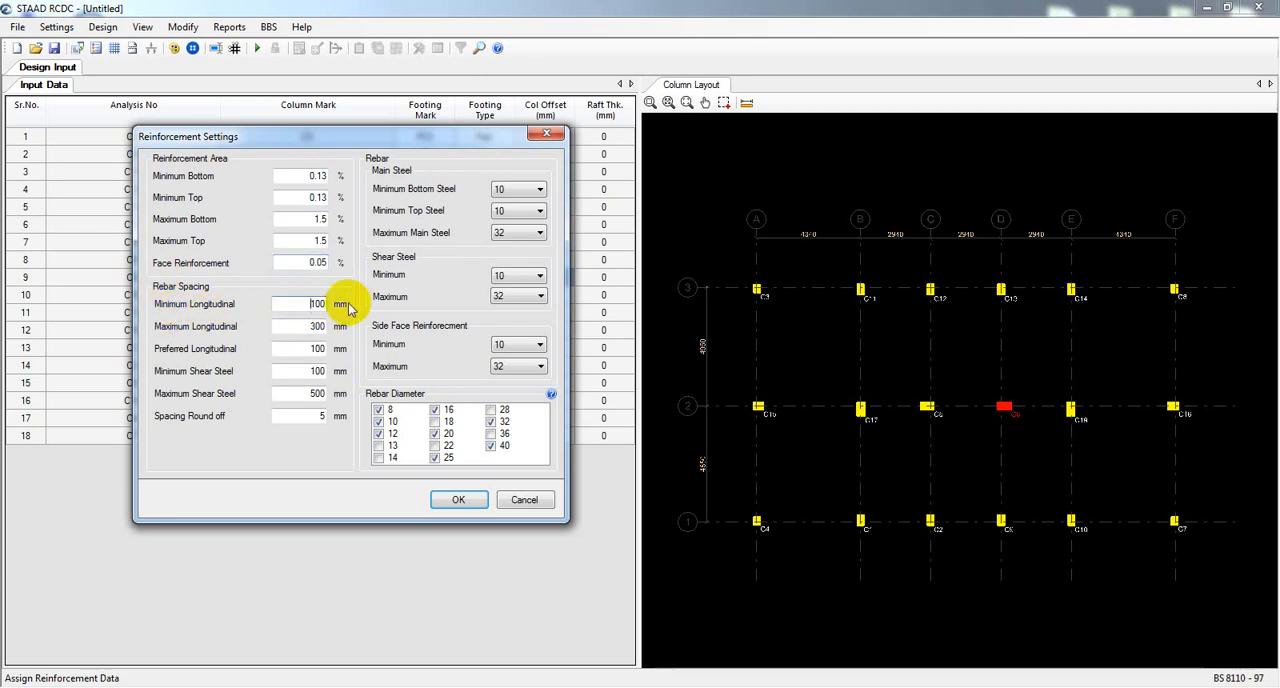
double_click(311, 303)
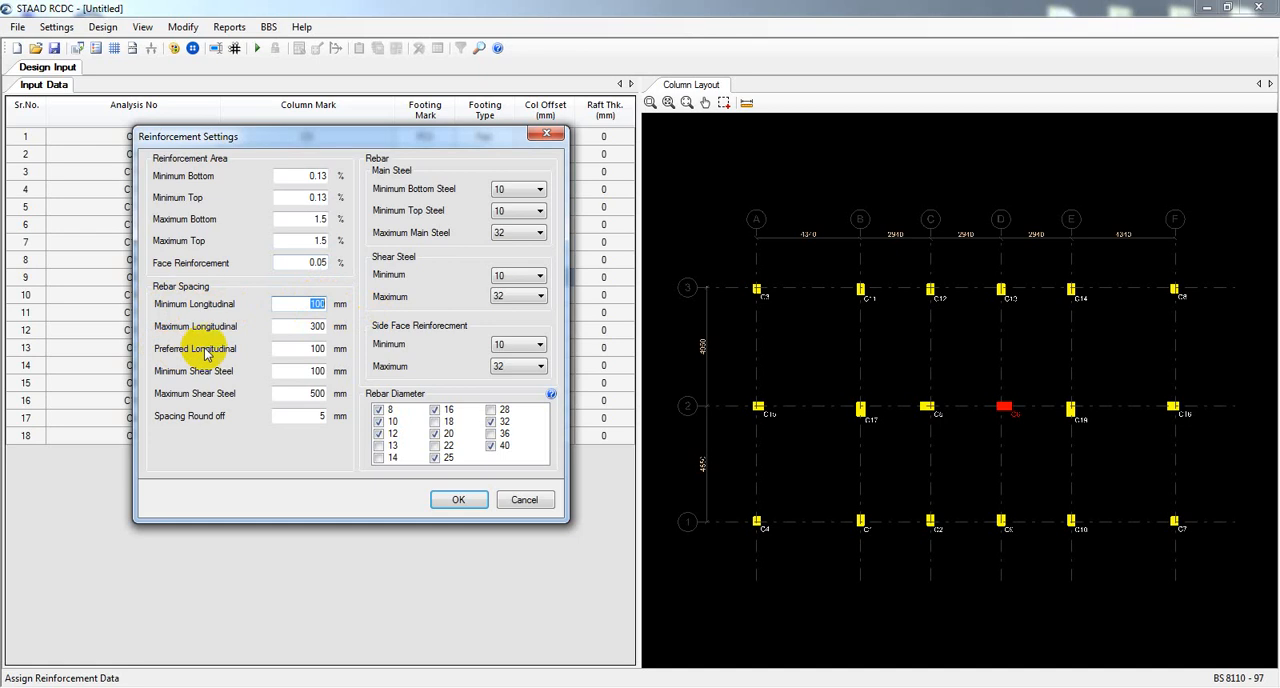
click(311, 326)
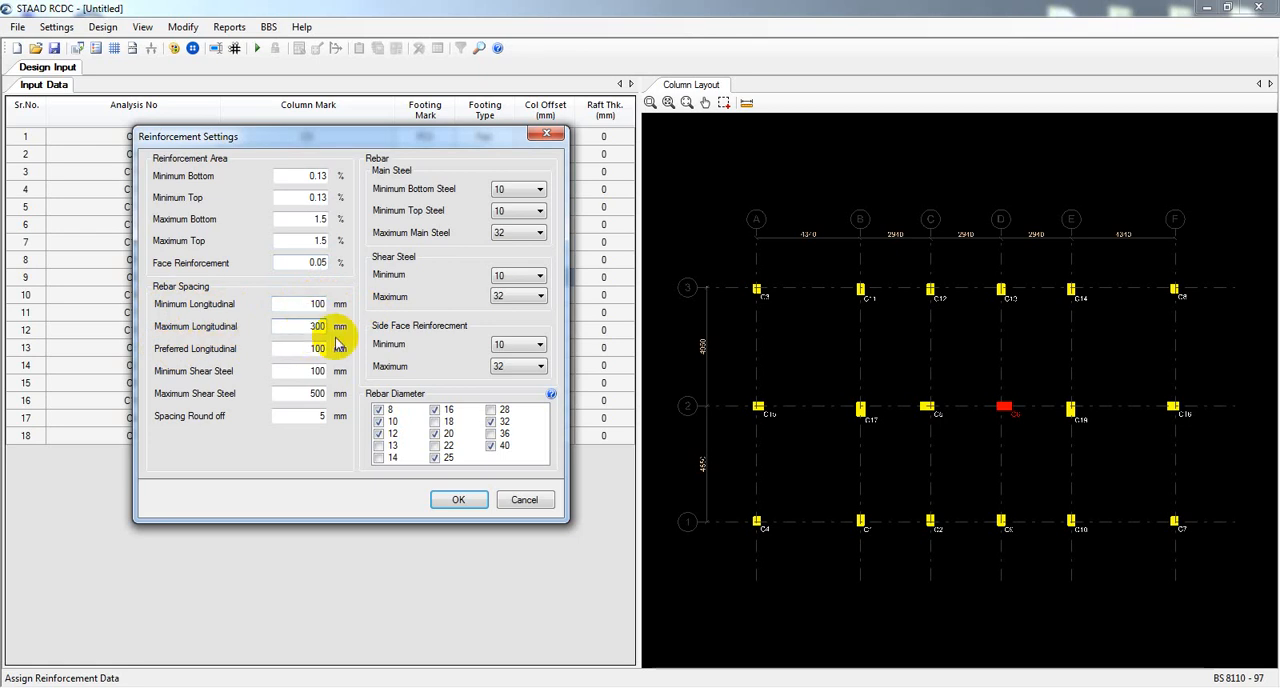
click(316, 349)
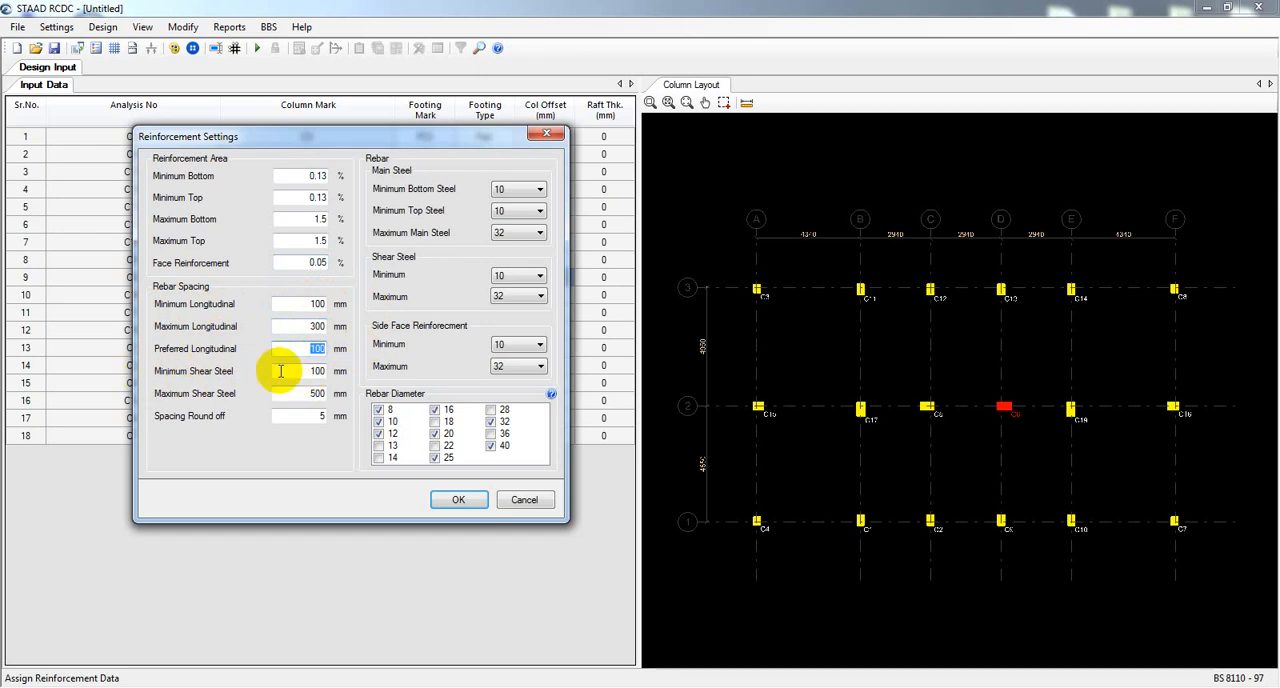
click(318, 370)
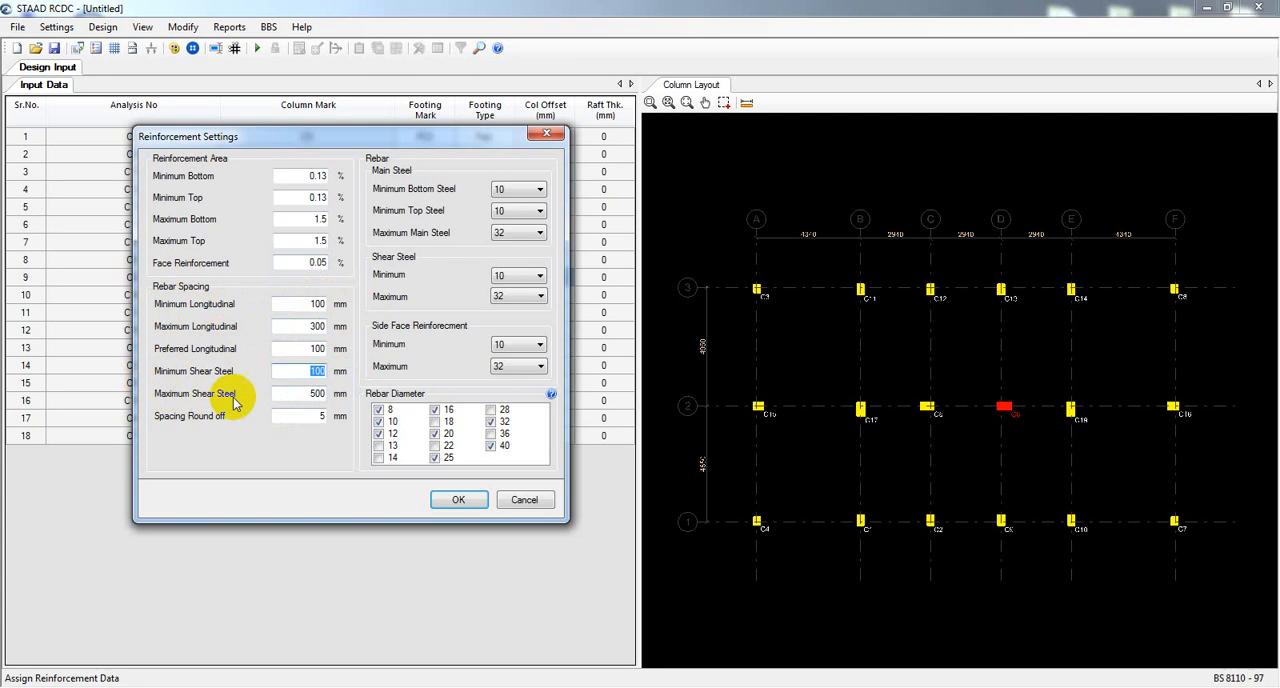
click(314, 393)
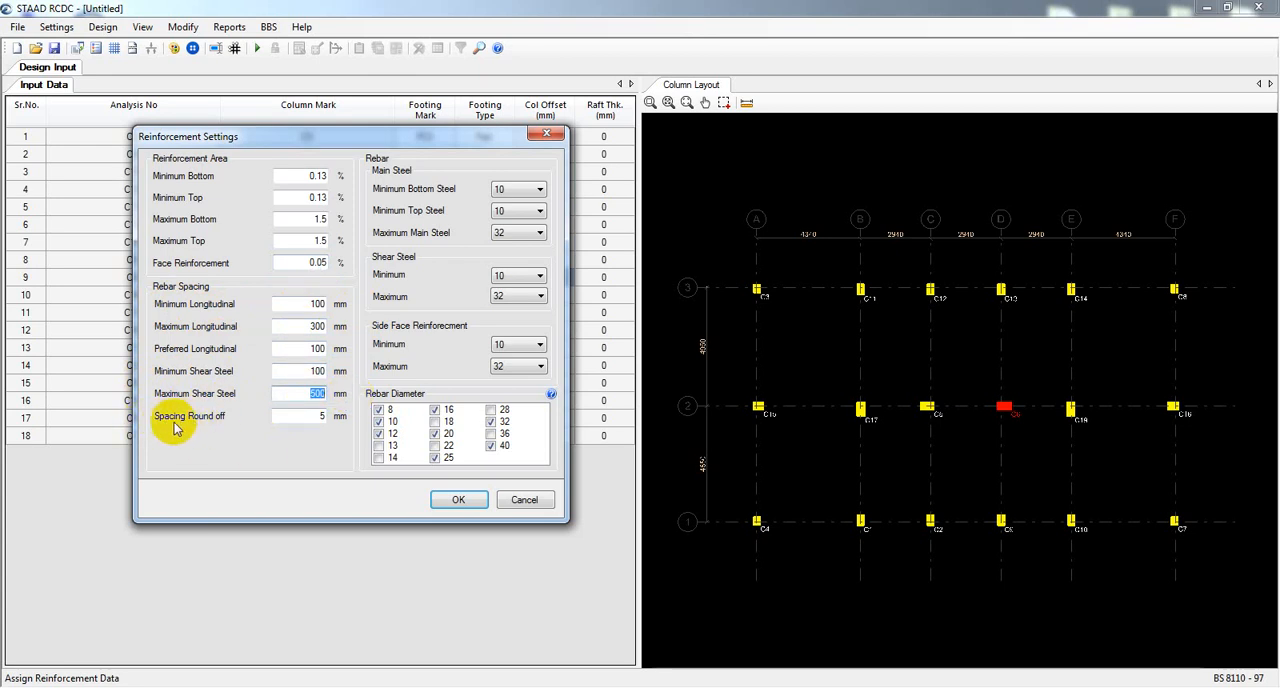
click(333, 422)
click(309, 418)
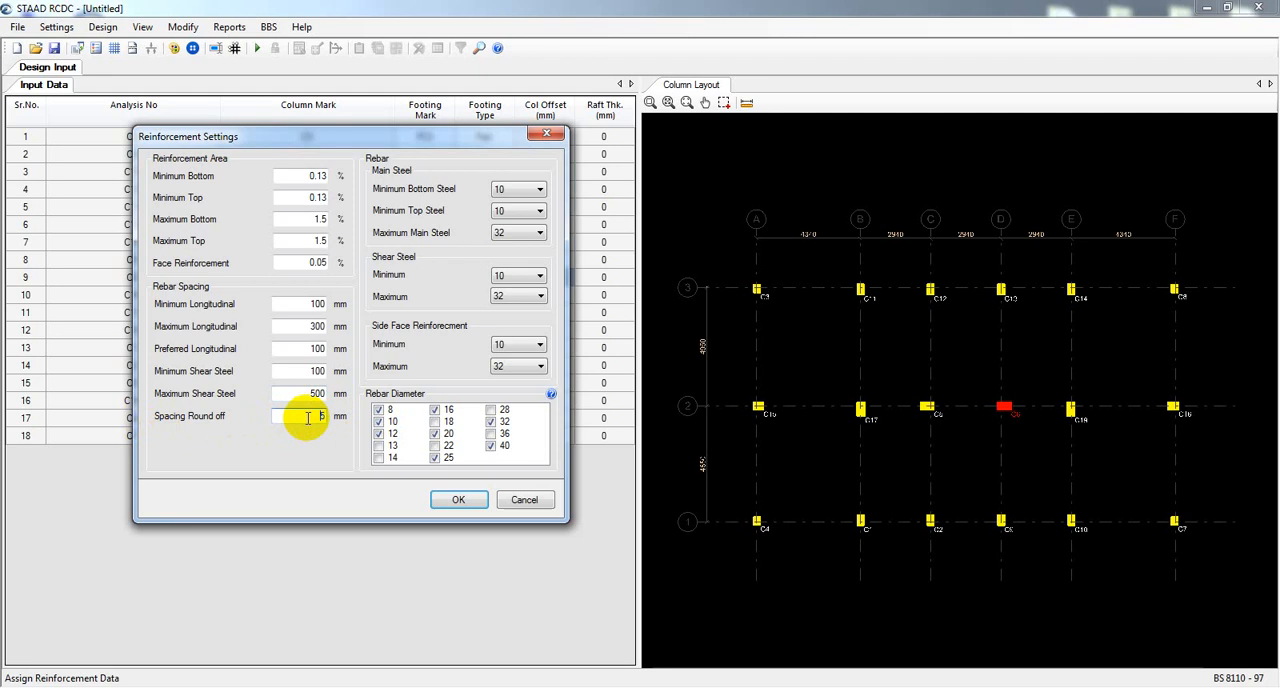
double_click(321, 416)
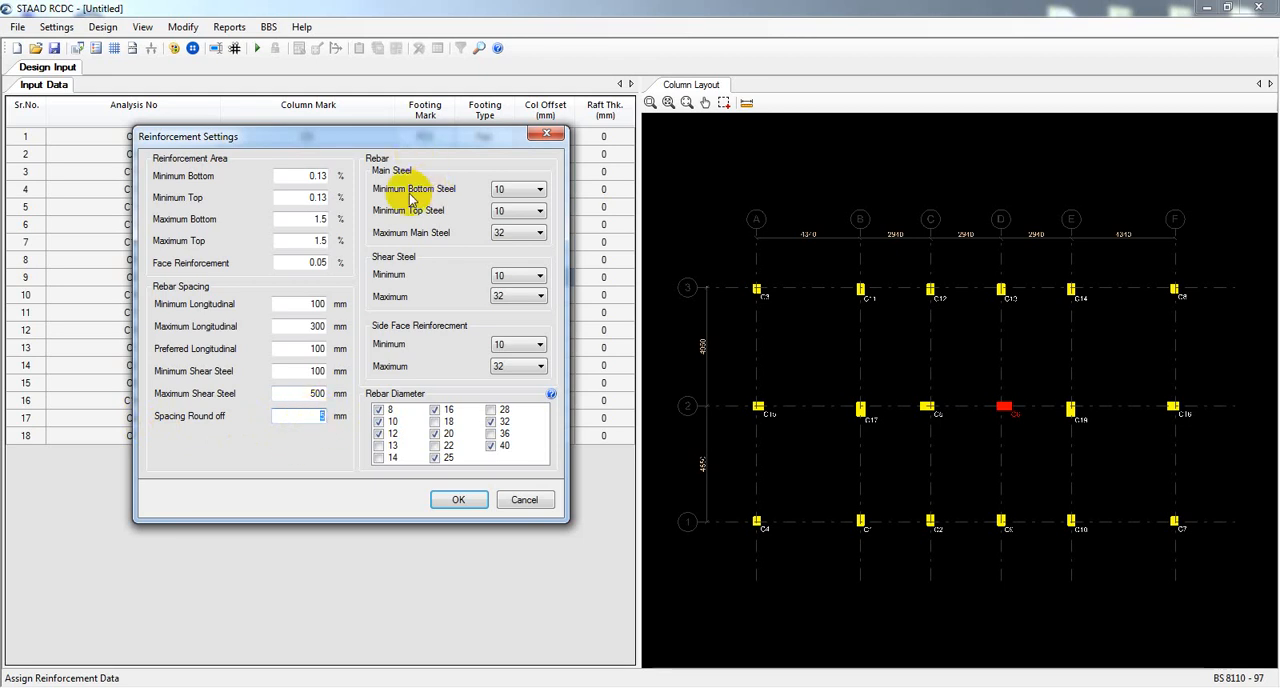
Set the minimum bottom main steel bar diameter to 14.
click(525, 197)
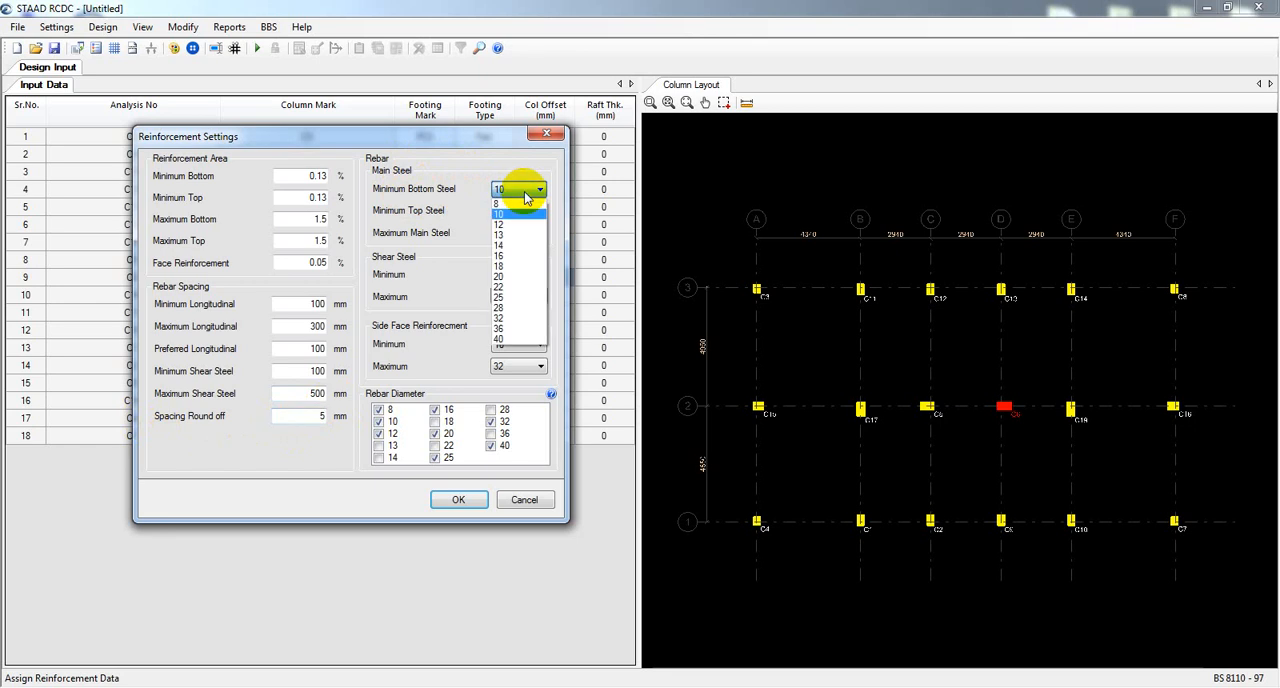
click(520, 245)
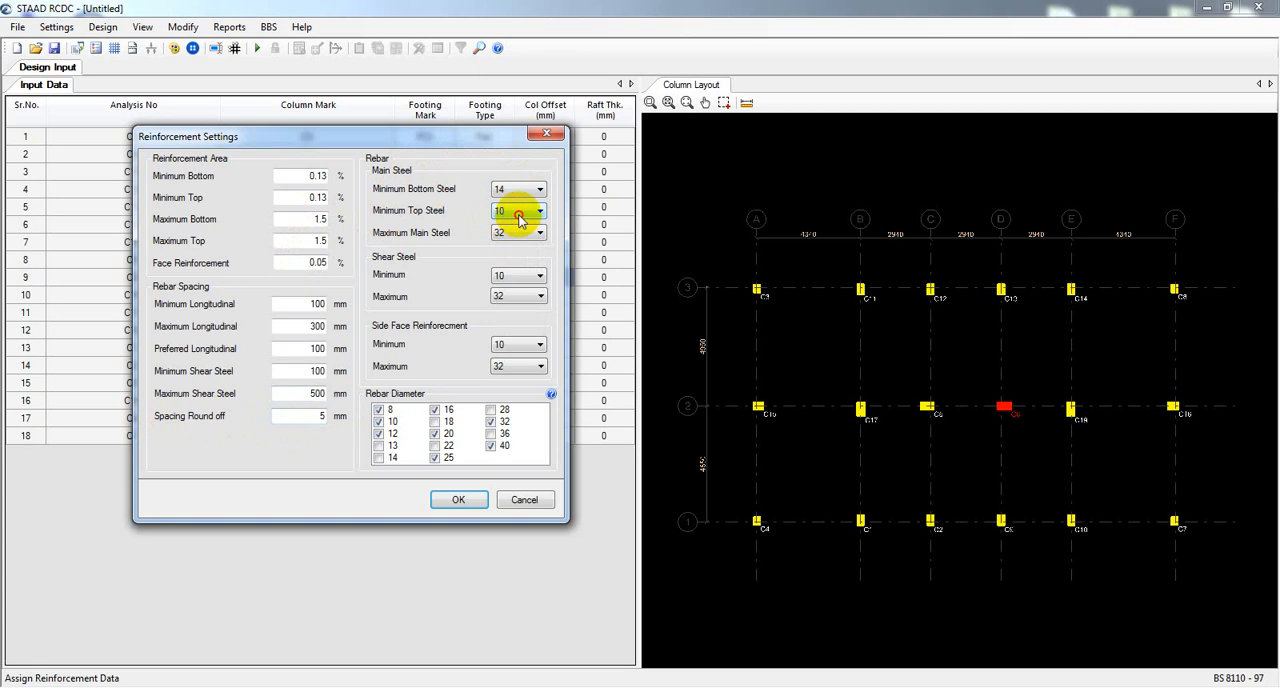
Set the minimum top main steel diameter to 14 and the maximum main steel diameter to 16.
click(516, 212)
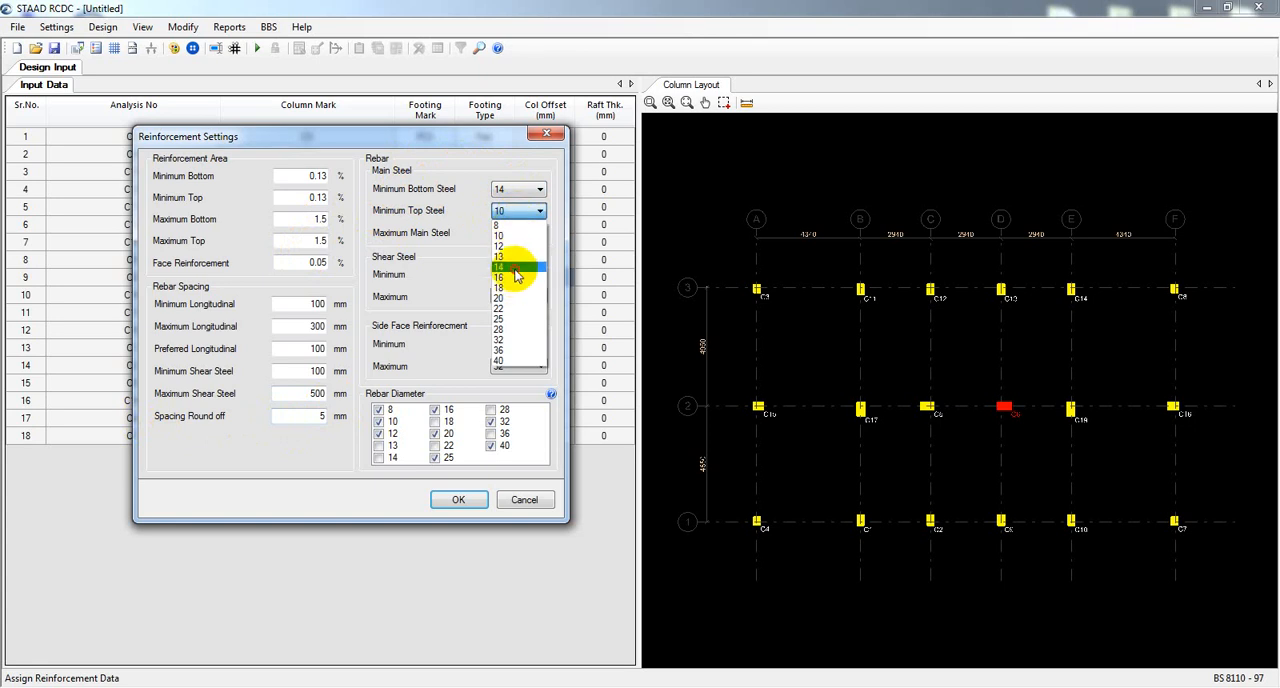
click(515, 268)
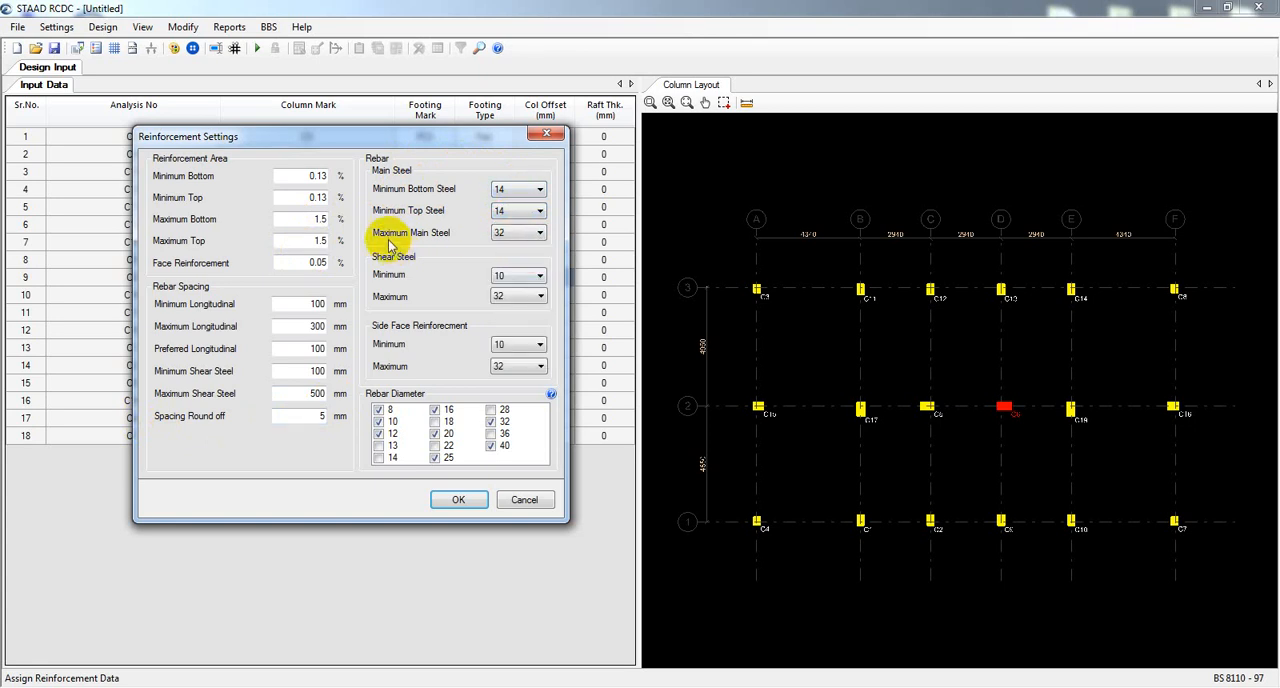
click(539, 233)
click(515, 299)
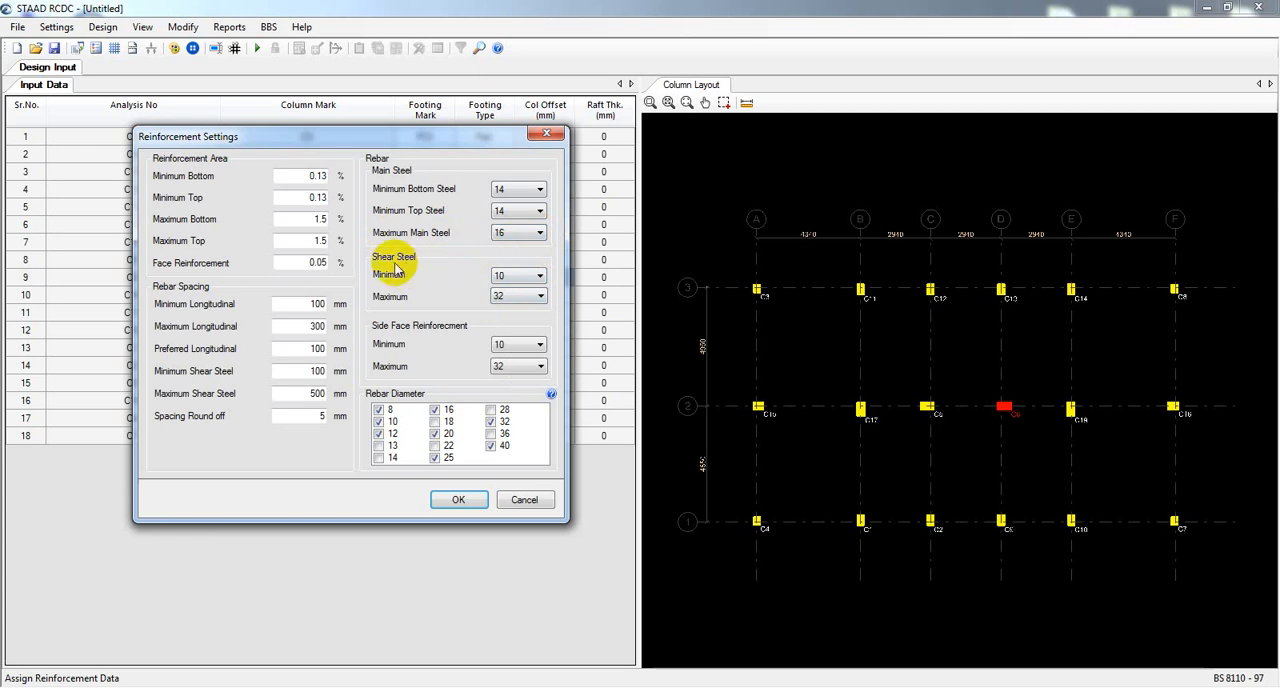
Set the shear steel bar diameters to a minimum of 14 and a maximum of 16.
click(535, 276)
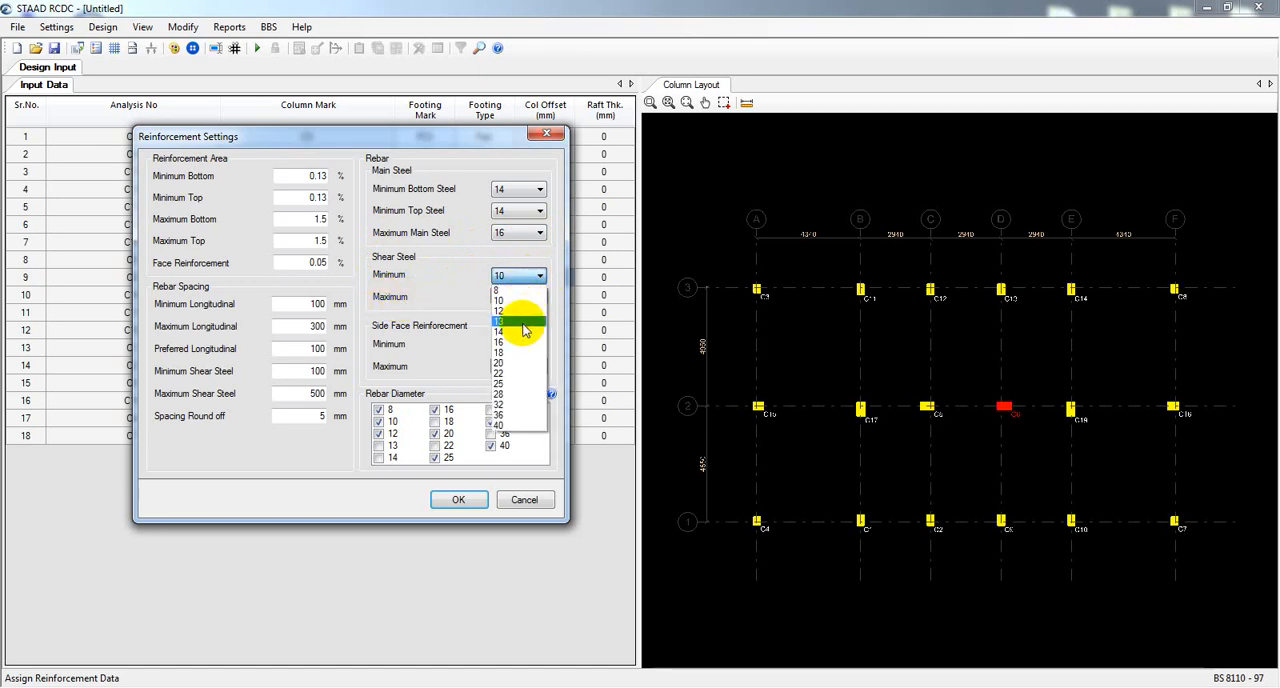
click(521, 331)
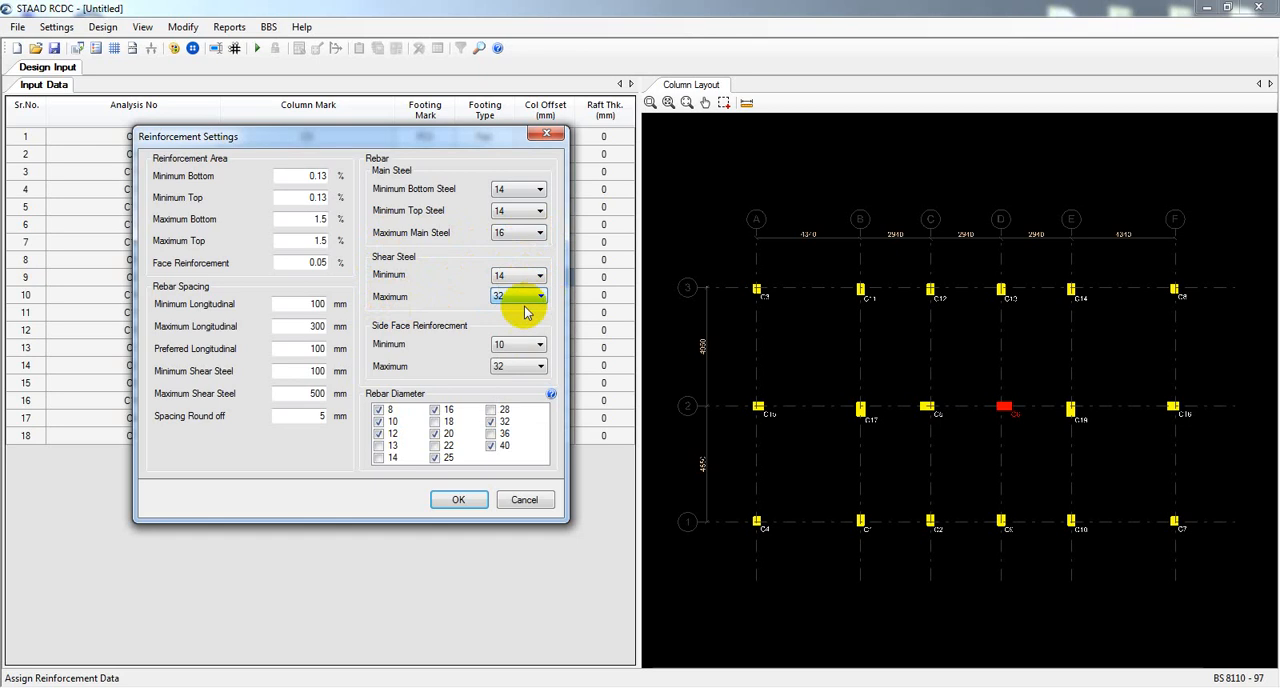
click(527, 299)
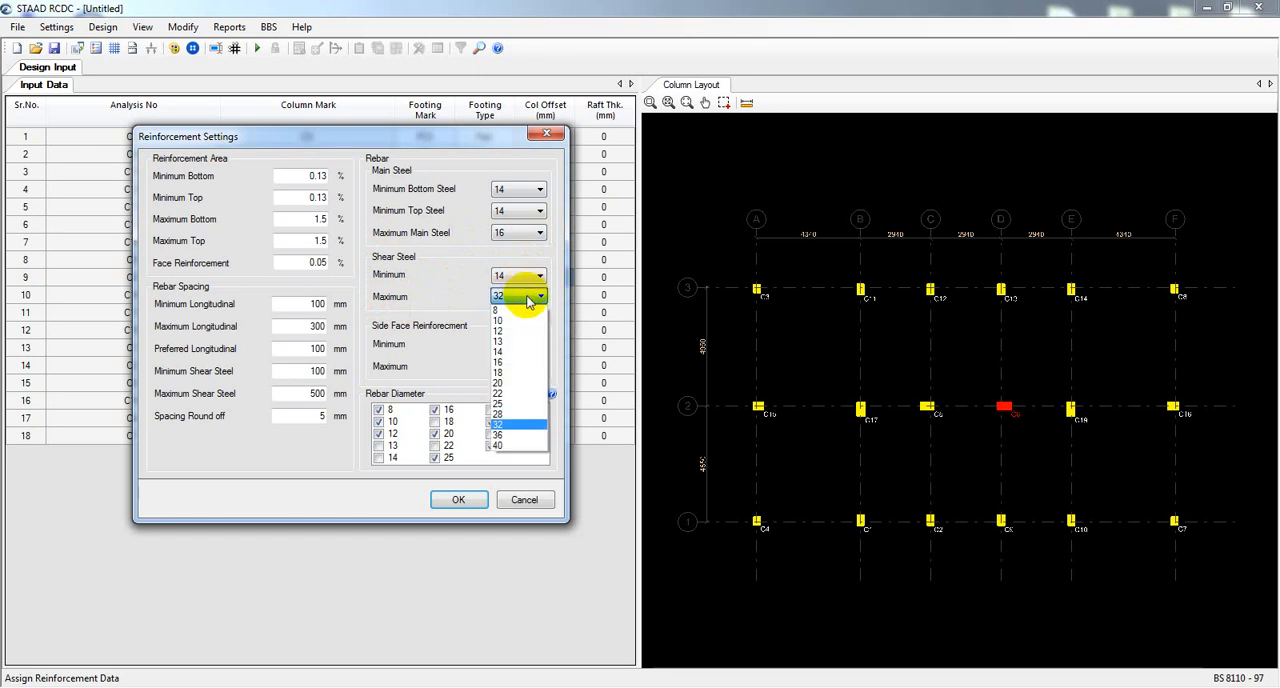
click(508, 362)
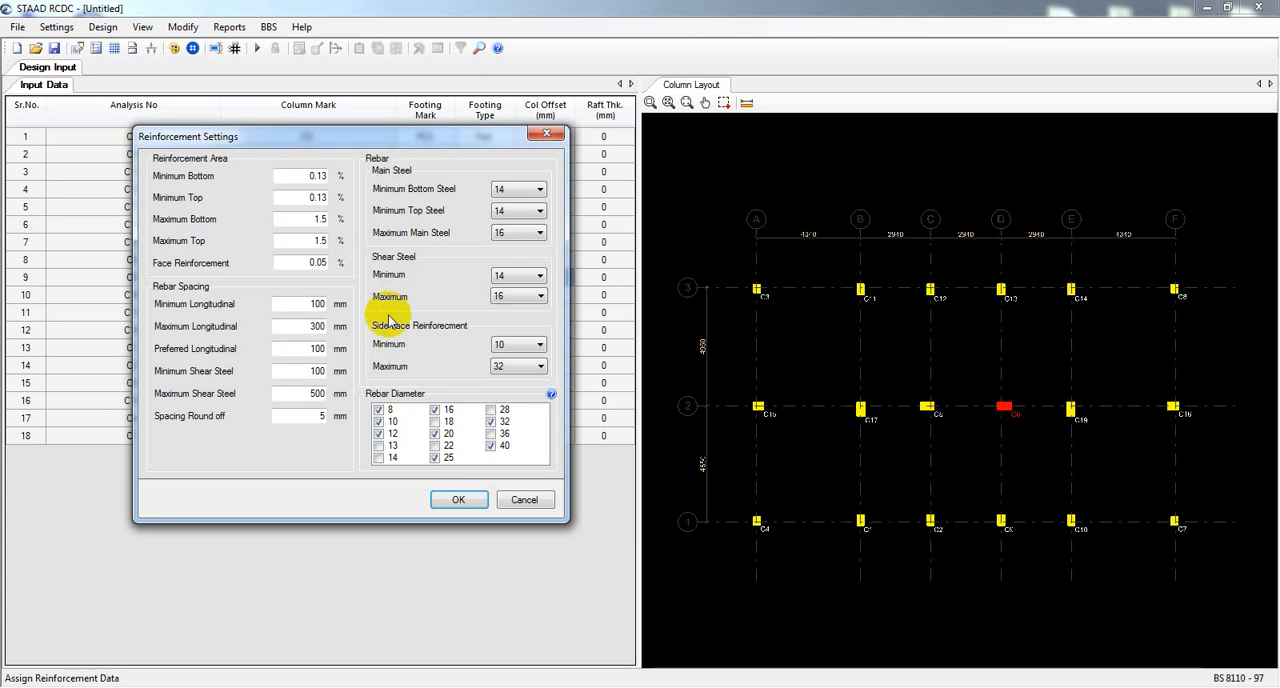
Set side face reinforcement to 14 minimum and 16 maximum, and accept the reinforcement settings with the 14 bar diameter enabled.
click(512, 345)
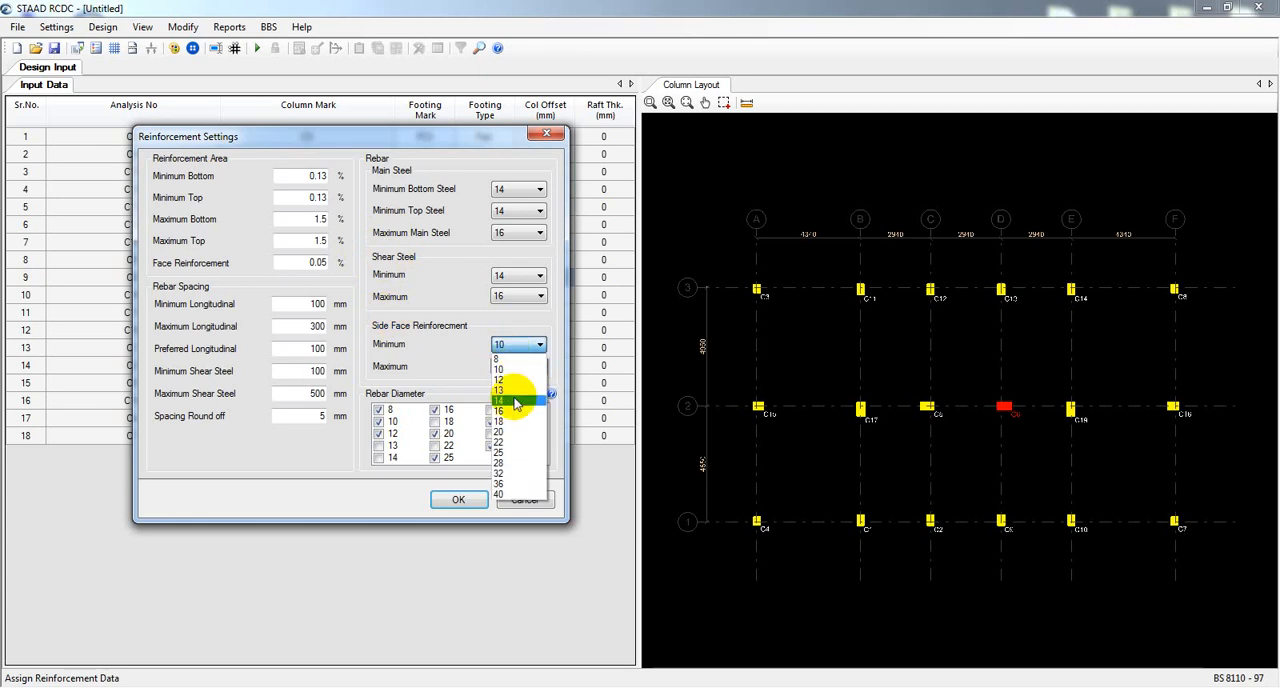
click(508, 400)
click(517, 368)
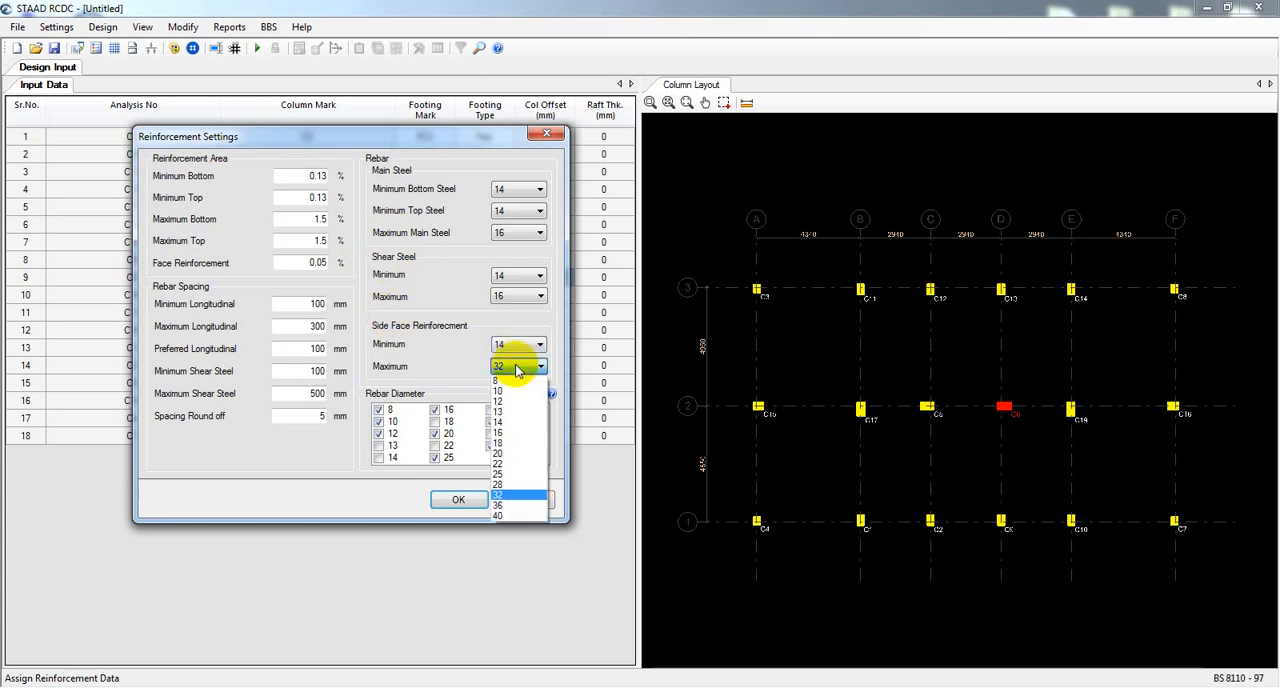
click(506, 432)
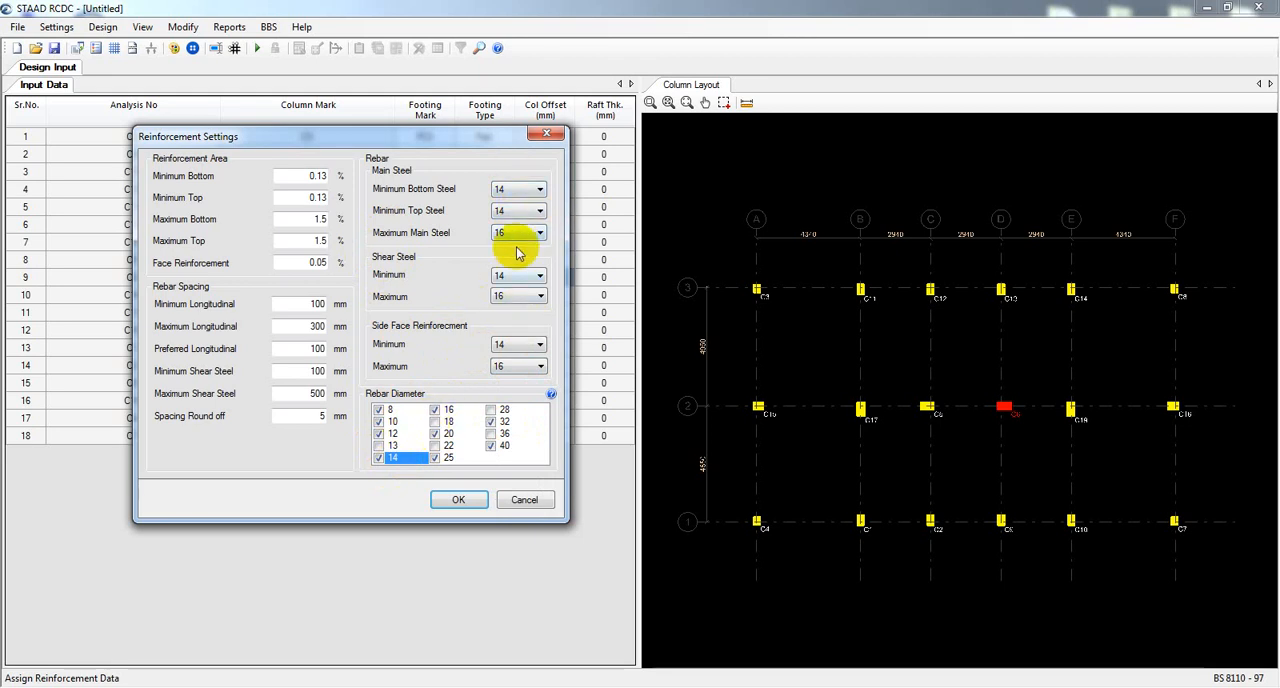
click(459, 501)
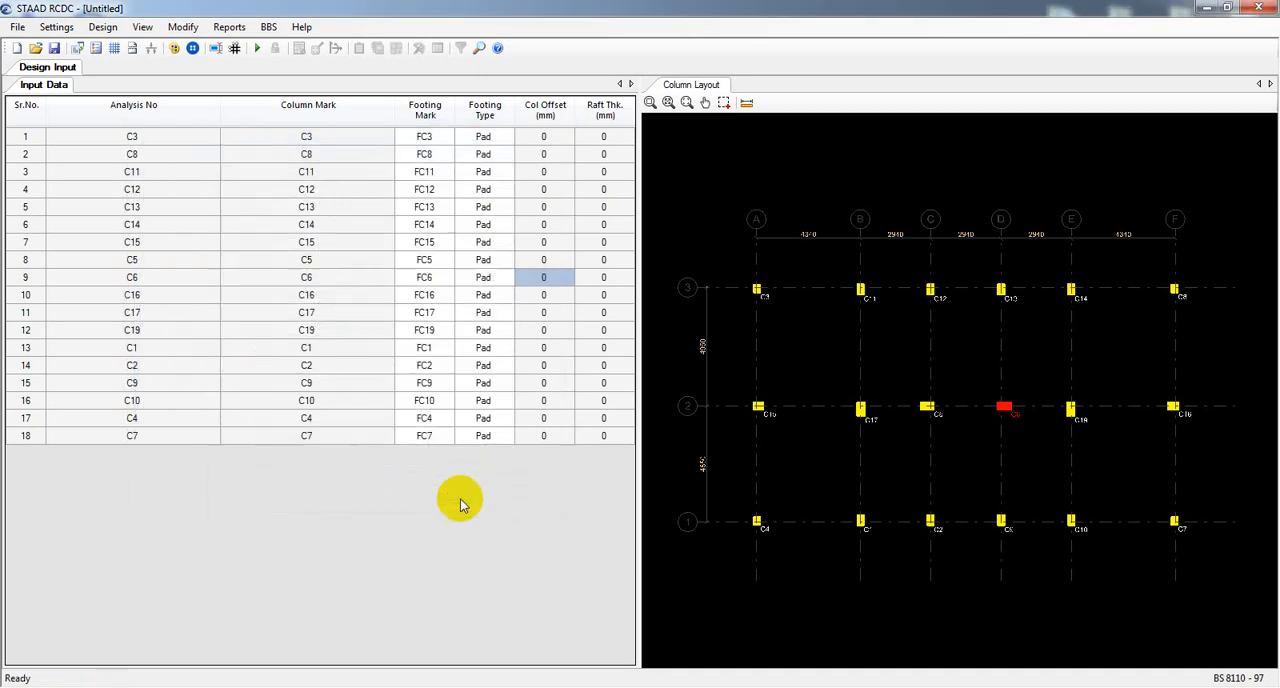
Start the automatic design to bring up the basic load case definitions.
click(69, 29)
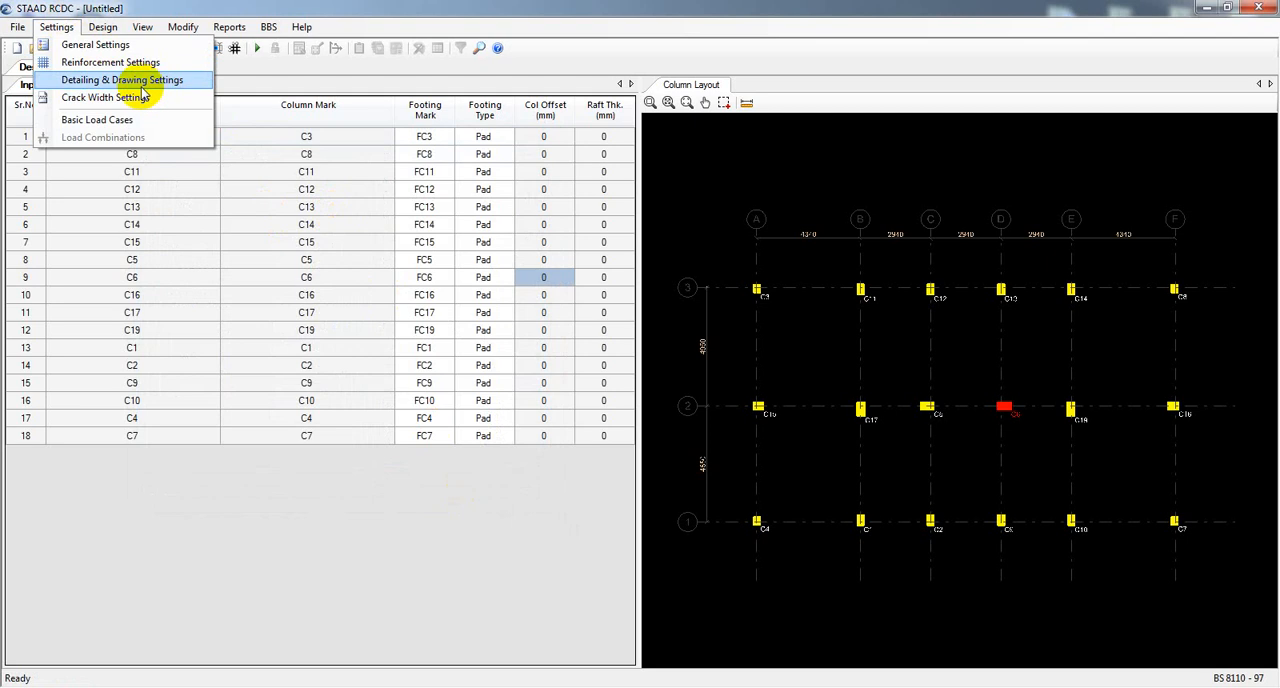
mouse_move(113, 34)
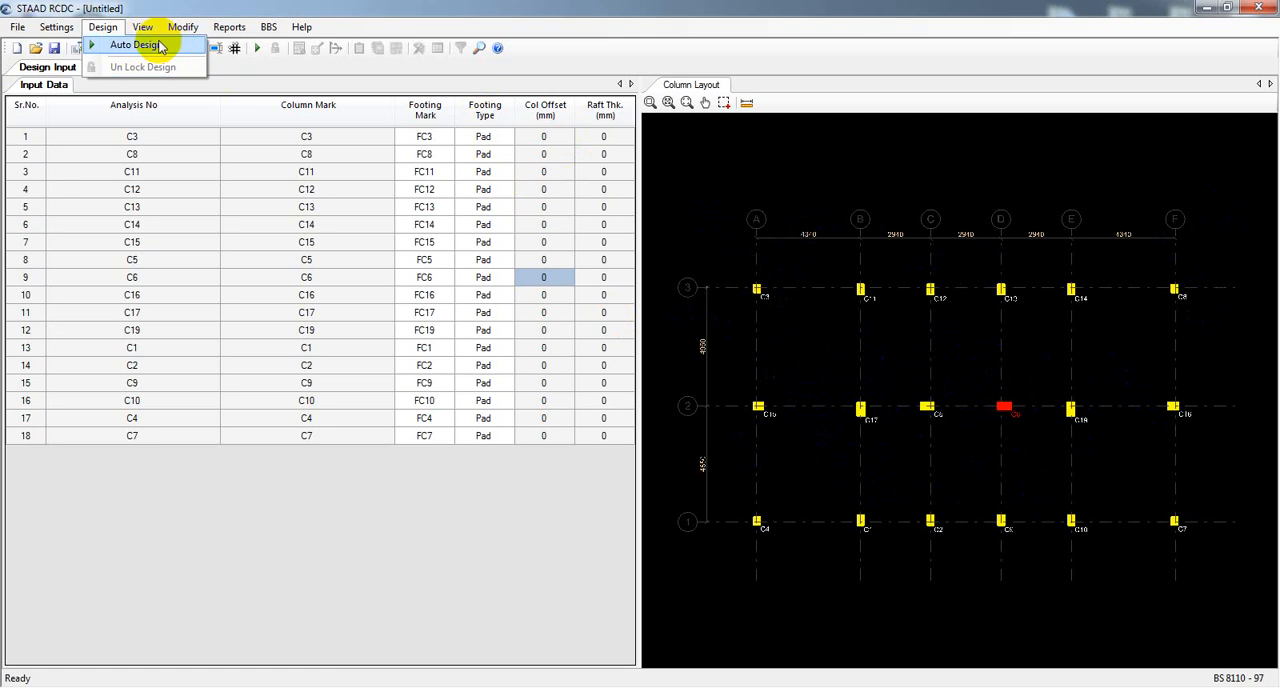
click(122, 47)
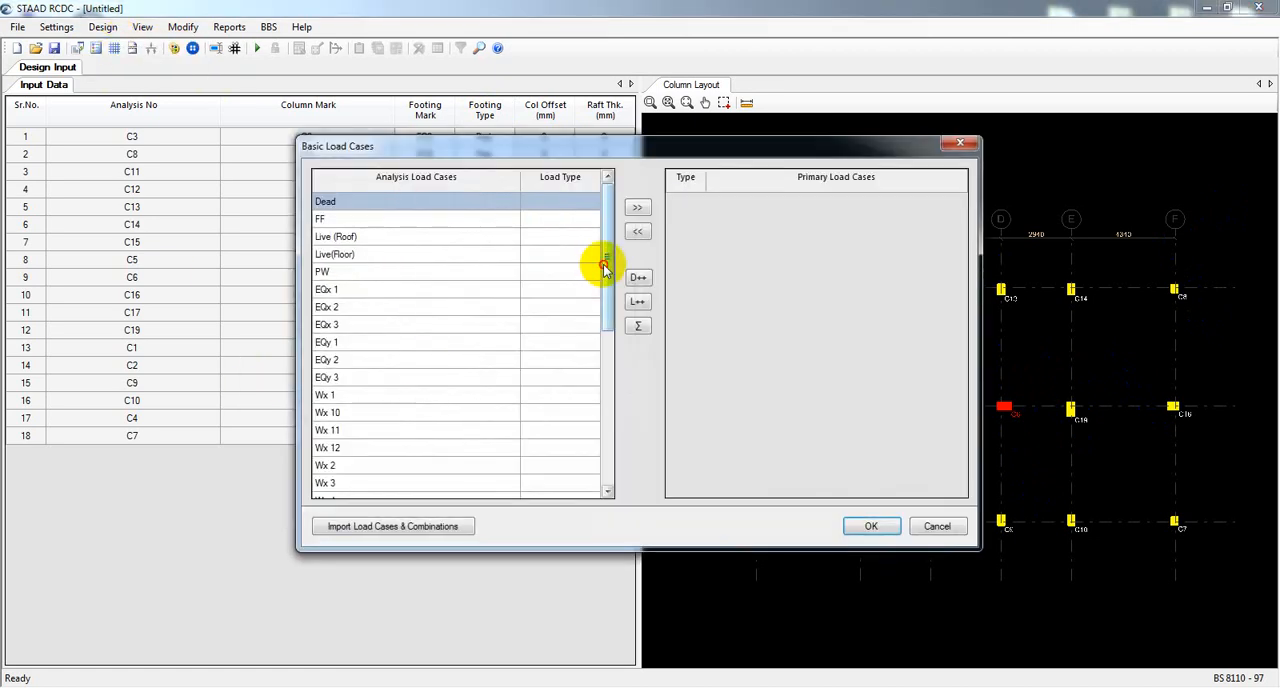
drag(604, 268, 627, 220)
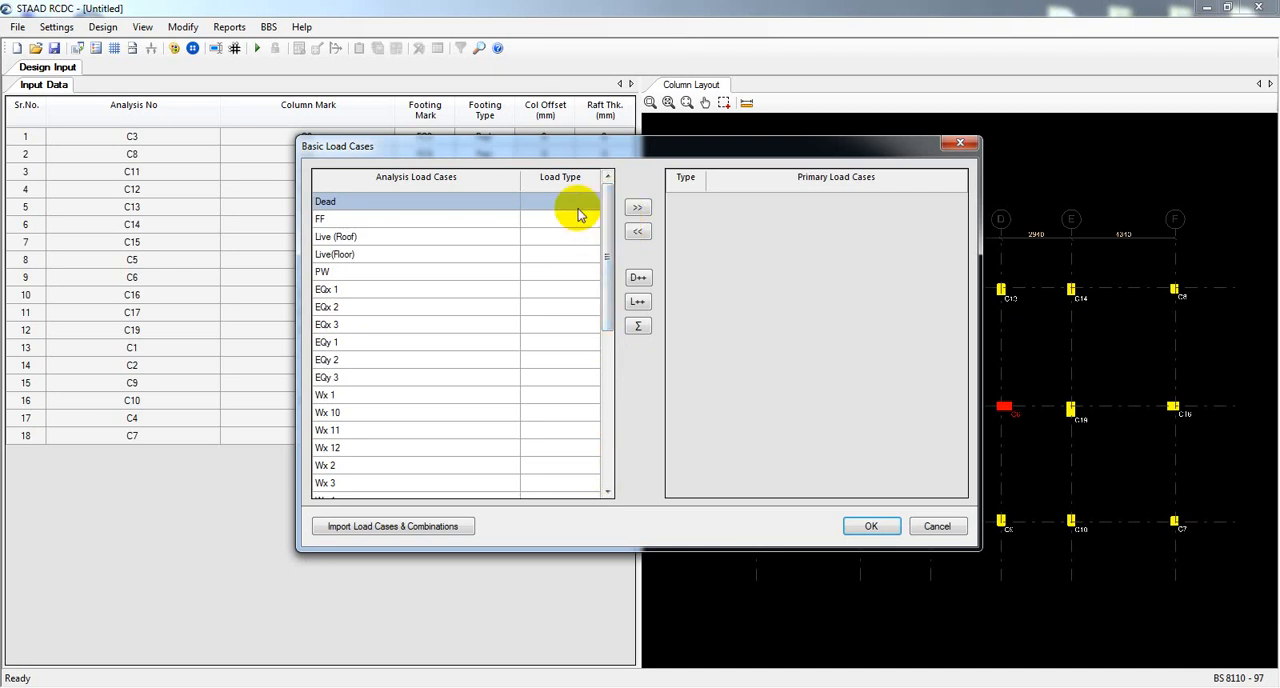
Assign the Dead Load type to the Dead and FF analysis load cases.
click(577, 207)
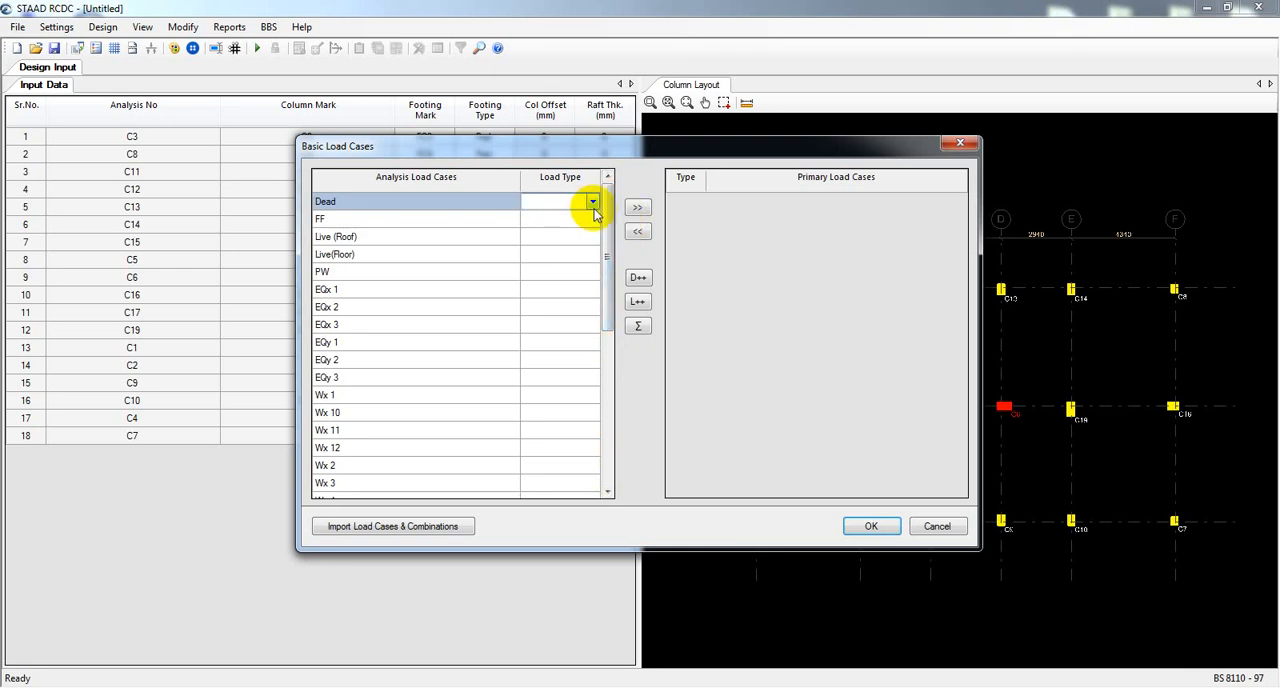
click(592, 203)
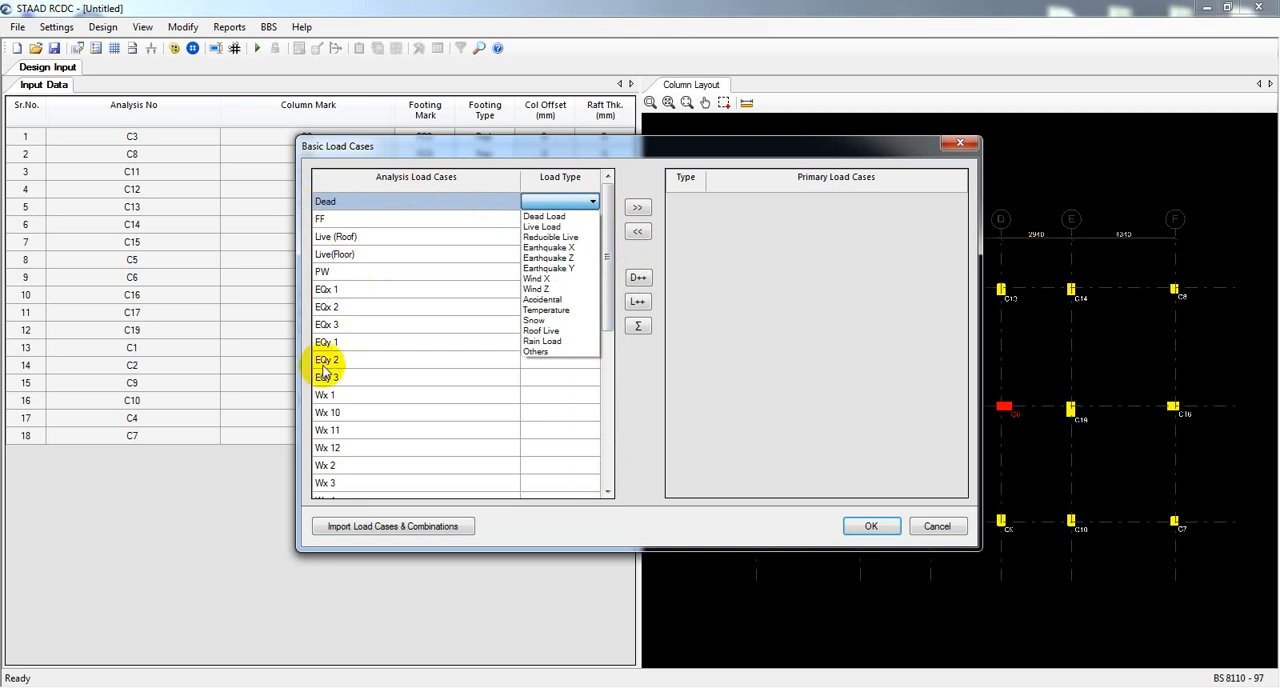
click(545, 216)
click(580, 219)
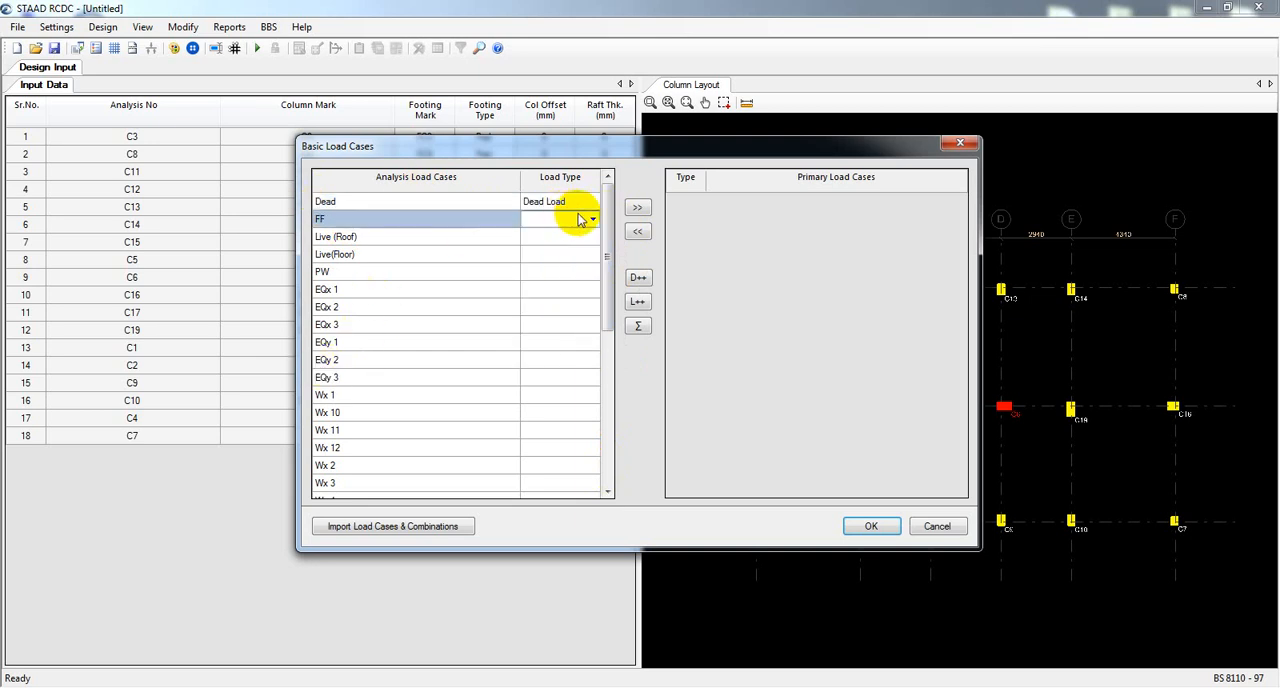
click(593, 221)
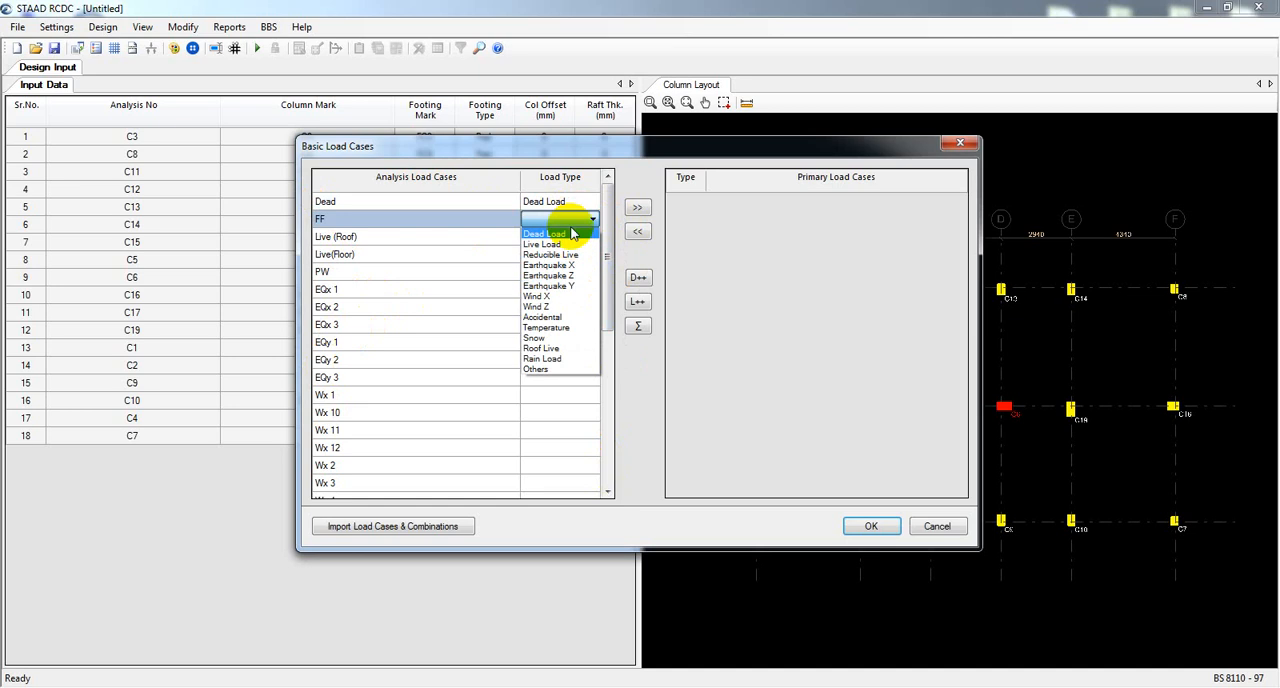
click(576, 234)
Assign the Roof Live type to the Live (Roof) case and Live Load to the Live(Floor) case.
click(586, 237)
click(593, 239)
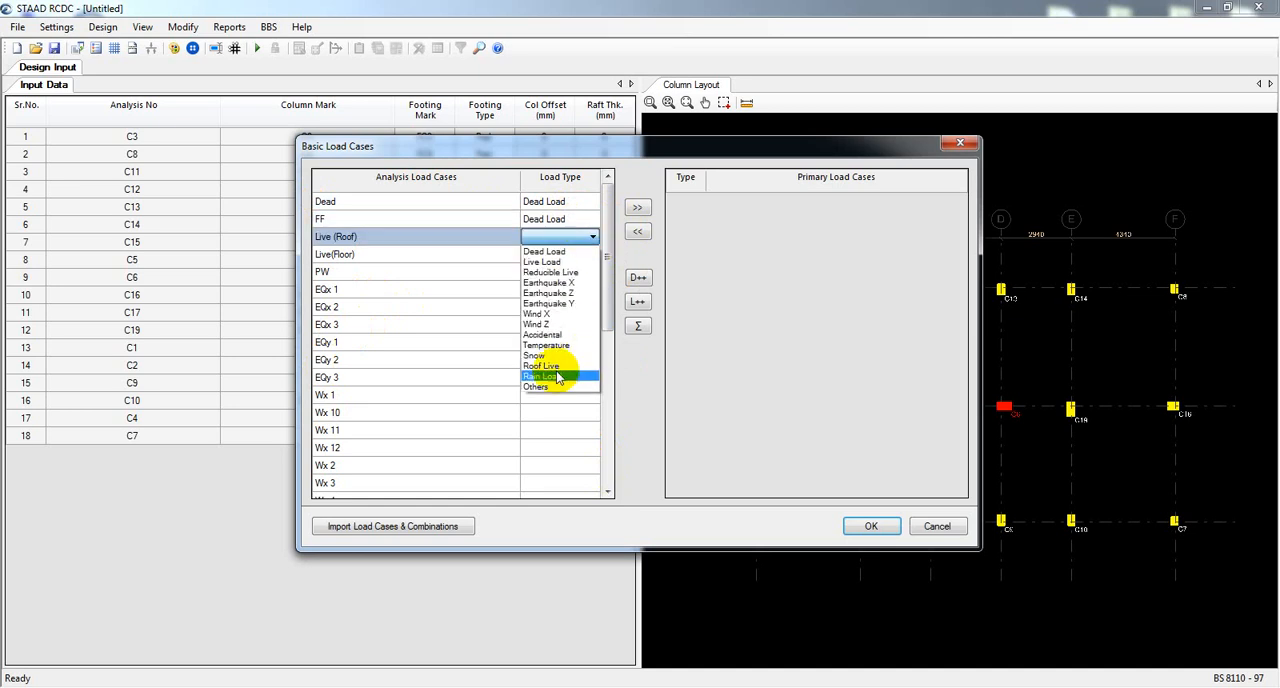
click(550, 368)
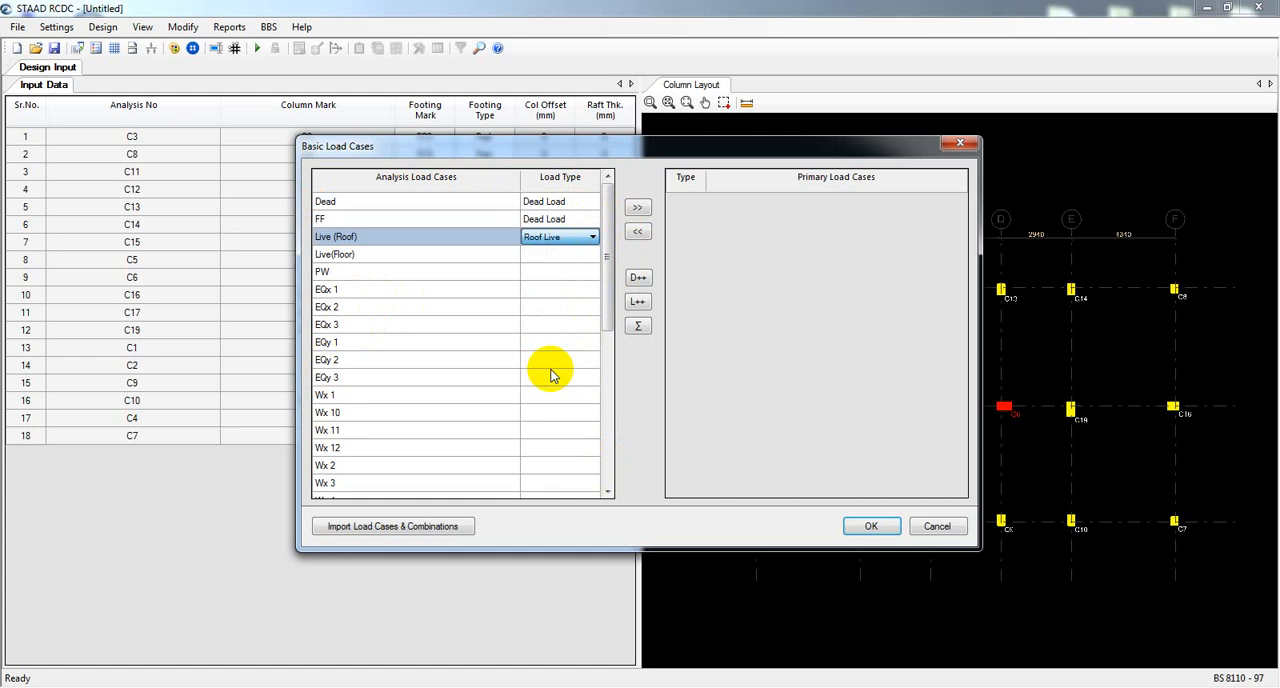
click(576, 256)
click(588, 257)
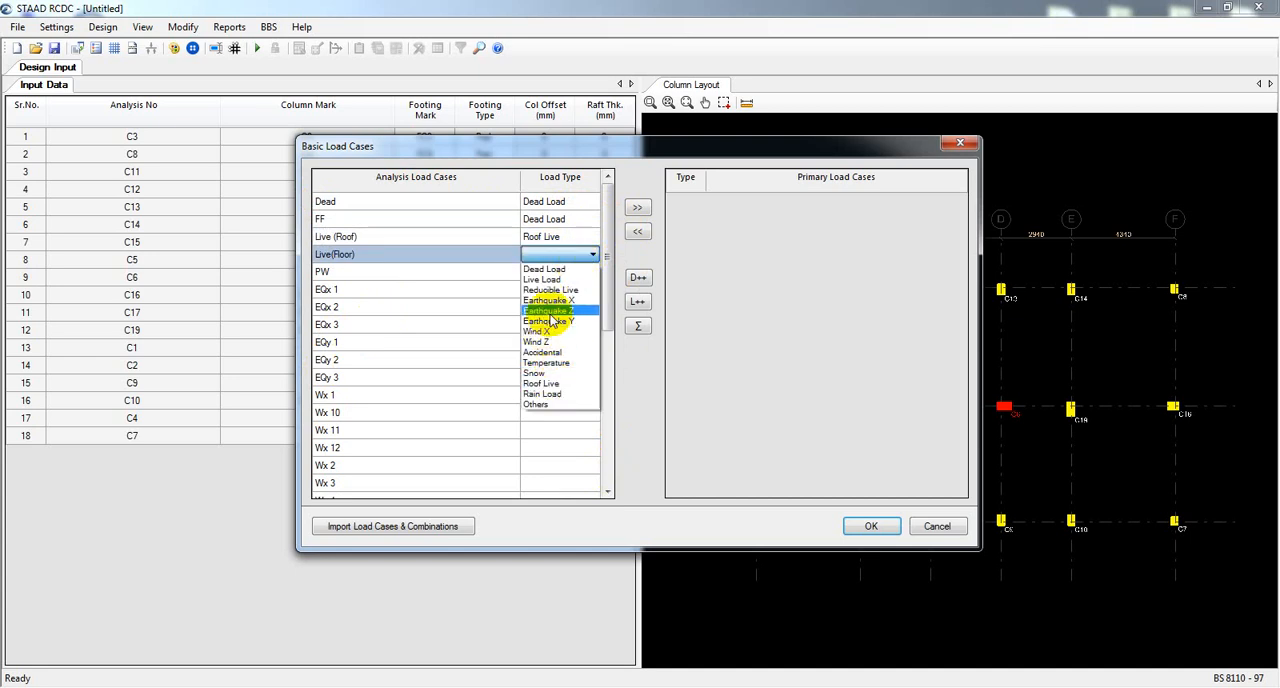
click(543, 280)
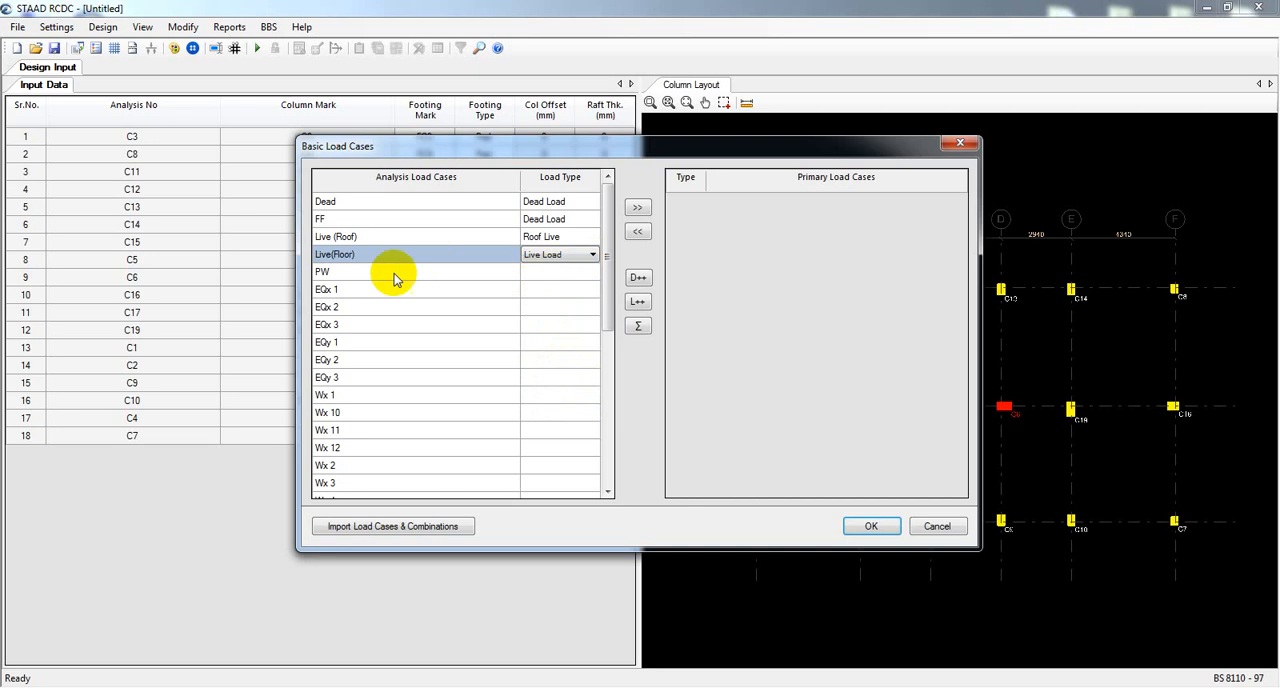
Assign the Dead Load type to the PW analysis load case.
click(558, 274)
click(591, 272)
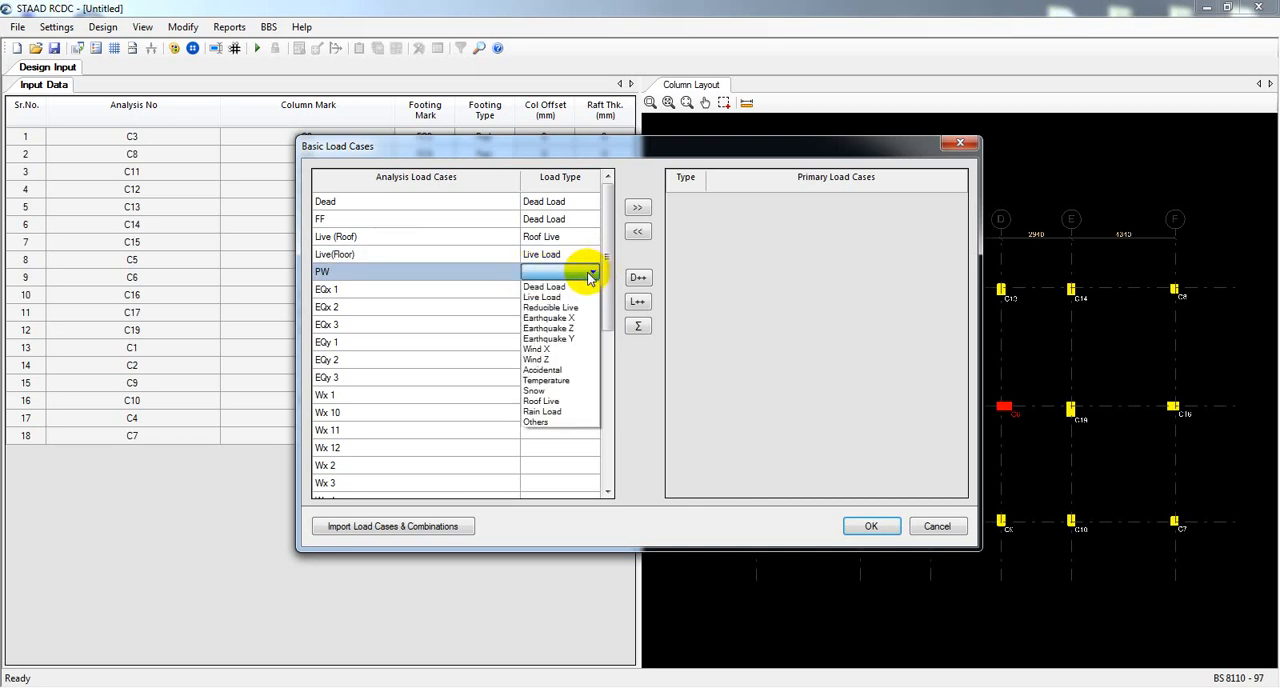
click(580, 289)
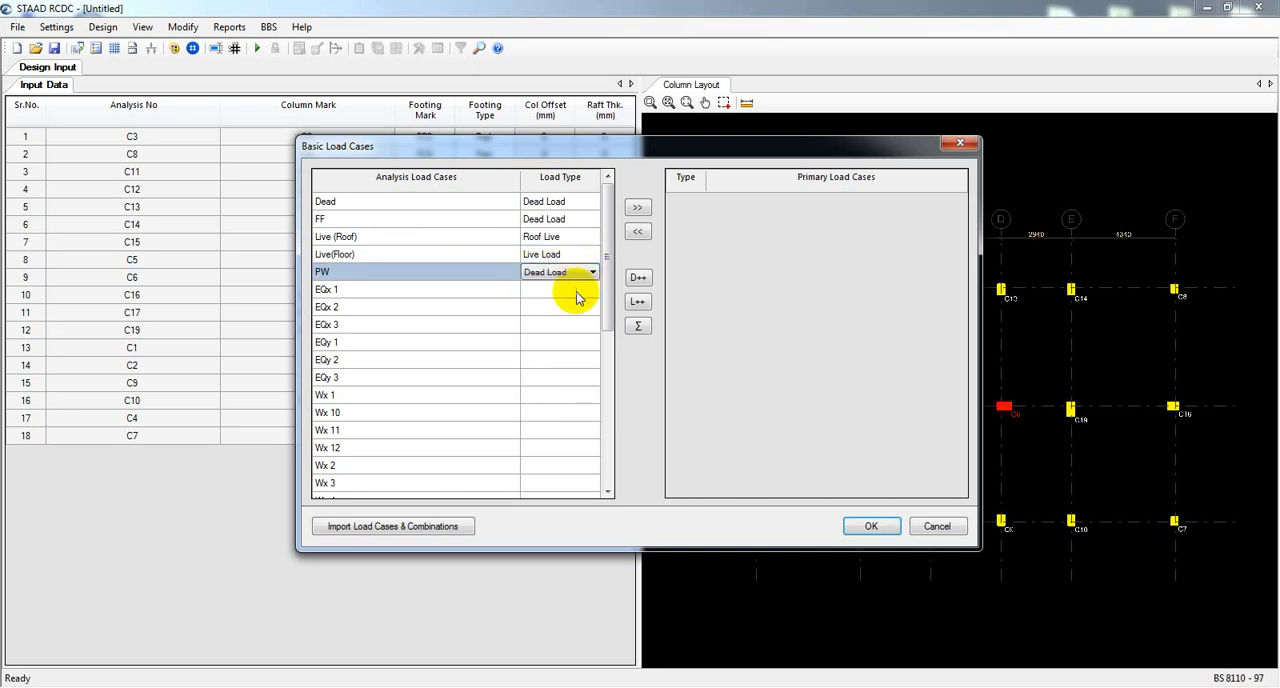
Assign the Earthquake X type to the EQx 1, EQx 2 and EQx 3 load cases.
click(577, 293)
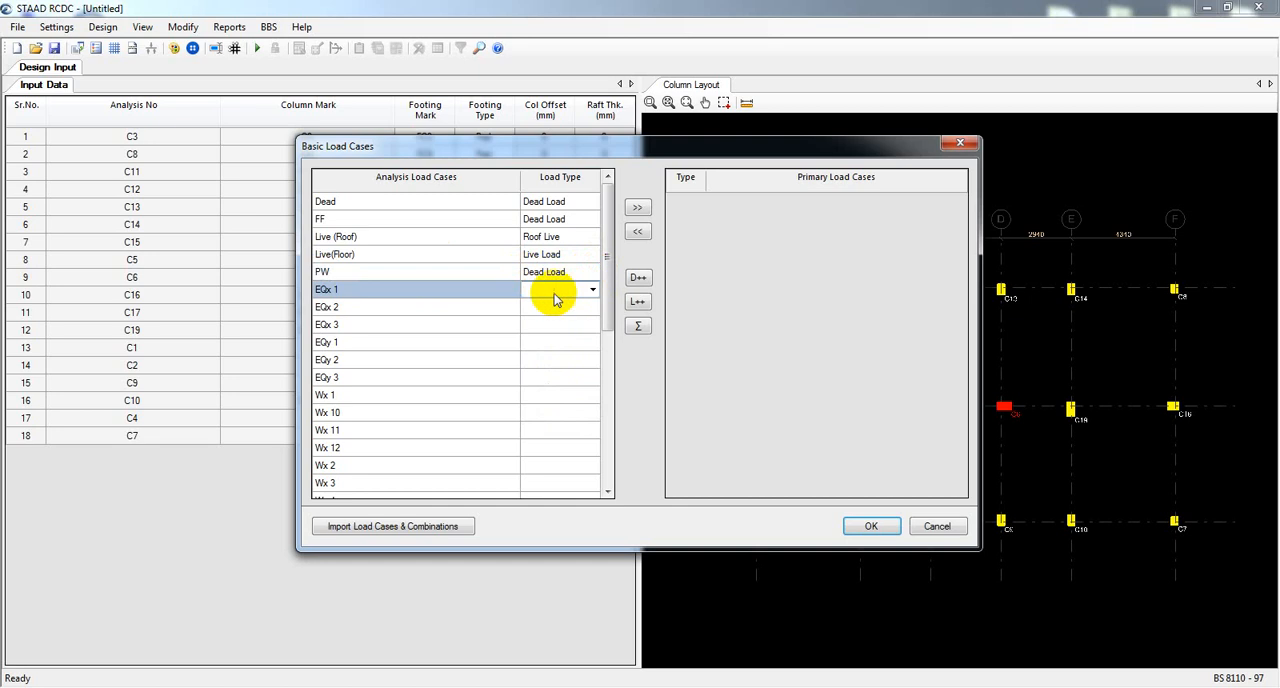
click(593, 290)
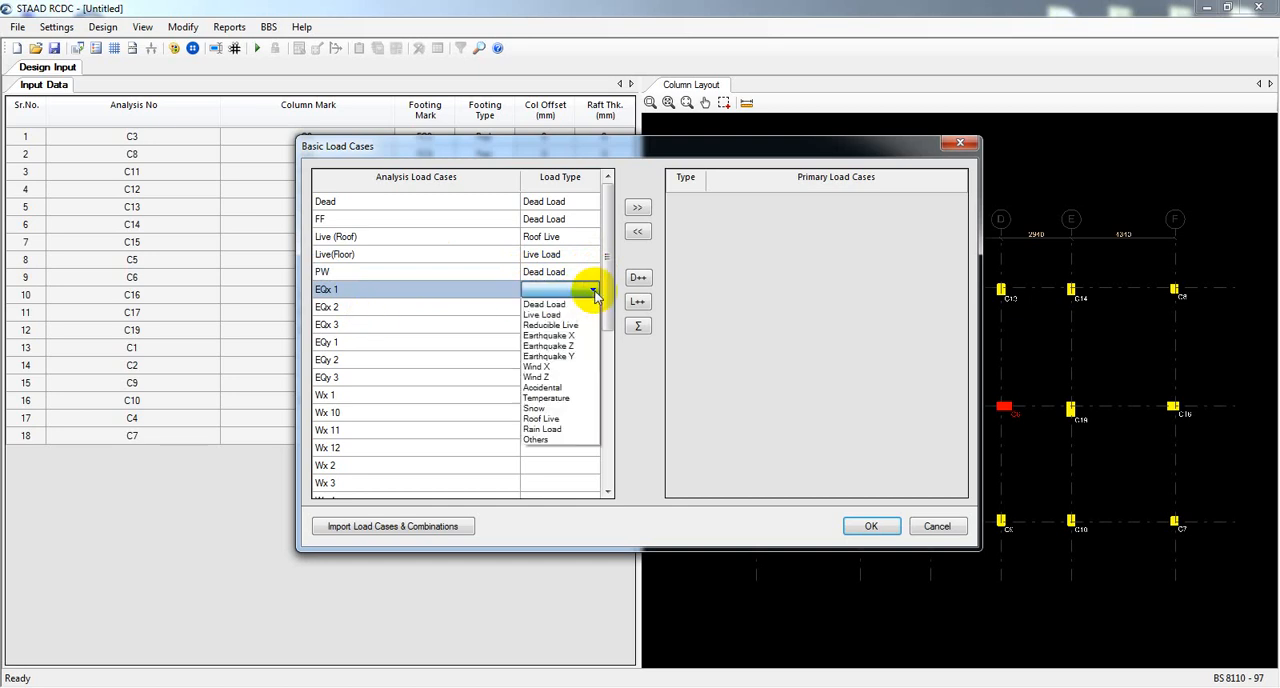
click(584, 336)
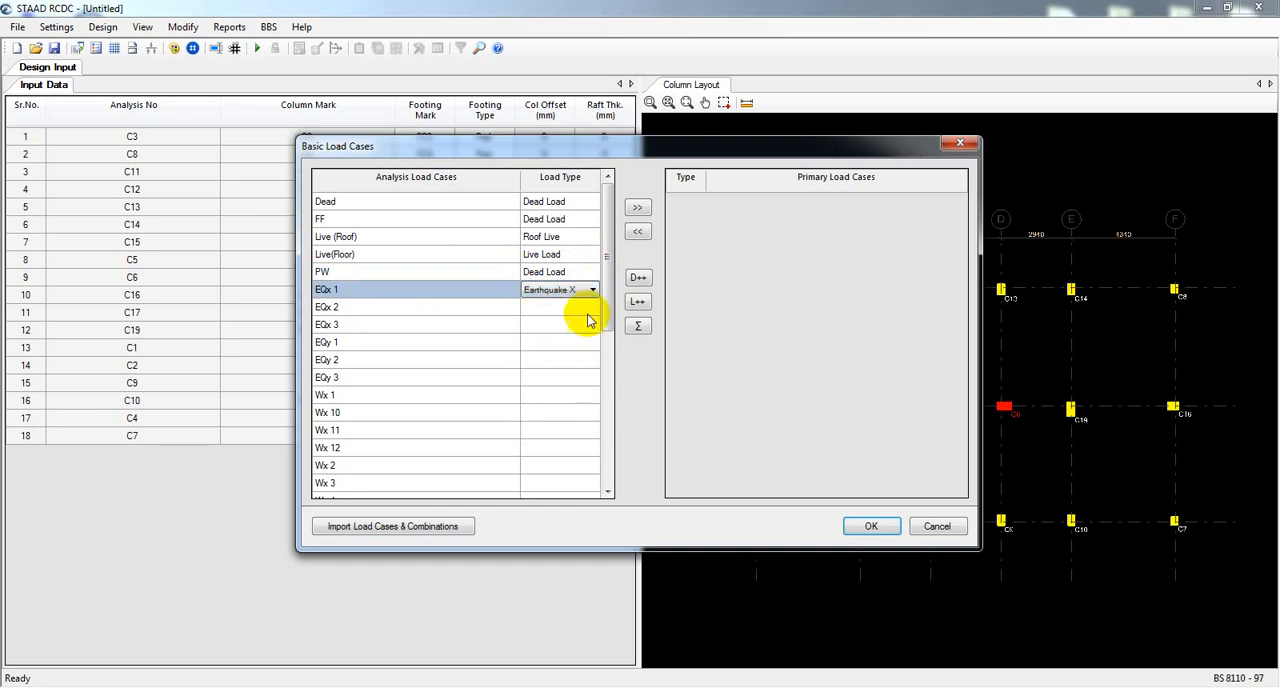
click(590, 310)
click(593, 312)
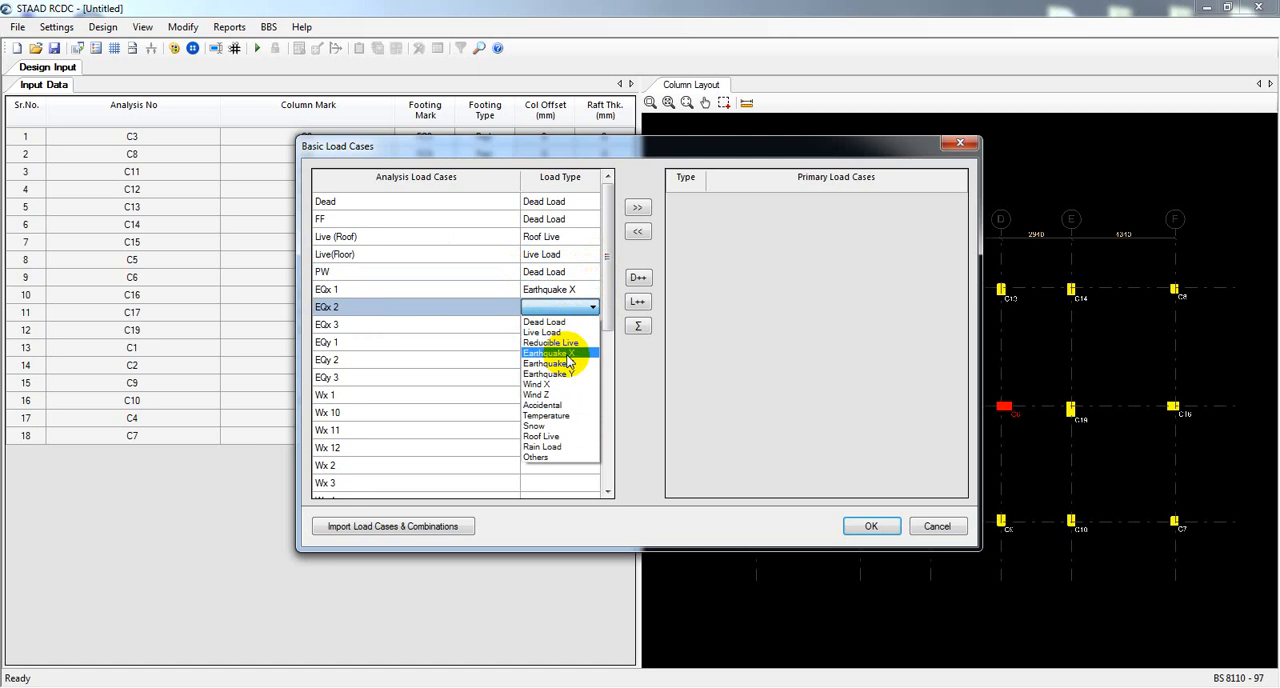
click(565, 350)
click(586, 326)
click(592, 325)
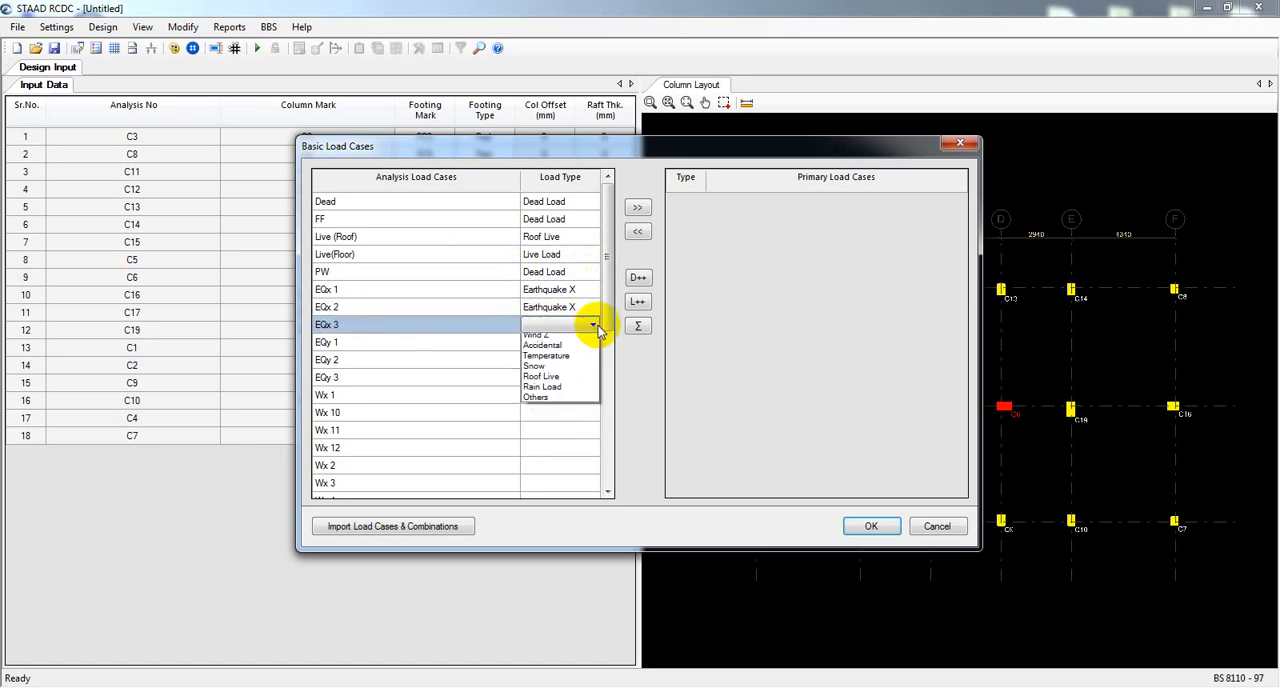
click(553, 372)
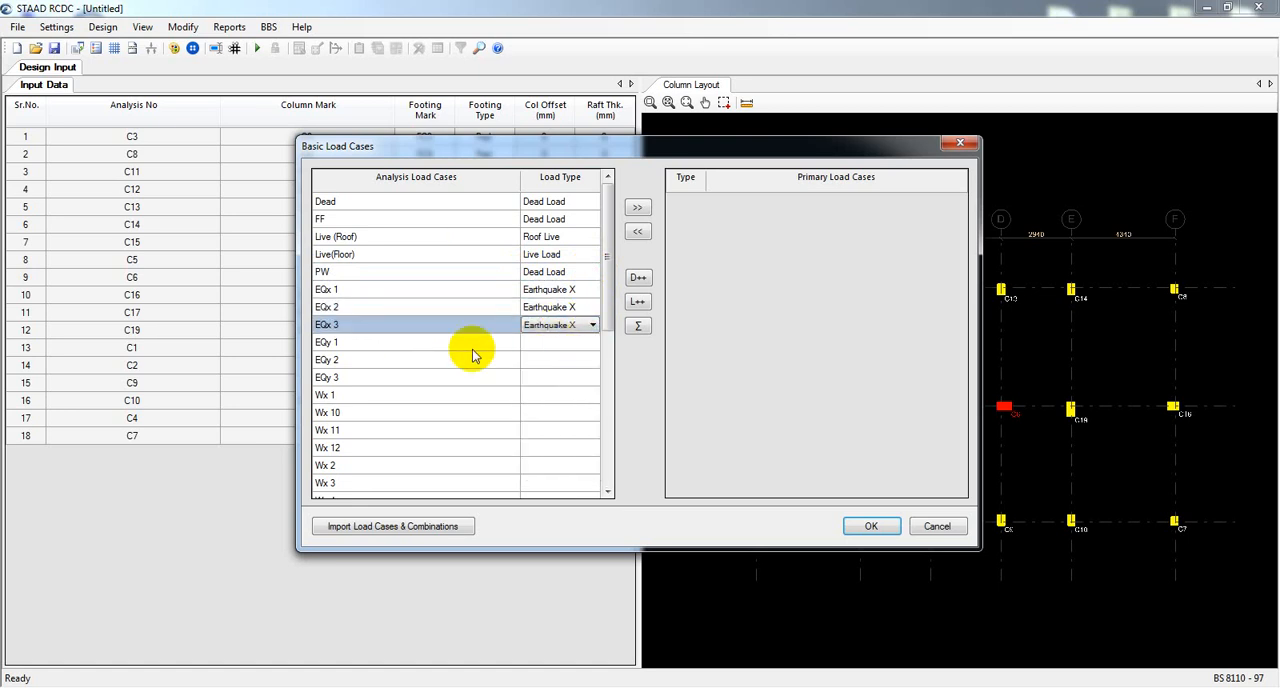
Assign the Earthquake Z type to the EQy 1, EQy 2 and EQy 3 load cases.
click(593, 343)
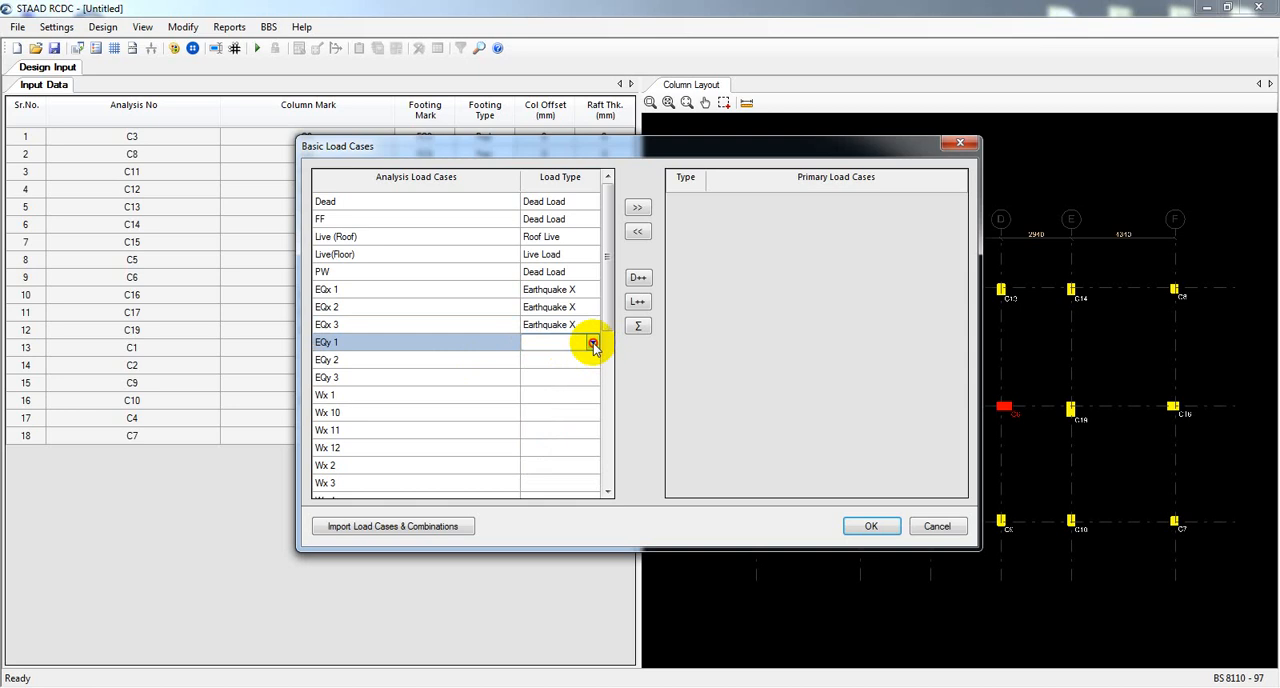
click(593, 343)
click(566, 401)
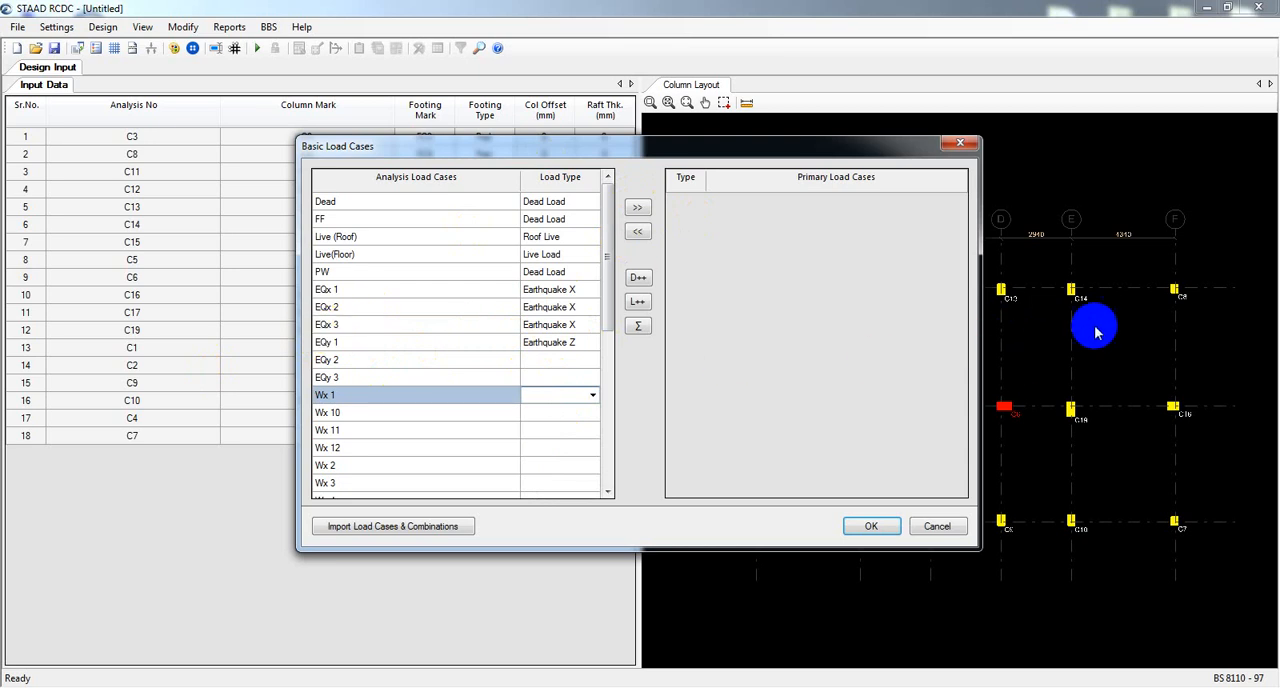
click(577, 360)
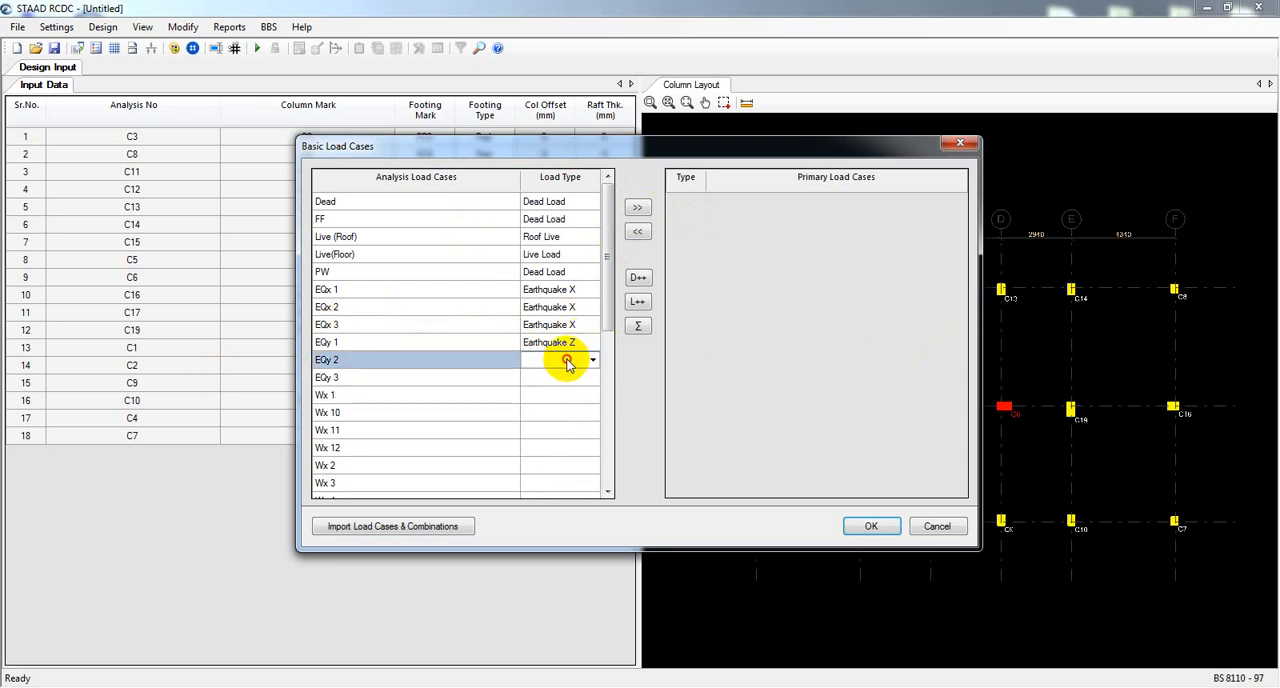
click(589, 360)
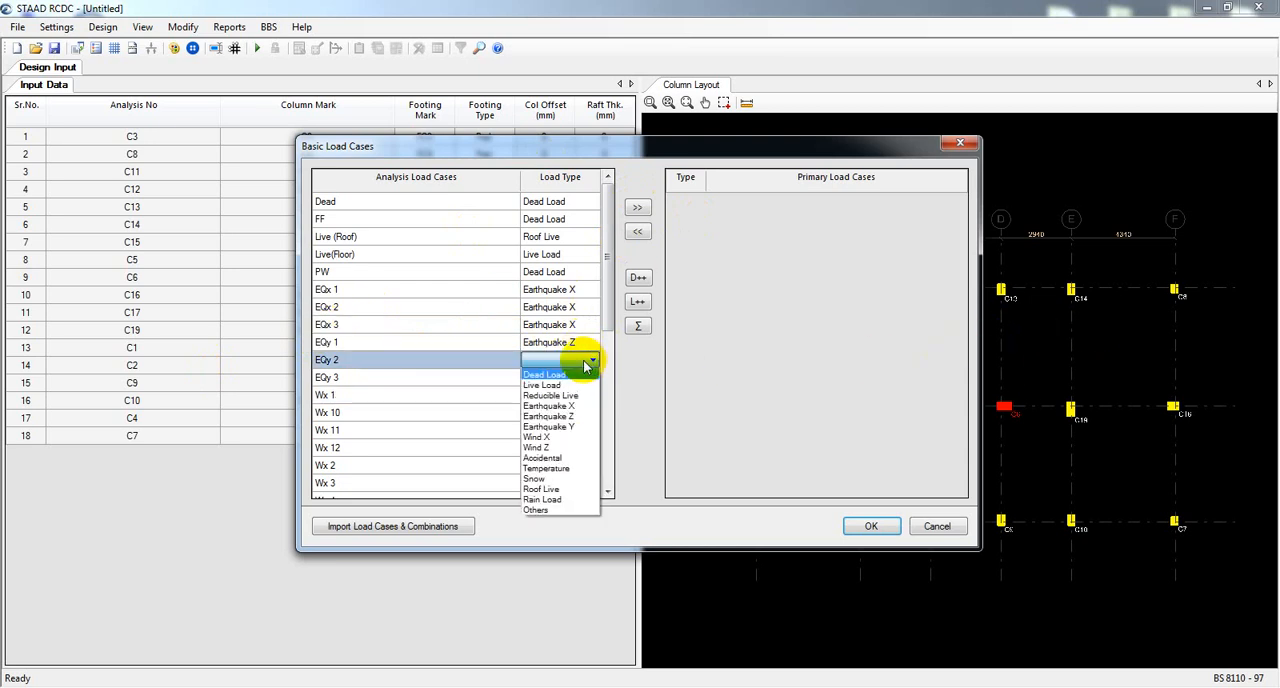
click(572, 416)
click(577, 376)
click(591, 377)
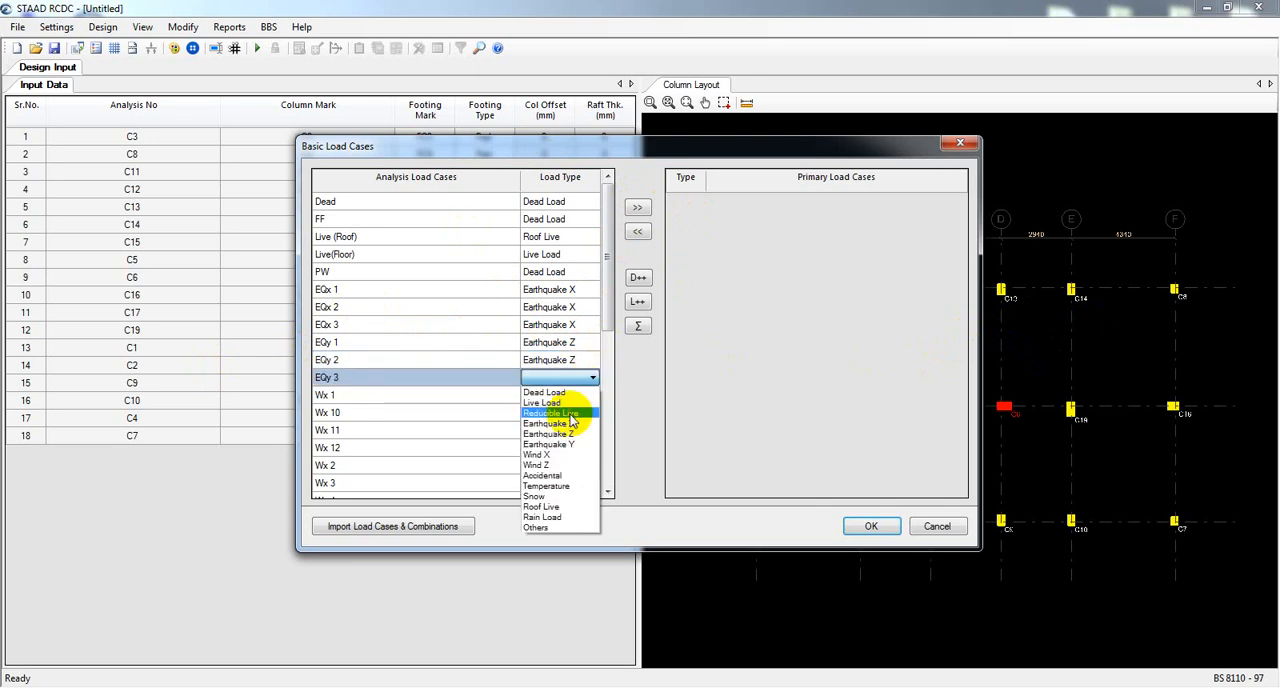
click(577, 436)
Assign the Wind X type to all Wx load cases, Wx 1 through Wx 12.
click(565, 395)
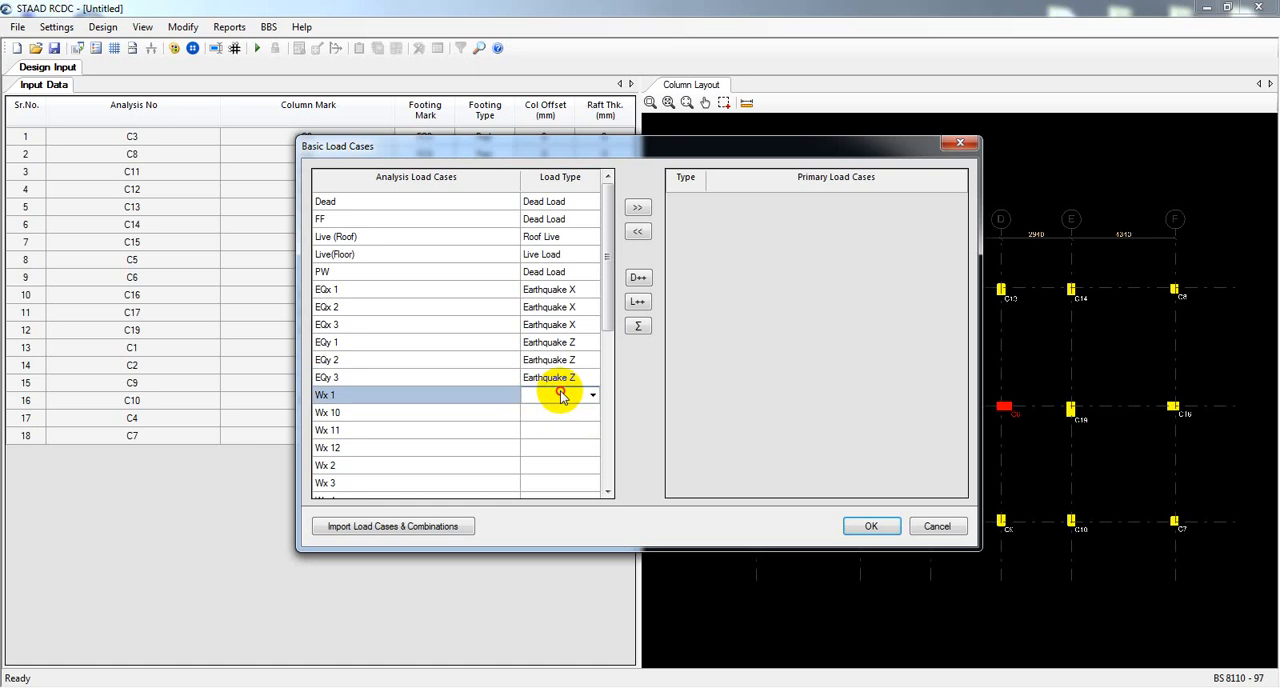
click(589, 396)
click(566, 472)
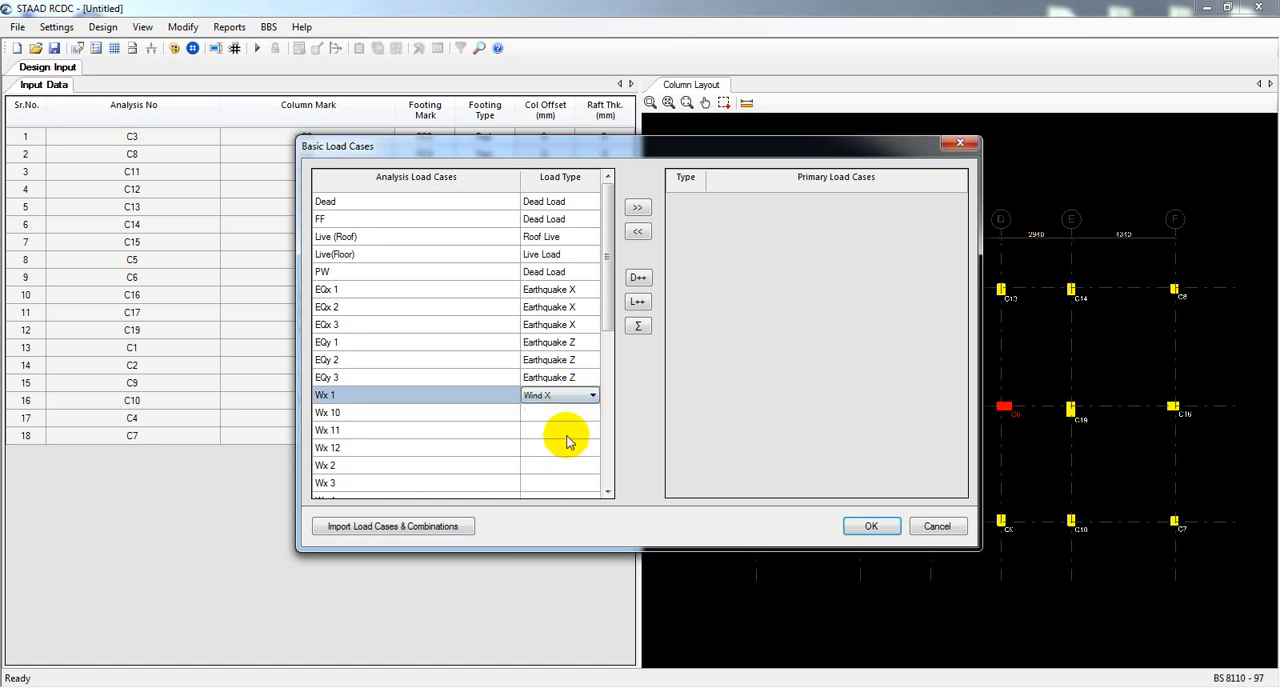
click(580, 412)
click(592, 413)
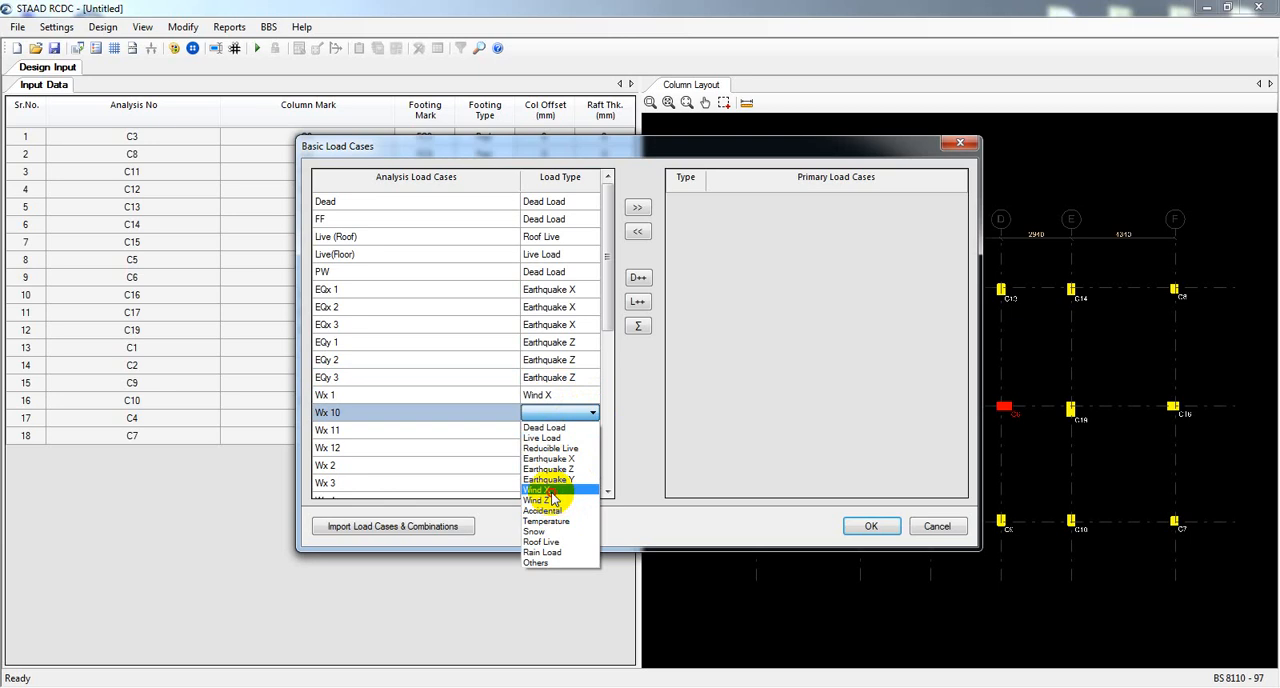
click(550, 491)
click(571, 430)
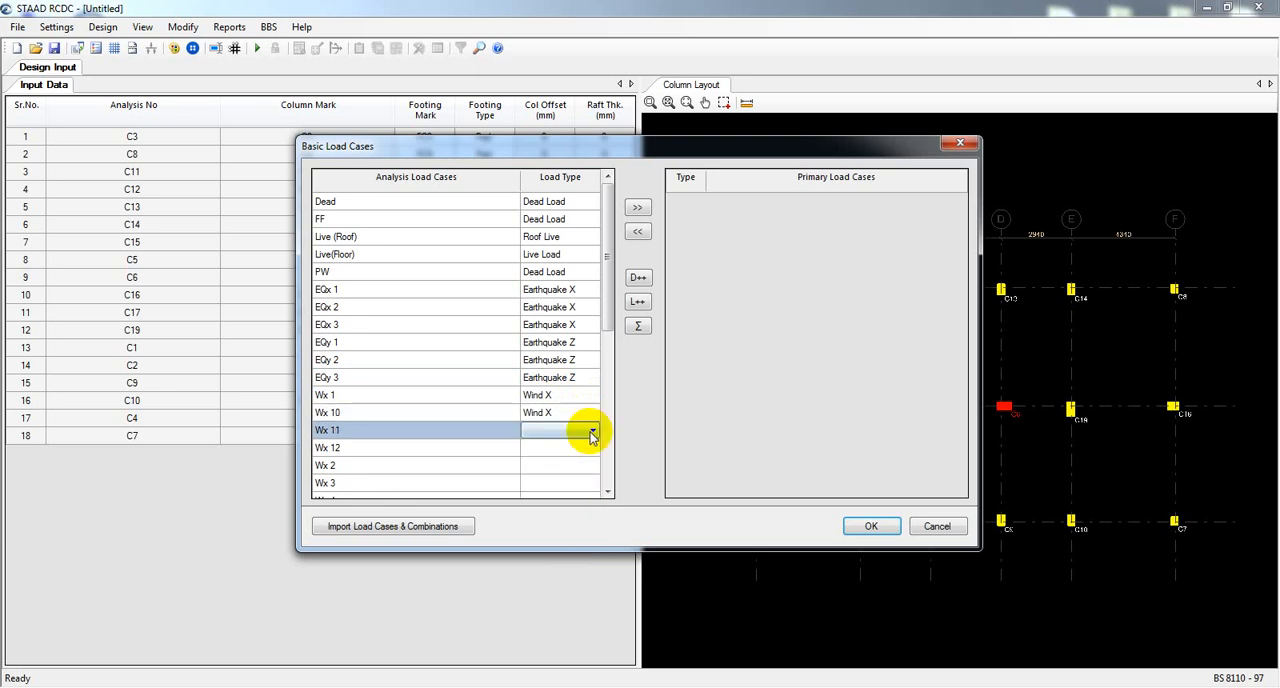
click(590, 431)
click(560, 508)
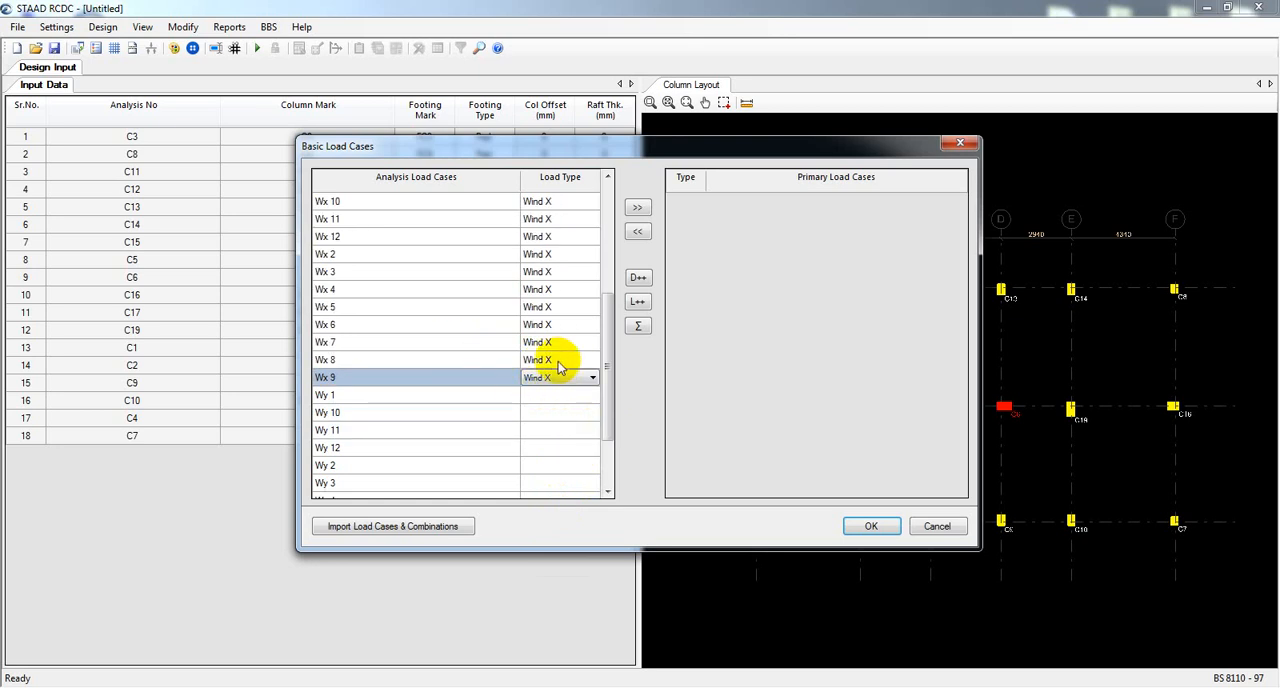
Assign the Wind Z type to all Wy load cases, Wy 1 through Wy 12.
click(572, 397)
click(592, 395)
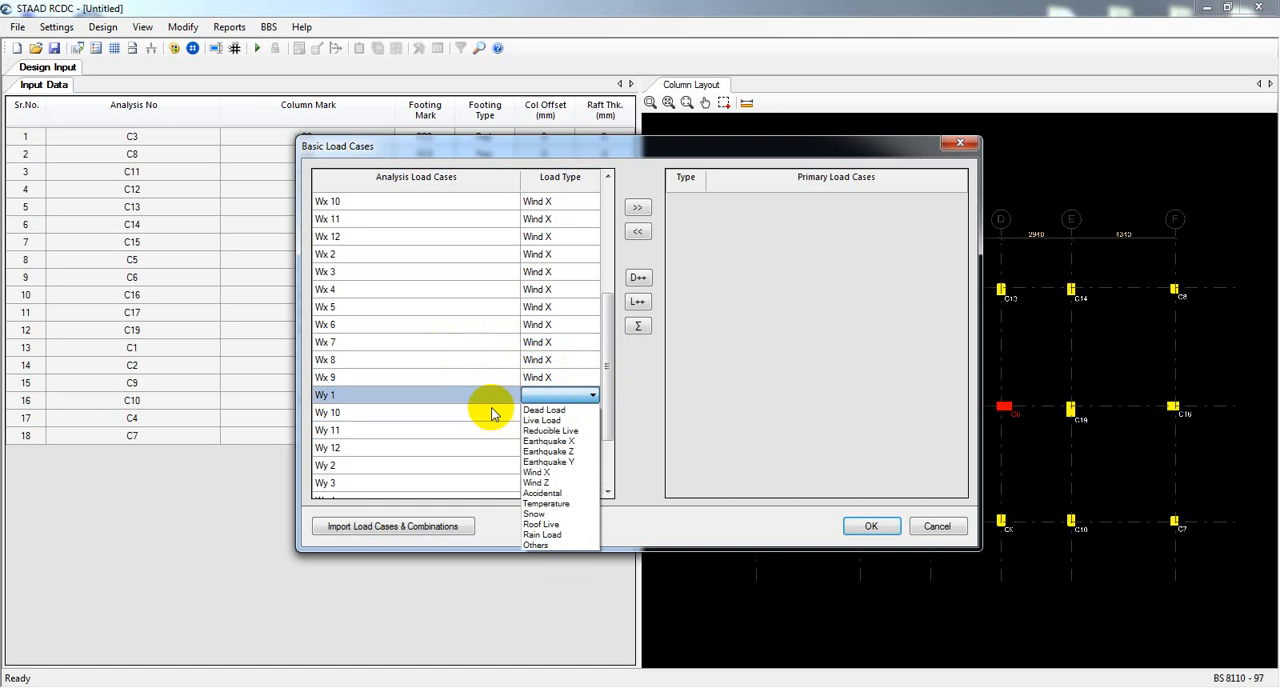
click(552, 484)
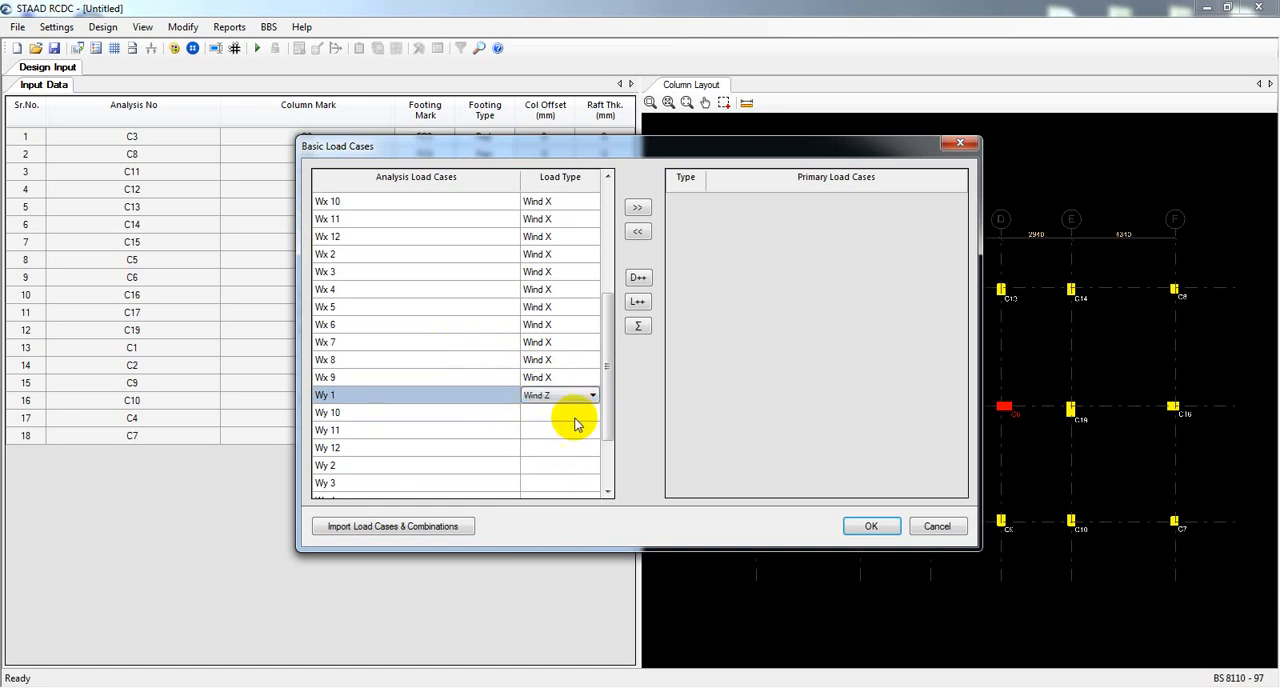
click(588, 413)
click(593, 413)
click(551, 500)
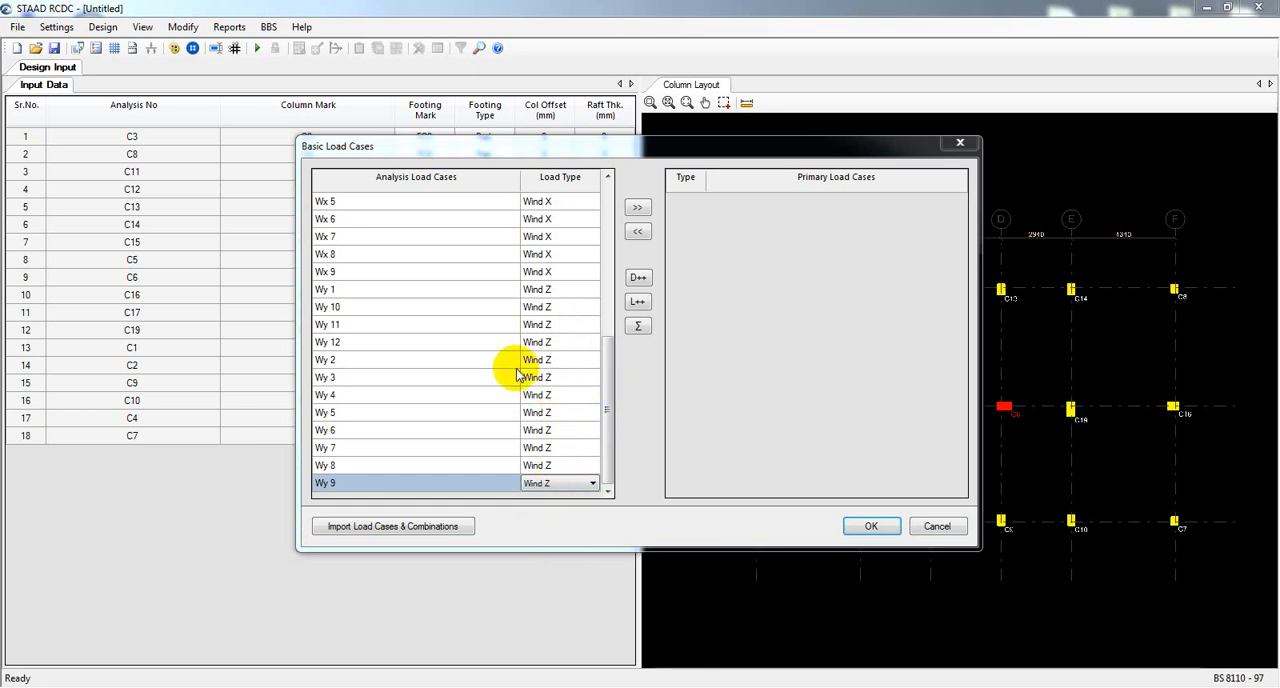
Add all typed analysis load cases from Dead to Wy 9 to the primary load cases and accept them.
drag(609, 428, 612, 238)
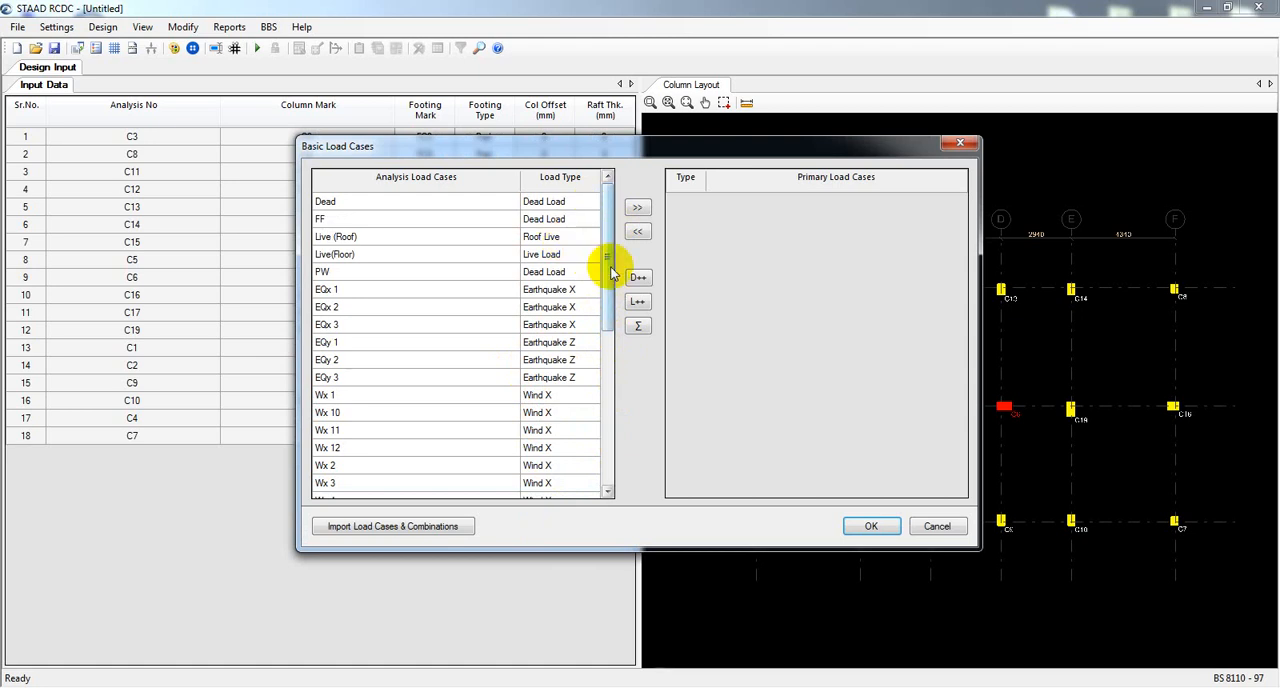
drag(606, 257, 610, 460)
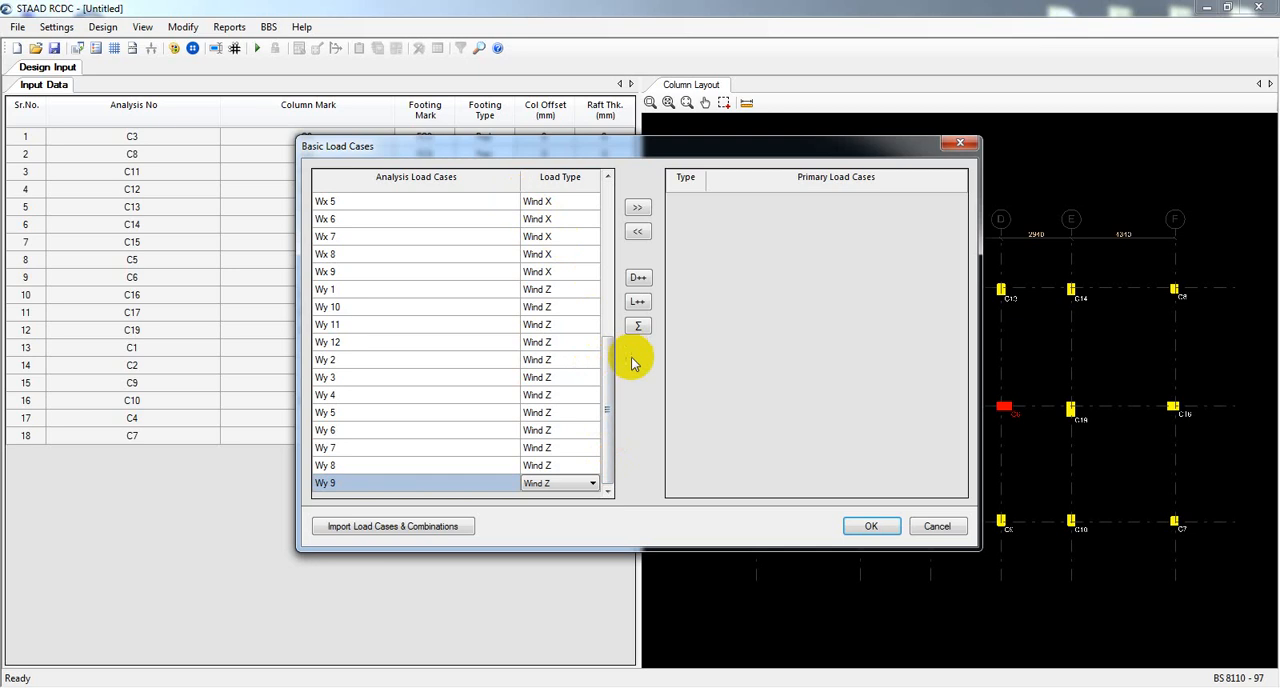
drag(606, 370, 612, 200)
drag(480, 204, 461, 565)
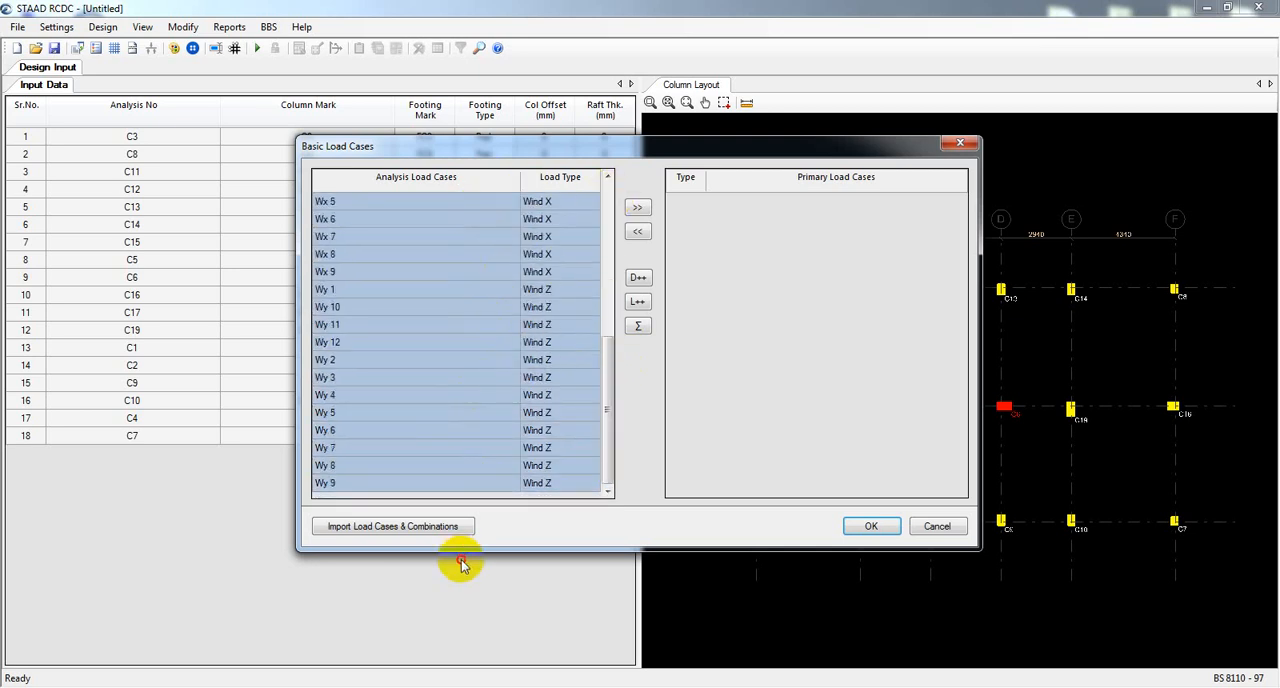
click(638, 209)
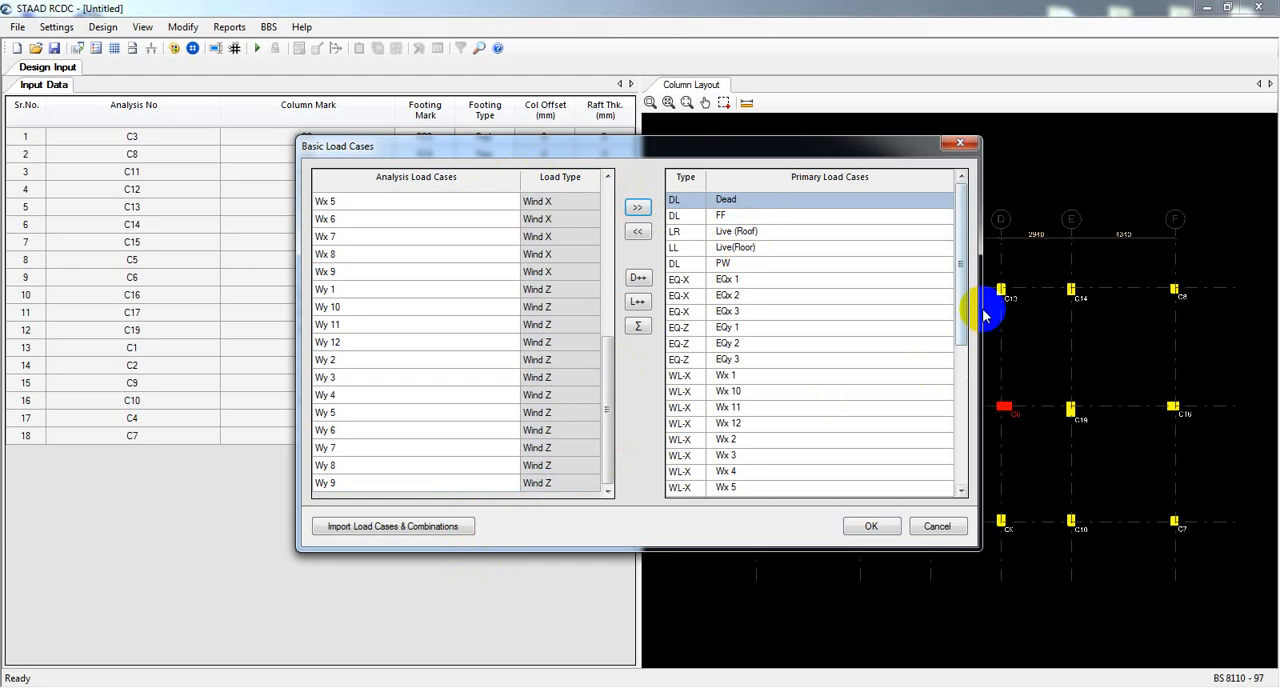
drag(962, 286, 949, 251)
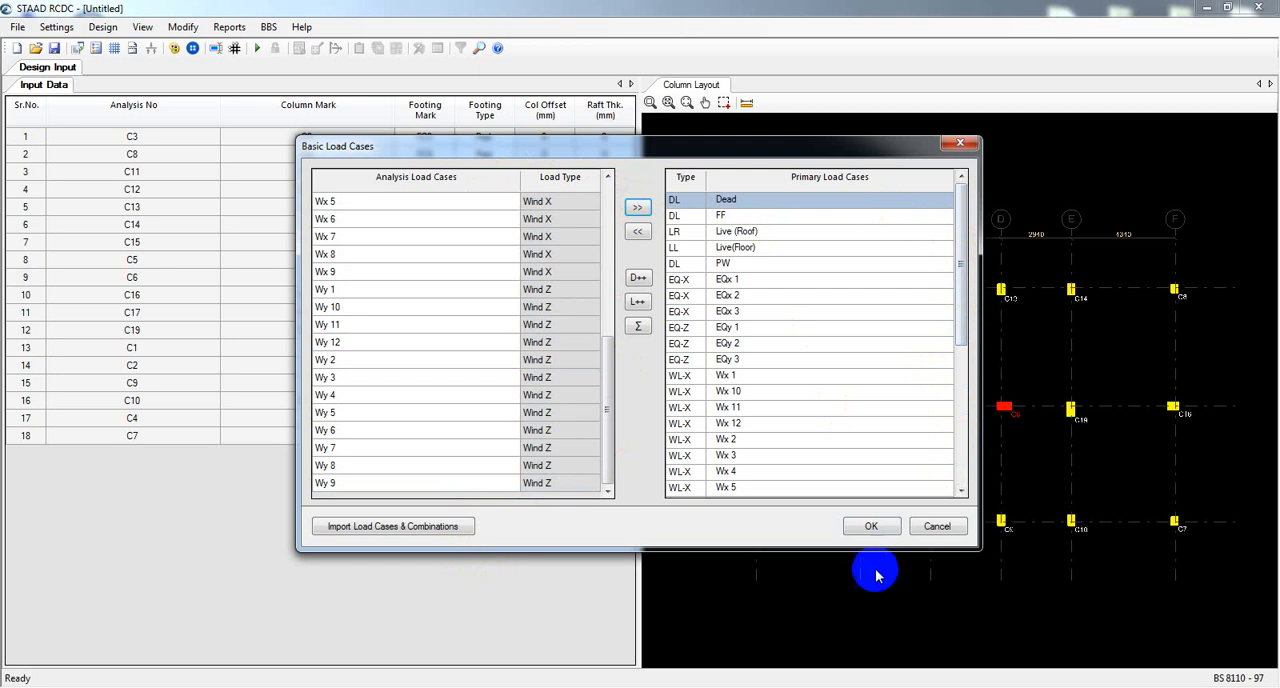
click(870, 527)
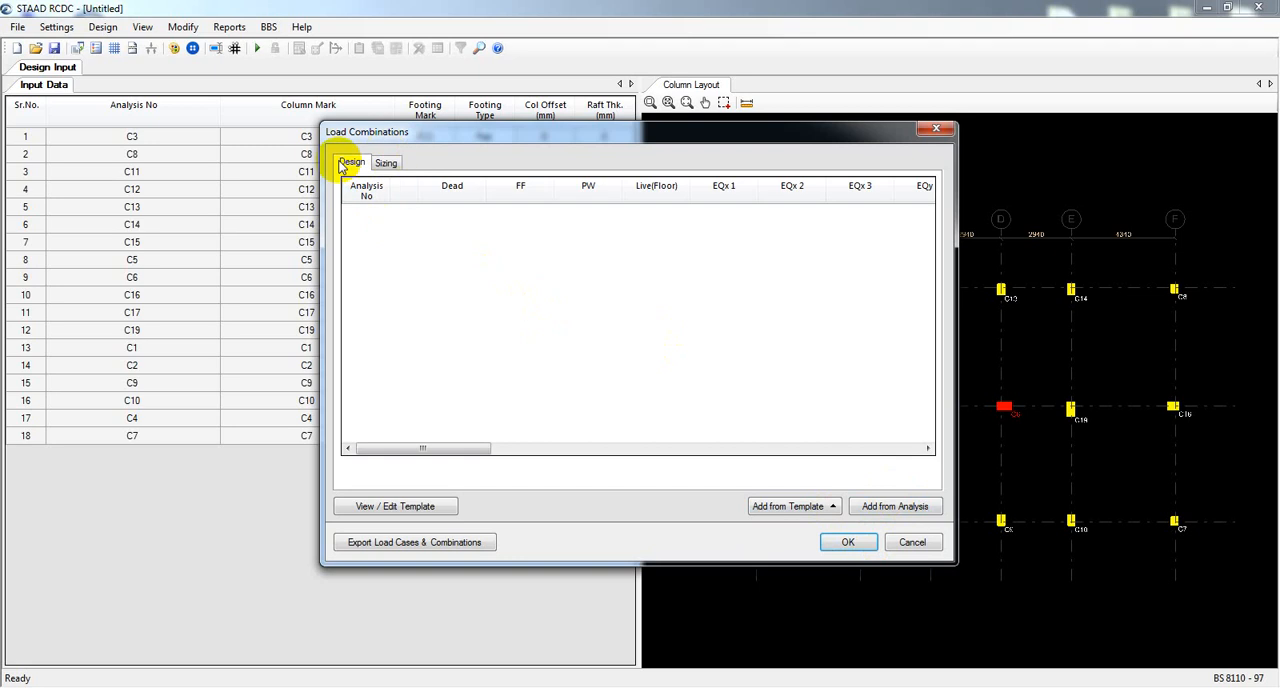
Add the design load combinations from the analysis and accept them.
click(385, 164)
click(350, 163)
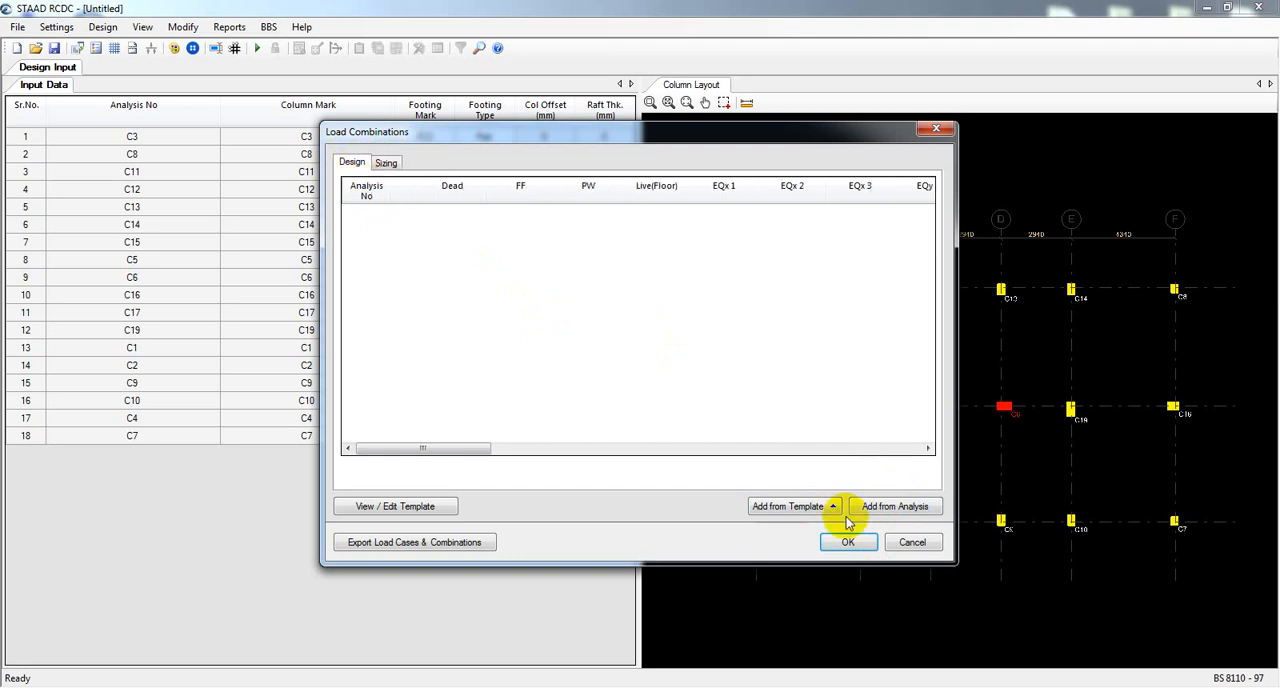
click(889, 510)
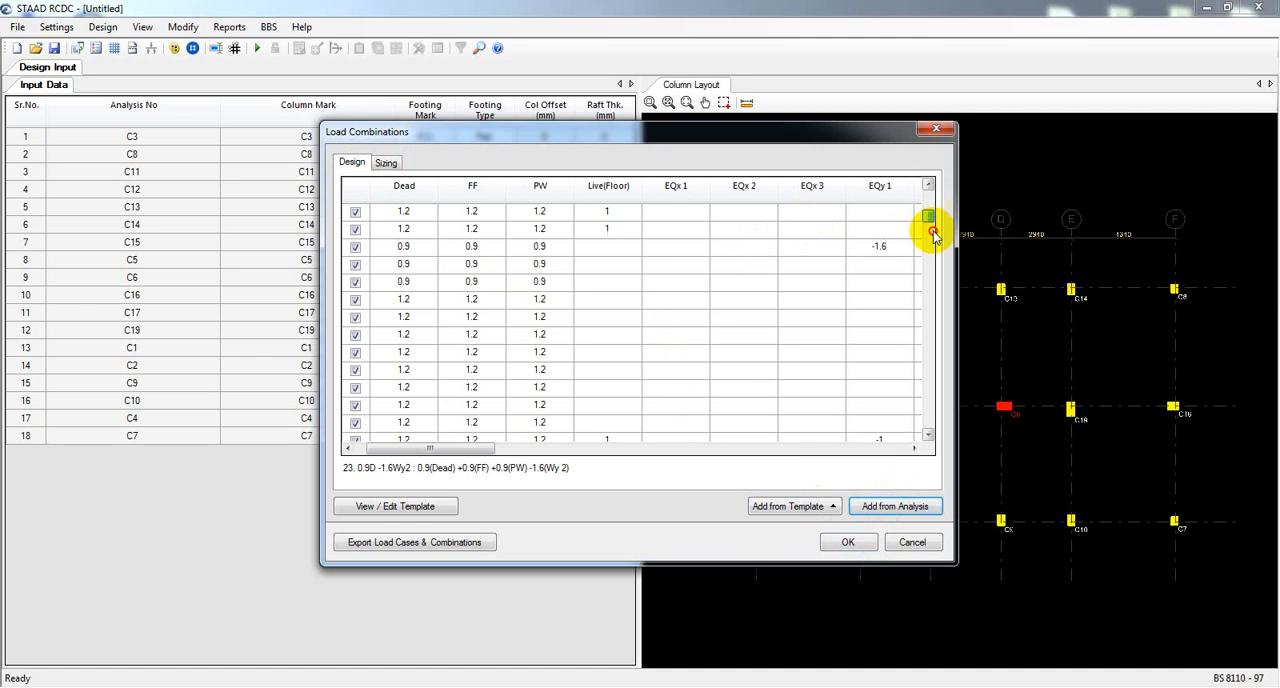
drag(930, 232, 941, 197)
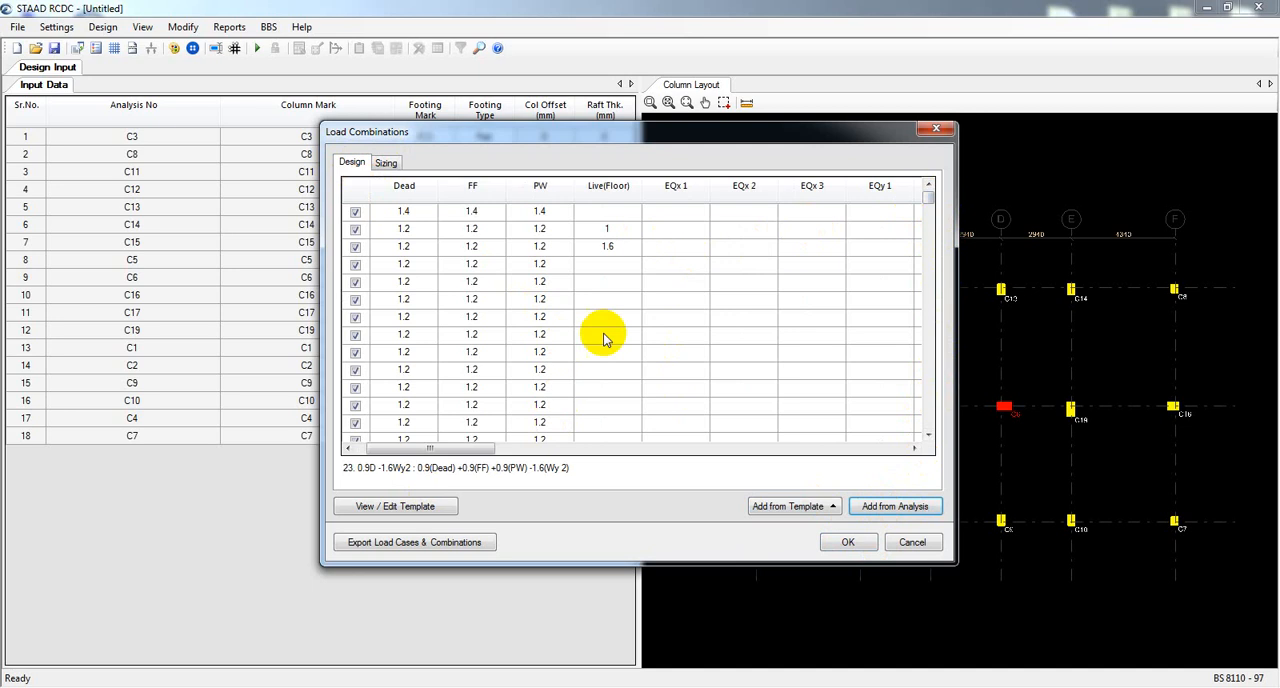
click(846, 544)
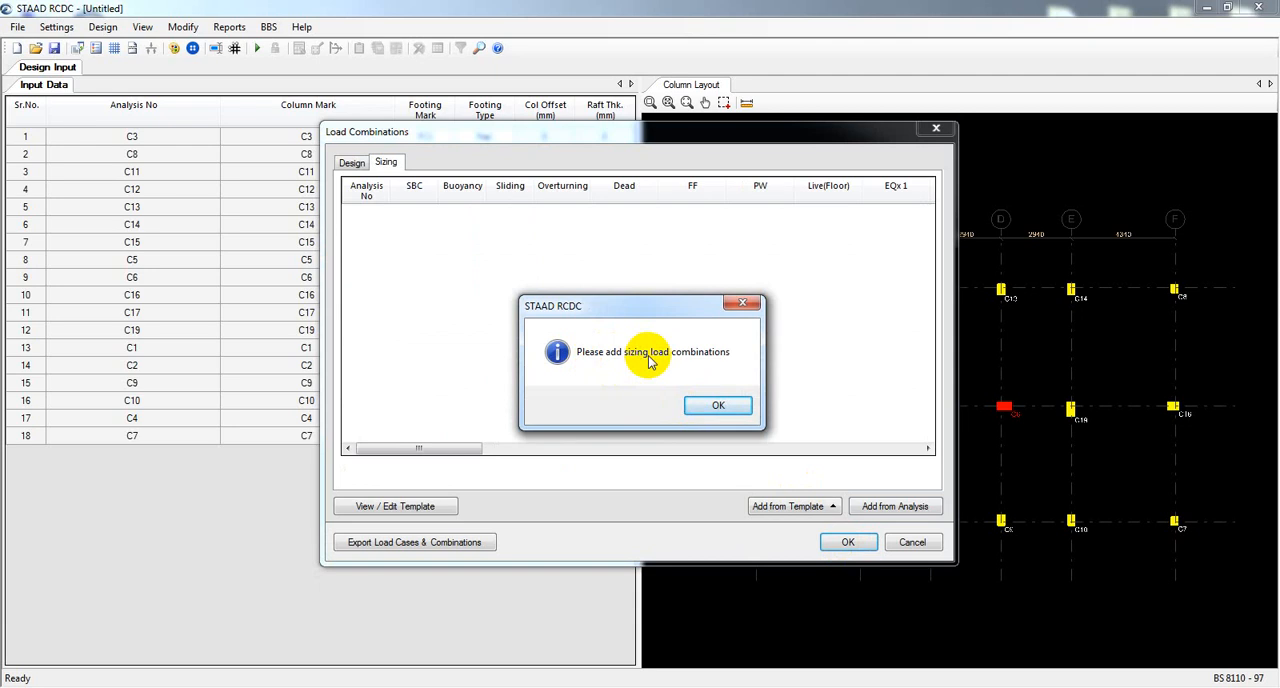
Add the sizing load combinations from the analysis.
click(718, 405)
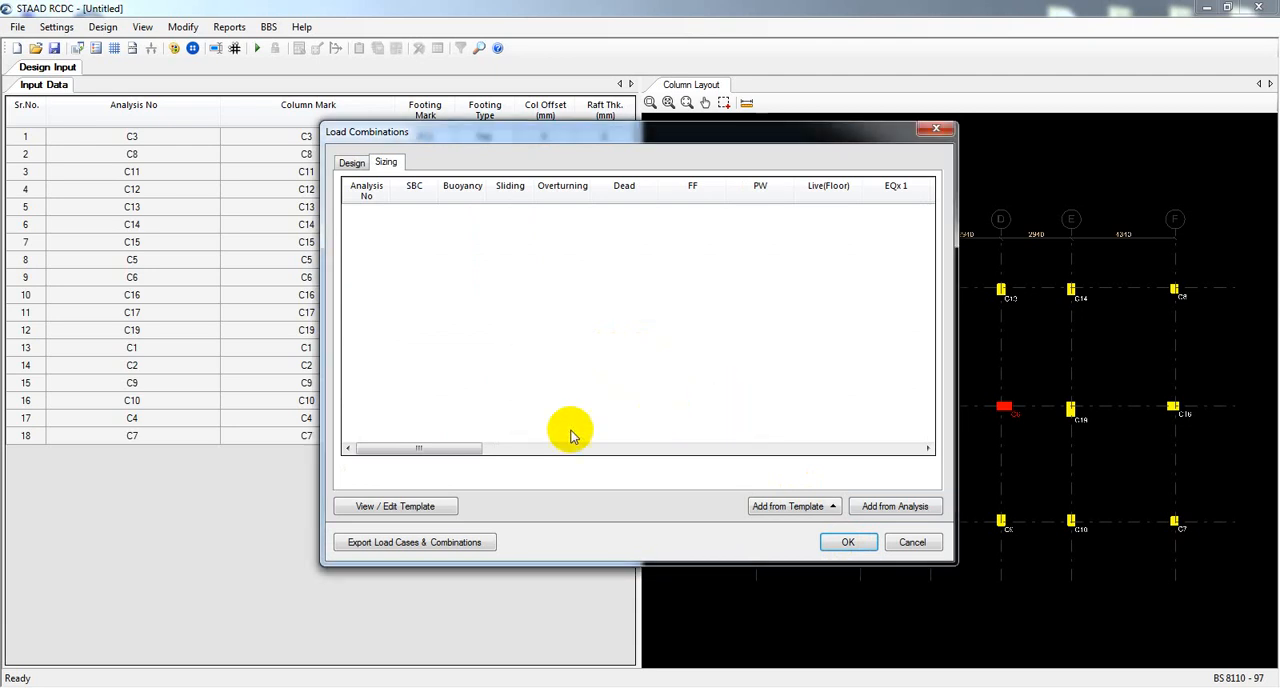
click(895, 510)
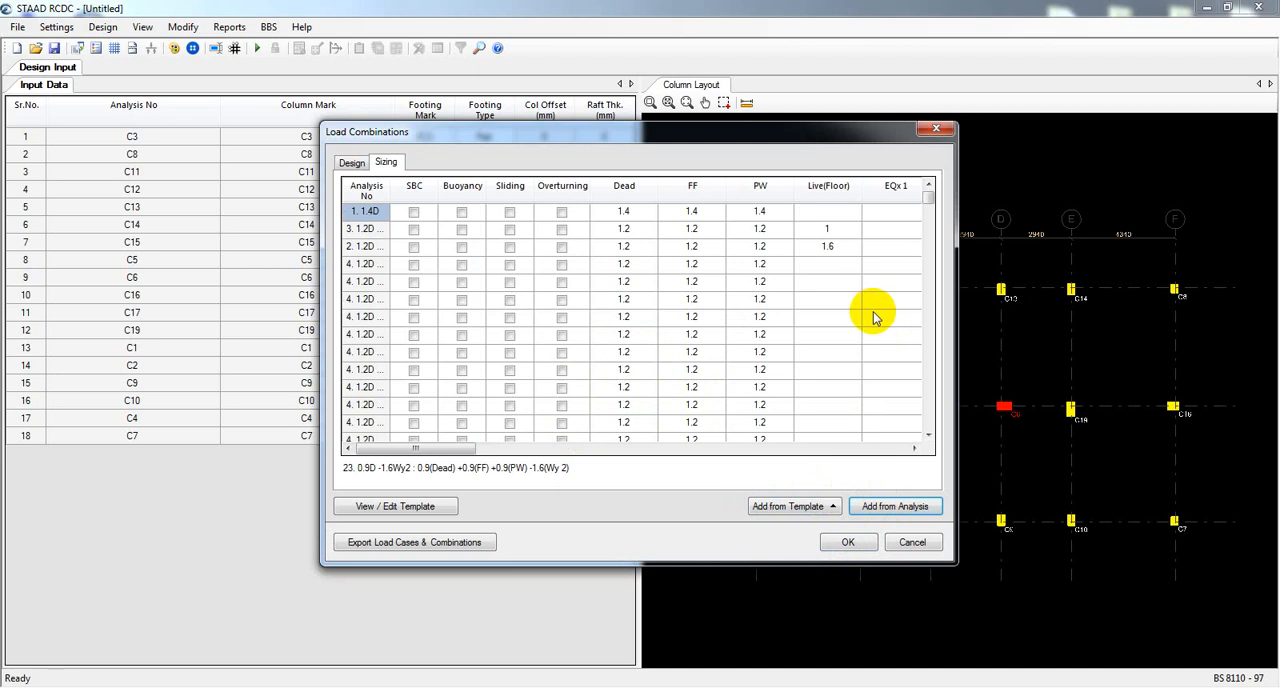
mouse_move(930, 203)
mouse_down()
mouse_move(930, 462)
mouse_move(920, 195)
mouse_up()
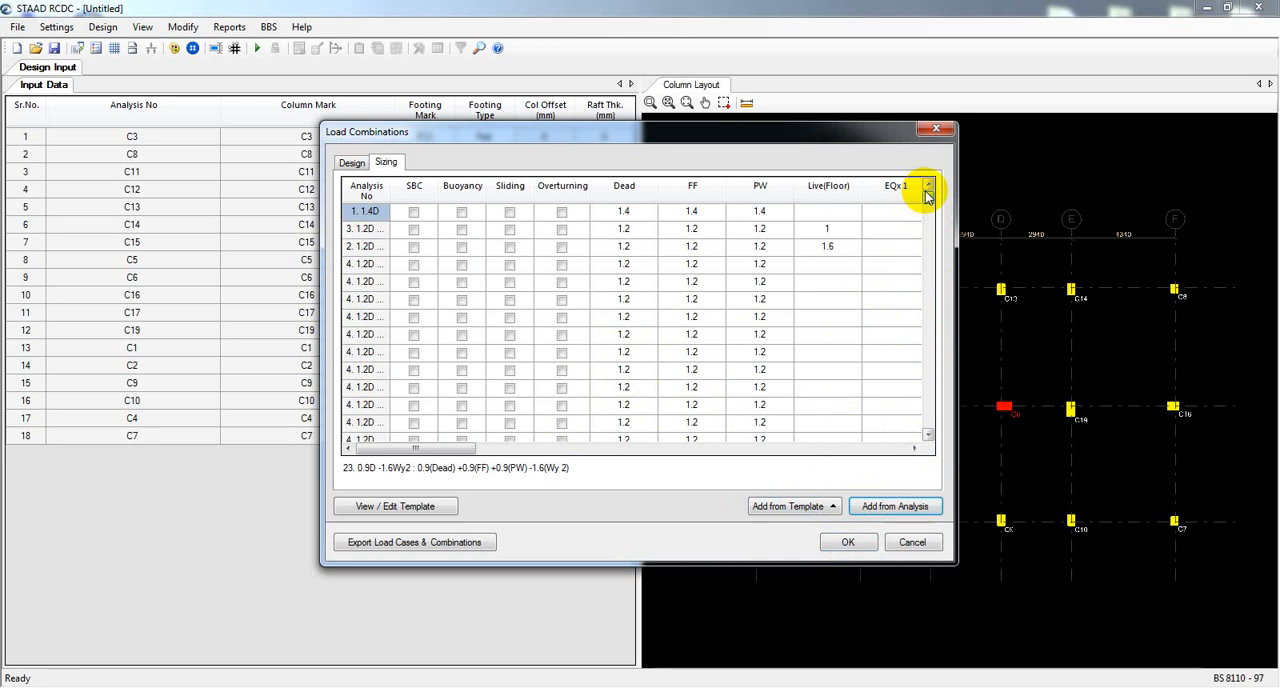
Enable the SBC, Buoyancy, Sliding and Overturning checks for the 1.4D sizing combination.
click(413, 212)
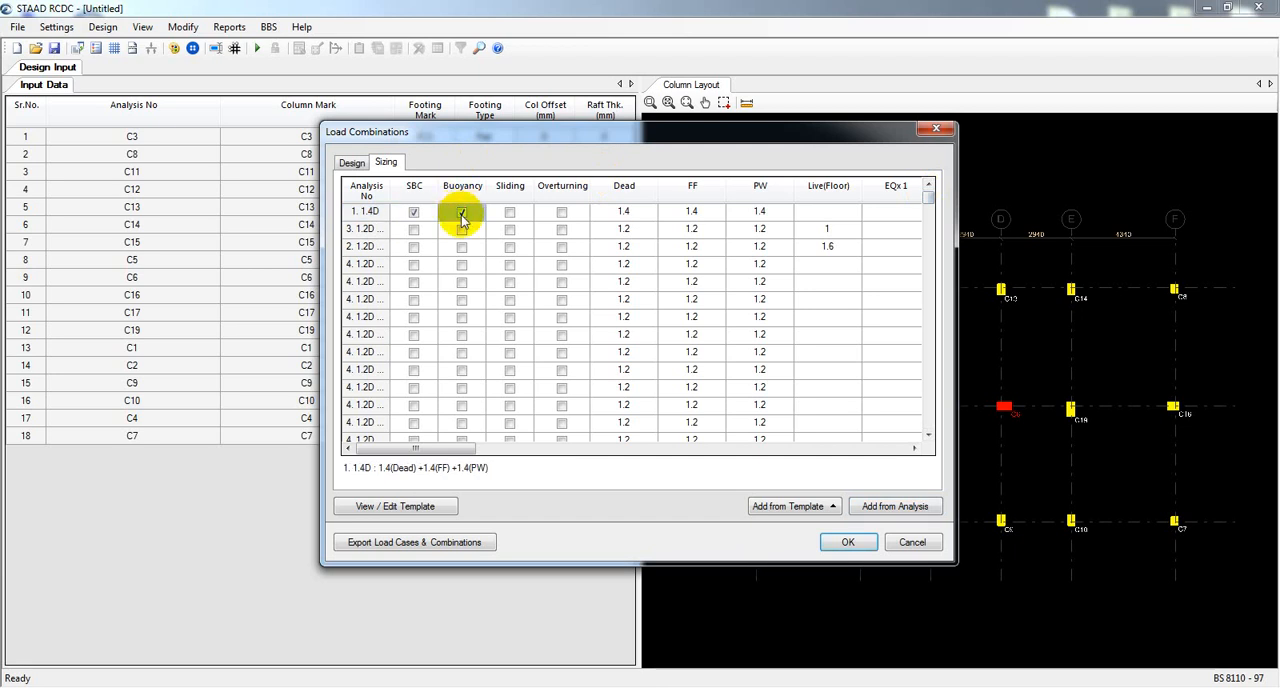
click(509, 214)
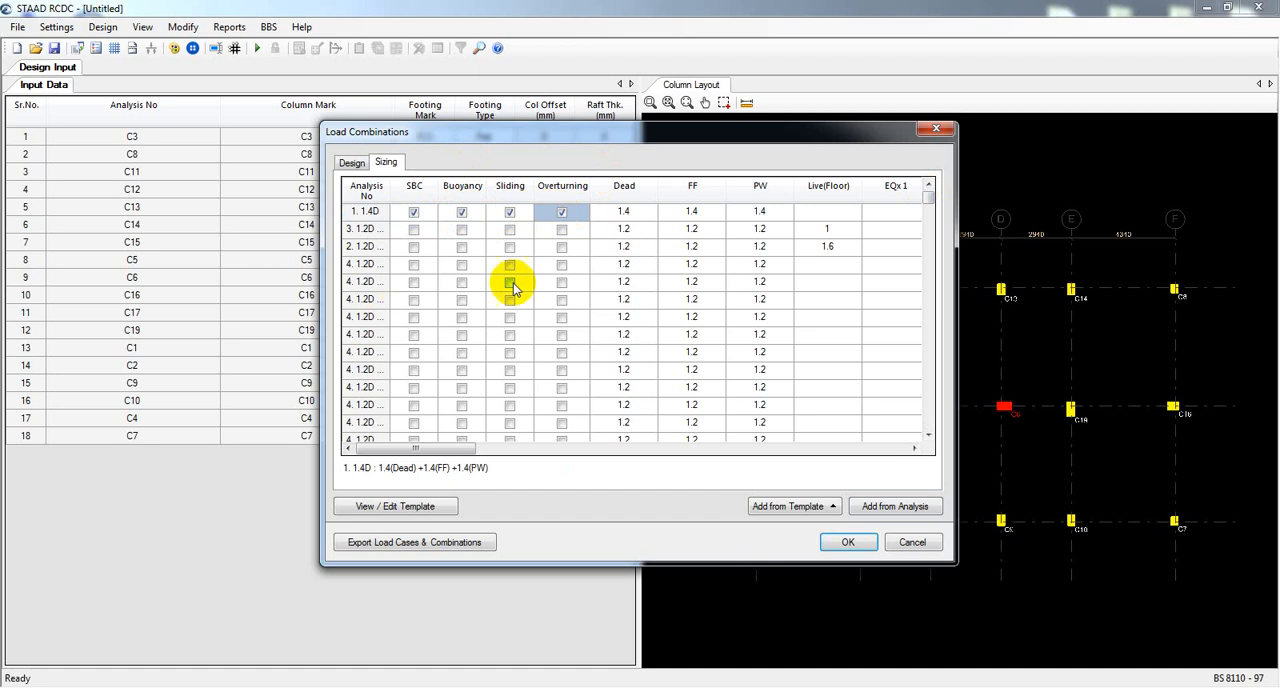
drag(930, 200, 965, 160)
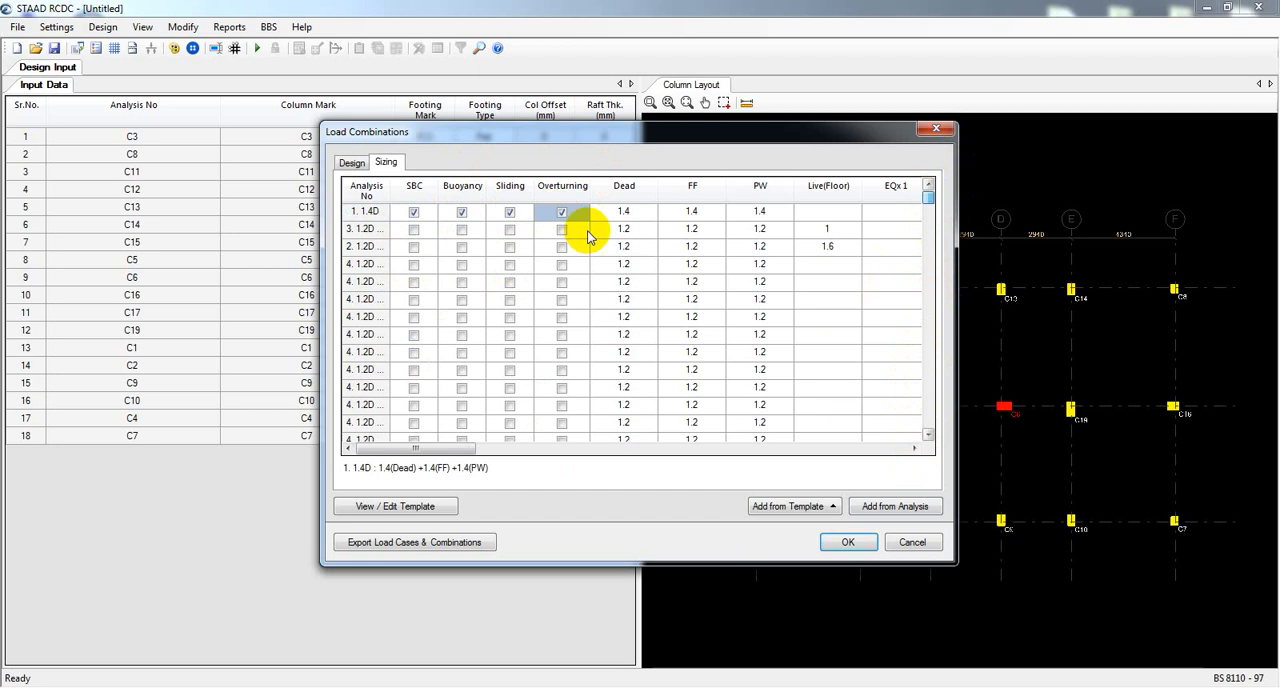
Enable the SBC, Buoyancy, Sliding and Overturning checks for the 1.2D + 1.6Lr + L sizing combination.
click(413, 229)
click(461, 229)
click(509, 229)
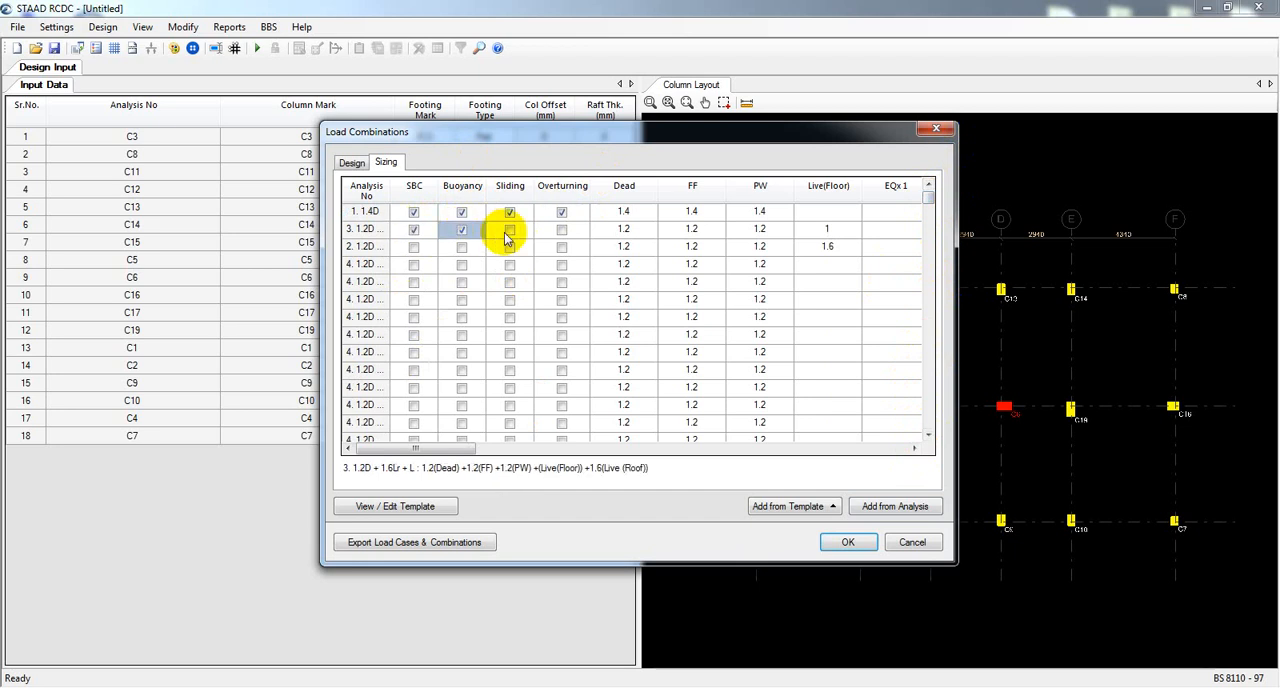
click(561, 229)
Enable the SBC, Buoyancy and Sliding checks for the 1.2D + 1.6L + 0.5Lr sizing combination.
click(559, 247)
click(509, 247)
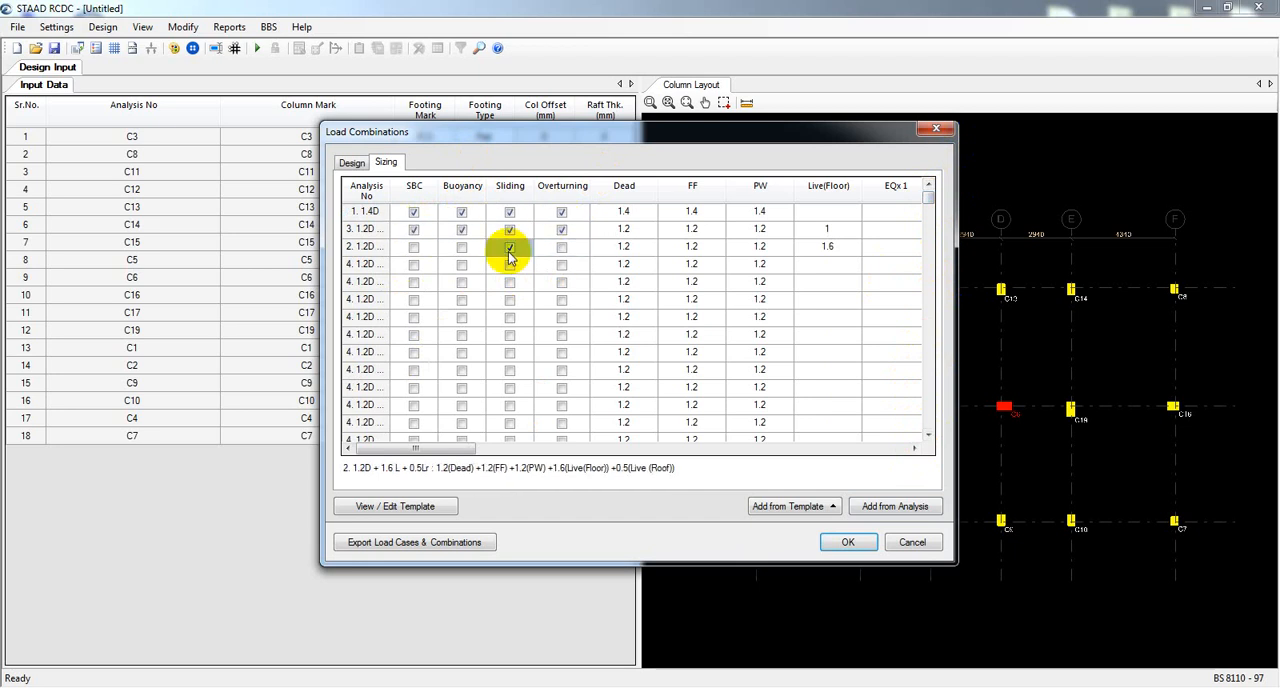
click(462, 248)
click(417, 248)
click(413, 266)
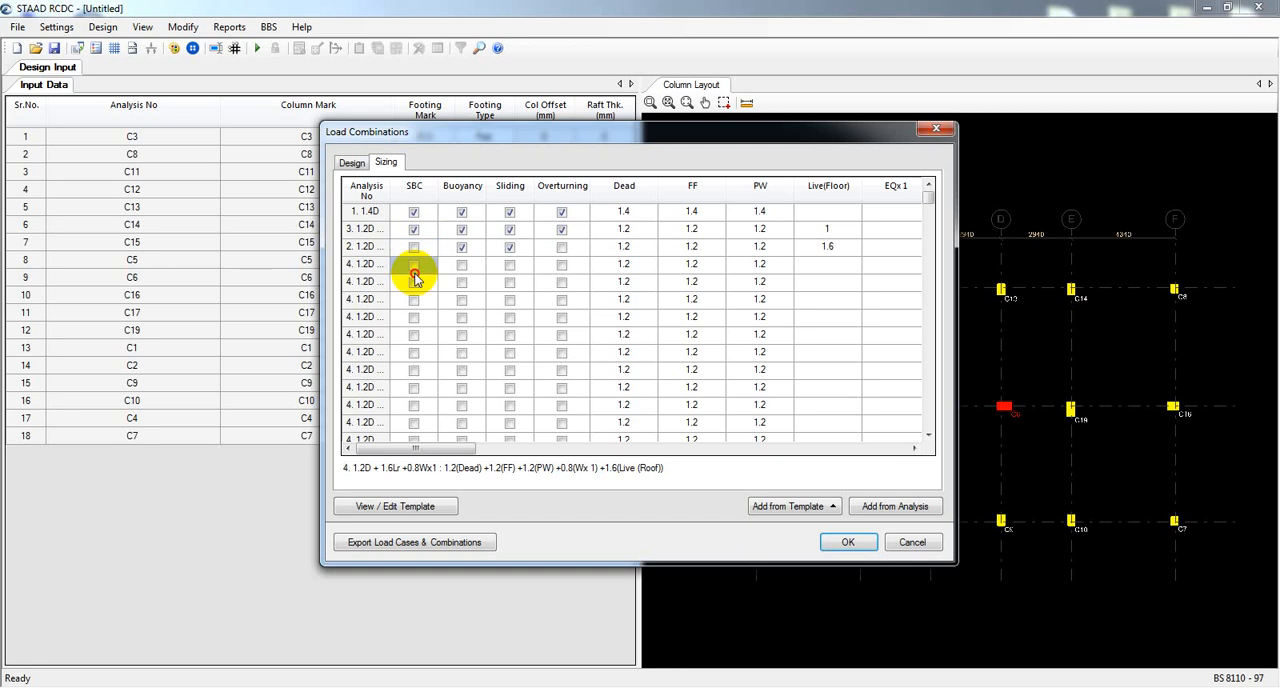
click(414, 248)
Enable the SBC, Buoyancy, Sliding and Overturning checks for the 1.2D + 1.6Lr + 0.8Wx1 sizing combination.
click(413, 264)
click(461, 264)
click(521, 265)
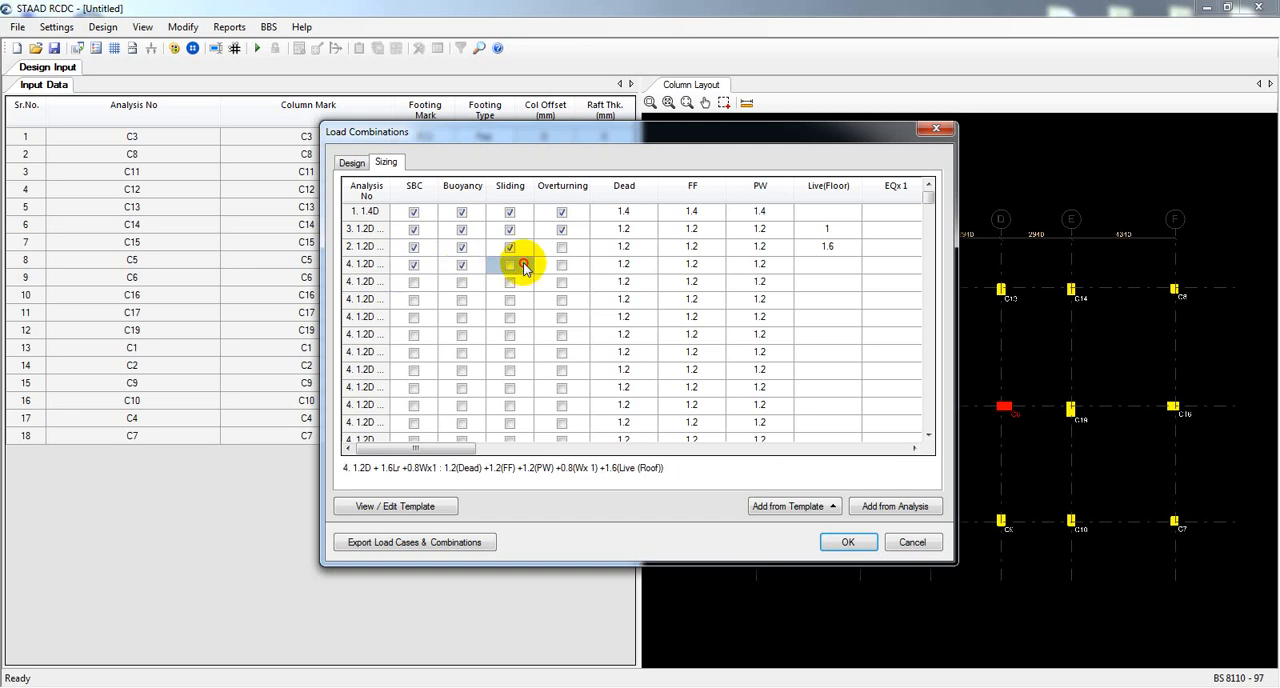
click(567, 264)
click(564, 283)
click(563, 265)
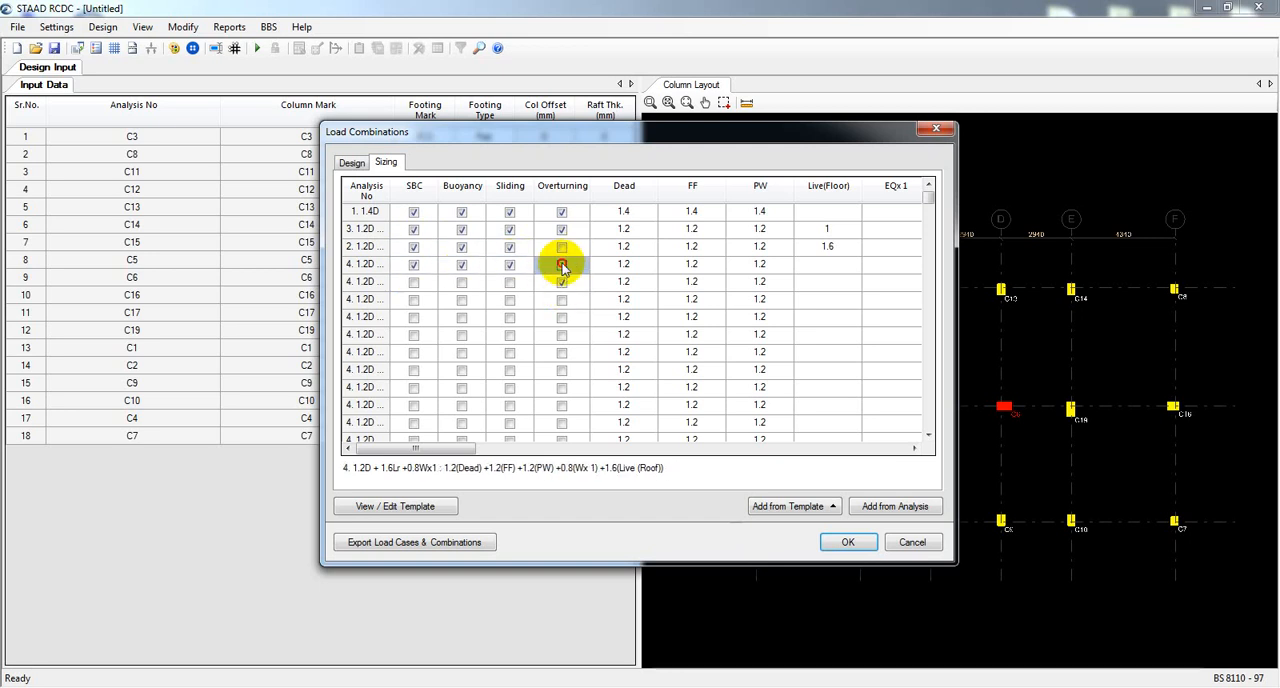
Enable the SBC, Buoyancy and Sliding checks for the 1.2D + 1.6Lr + 0.8Wx12 sizing combination.
click(510, 283)
click(462, 283)
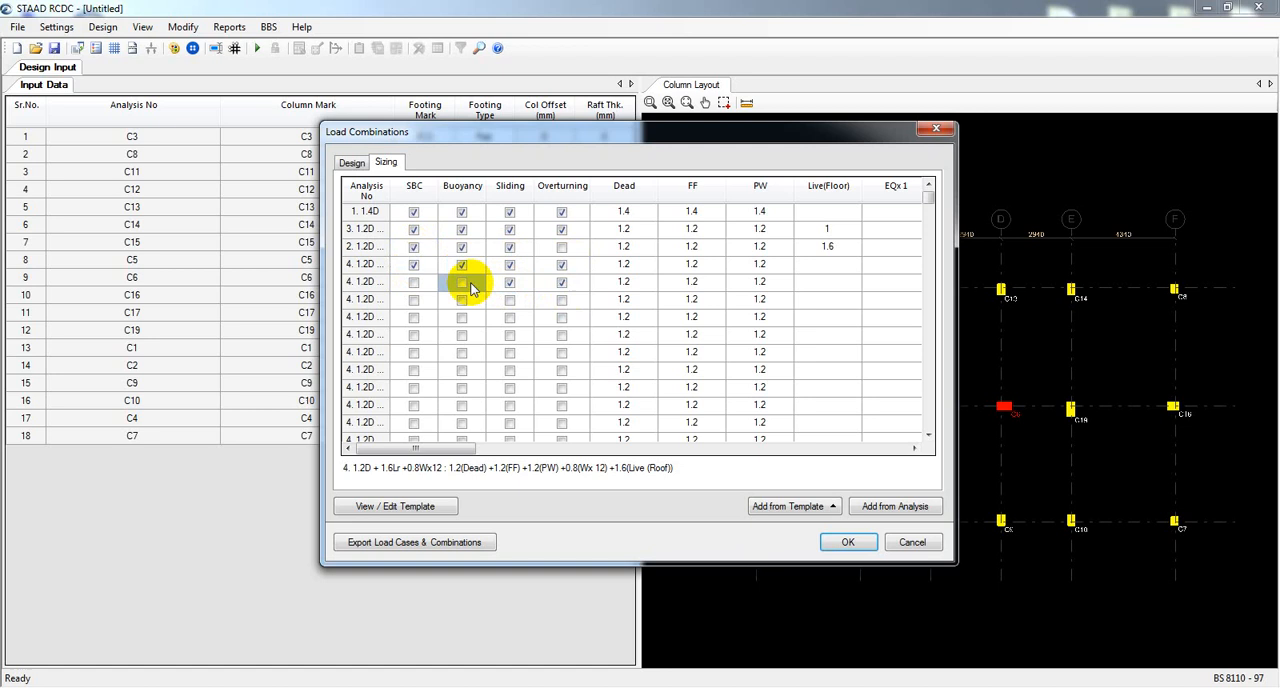
click(414, 282)
click(461, 284)
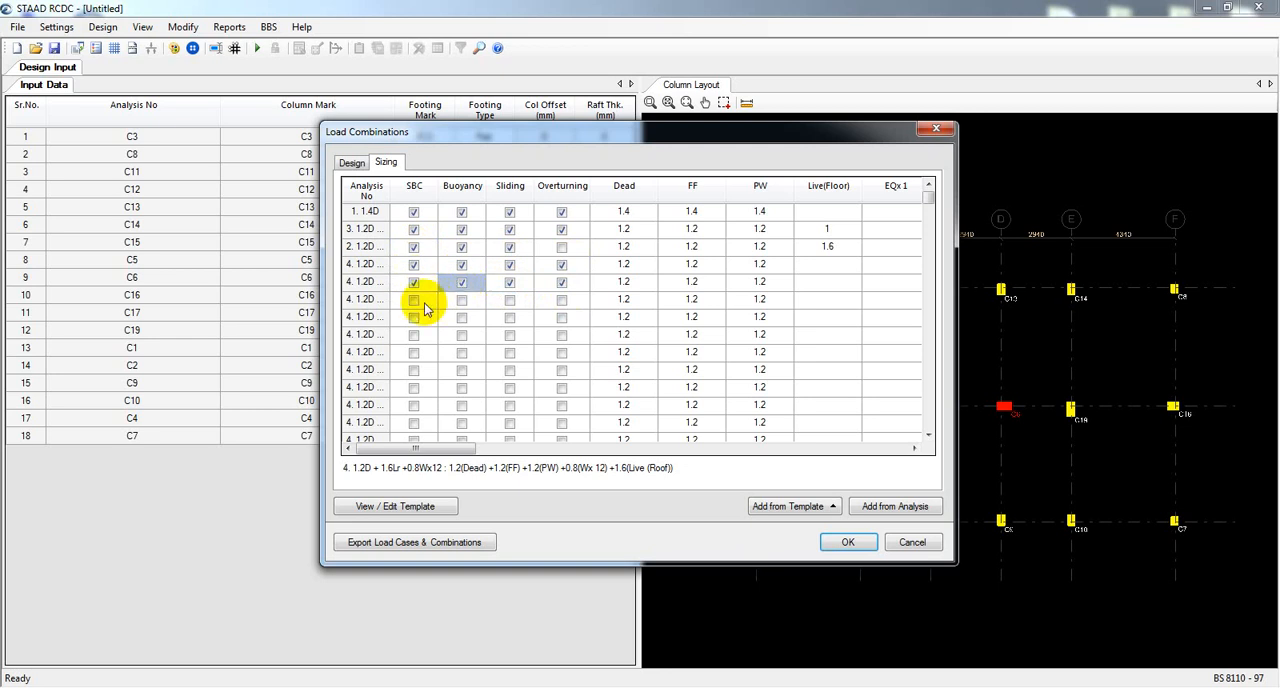
Enable the SBC, Buoyancy and Sliding checks for the 1.2D + 1.6Lr + 0.8Wx11 sizing combination.
click(460, 299)
click(414, 301)
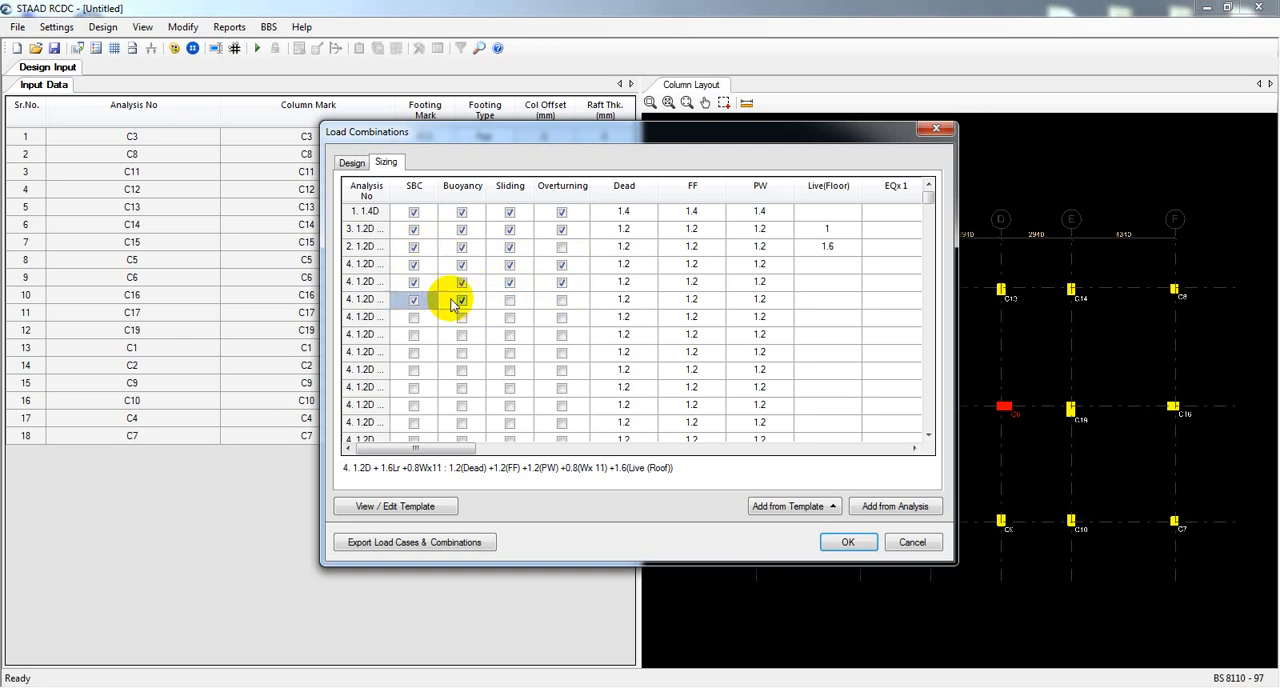
click(510, 300)
click(565, 301)
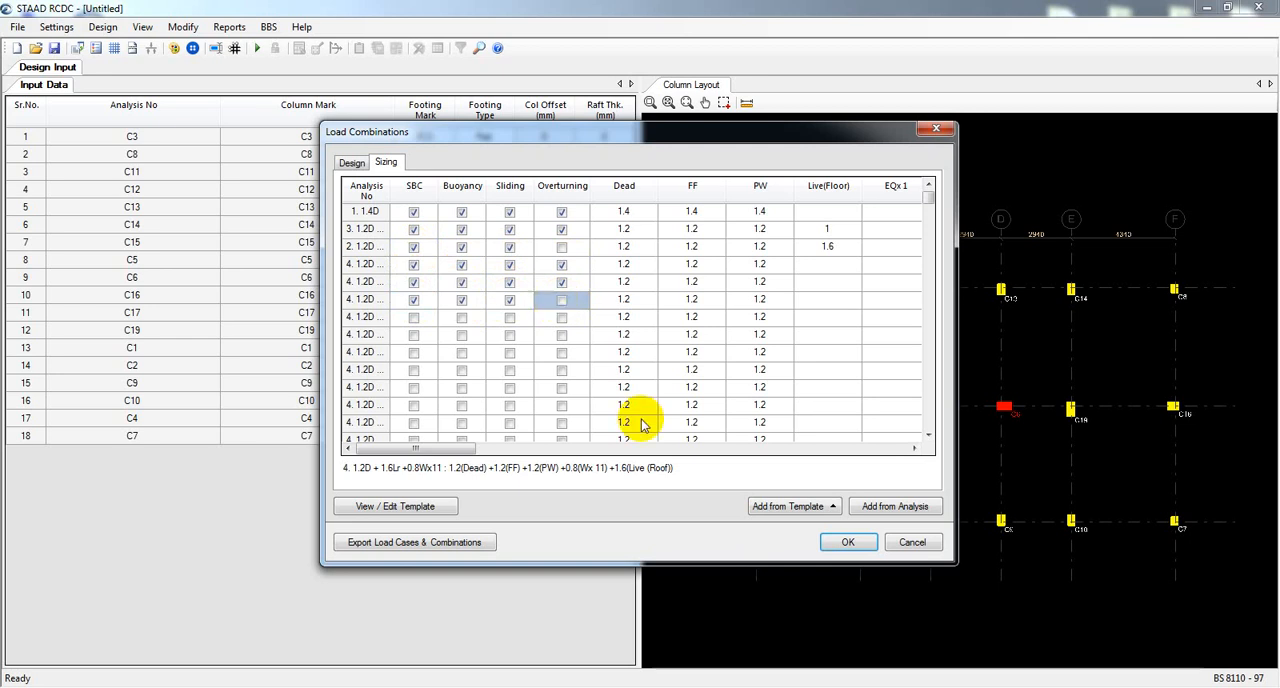
click(838, 511)
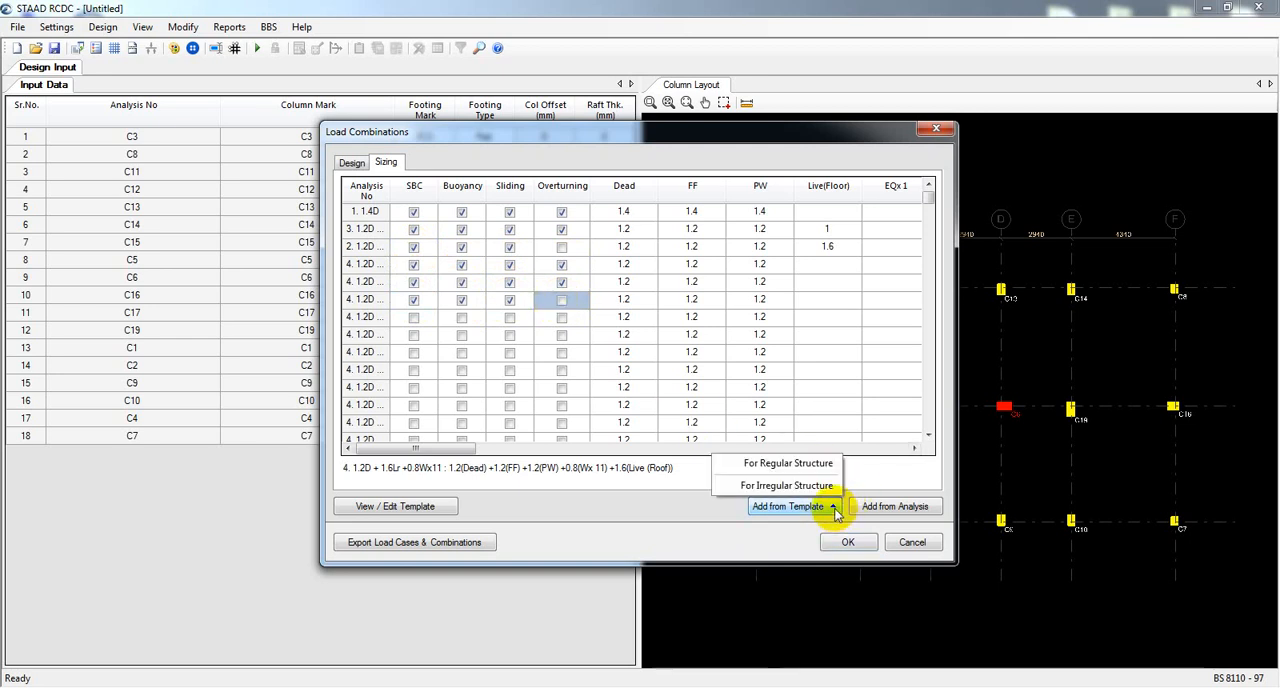
click(672, 511)
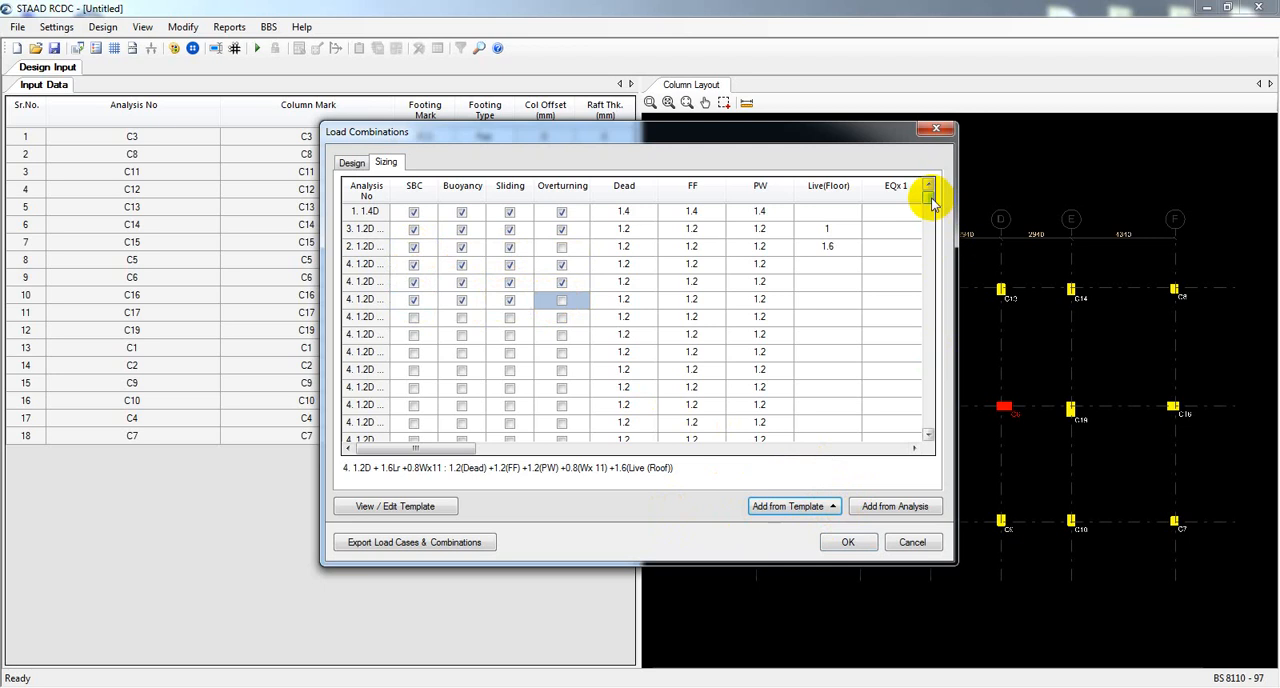
drag(930, 199, 972, 196)
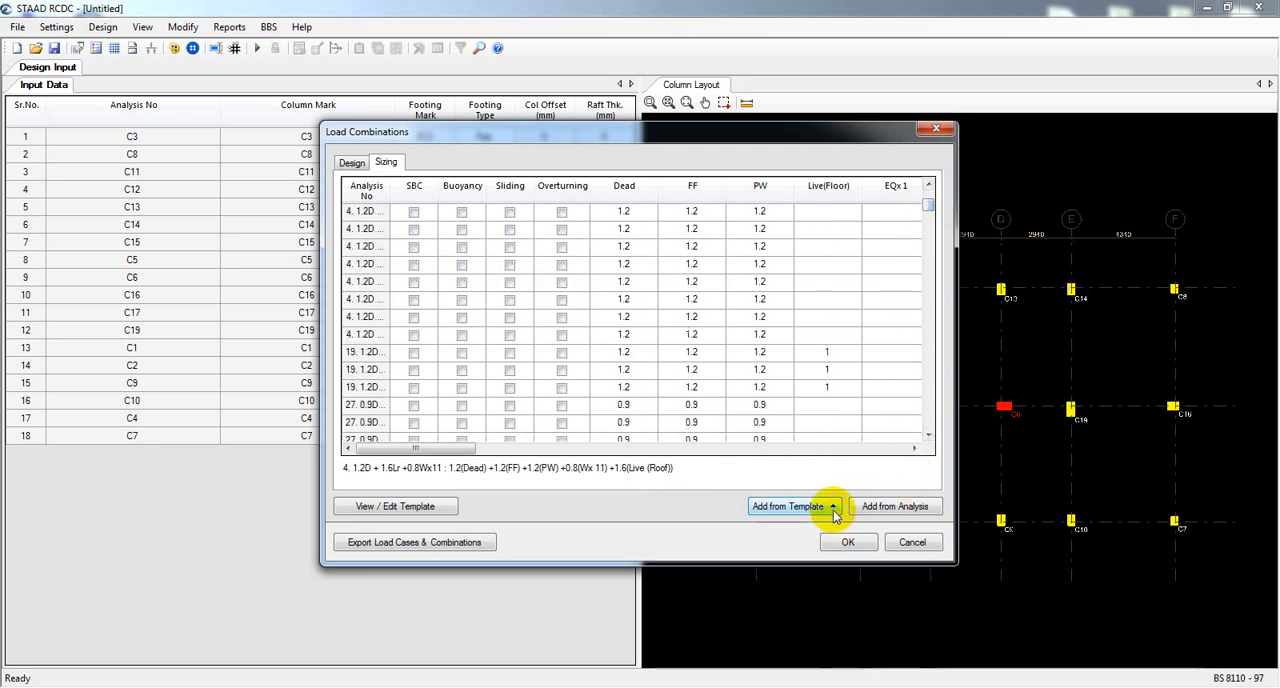
click(832, 507)
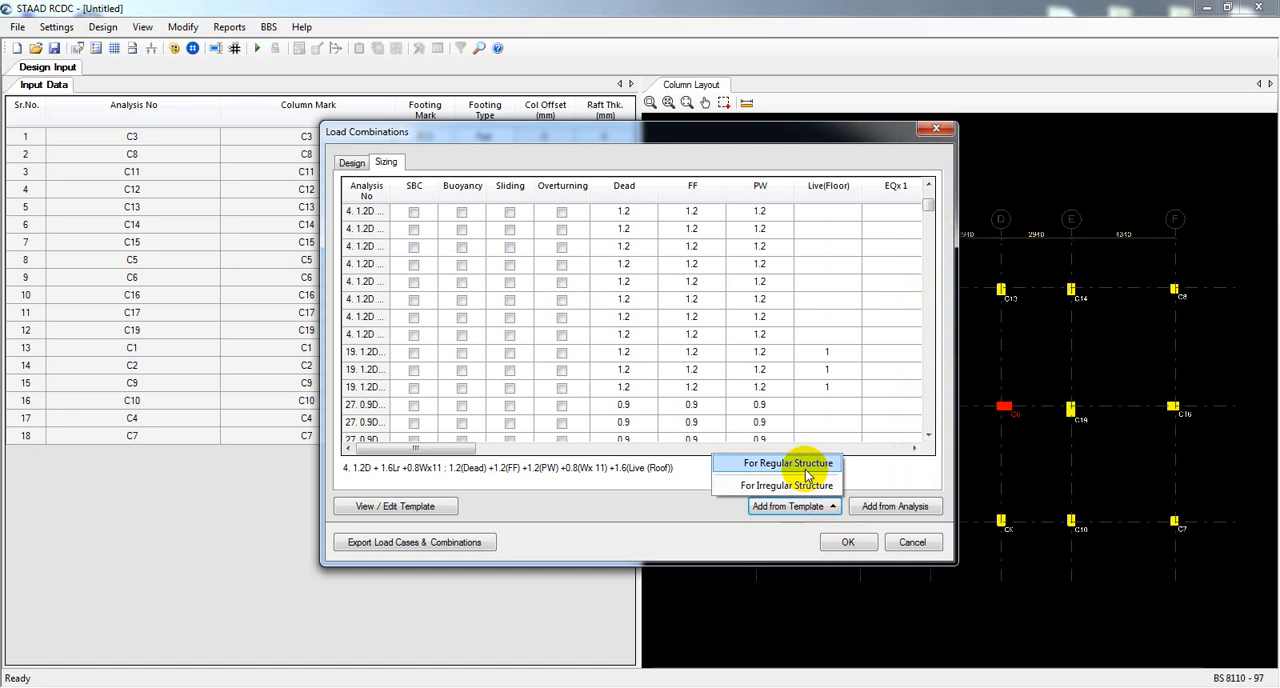
click(805, 470)
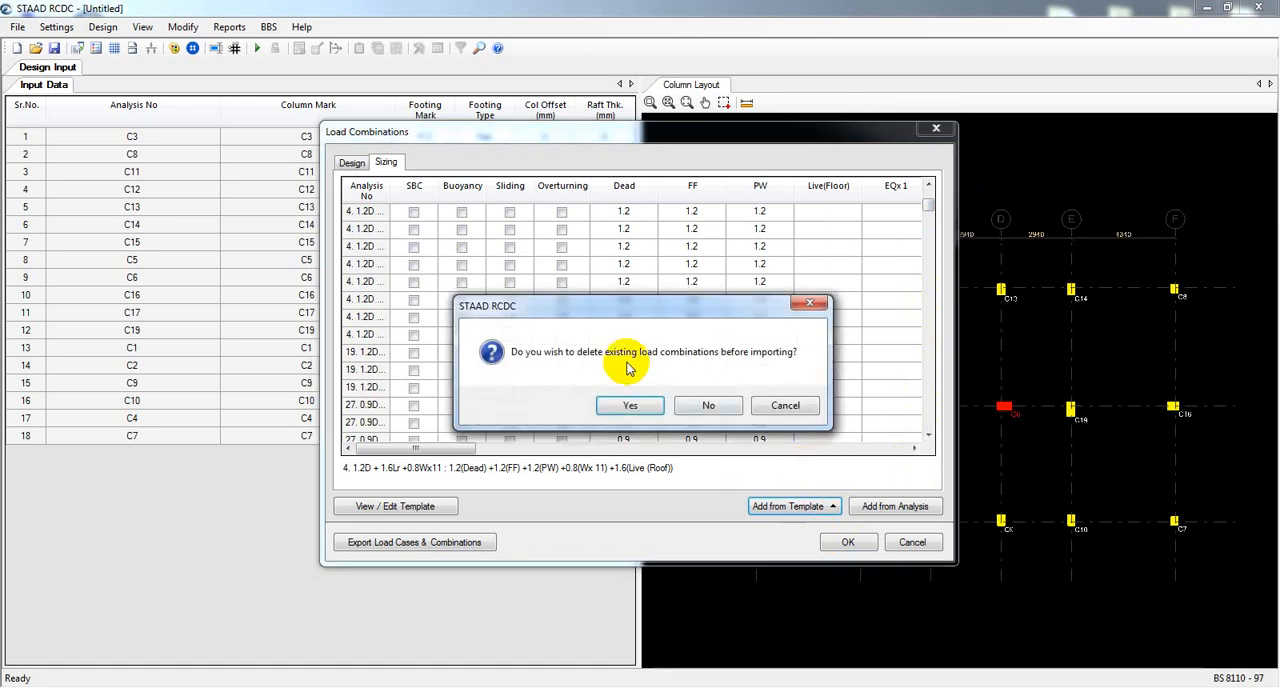
click(781, 402)
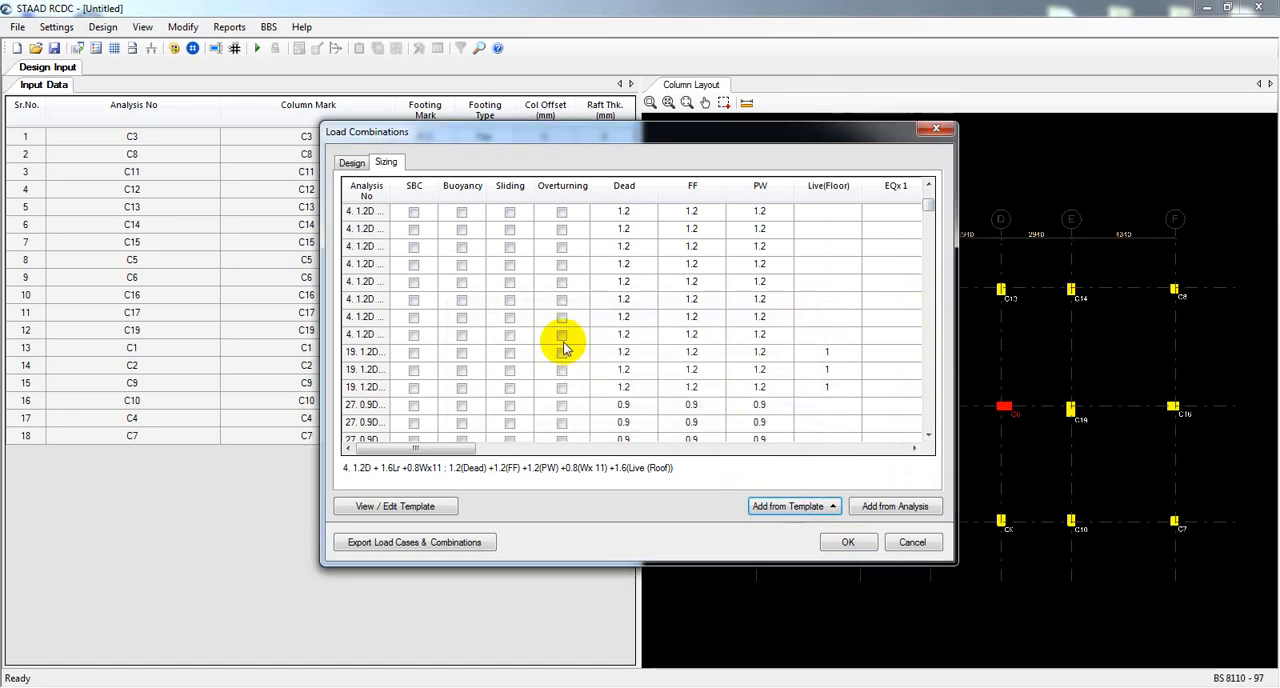
Enable the Overturning check for the 0.8Wx11 sizing combination and all four checks for the 1.2D + 1.6Lr + 0.8Wx10 combination.
drag(931, 200, 933, 190)
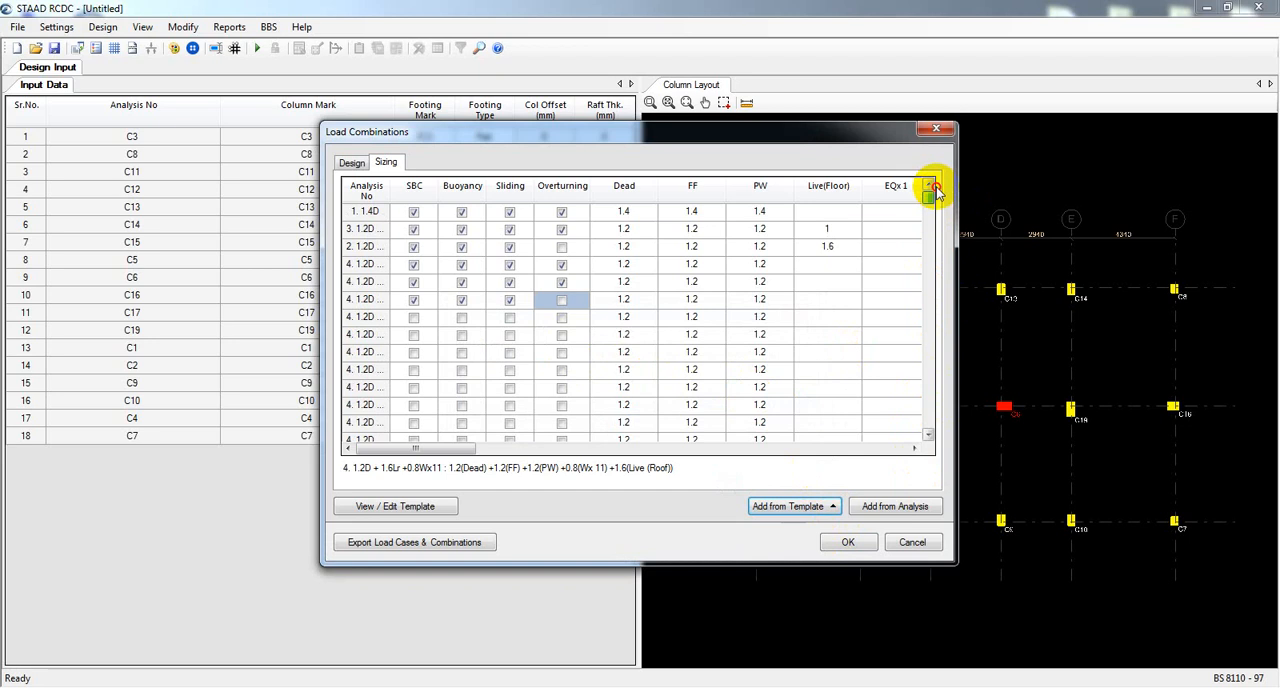
click(561, 300)
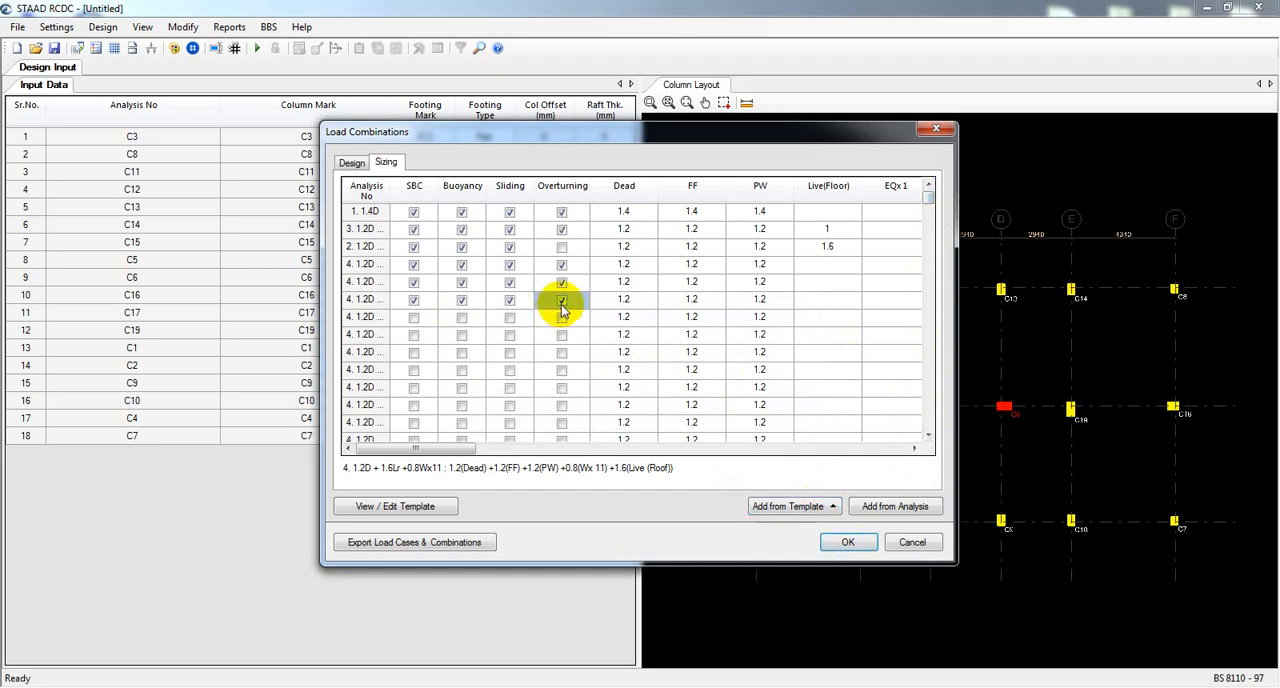
click(561, 316)
click(509, 316)
click(462, 316)
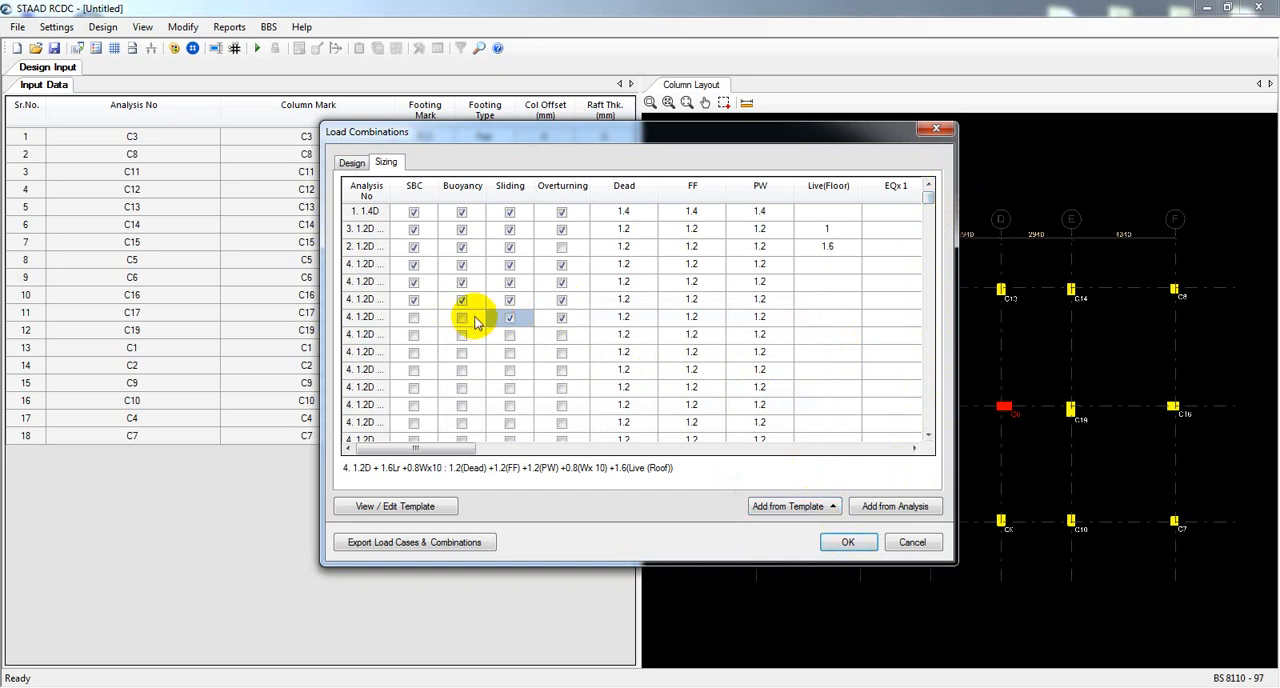
click(414, 318)
click(459, 316)
Enable the SBC, Buoyancy, Sliding and Overturning checks for the 1.2D + 1.6Lr + 0.8Wx9 sizing combination.
click(414, 334)
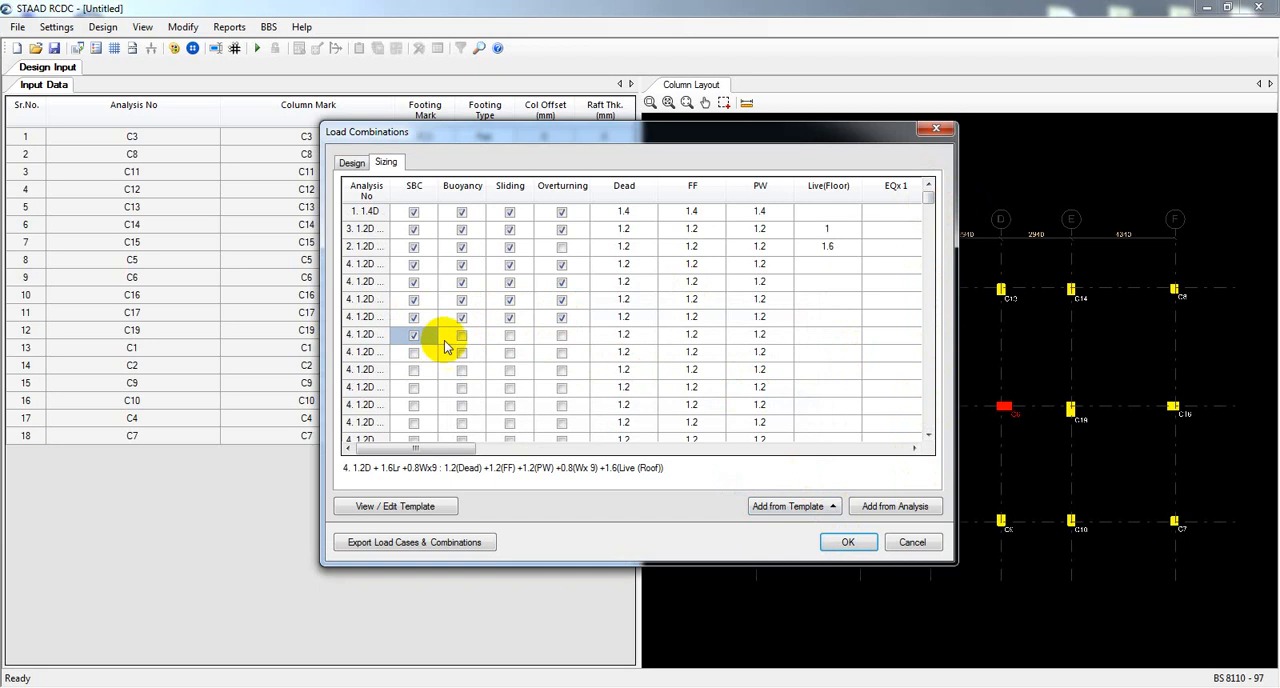
click(467, 338)
click(514, 337)
click(565, 336)
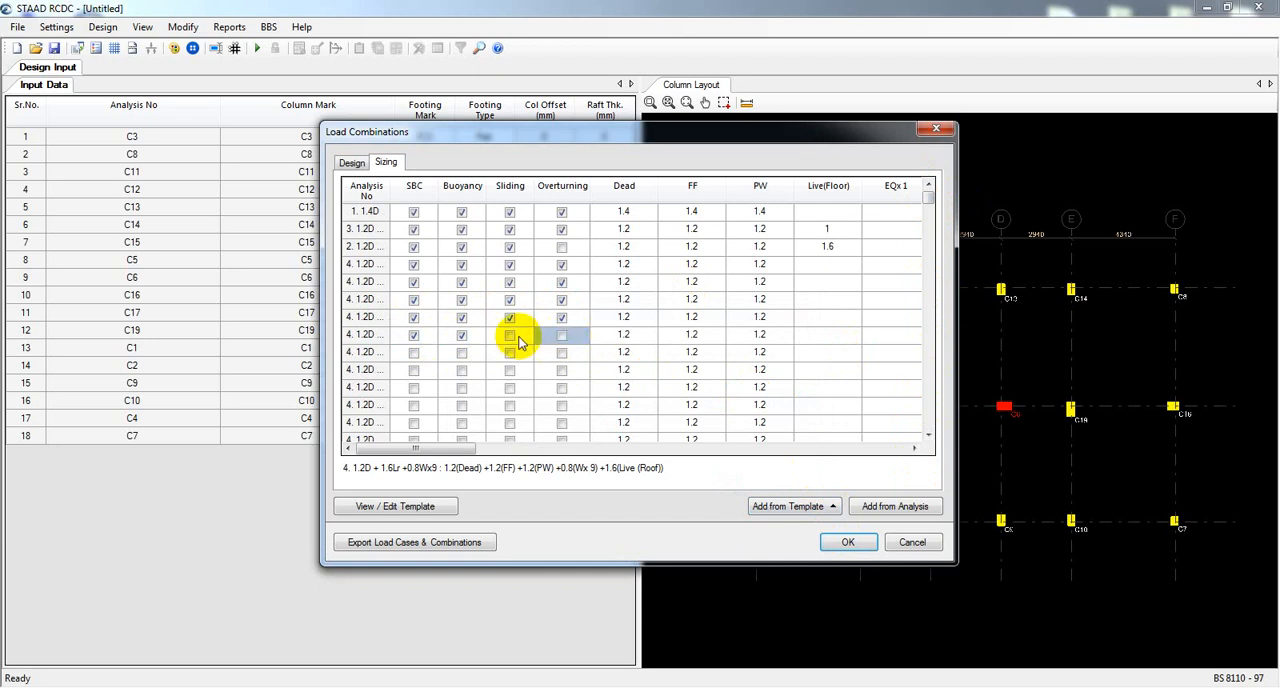
click(511, 337)
click(560, 336)
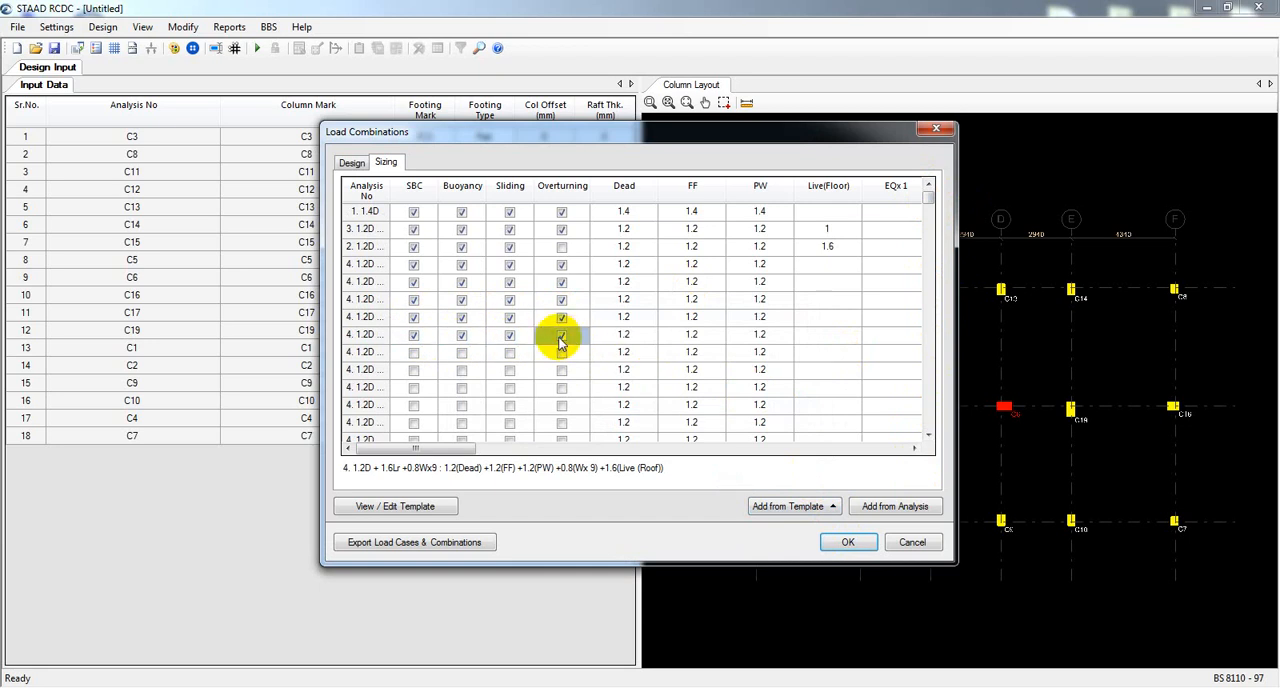
Enable the SBC, Buoyancy, Sliding and Overturning checks for the 1.2D + 1.6Lr + 0.8Wx8 sizing combination.
click(414, 353)
click(462, 353)
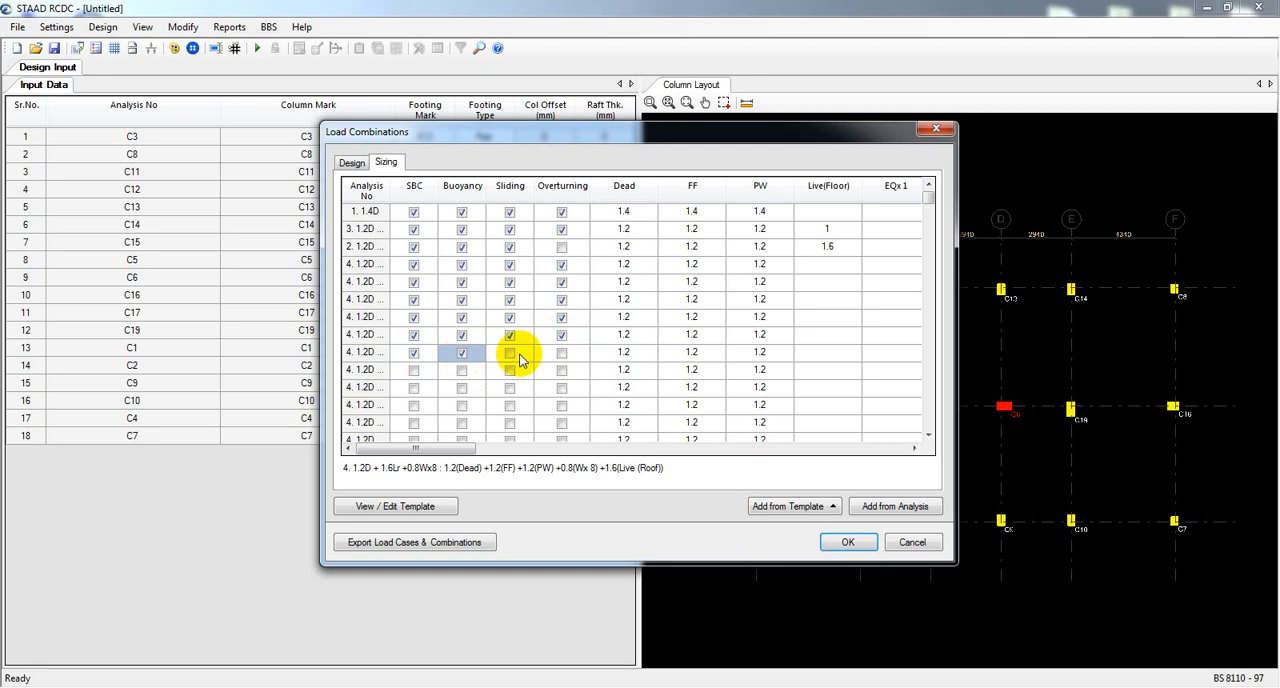
click(511, 353)
click(561, 353)
Enable the SBC, Buoyancy, Sliding and Overturning checks for the 1.2D + 1.6Lr sizing combinations with 0.8Wx7 and 0.8Wx6.
click(561, 370)
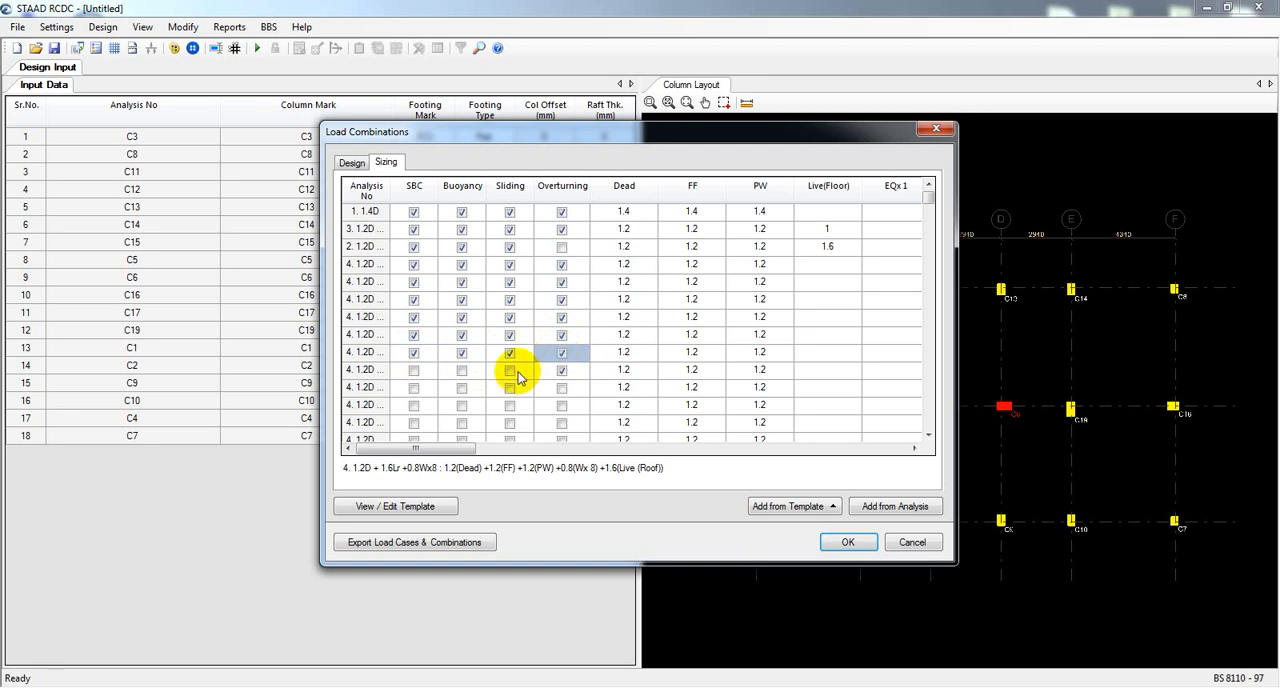
click(450, 373)
click(414, 370)
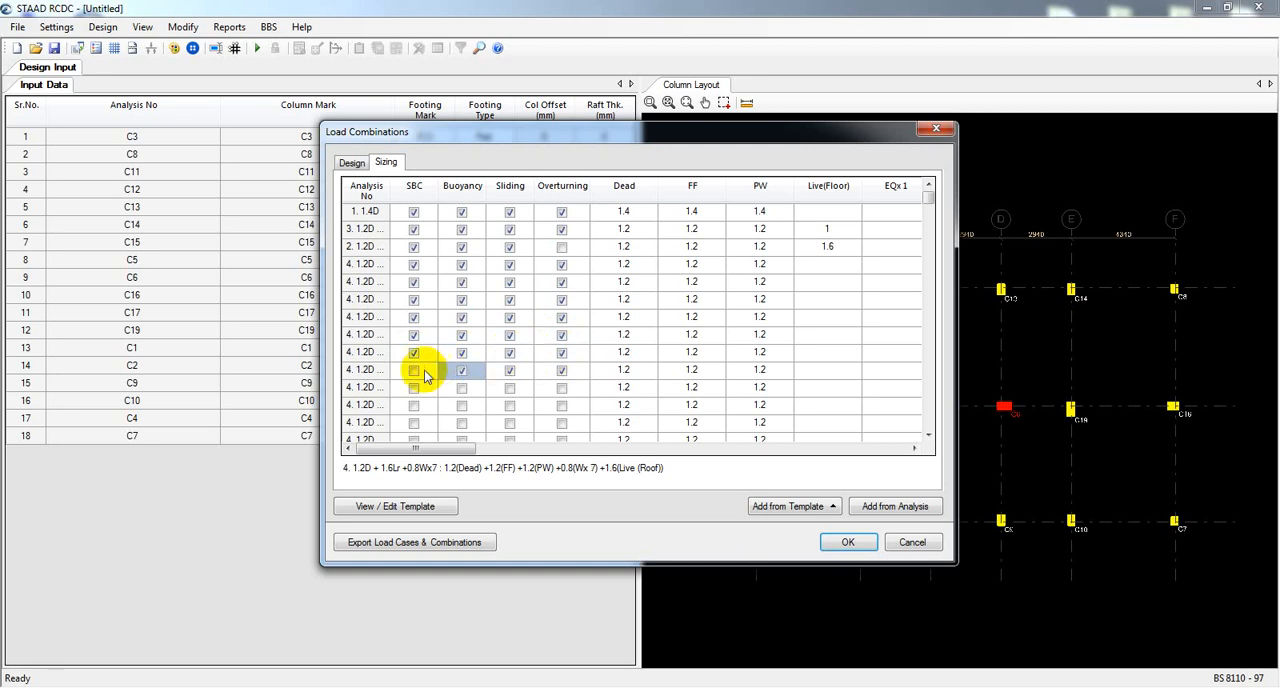
click(462, 388)
click(510, 390)
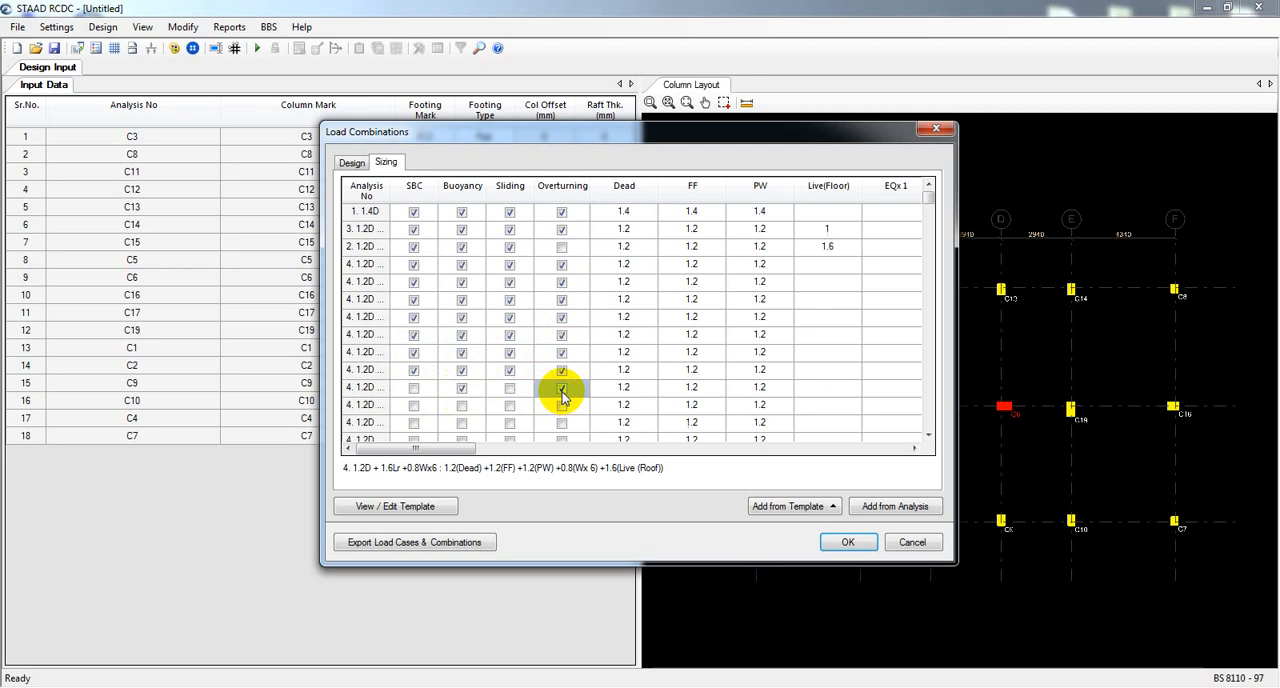
click(509, 389)
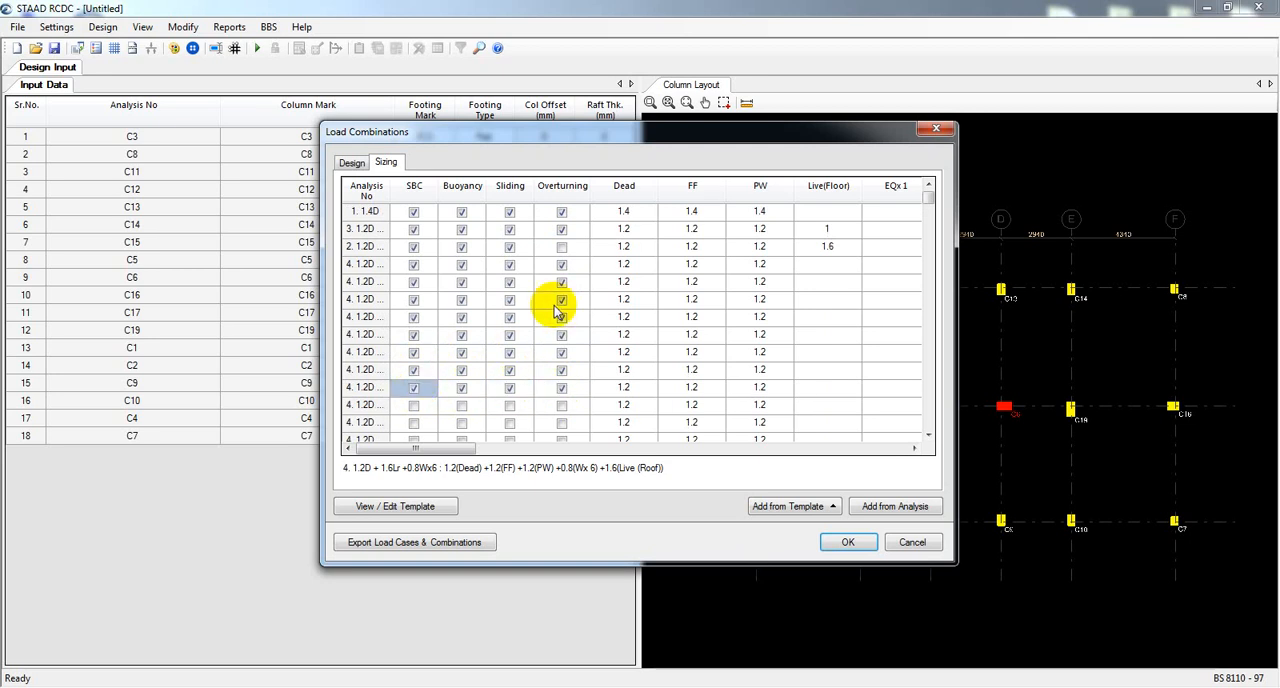
Enable the SBC, Buoyancy, Sliding and Overturning checks for the last sizing combination, 0.9D -1.6Wy2, and accept the load combinations.
scroll(586, 296, down, 5)
scroll(590, 315, down, 10)
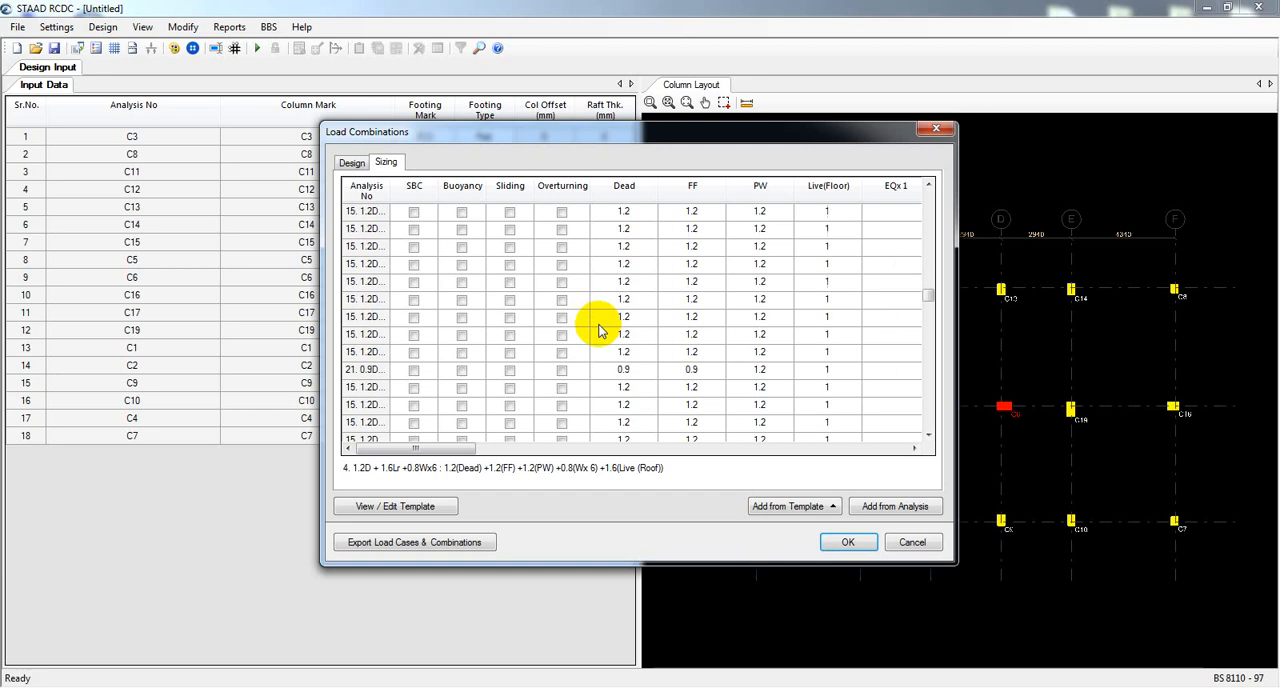
scroll(606, 336, down, 10)
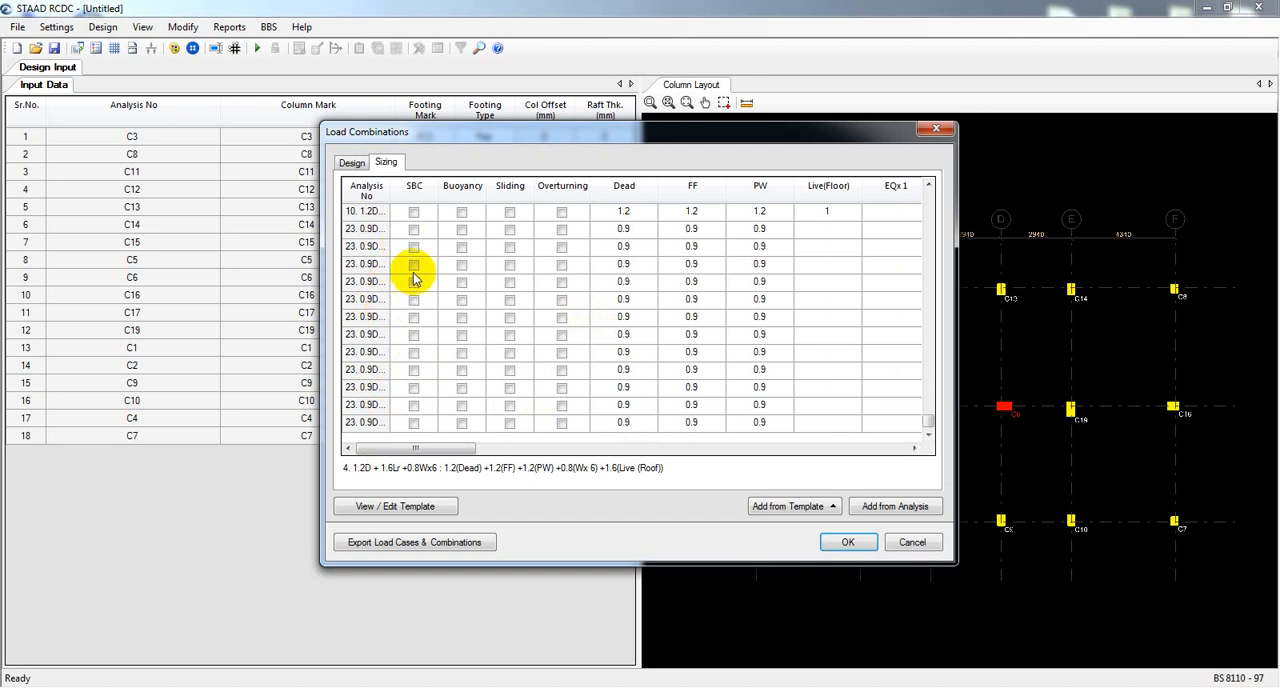
click(414, 423)
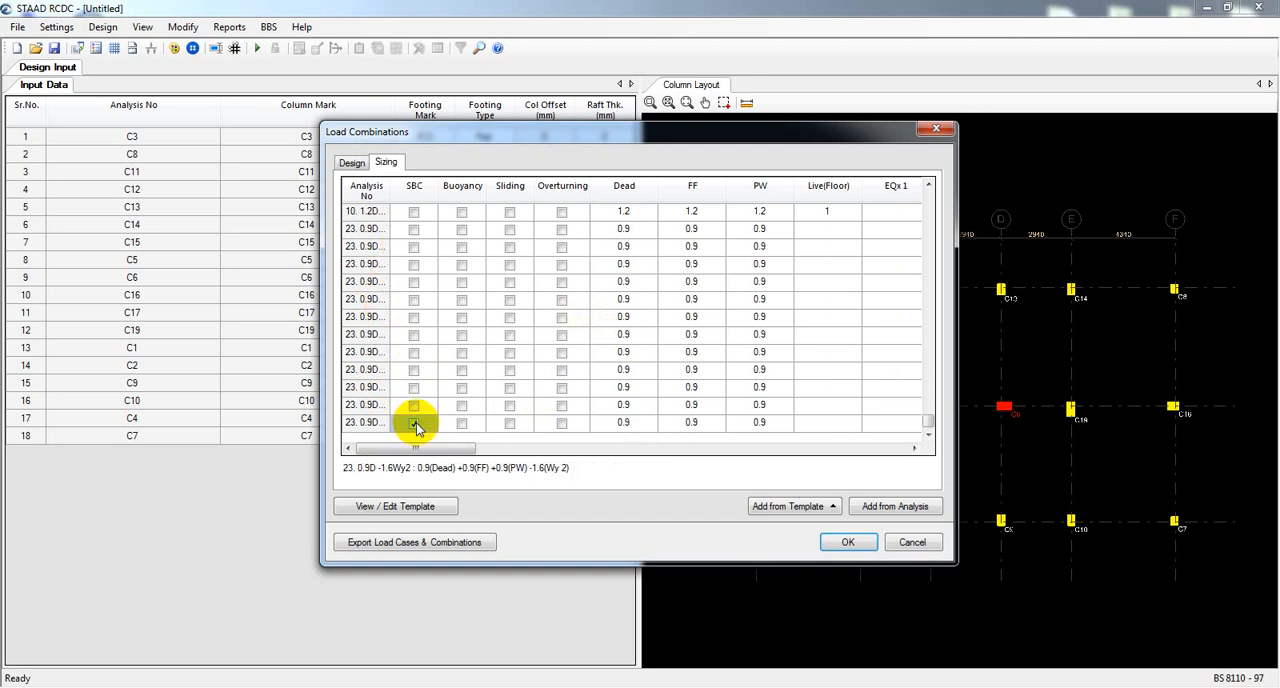
click(510, 423)
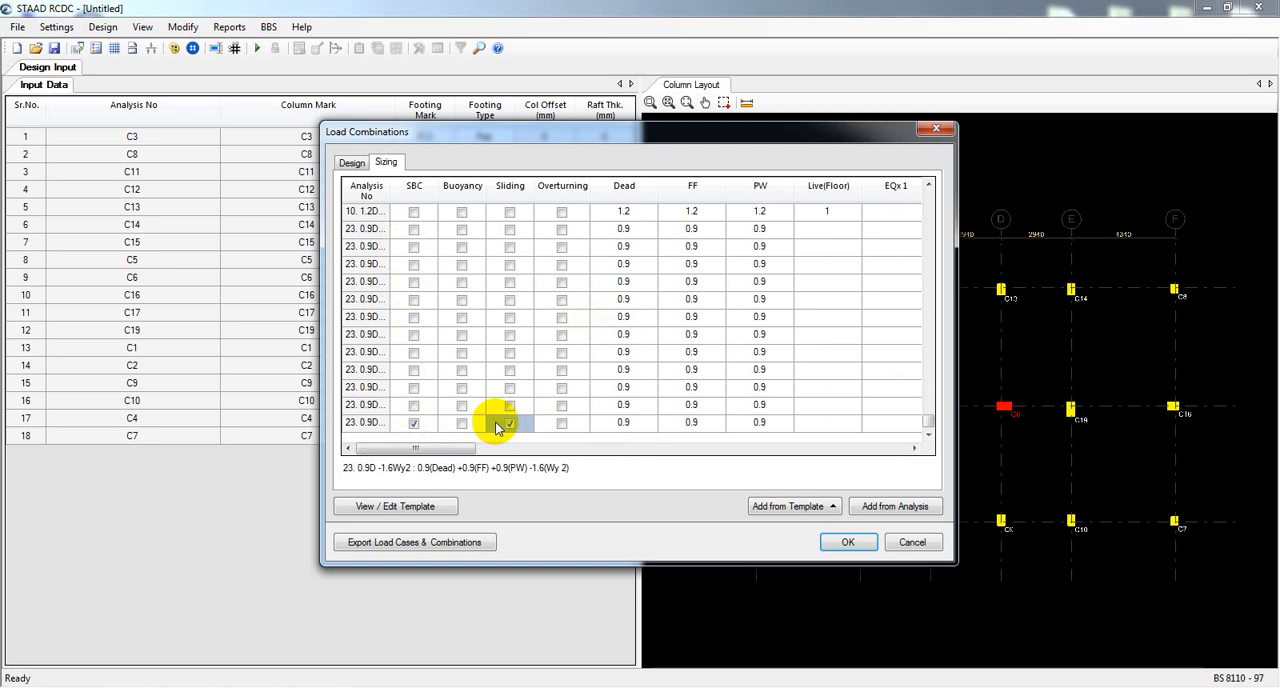
click(562, 423)
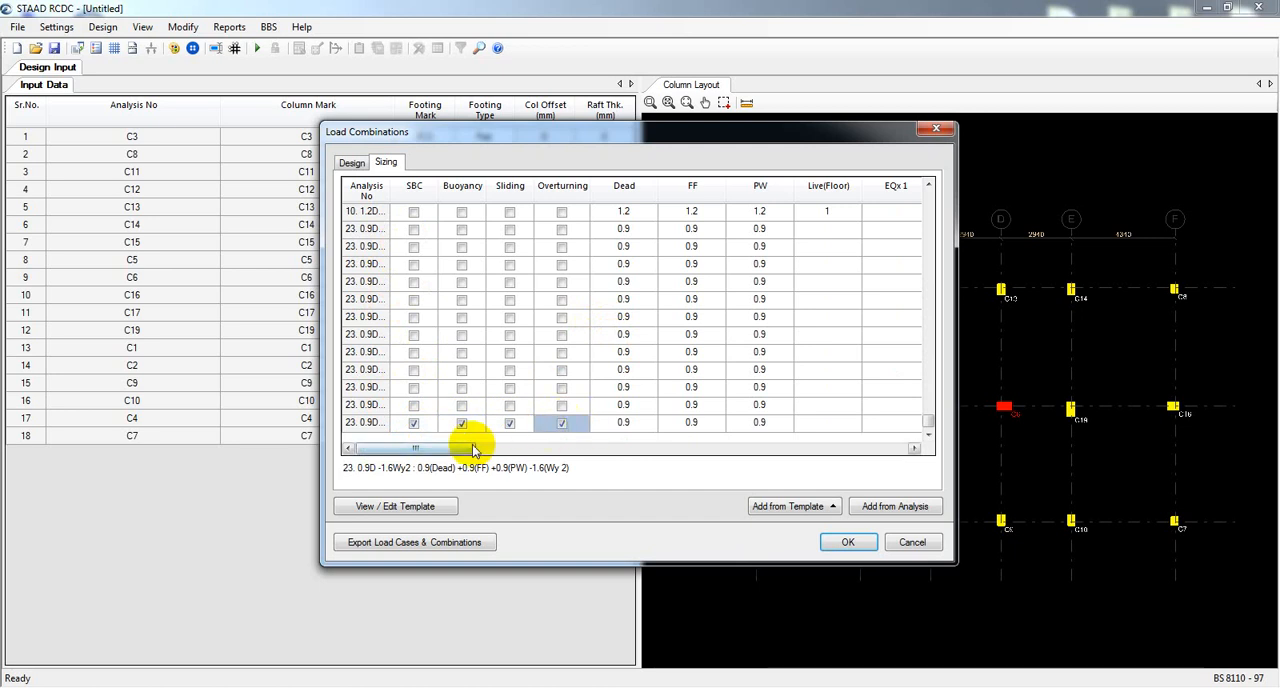
drag(452, 449, 286, 546)
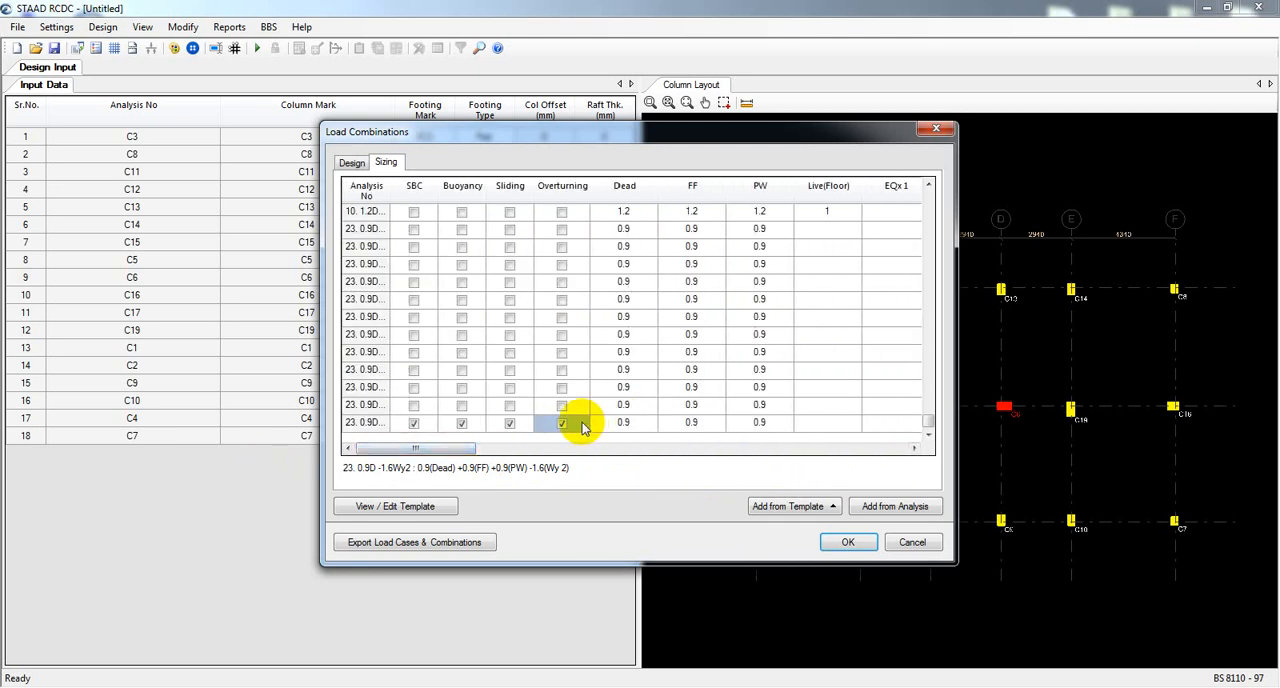
click(848, 543)
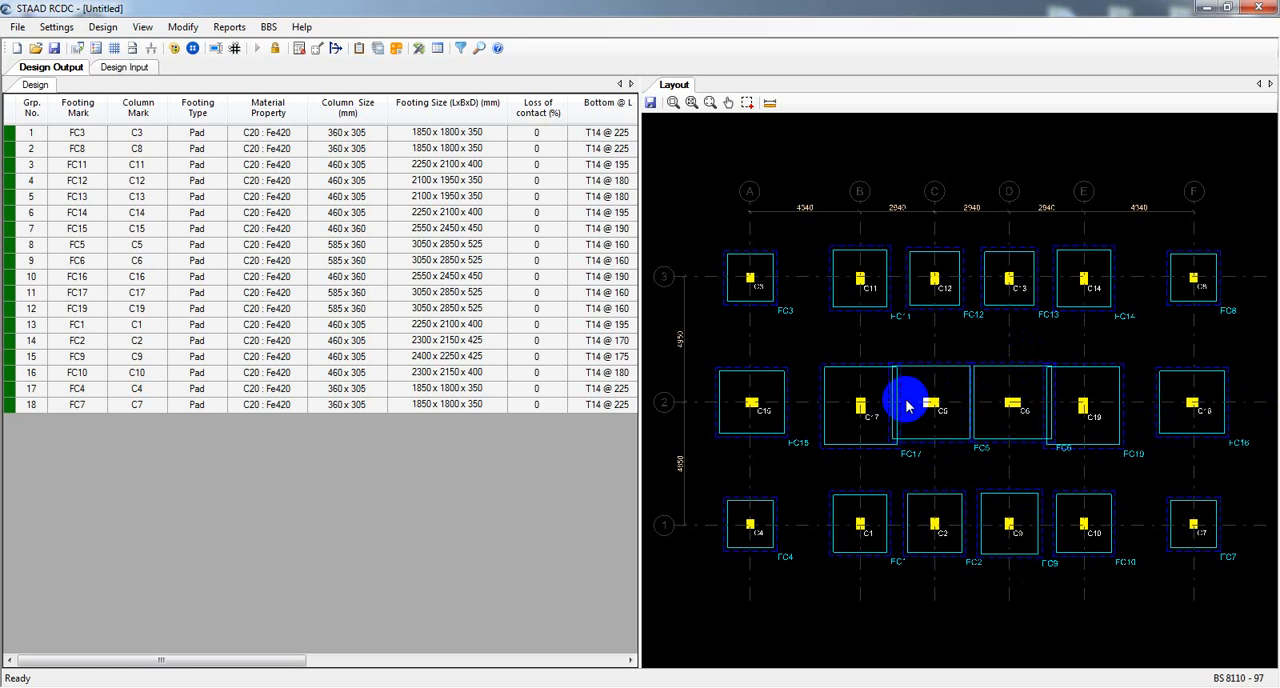
Examine the designed footings in the layout and compare their footing types and sizes in the design output table.
scroll(907, 404, up, 4)
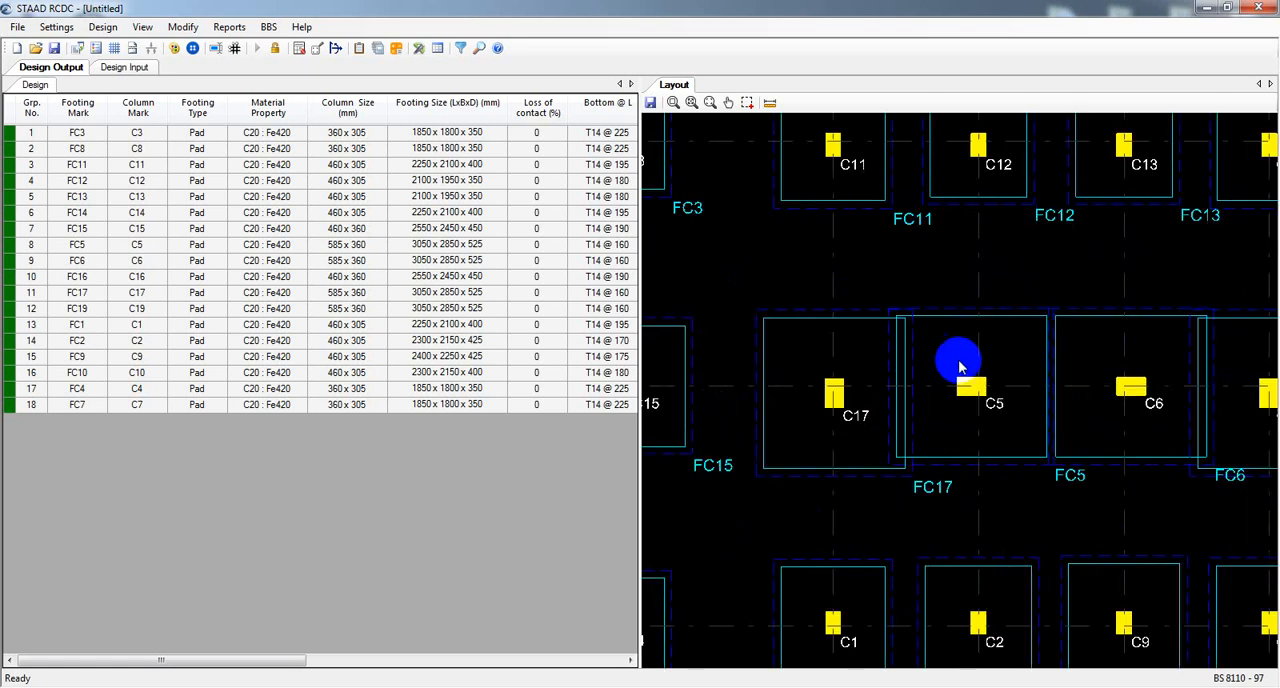
scroll(958, 366, down, 4)
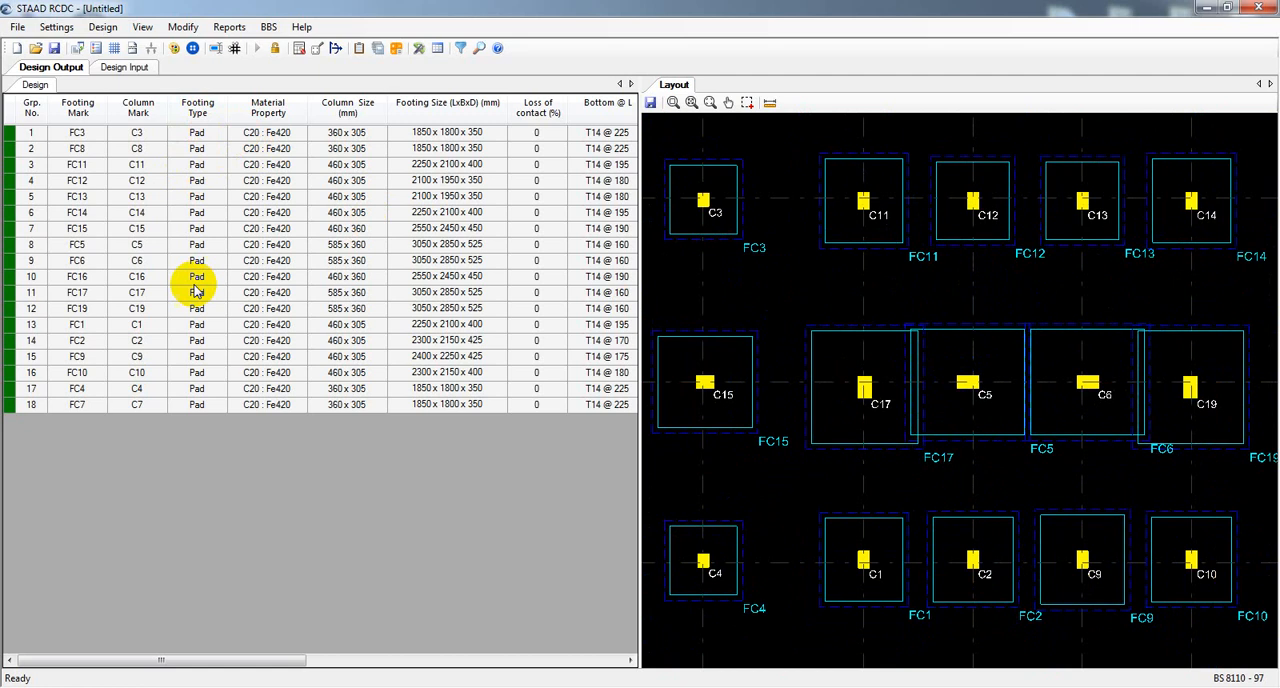
click(215, 134)
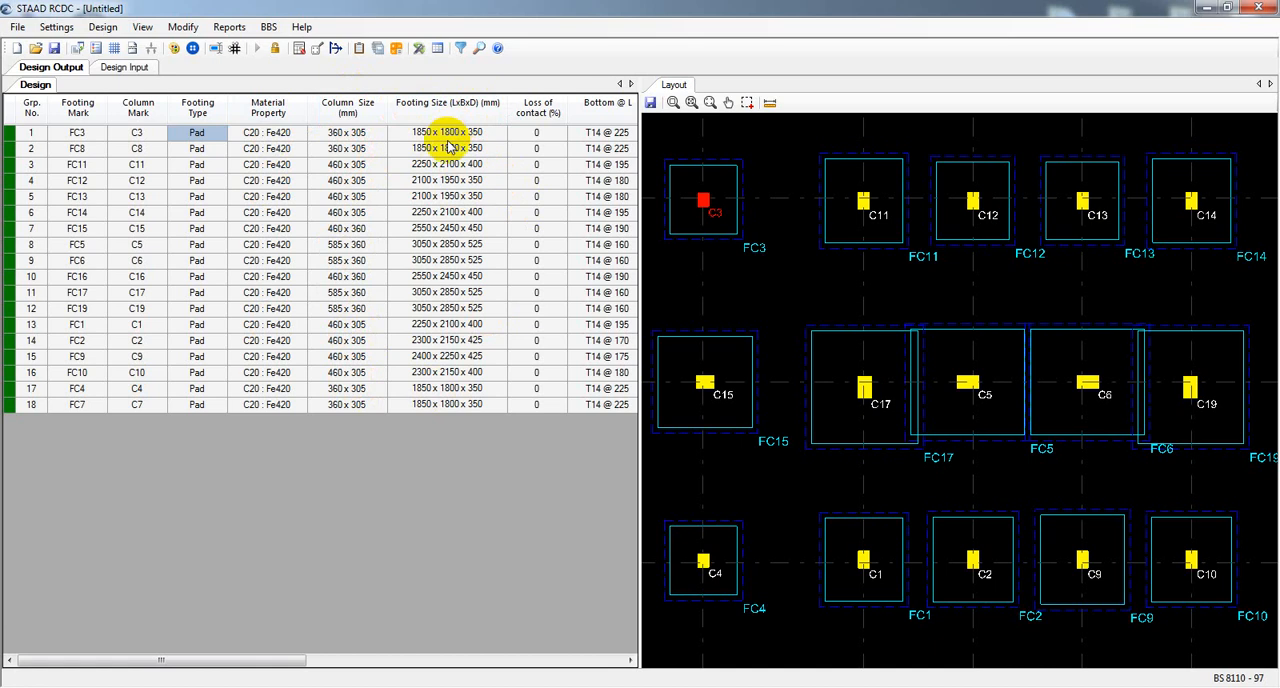
click(444, 137)
click(440, 164)
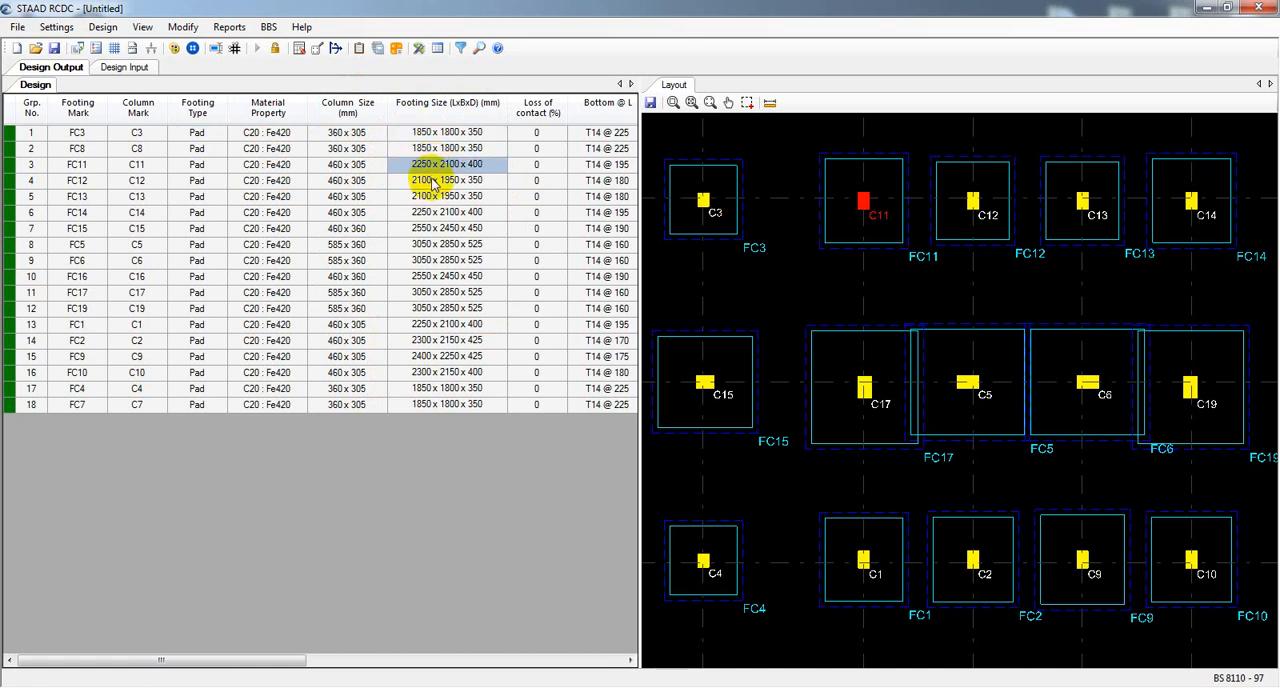
click(448, 181)
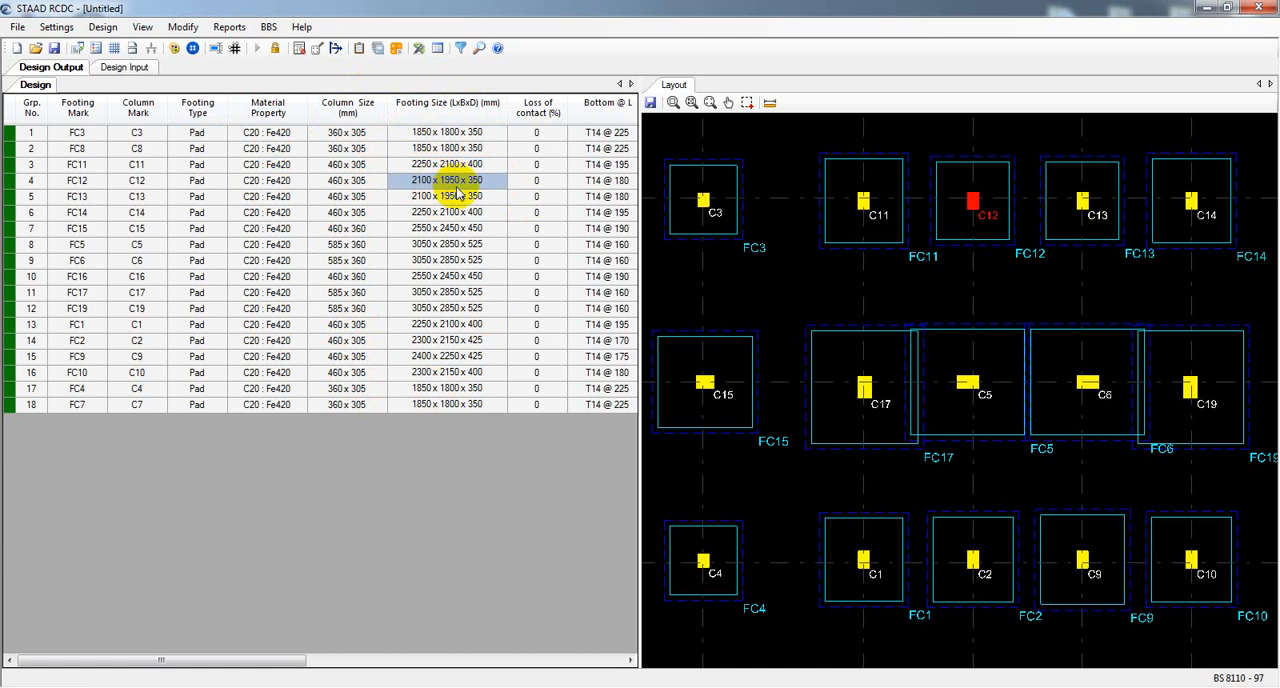
click(452, 212)
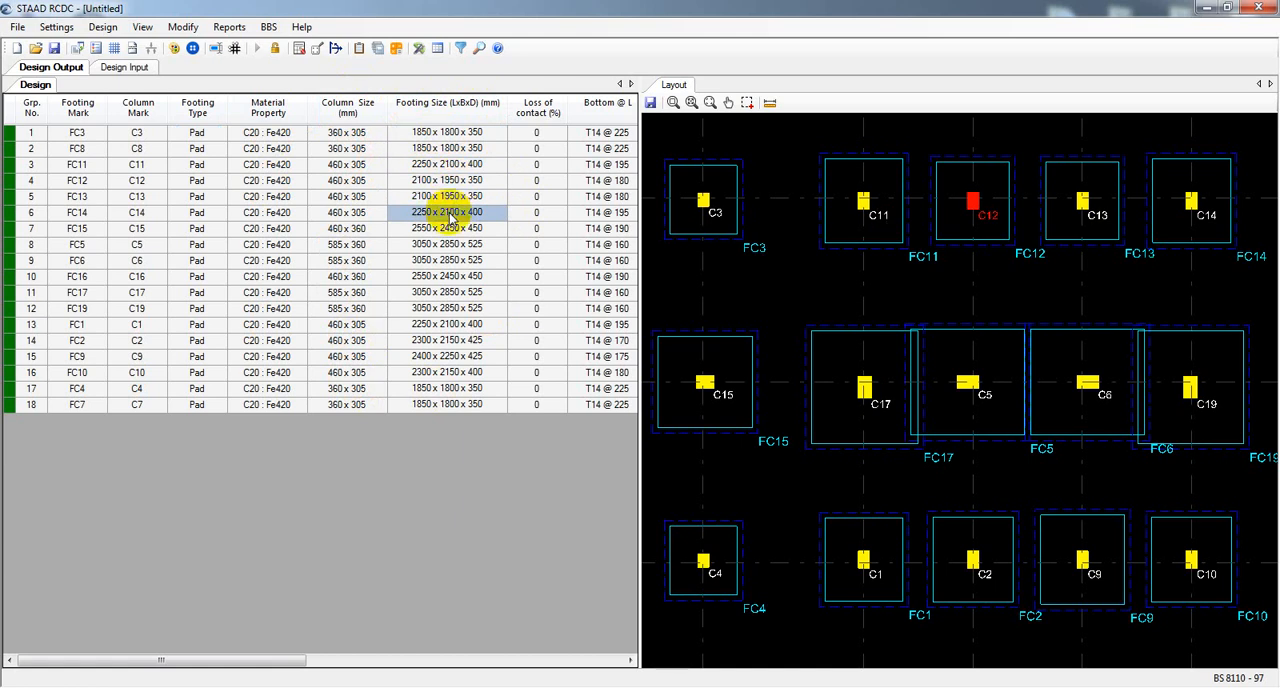
click(450, 260)
click(449, 278)
click(451, 313)
click(457, 370)
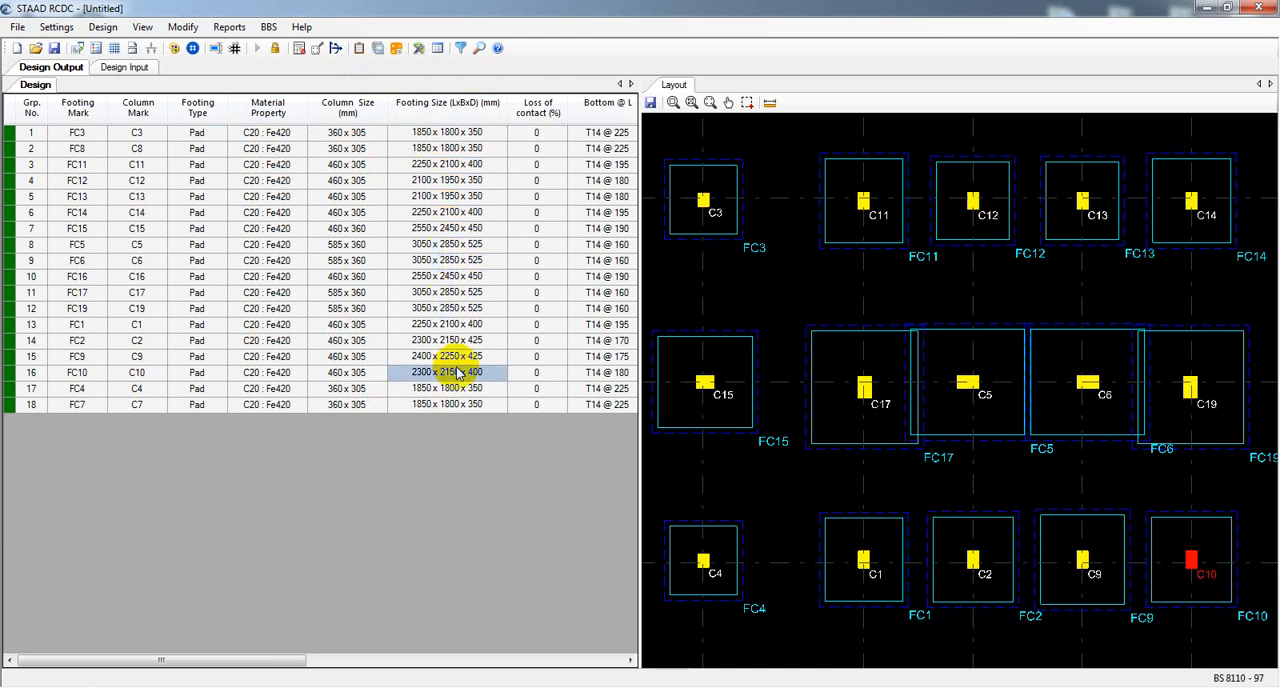
Compare the footing sizes and examine the bottom, top, stirrup and face bar reinforcement in the design output table, particularly the top steel of FC2 and FC9.
click(458, 391)
click(461, 406)
click(456, 384)
click(450, 292)
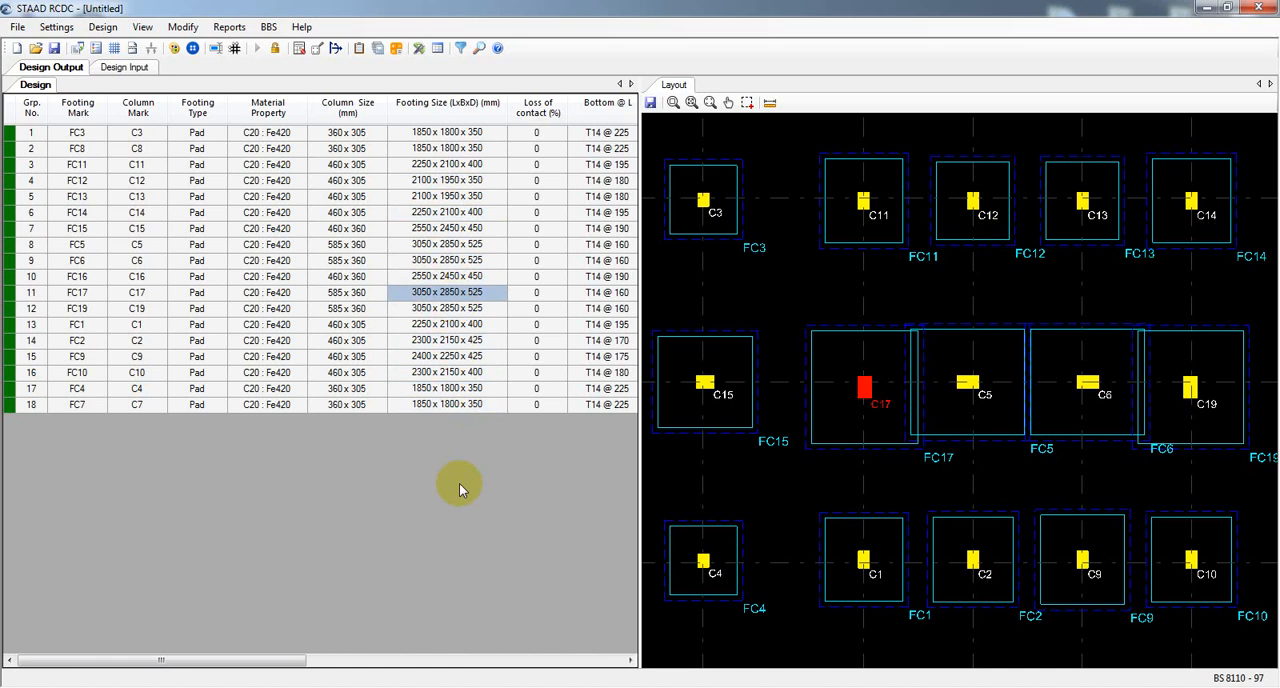
drag(243, 661, 403, 661)
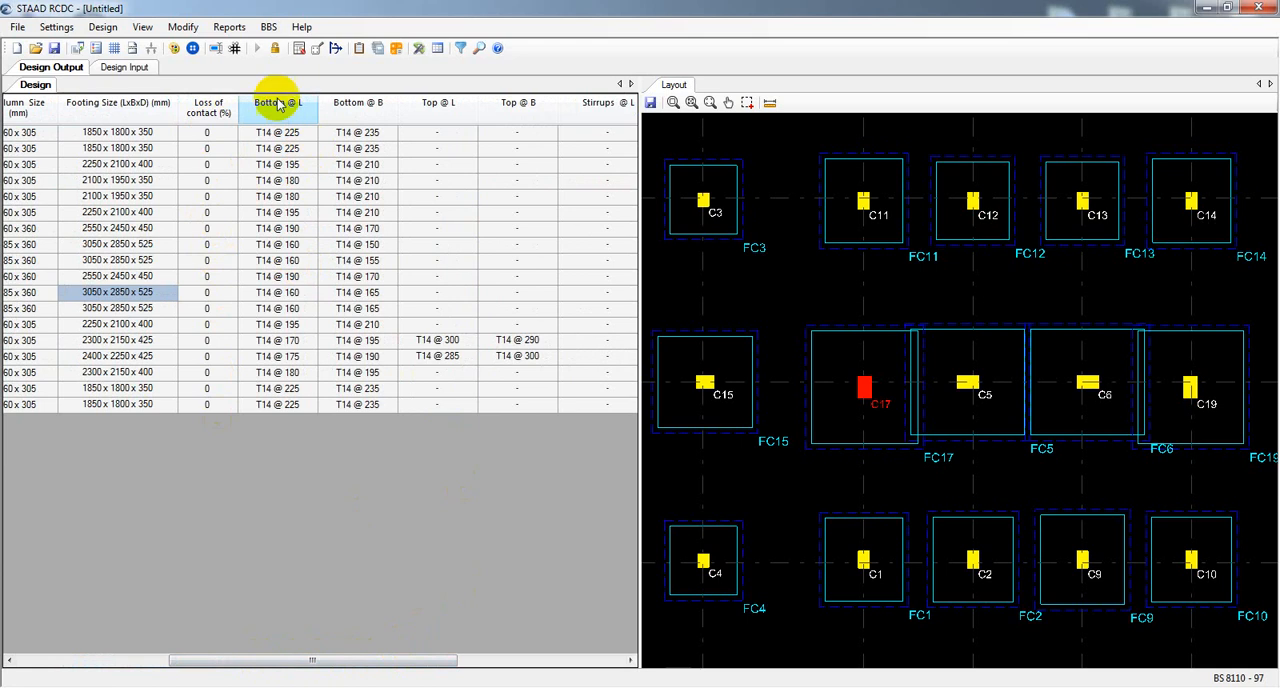
click(282, 134)
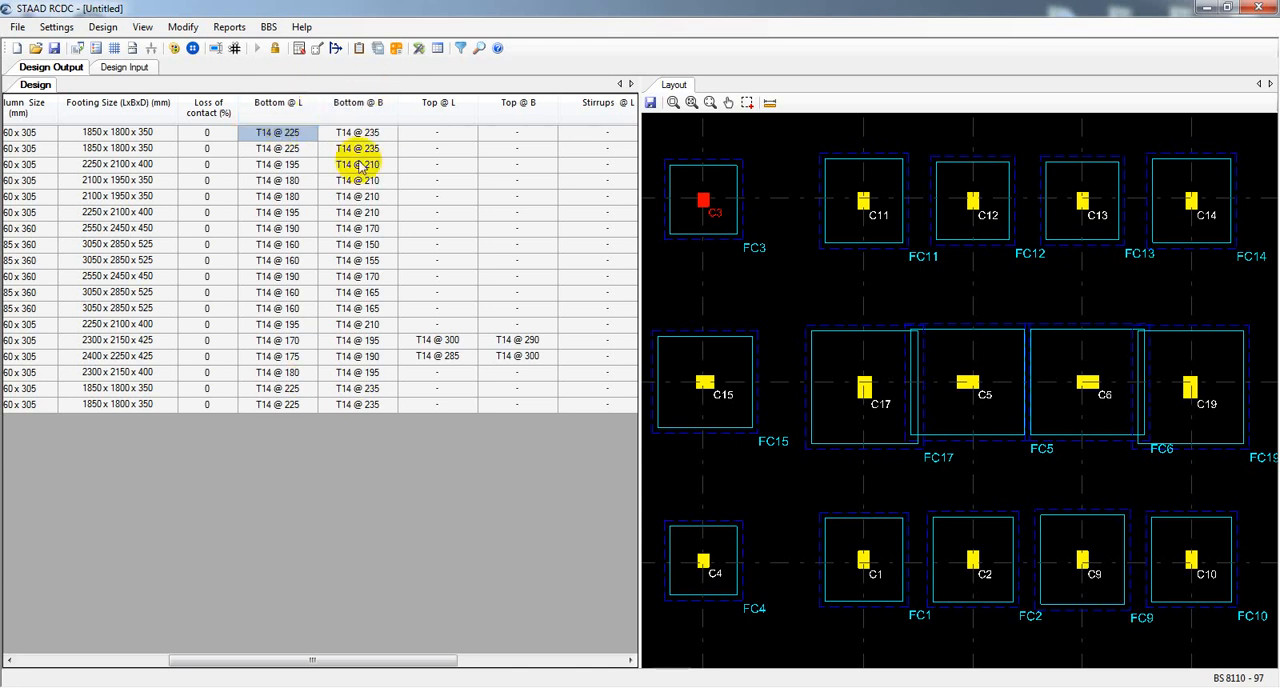
click(447, 342)
click(515, 341)
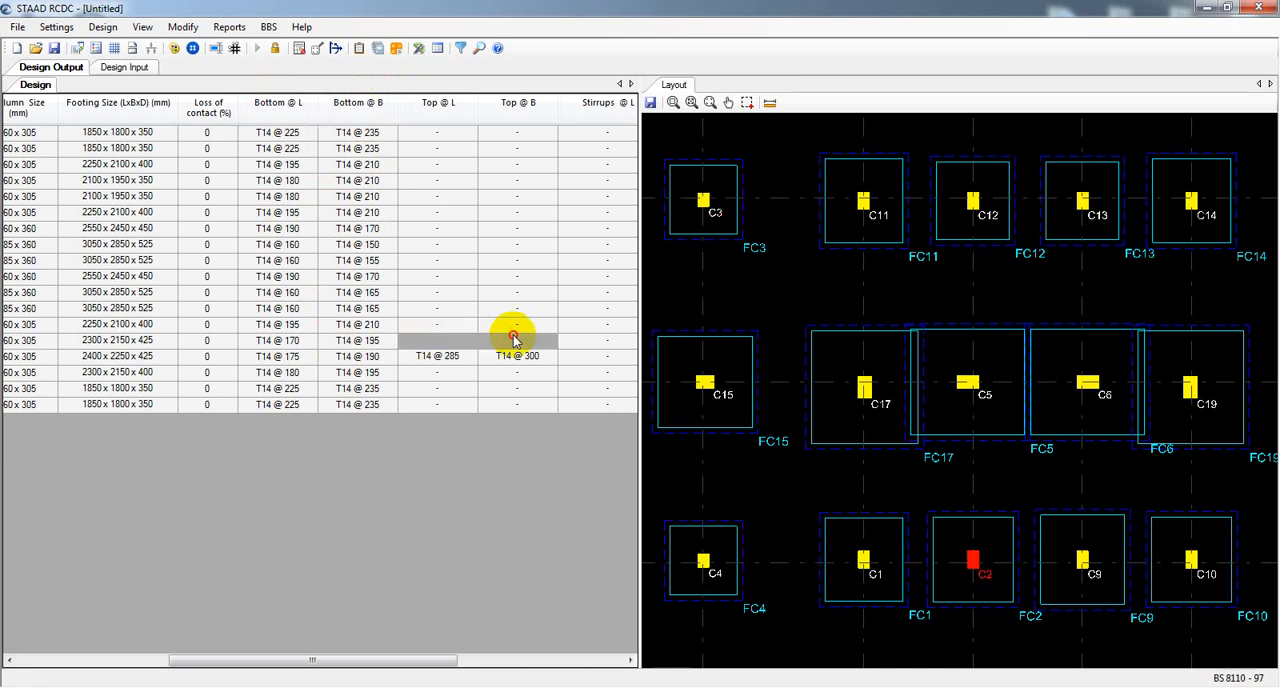
click(515, 358)
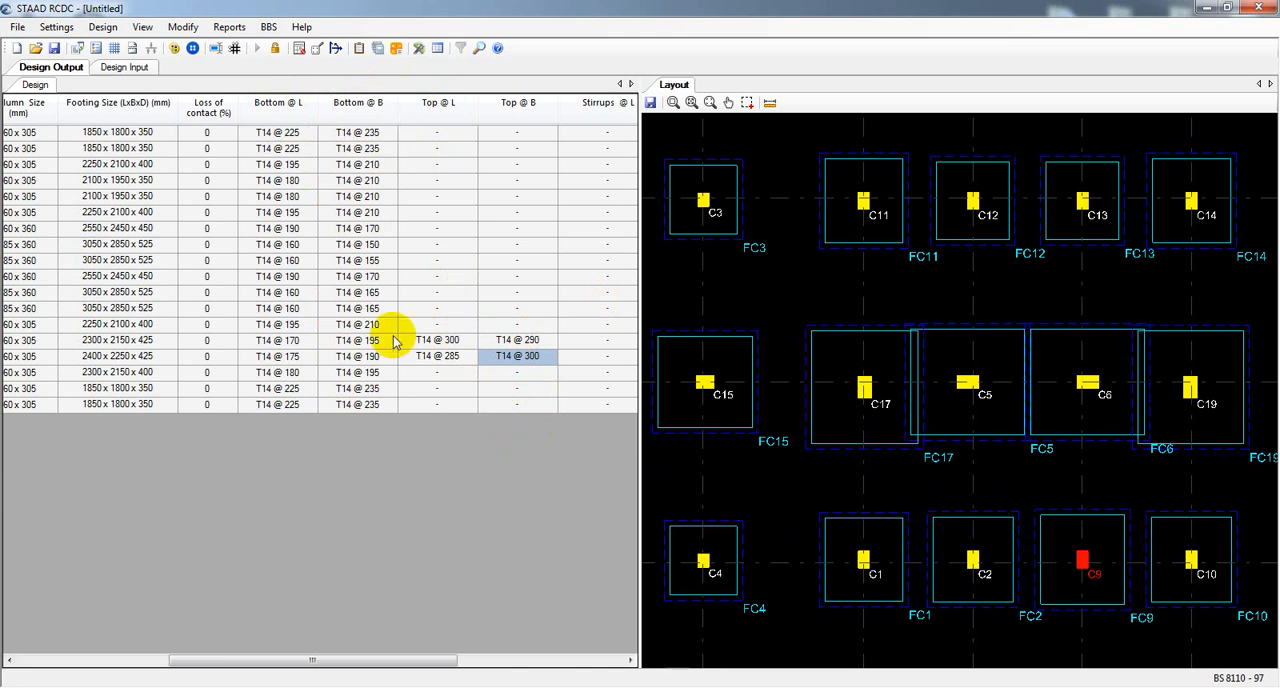
click(431, 358)
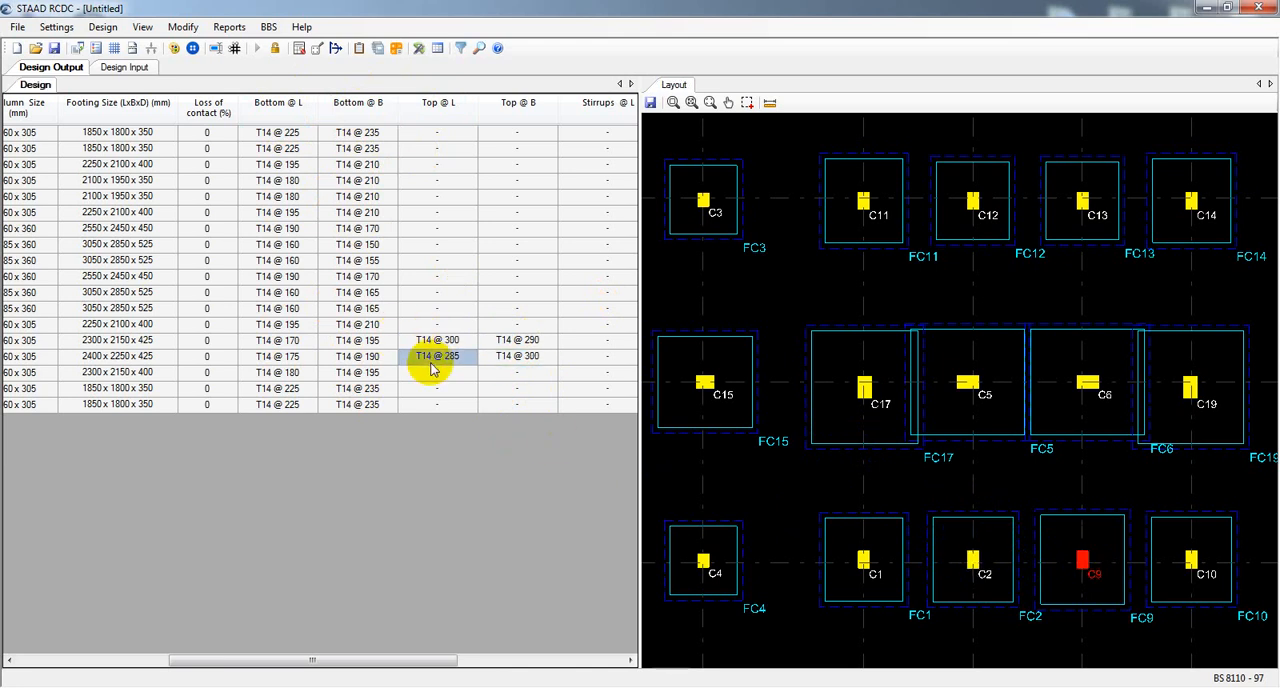
click(432, 340)
click(436, 357)
click(431, 340)
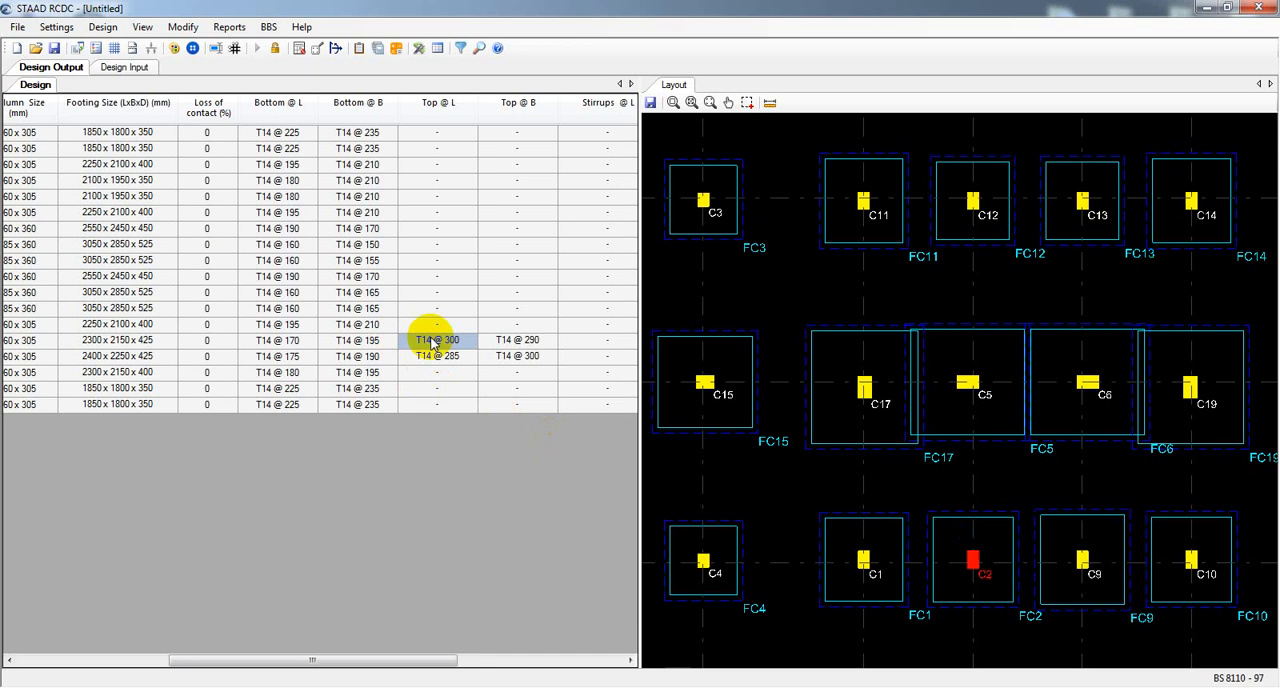
click(436, 357)
click(434, 340)
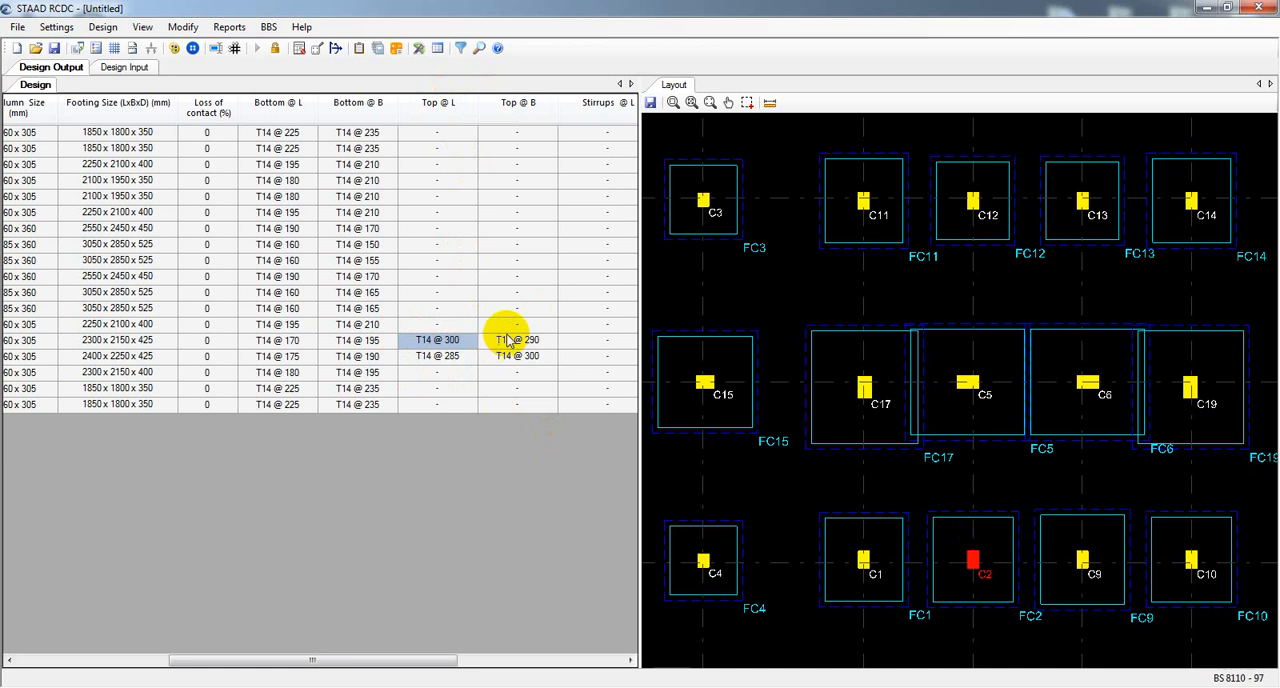
drag(380, 665, 495, 632)
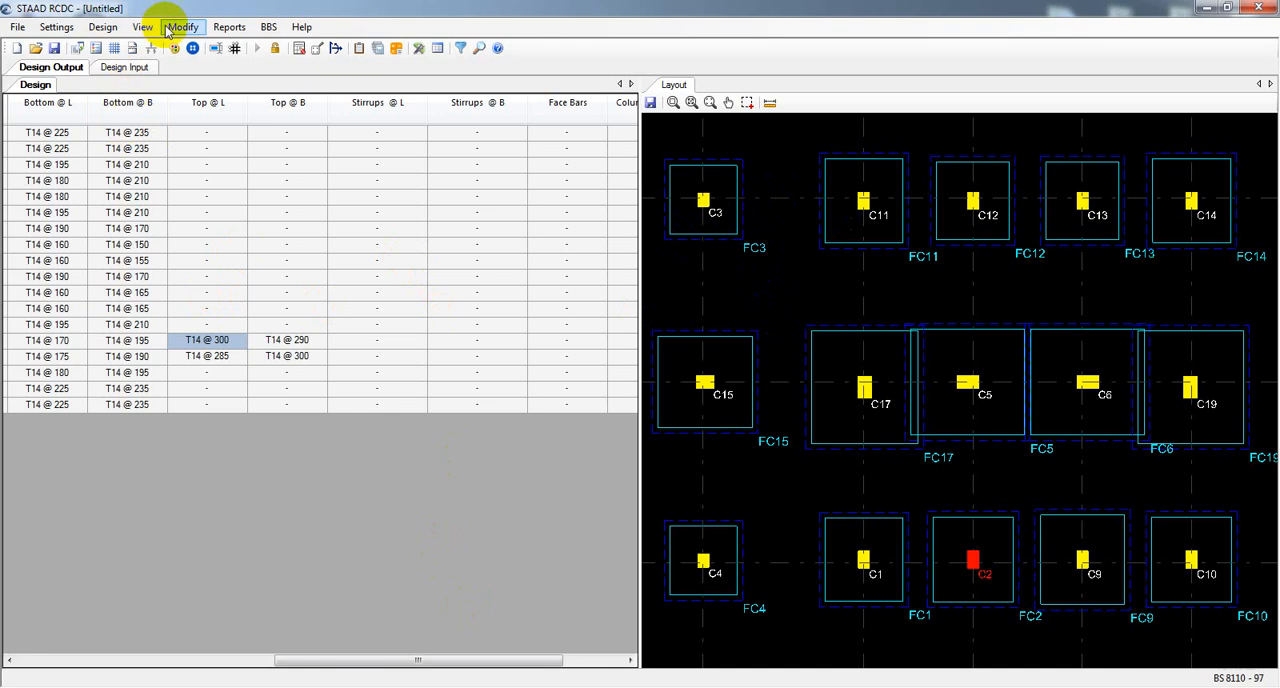
click(180, 27)
mouse_move(212, 33)
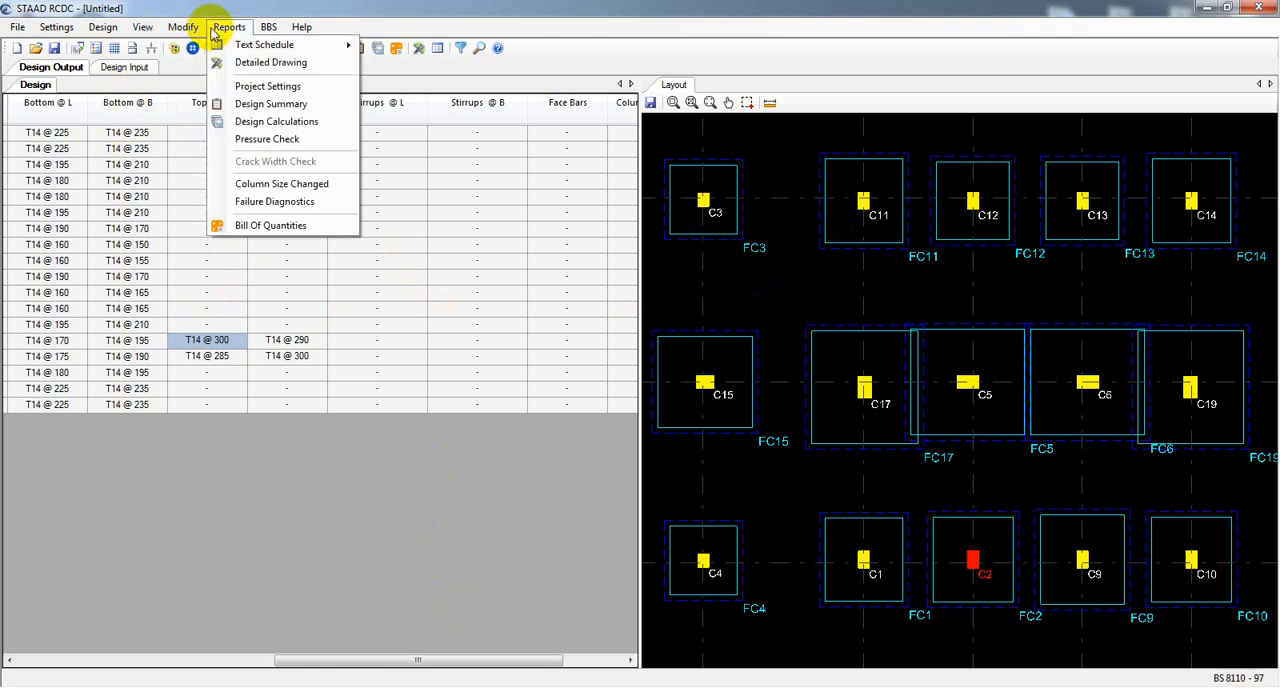
mouse_move(320, 44)
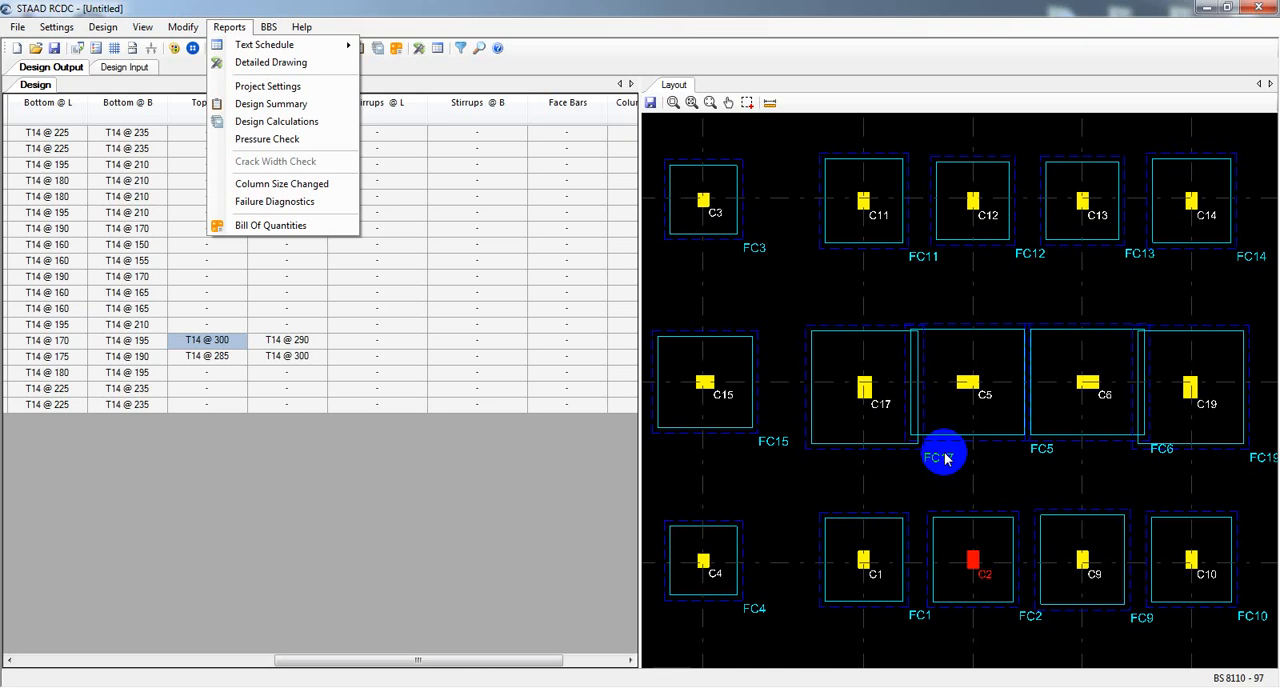
click(617, 546)
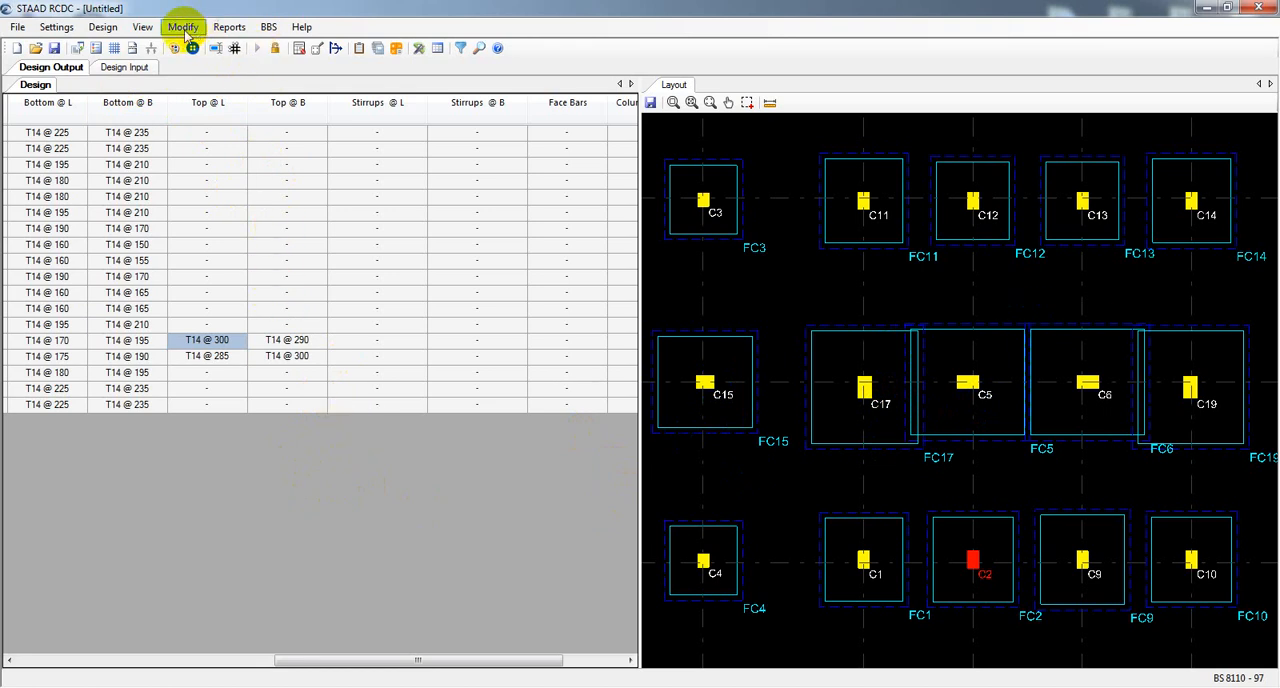
Set up a detailed drawing of footing FC2 only, including its Plan, Section @ L and Section @ B.
click(229, 29)
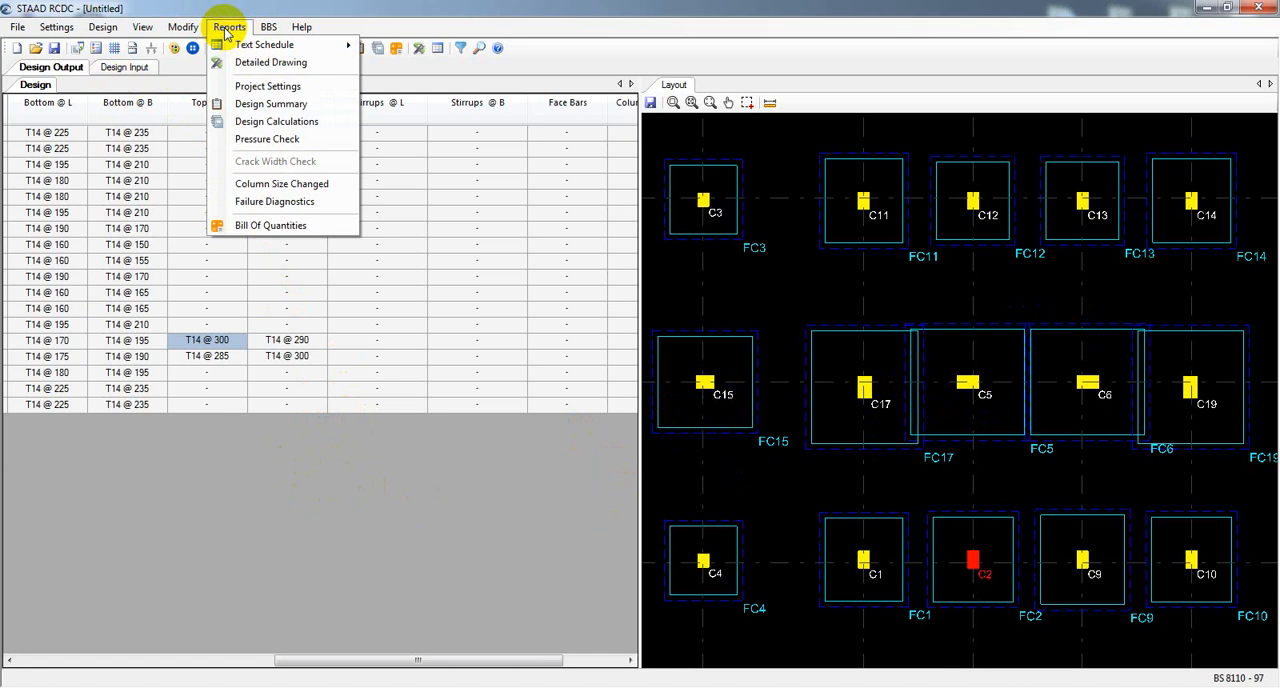
click(279, 63)
drag(563, 165, 352, 130)
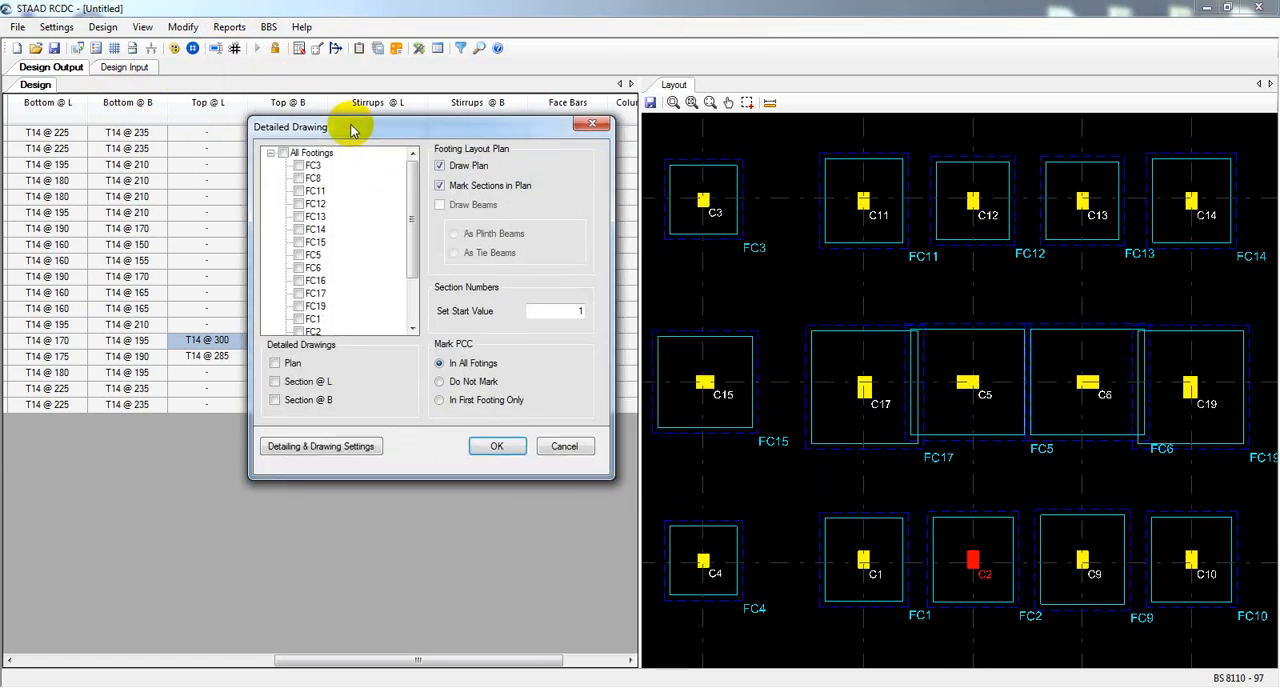
mouse_move(414, 180)
mouse_down()
mouse_move(414, 331)
mouse_move(412, 170)
mouse_up()
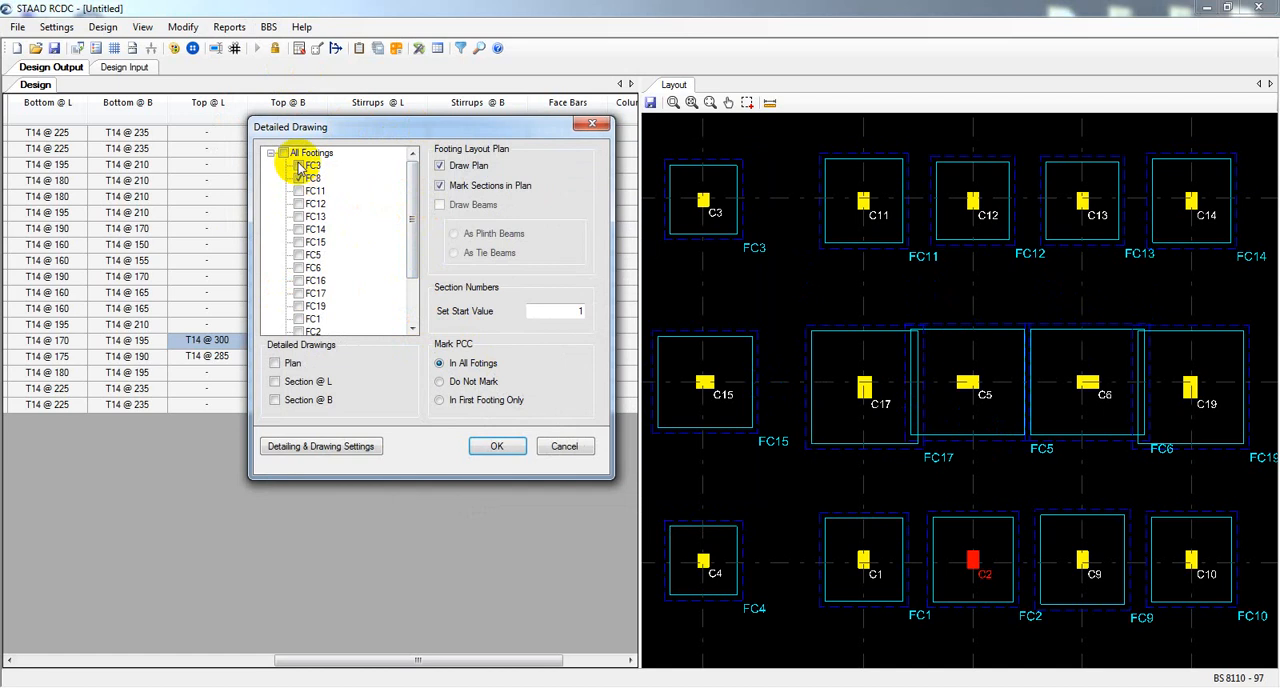
click(988, 583)
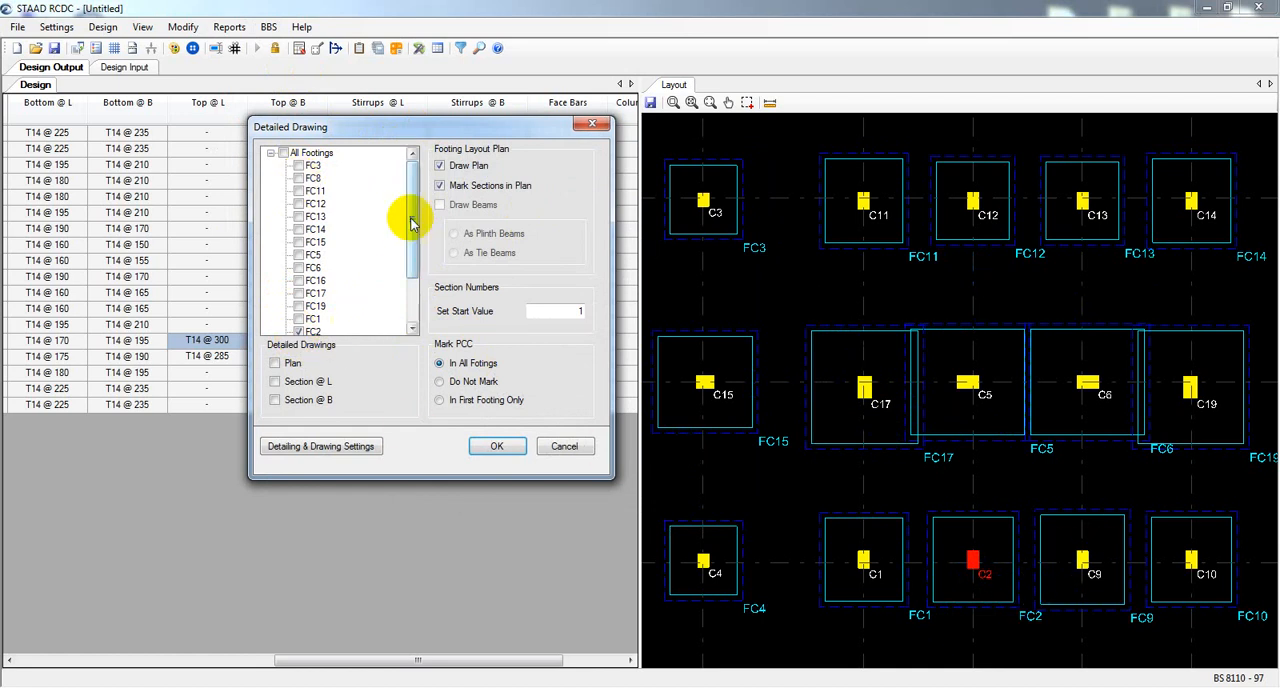
drag(409, 222, 400, 285)
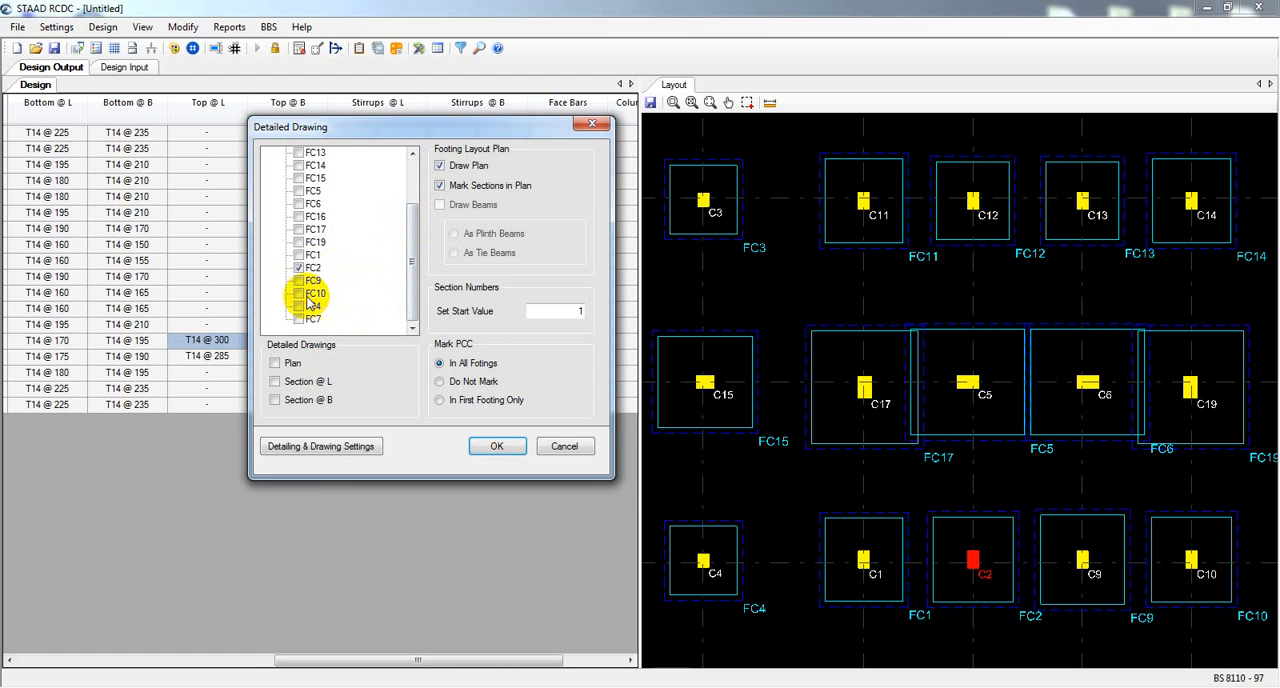
drag(411, 263, 412, 214)
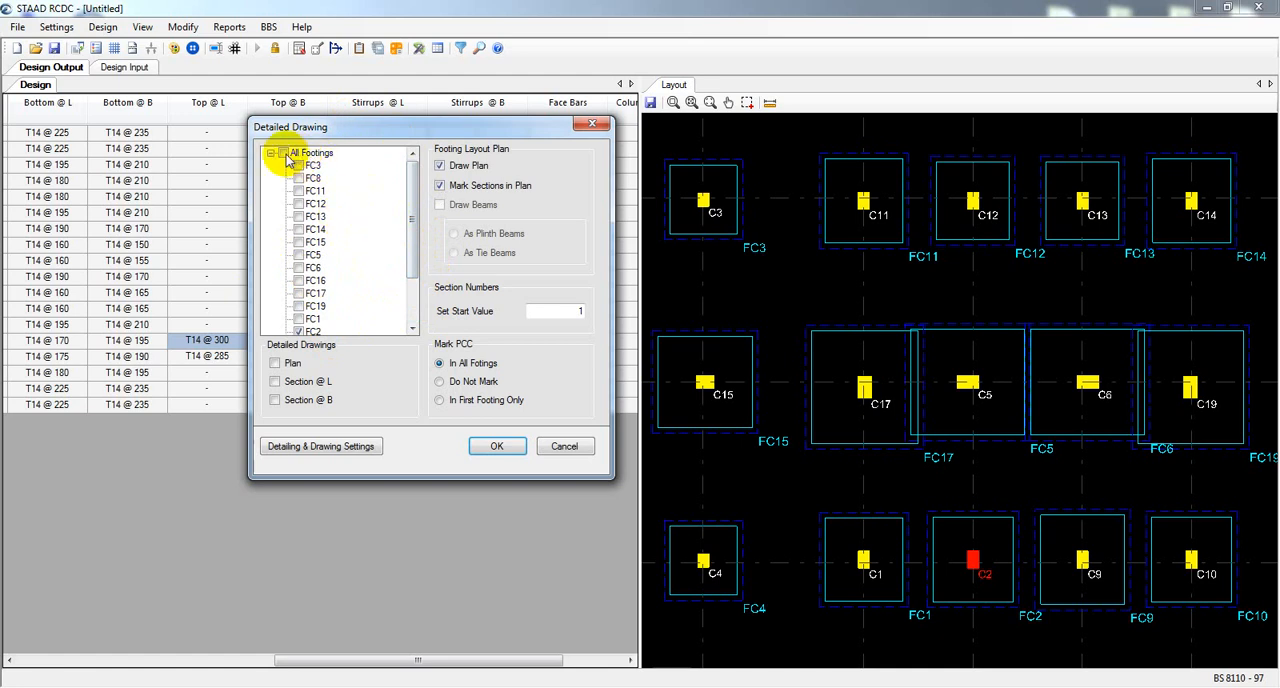
drag(411, 212, 426, 278)
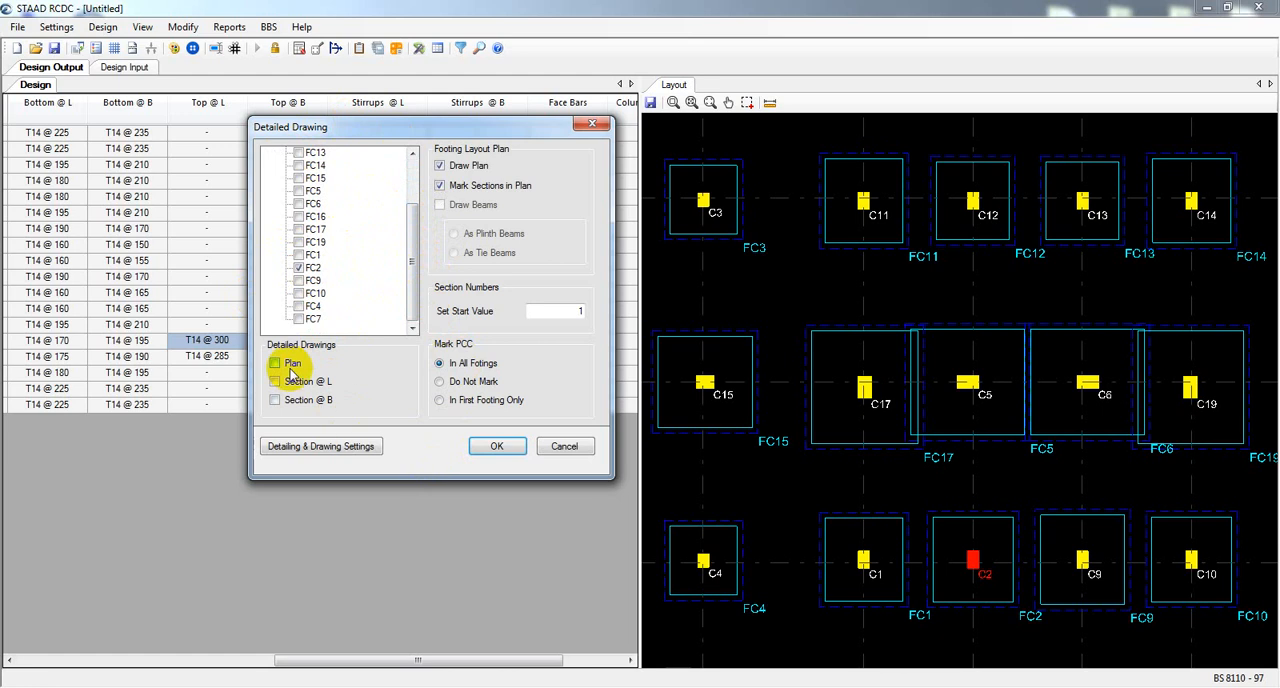
click(287, 384)
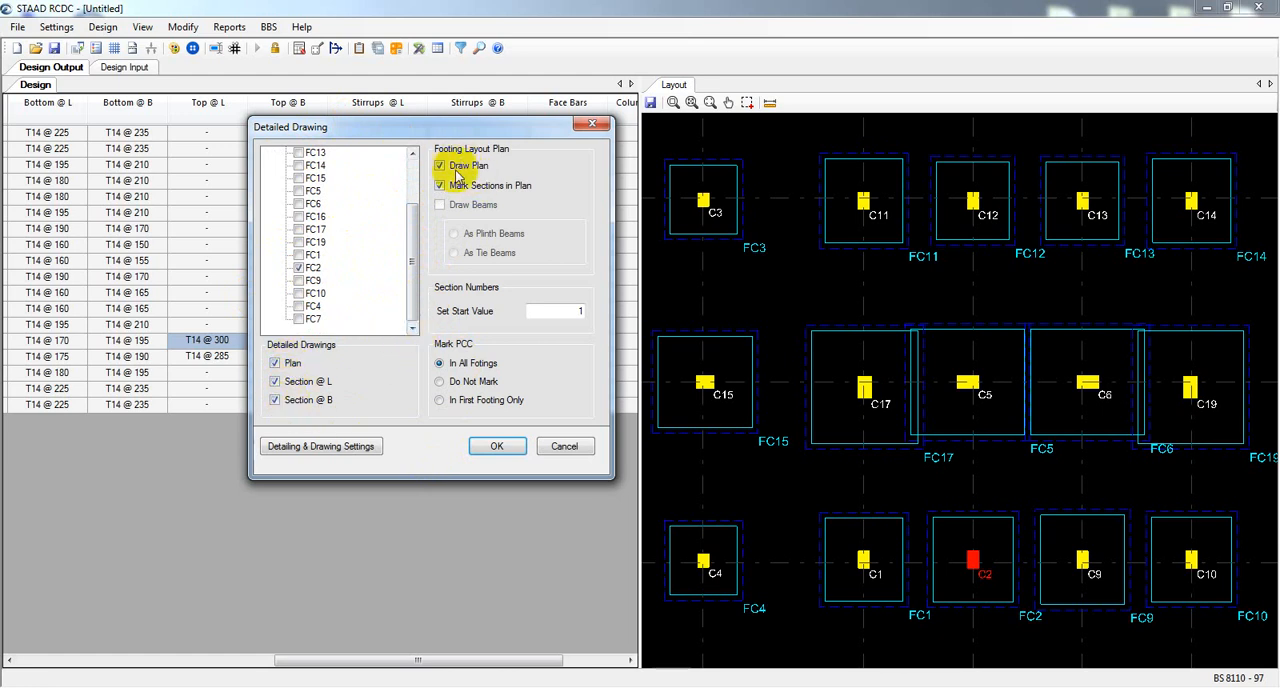
Review the bottom steel leg and face reinforcement lap length in the detailing and drawing settings and choose a drawing scale of 1 : 25.
click(302, 448)
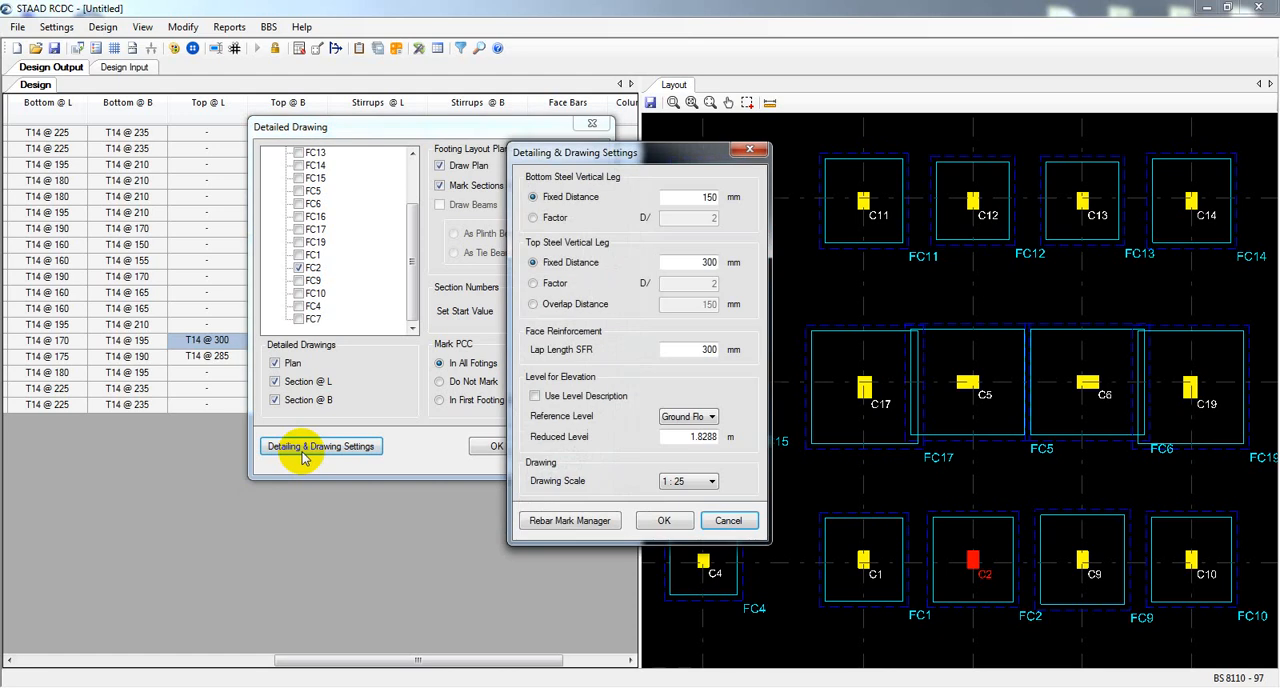
drag(651, 141, 686, 150)
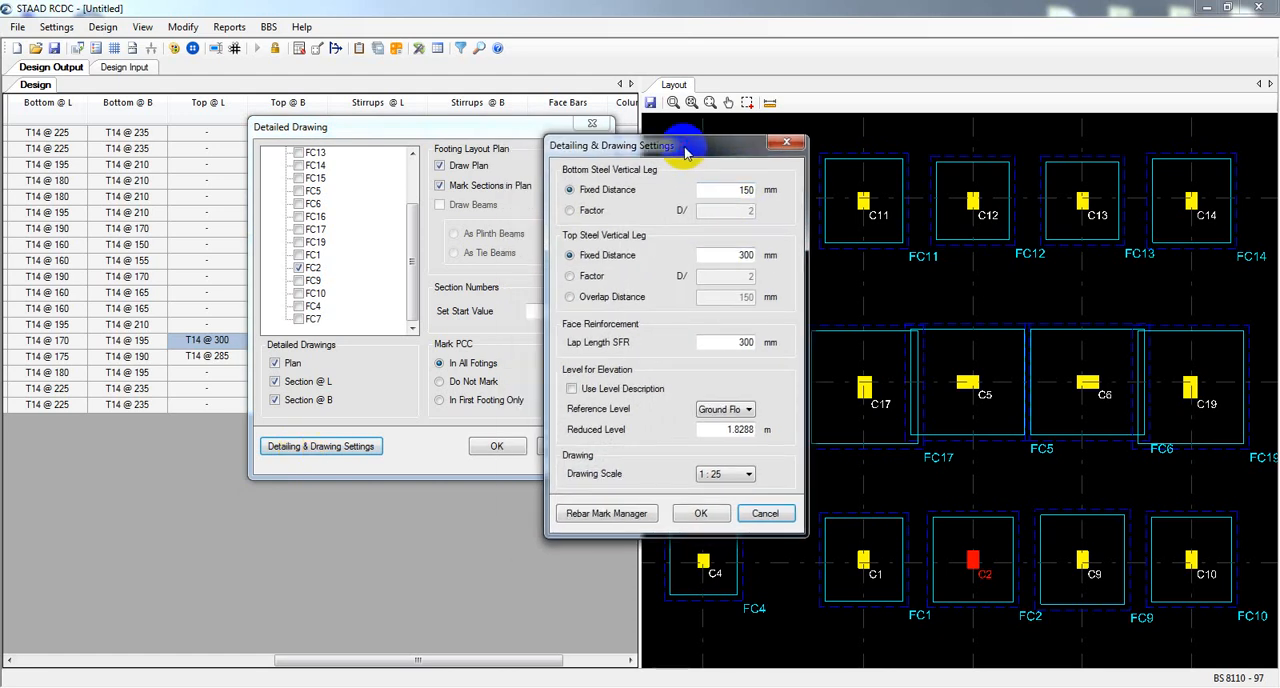
double_click(740, 189)
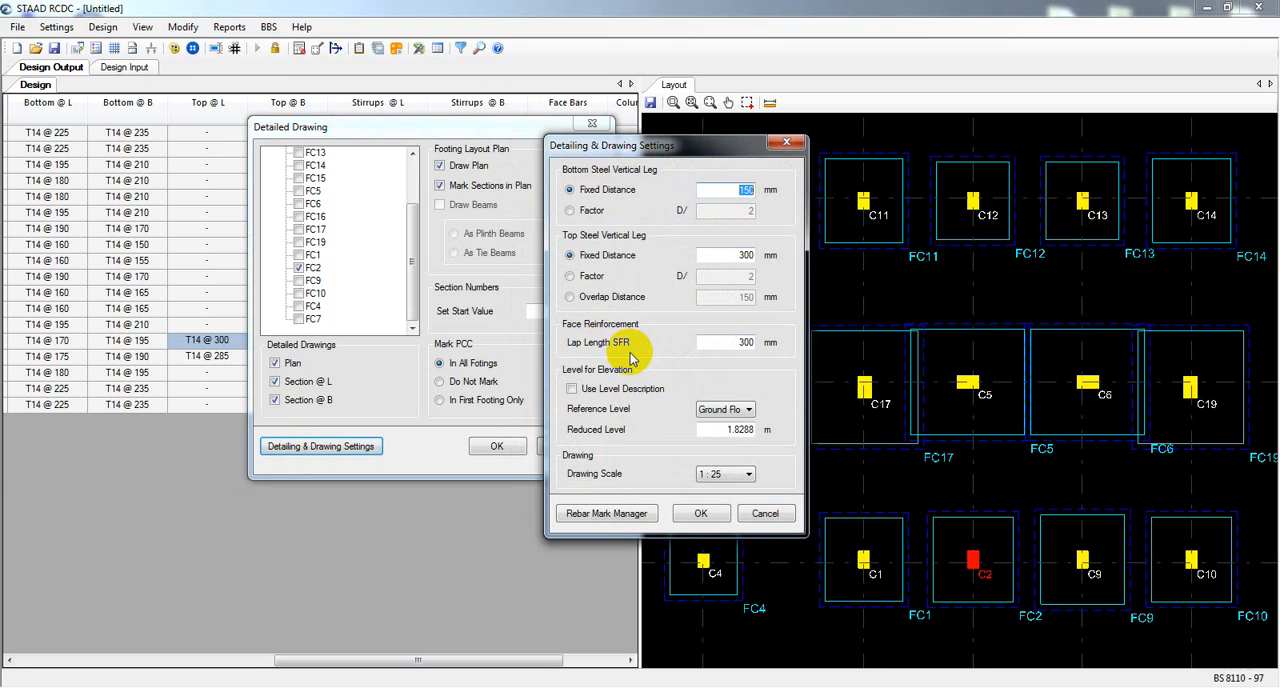
double_click(740, 342)
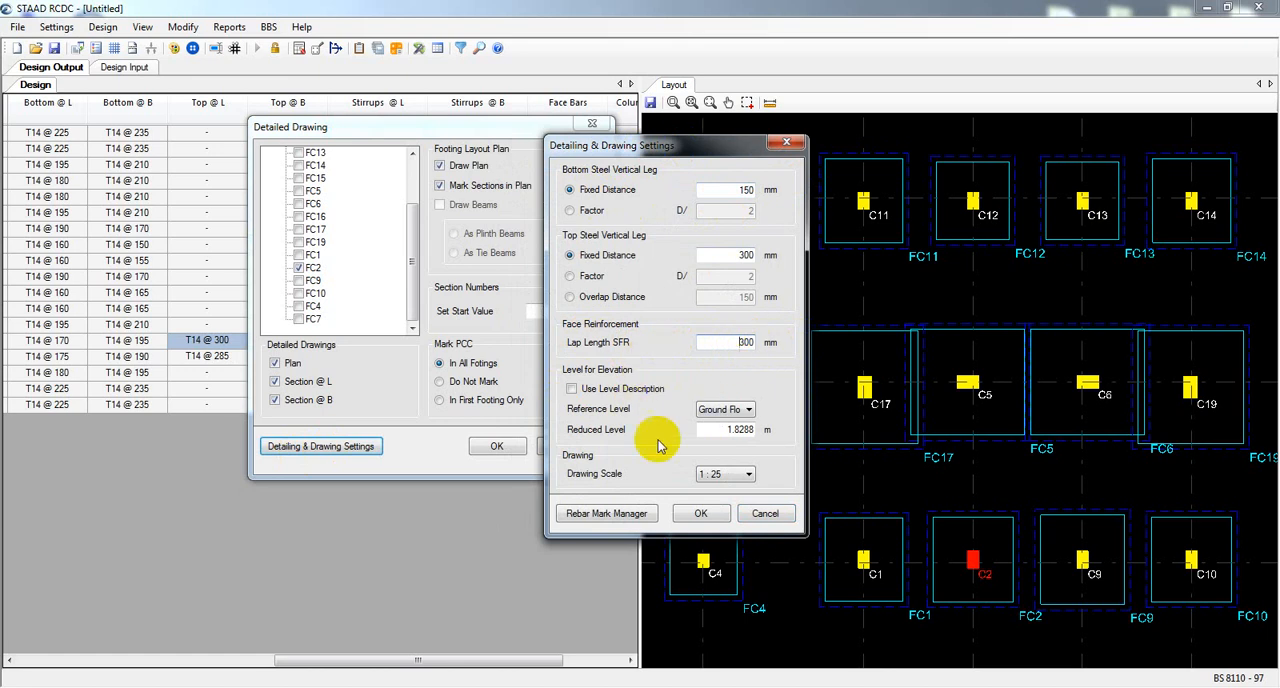
click(727, 473)
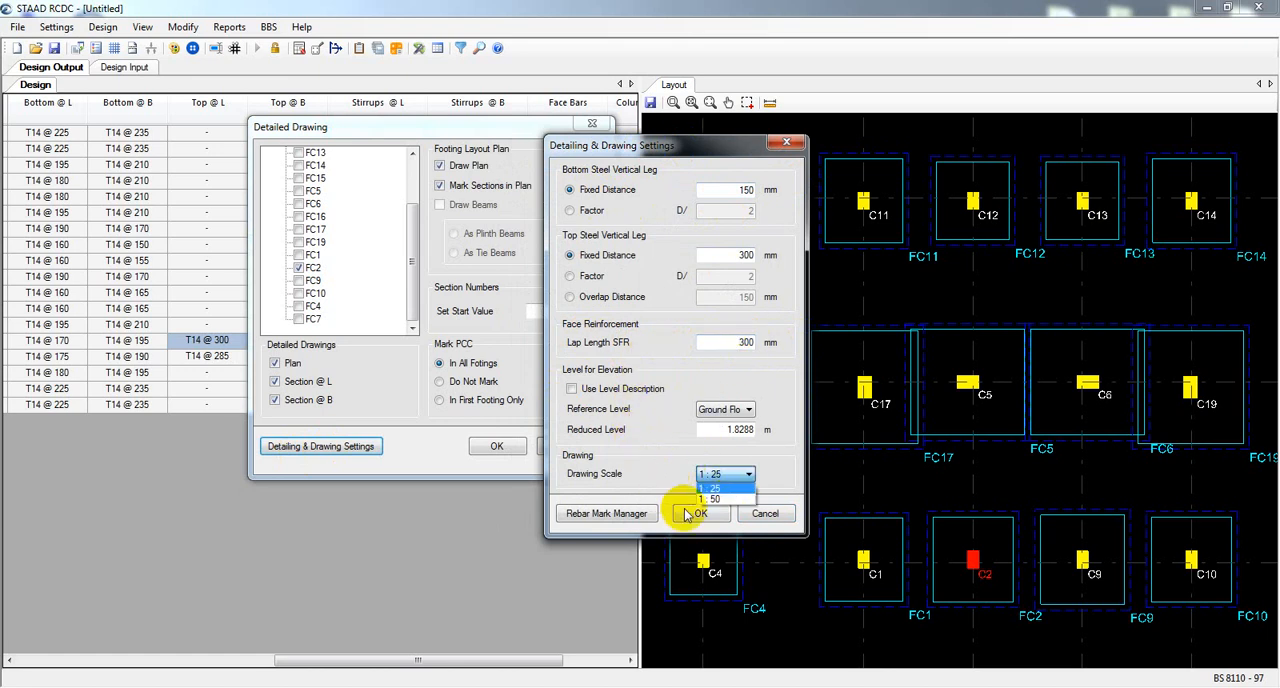
click(710, 487)
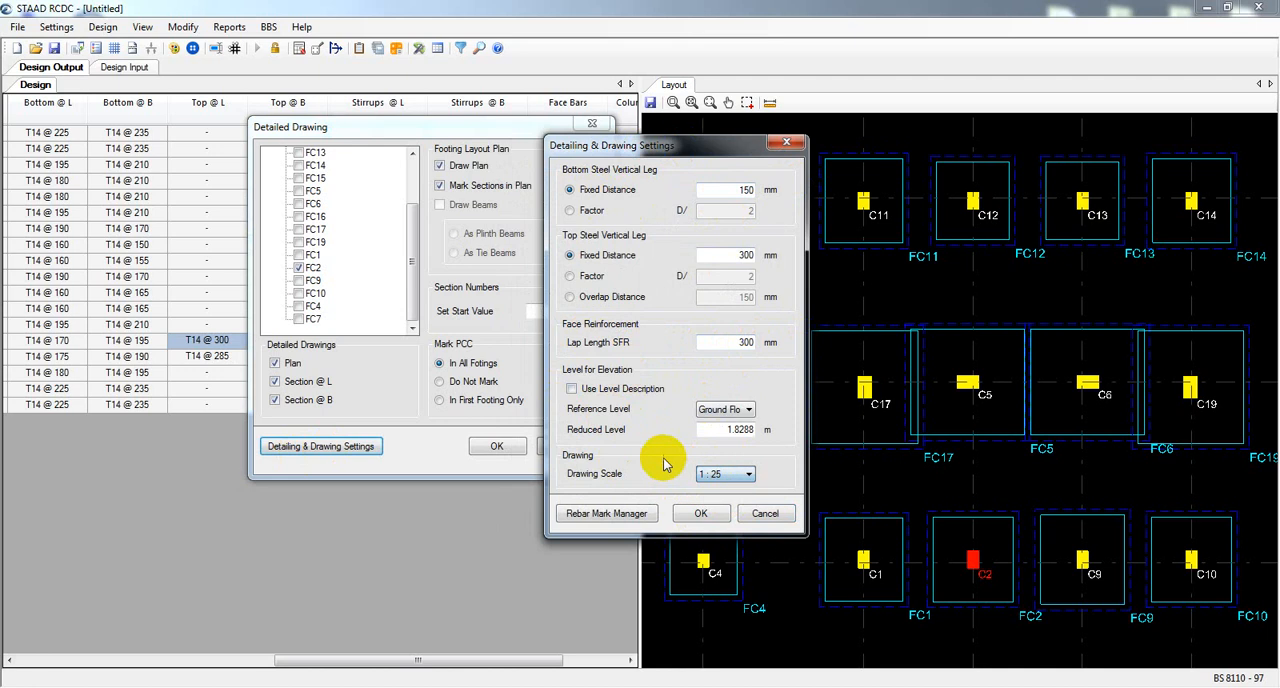
Remove the bar diameter prefix from the main rebar mark and set its suffix to "mm Bar" in the Rebar Mark Manager.
click(598, 517)
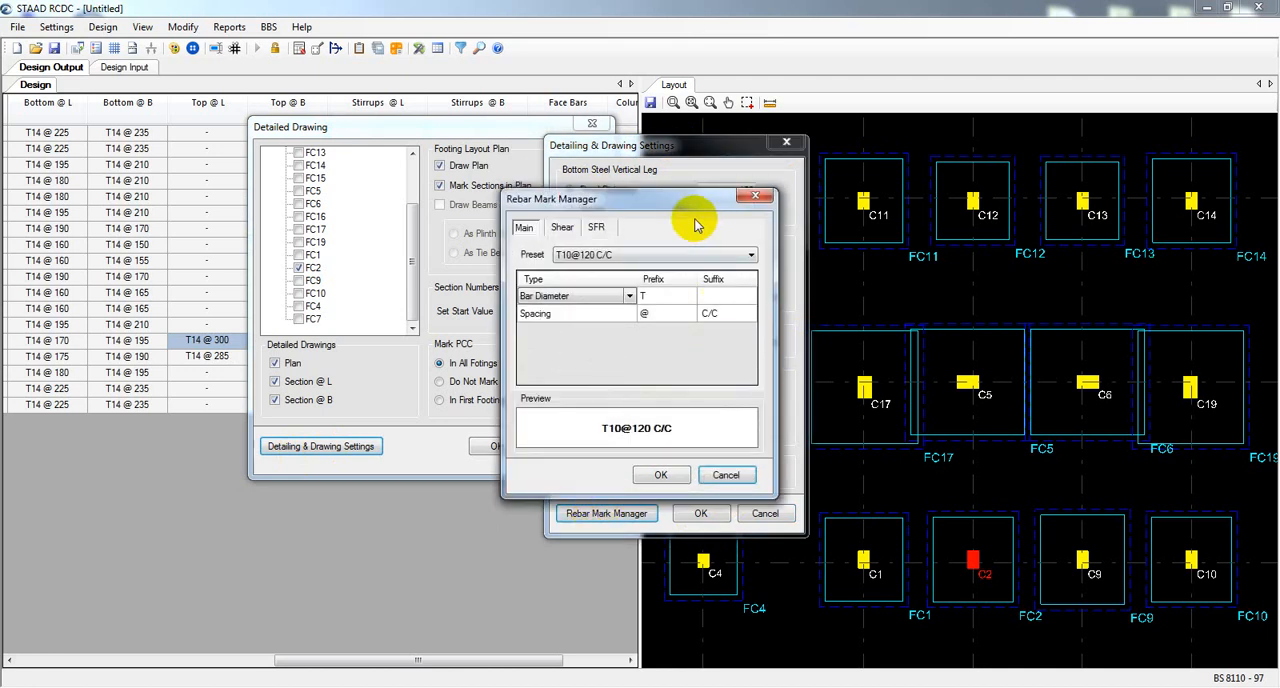
drag(672, 192, 584, 188)
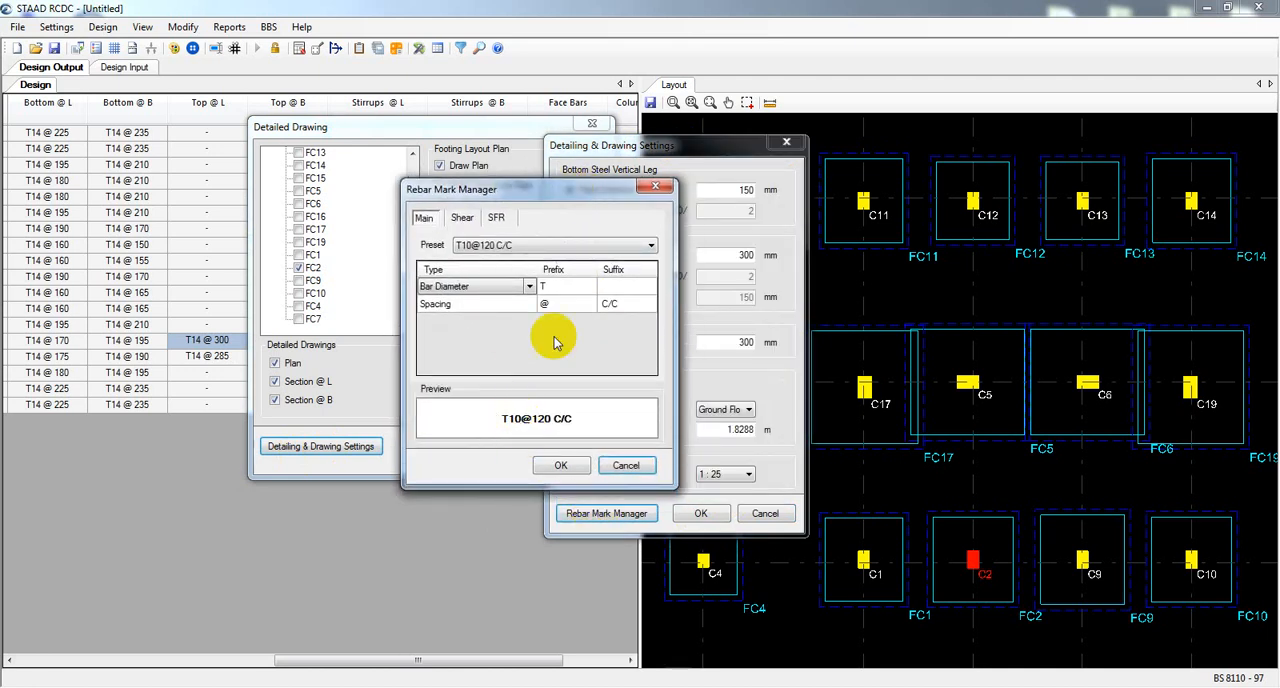
click(565, 287)
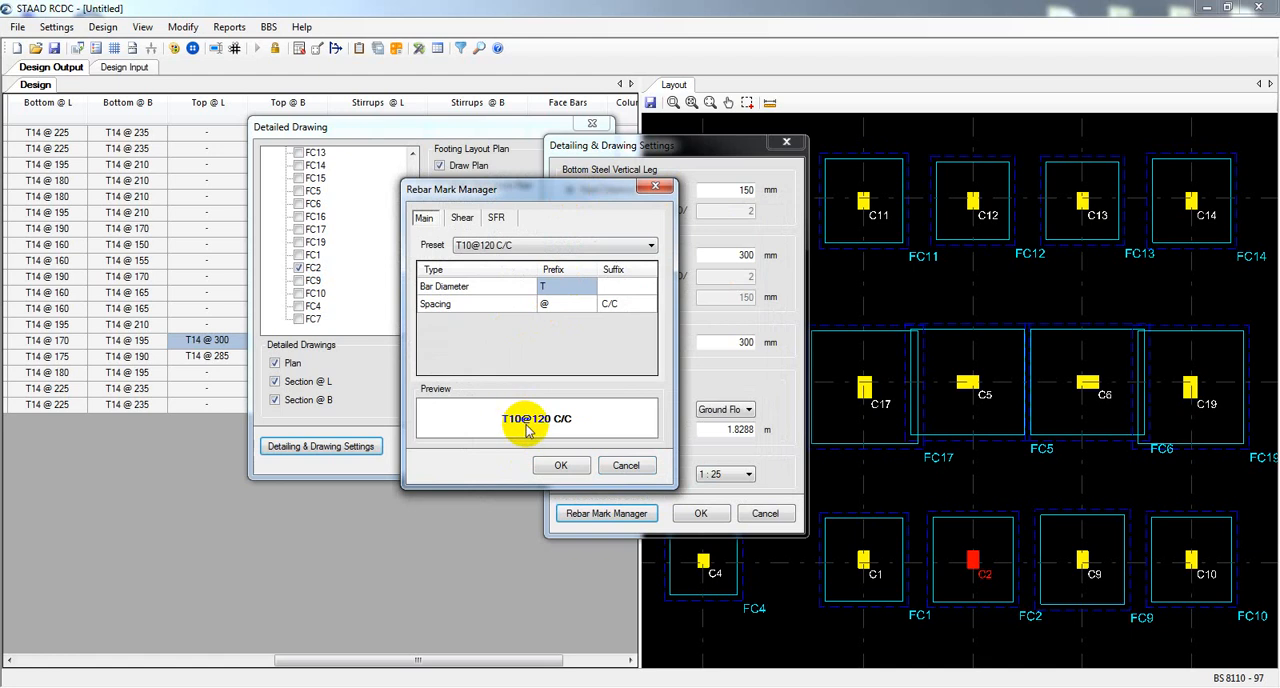
click(555, 288)
drag(557, 286, 530, 290)
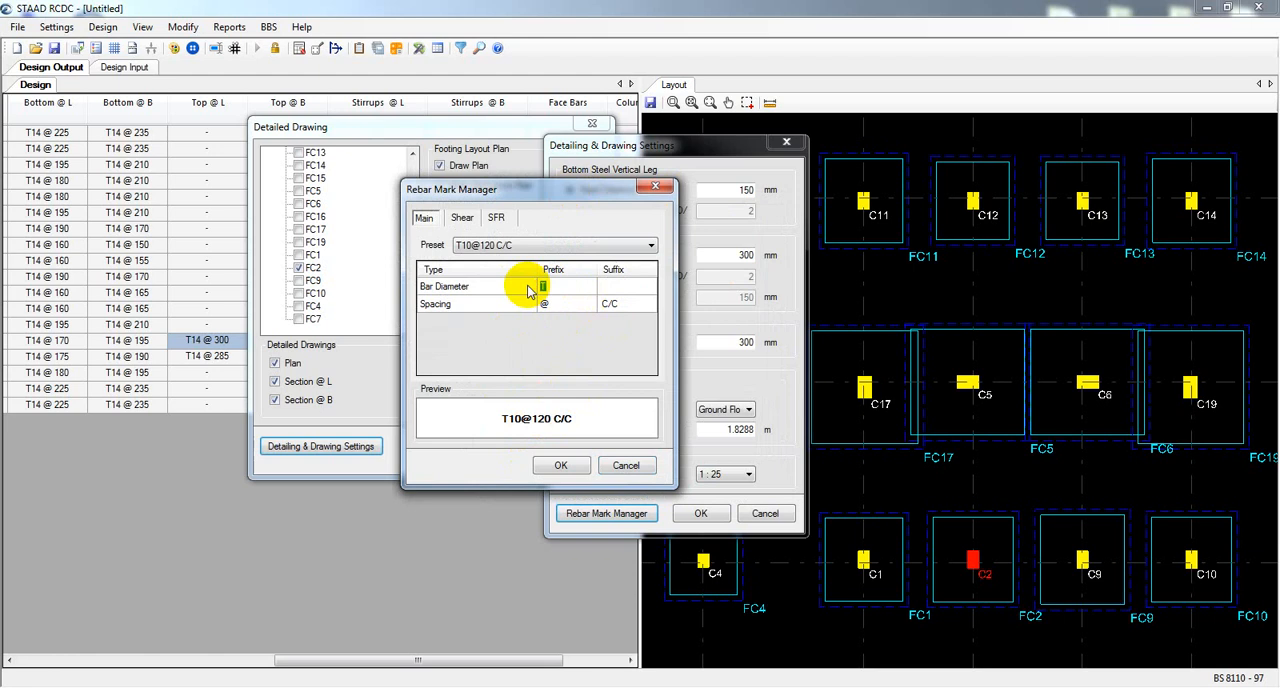
click(610, 286)
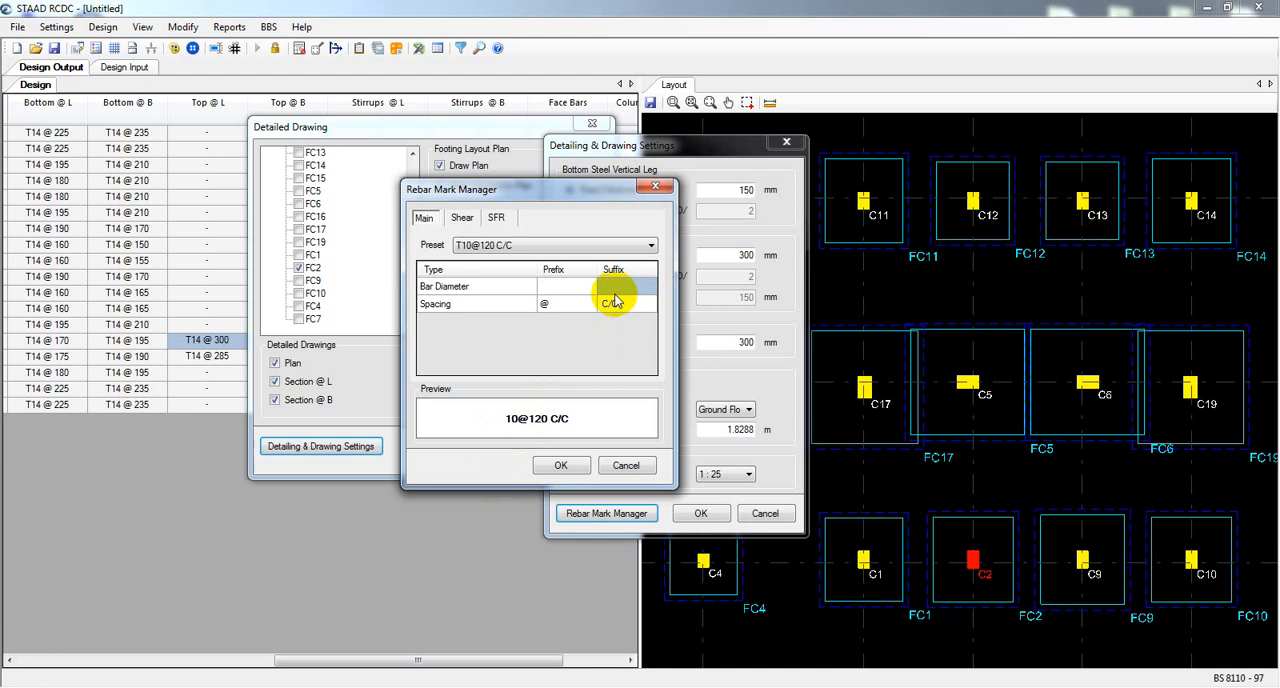
text(mm Bar)
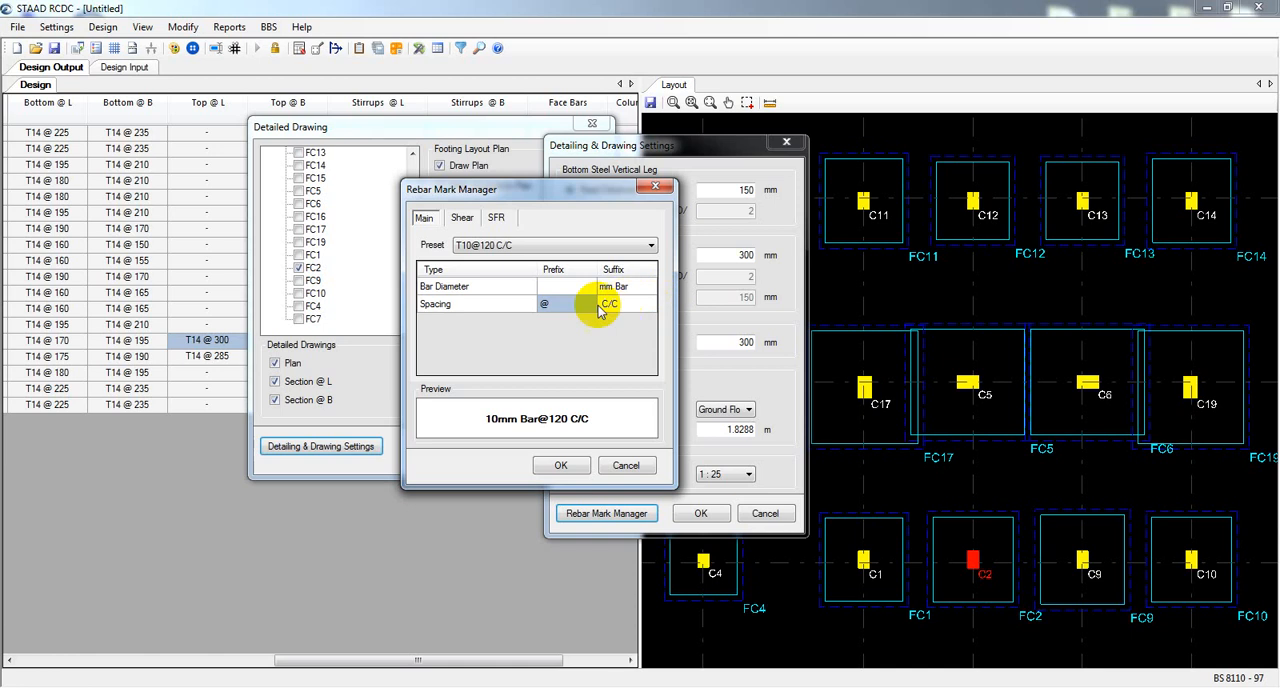
Set the main rebar mark's spacing suffix to "mm C/C" and check the Shear and SFR mark formats.
click(610, 306)
click(607, 306)
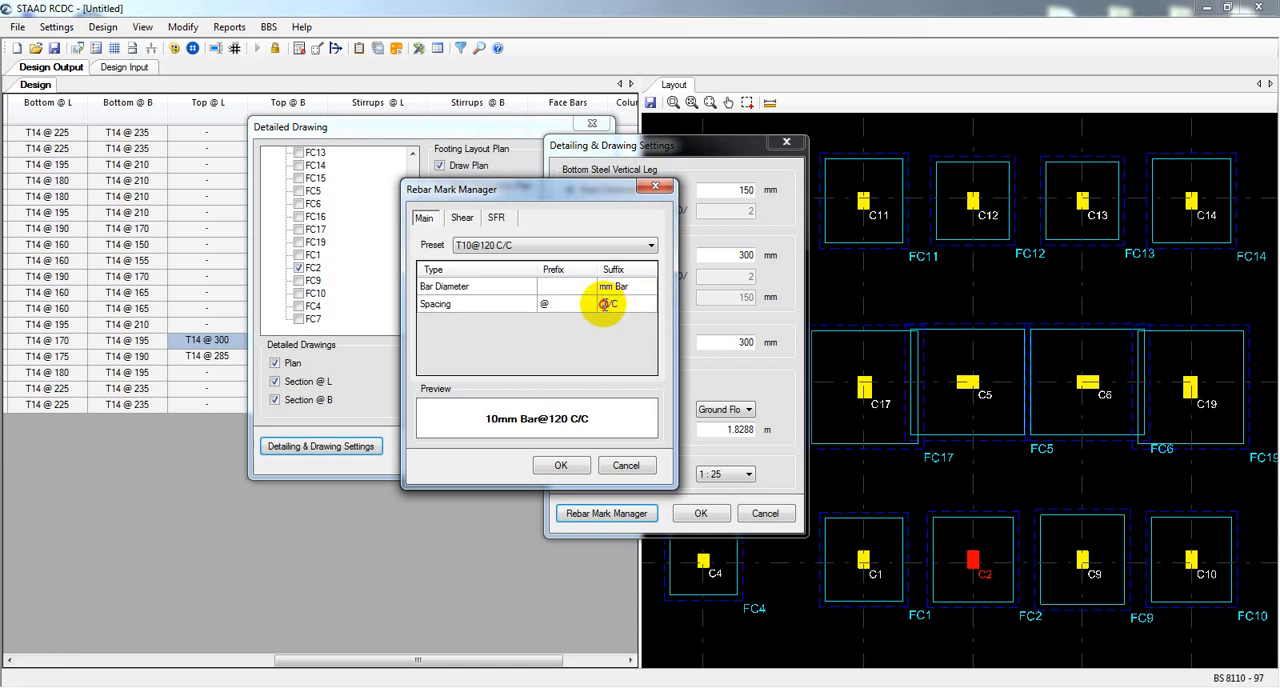
text(mm)
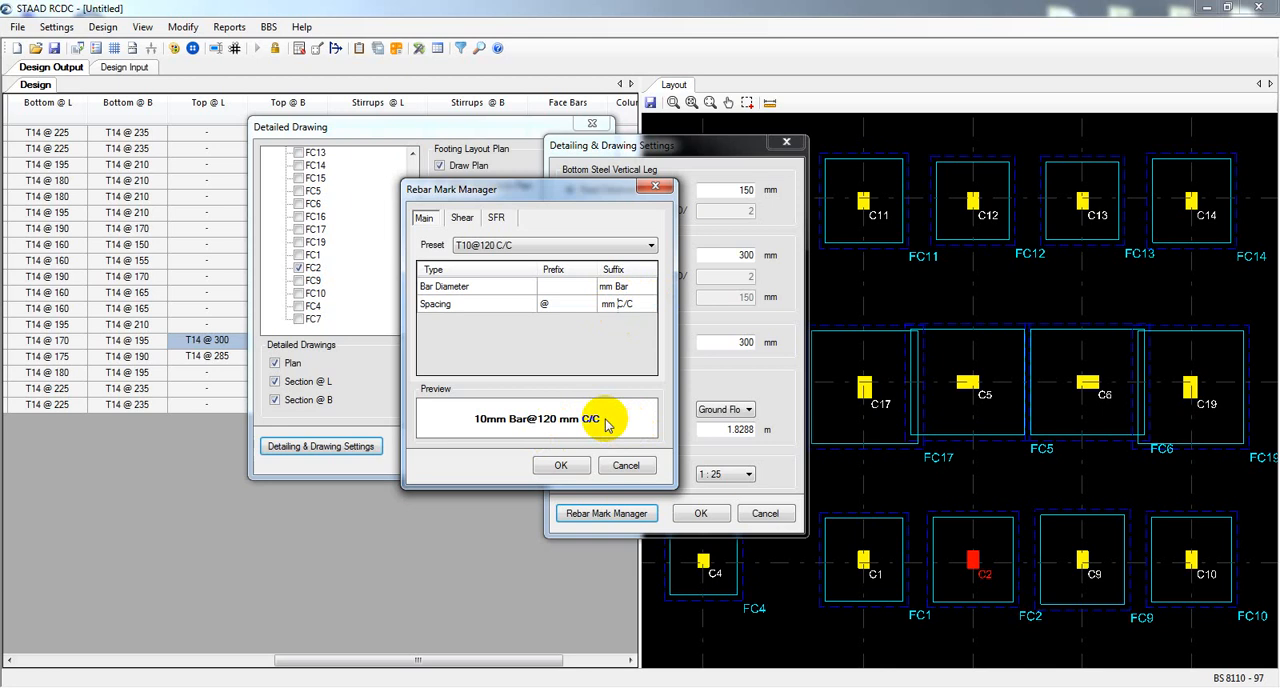
click(478, 220)
click(497, 220)
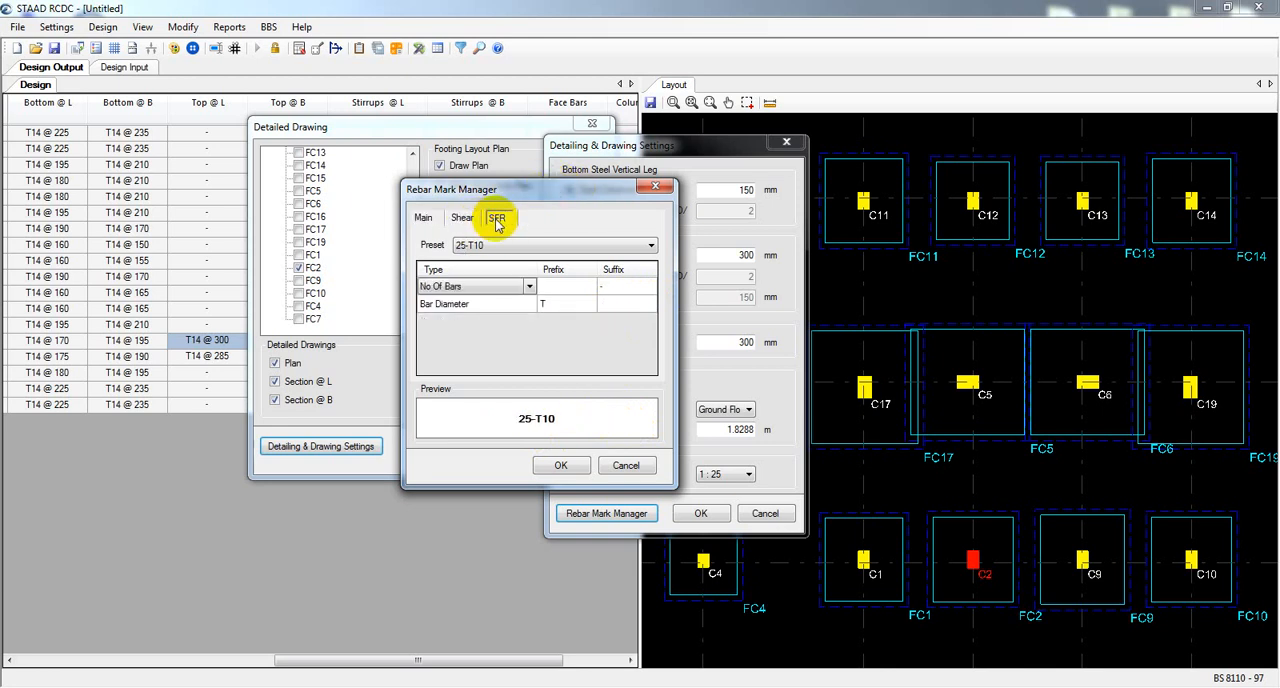
Clear the bar diameter suffix of the main rebar mark and set its prefix to "#".
click(424, 217)
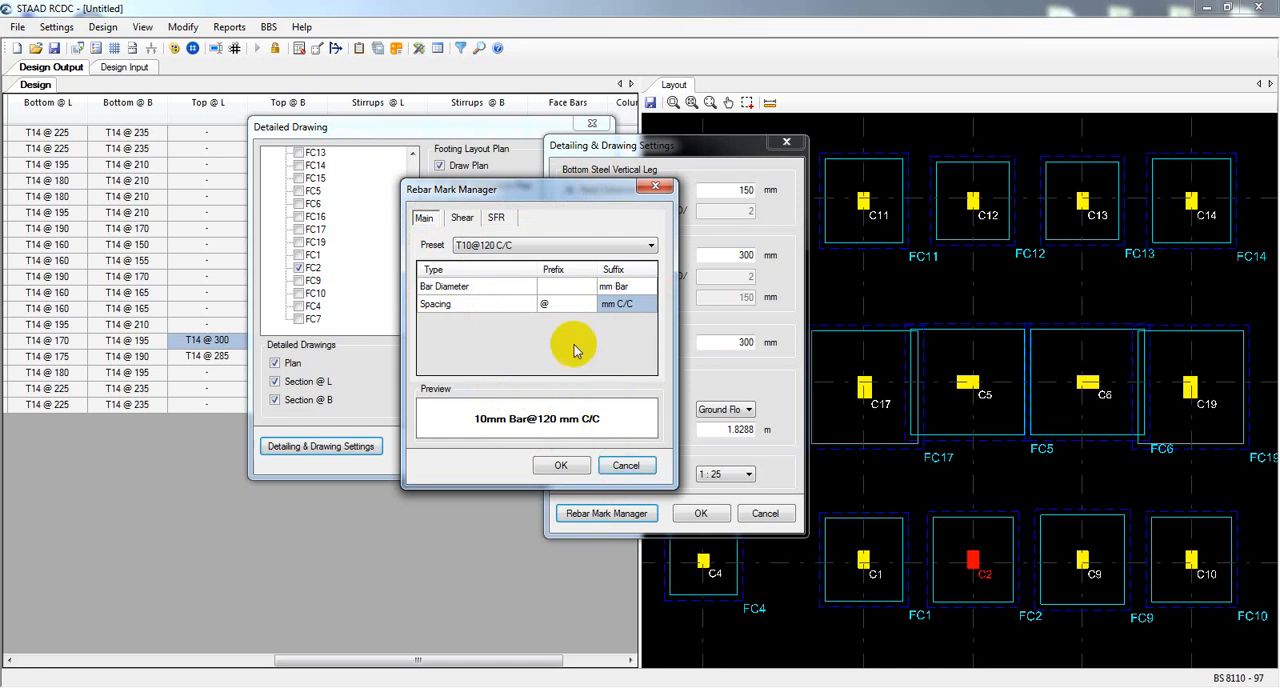
click(615, 287)
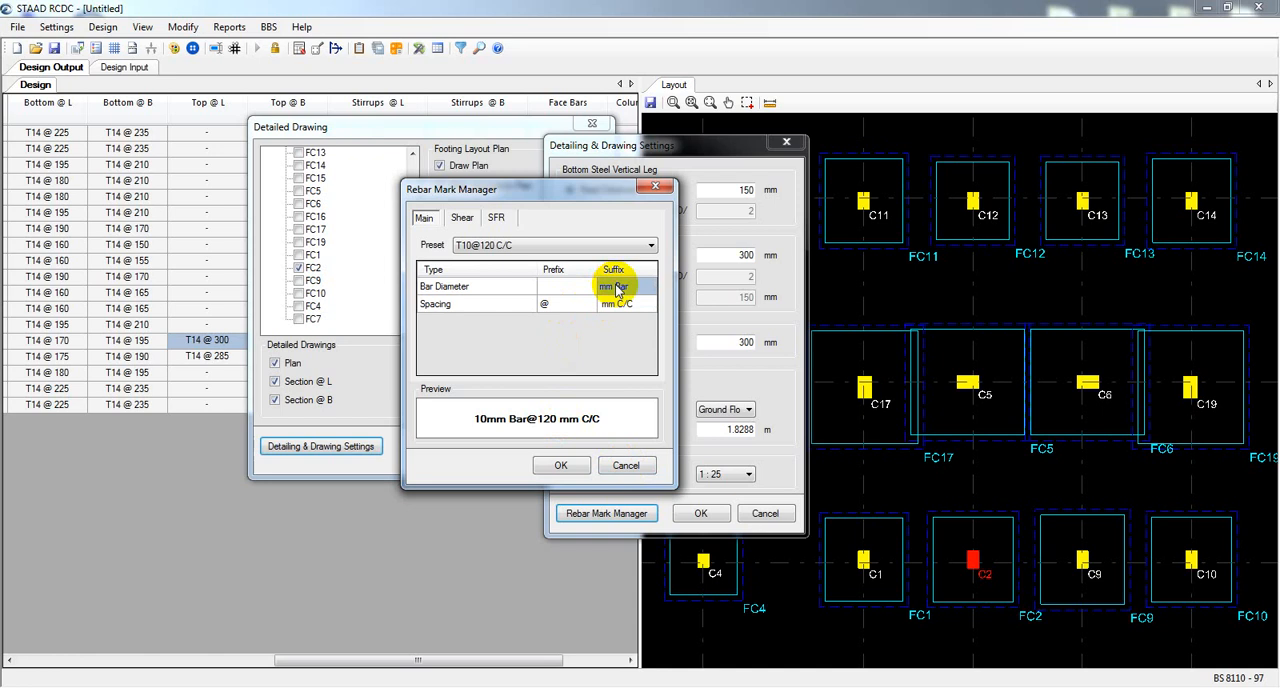
click(616, 287)
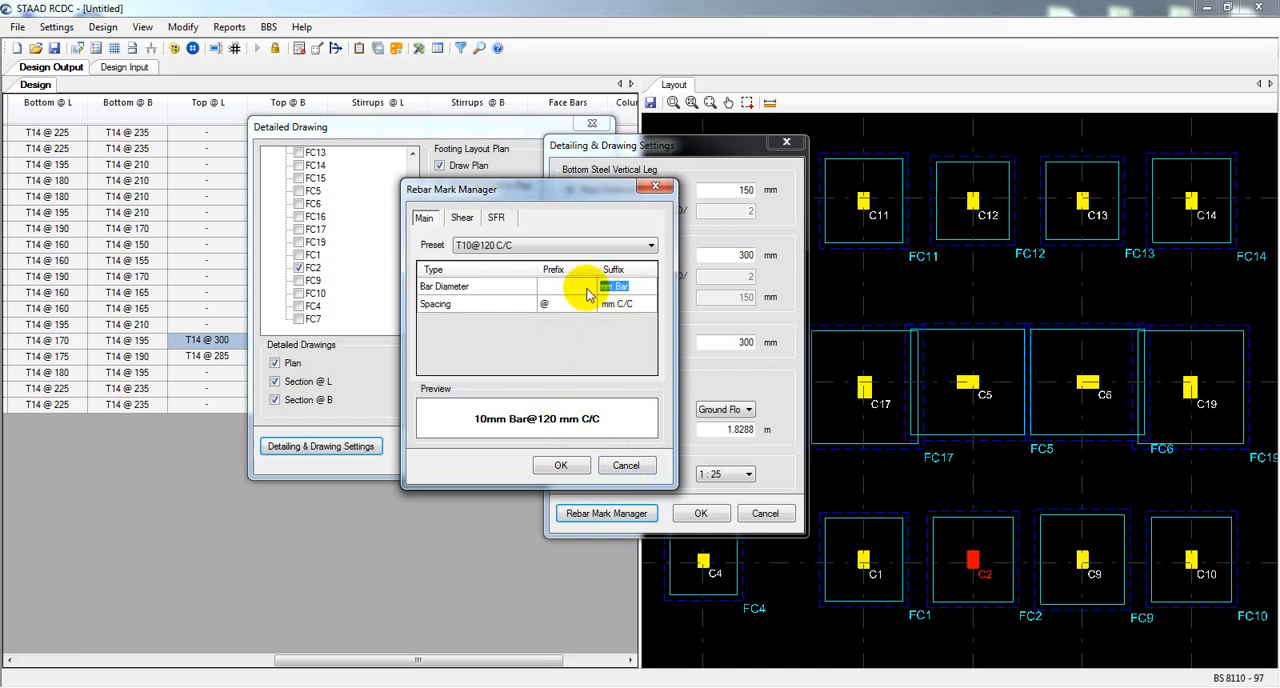
key(Delete)
click(572, 287)
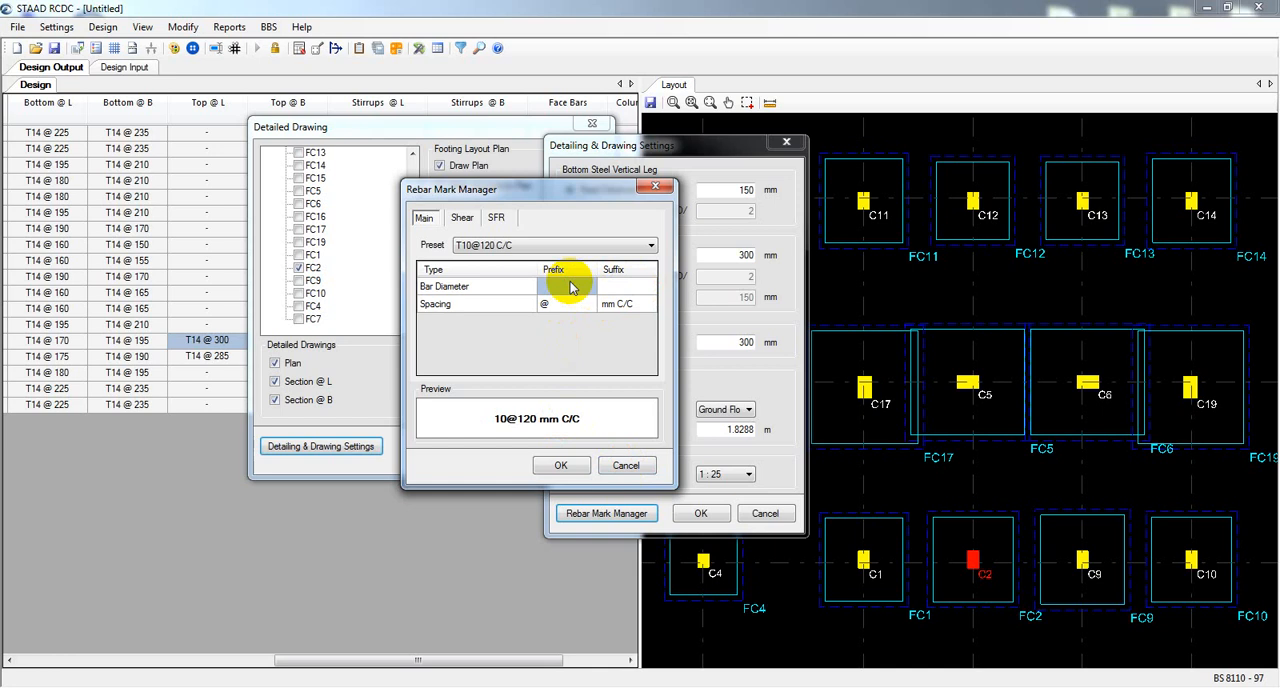
text(#)
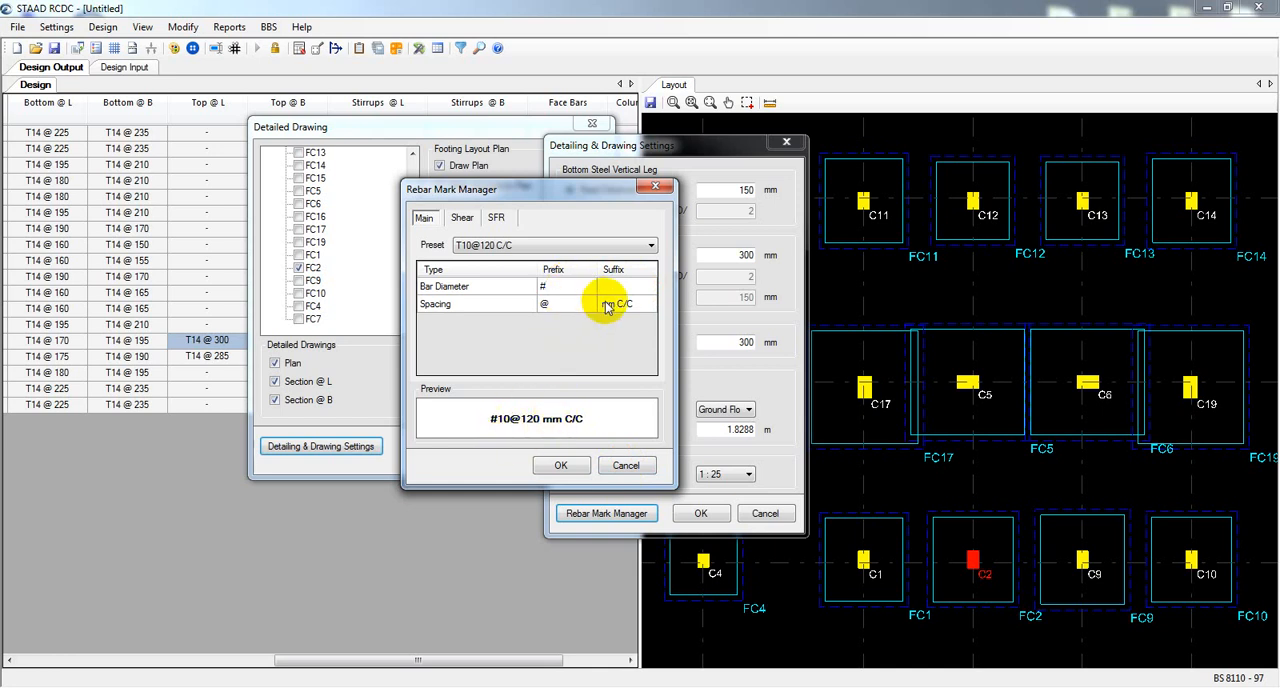
Shorten the main rebar mark's spacing suffix to "C/C", accept the detailing settings and generate the detailed drawing of footing FC2.
click(610, 304)
drag(616, 304, 599, 304)
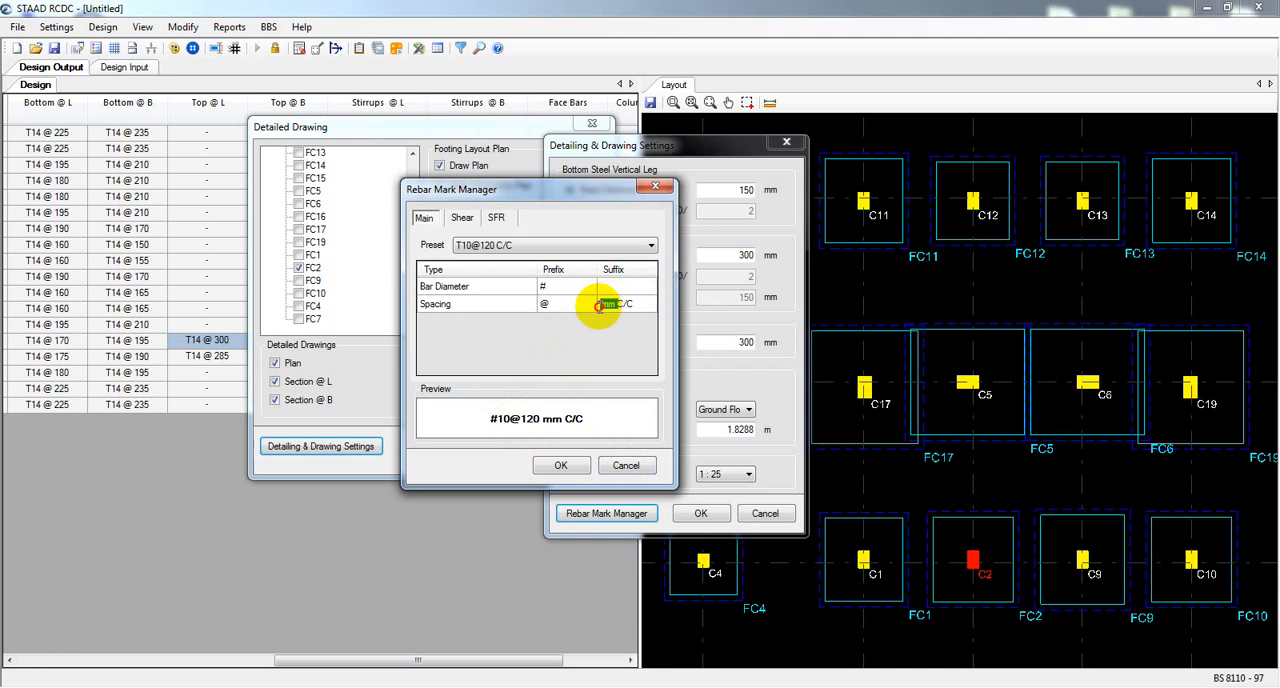
key(Delete)
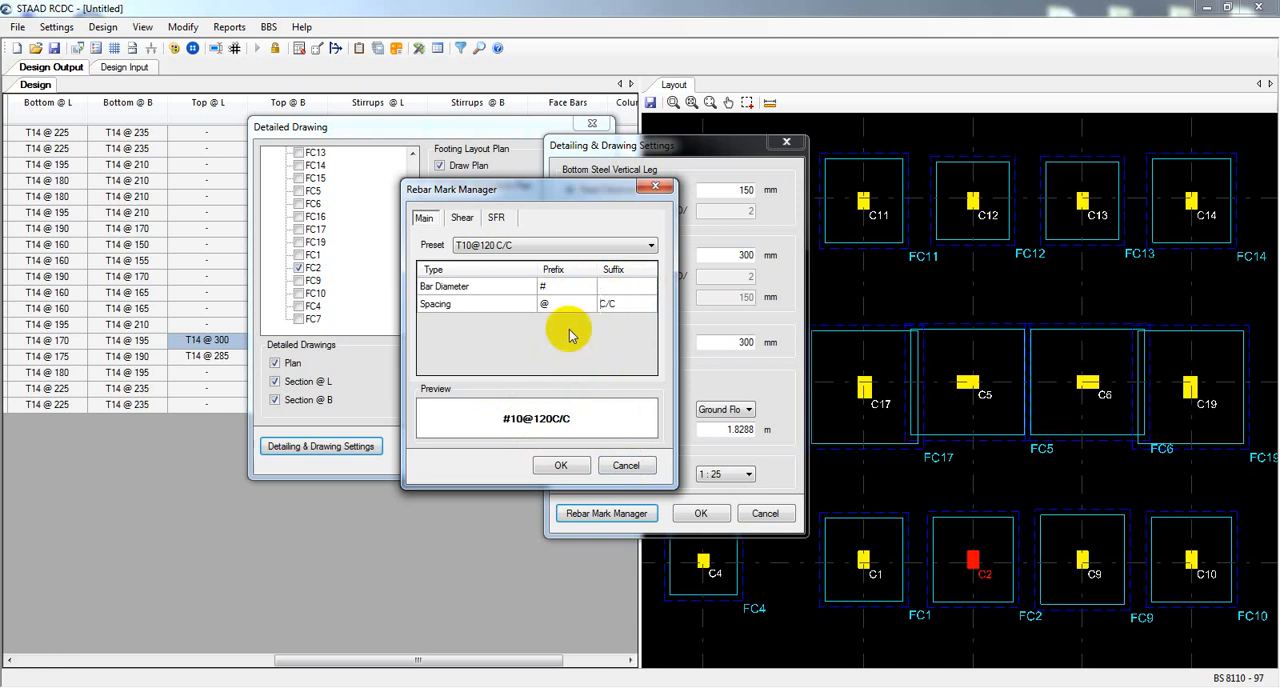
click(562, 465)
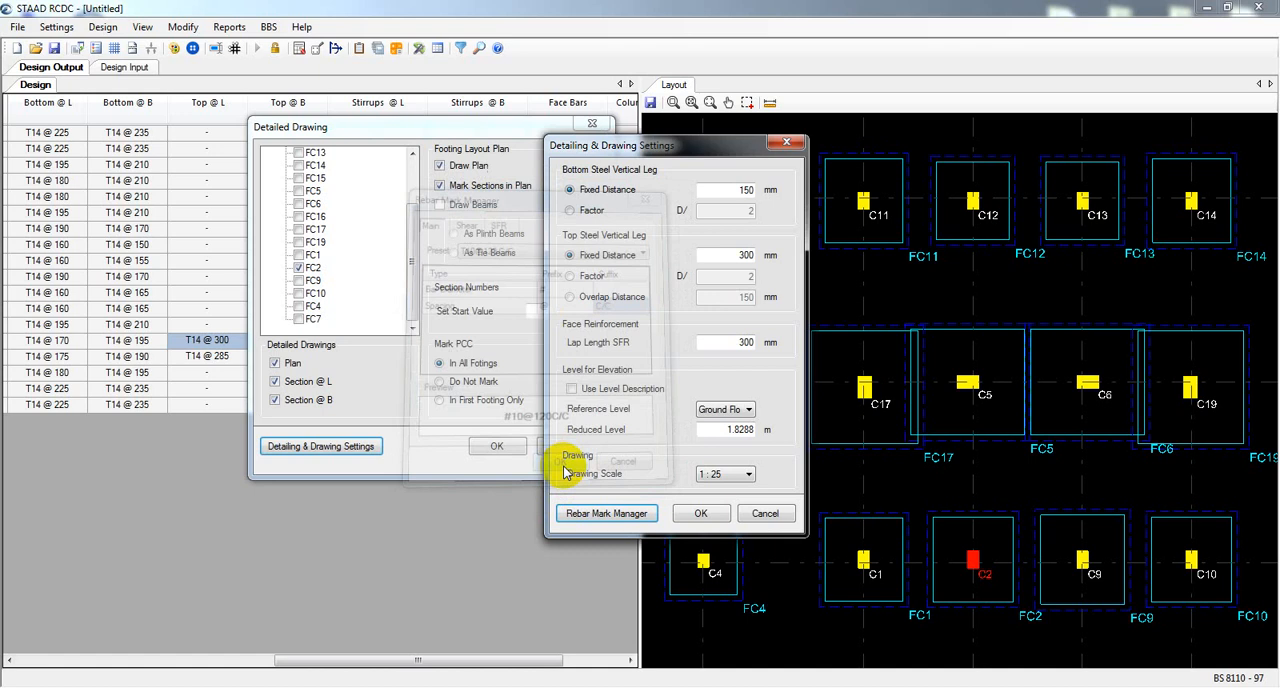
click(701, 514)
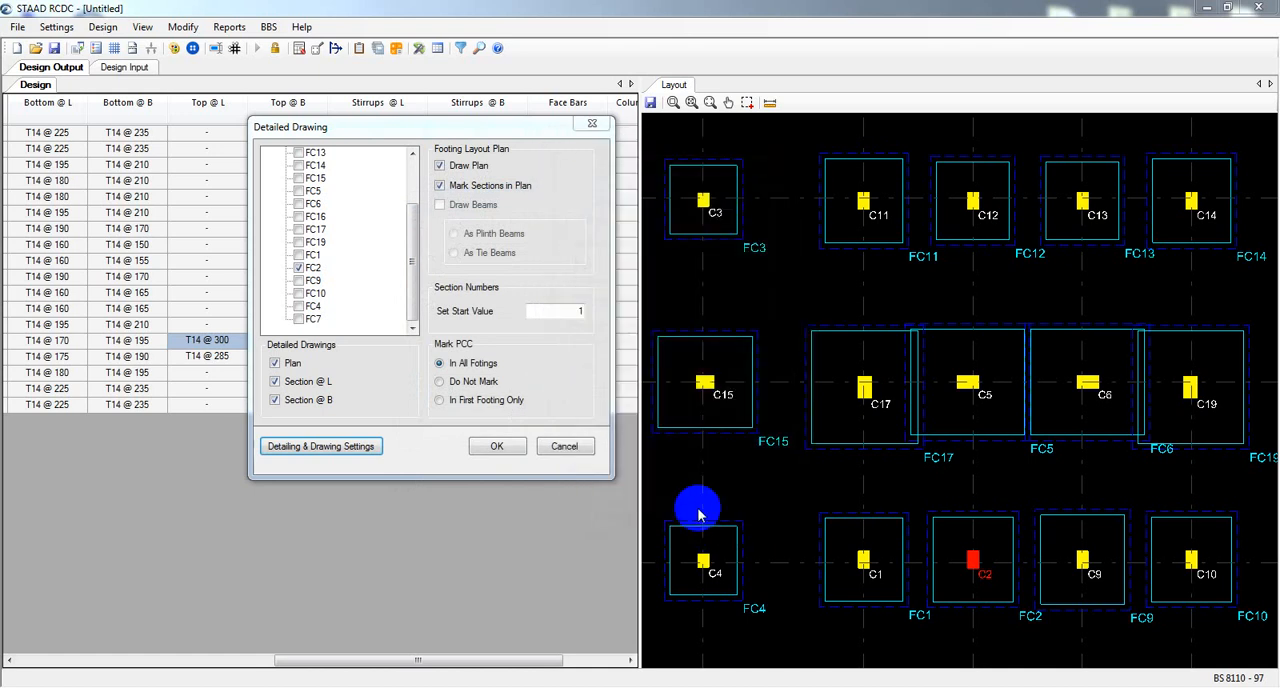
click(497, 447)
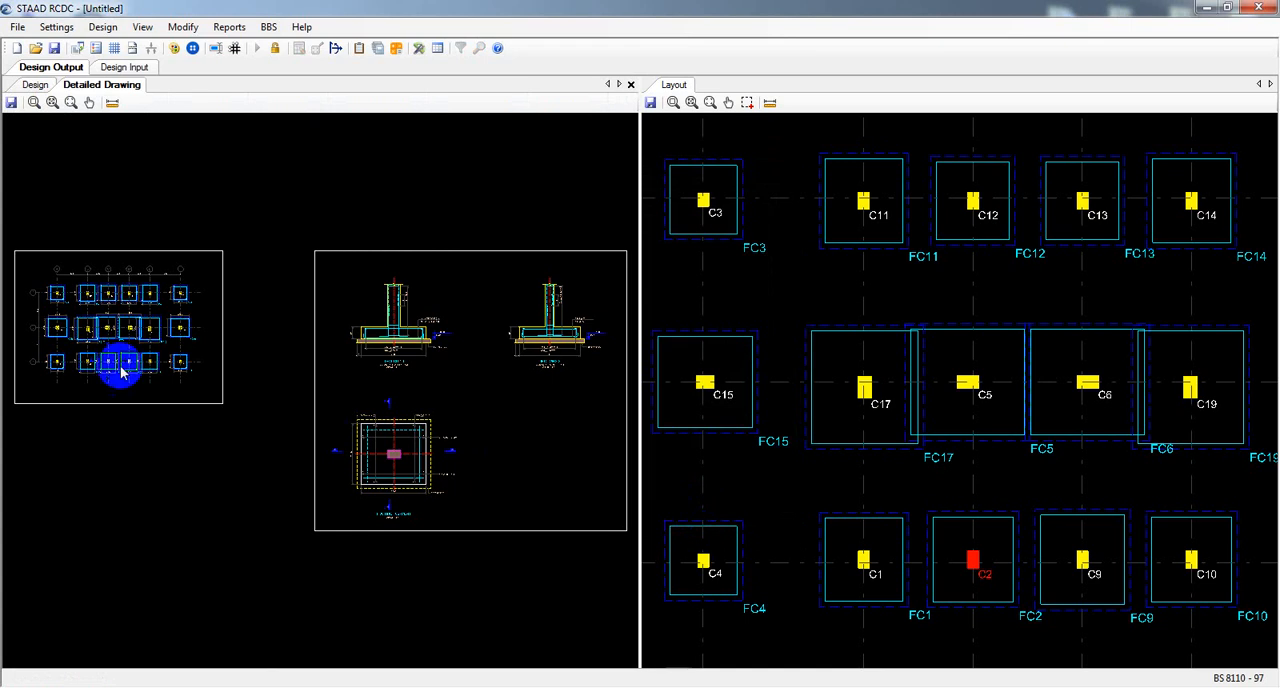
Examine the footing layout plan with its dimensions and section marks, and the FC2 detail sheet beside it.
scroll(130, 352, up, 3)
scroll(104, 306, up, 5)
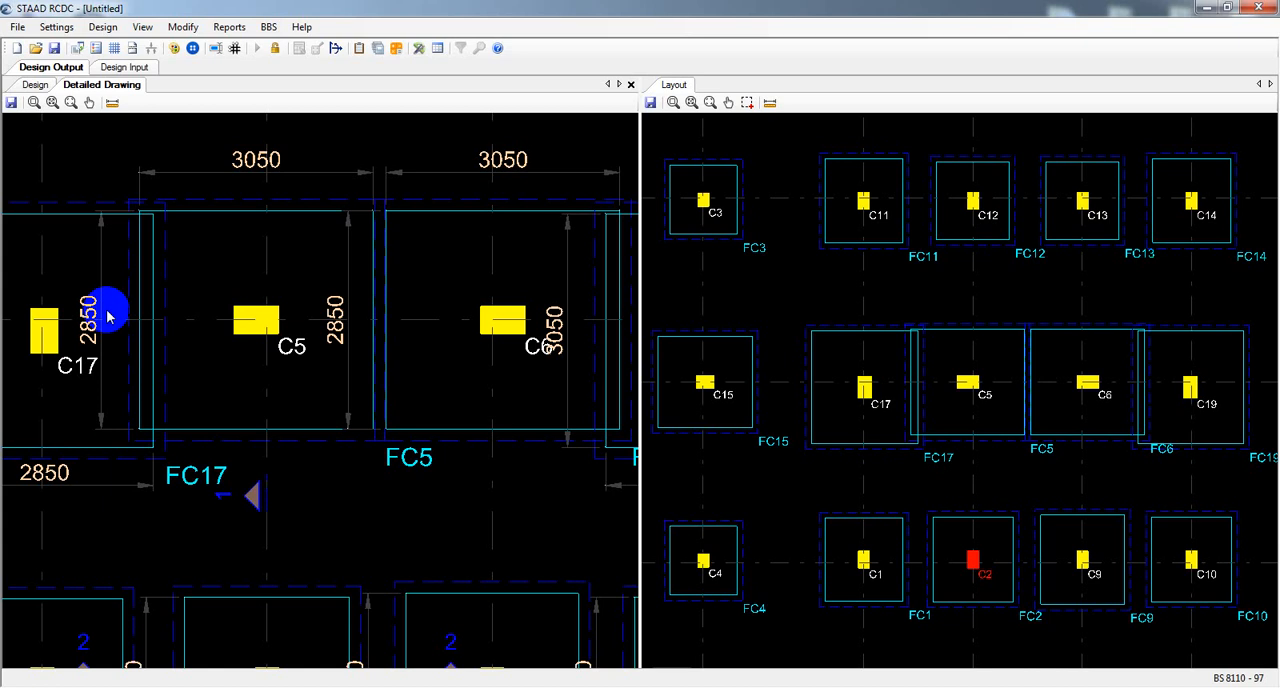
scroll(108, 316, down, 8)
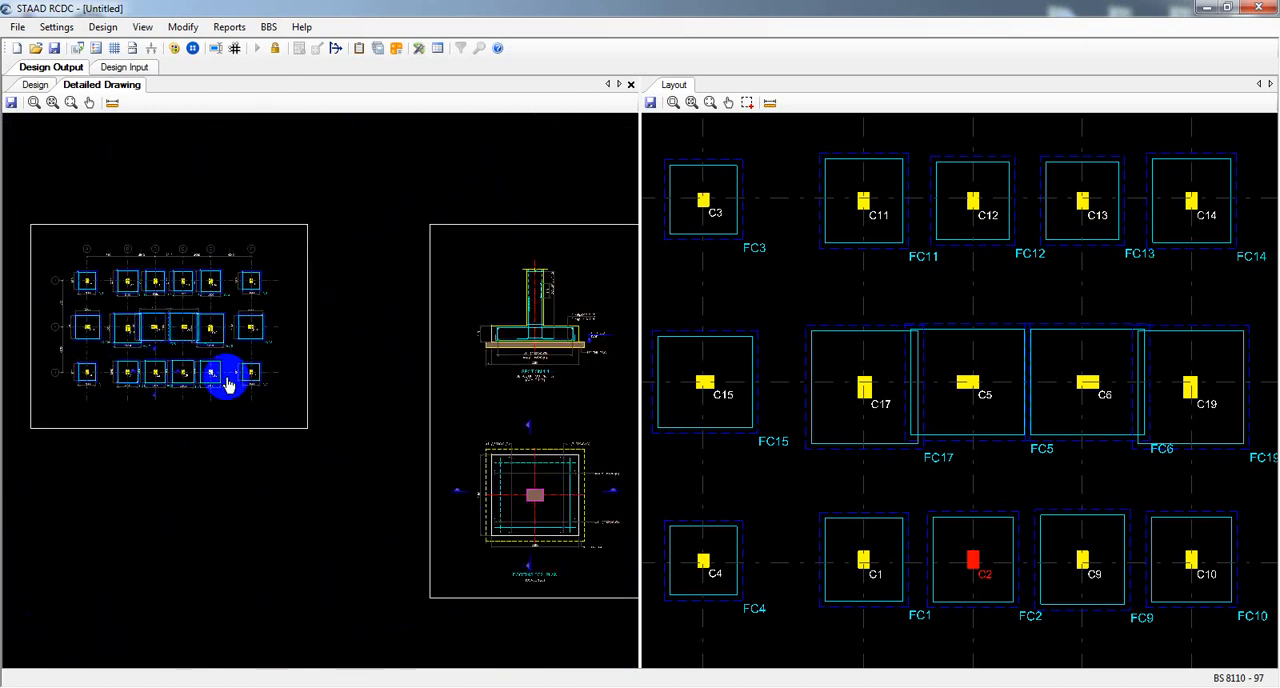
middle_drag(227, 379, 28, 320)
middle_drag(431, 461, 278, 417)
middle_drag(350, 269, 327, 301)
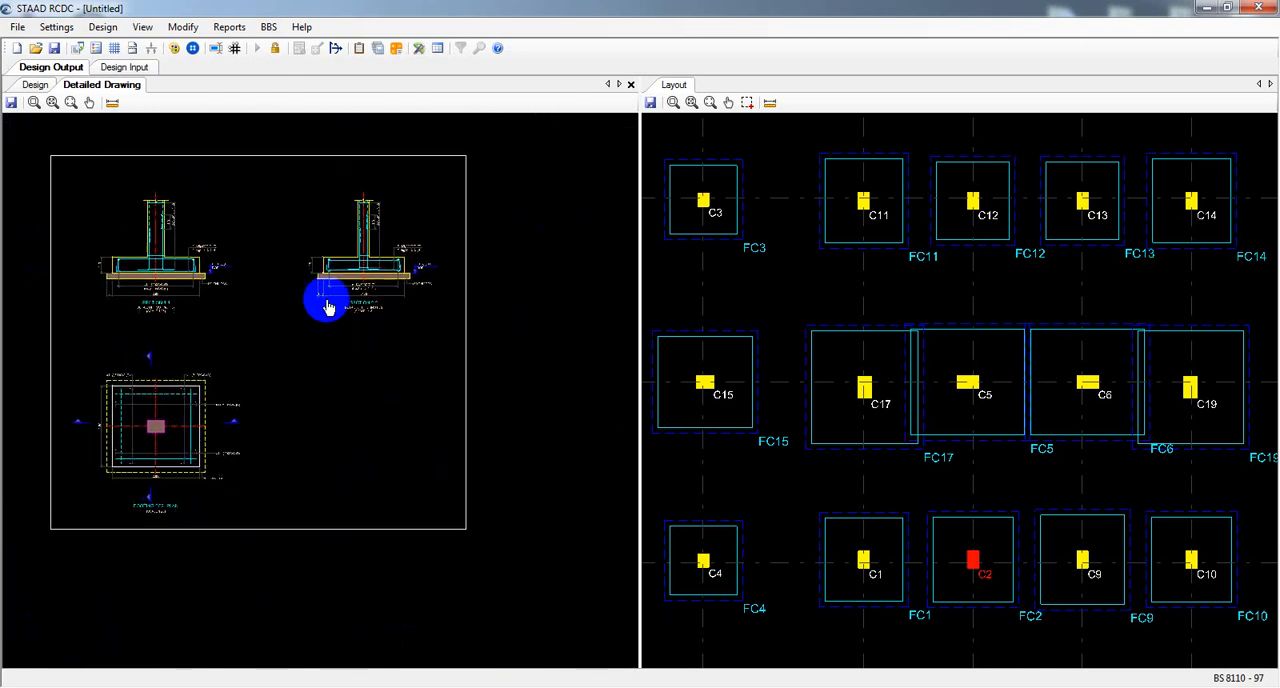
Examine Section 2-2 of footing FC2, including its rebar marks, column links, dimensions and PCC layer.
scroll(327, 307, up, 6)
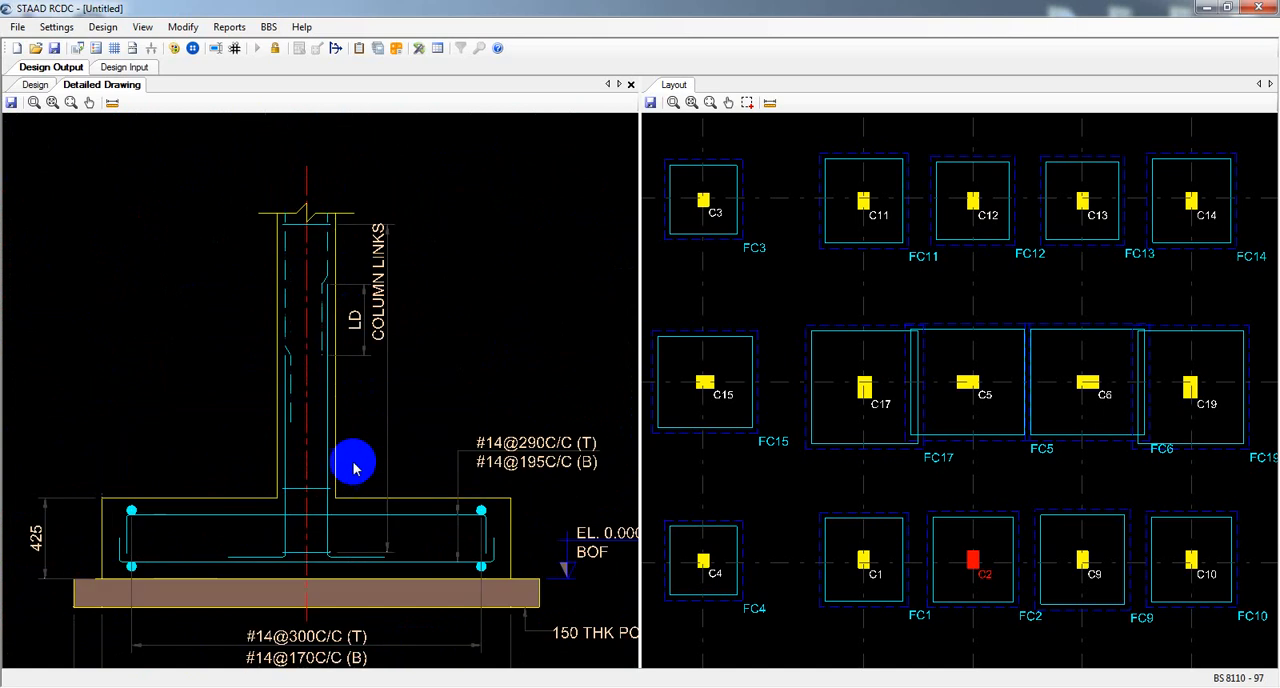
scroll(353, 462, down, 2)
middle_drag(353, 462, 315, 377)
scroll(315, 440, up, 1)
mouse_move(315, 440)
middle_down()
mouse_move(315, 427)
mouse_move(329, 434)
middle_up()
scroll(420, 476, down, 9)
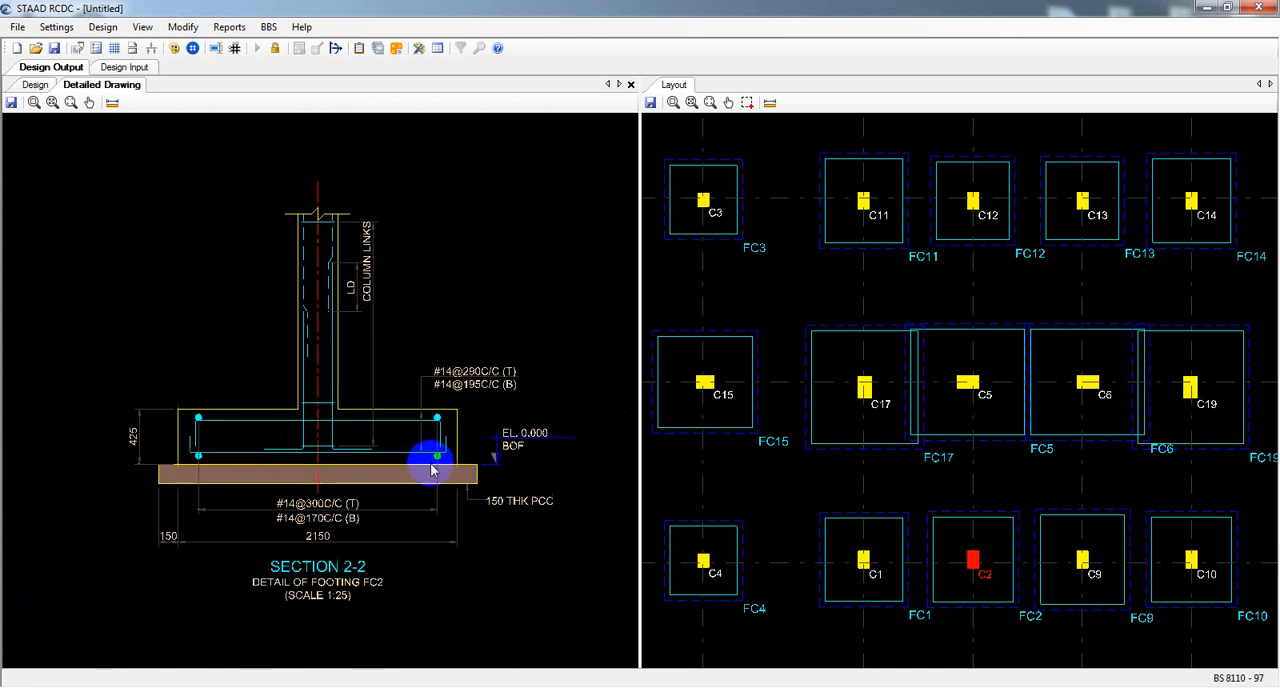
middle_drag(345, 502, 469, 394)
scroll(474, 390, up, 2)
scroll(440, 372, down, 3)
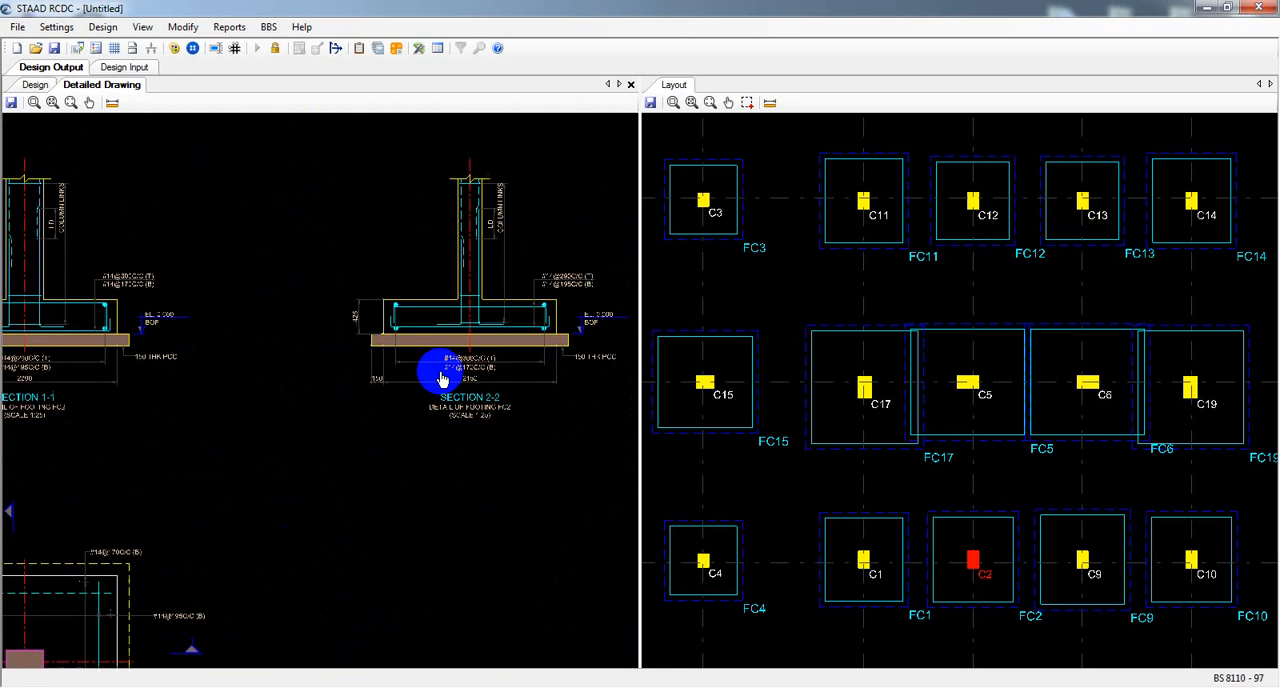
scroll(447, 356, up, 3)
scroll(445, 358, up, 4)
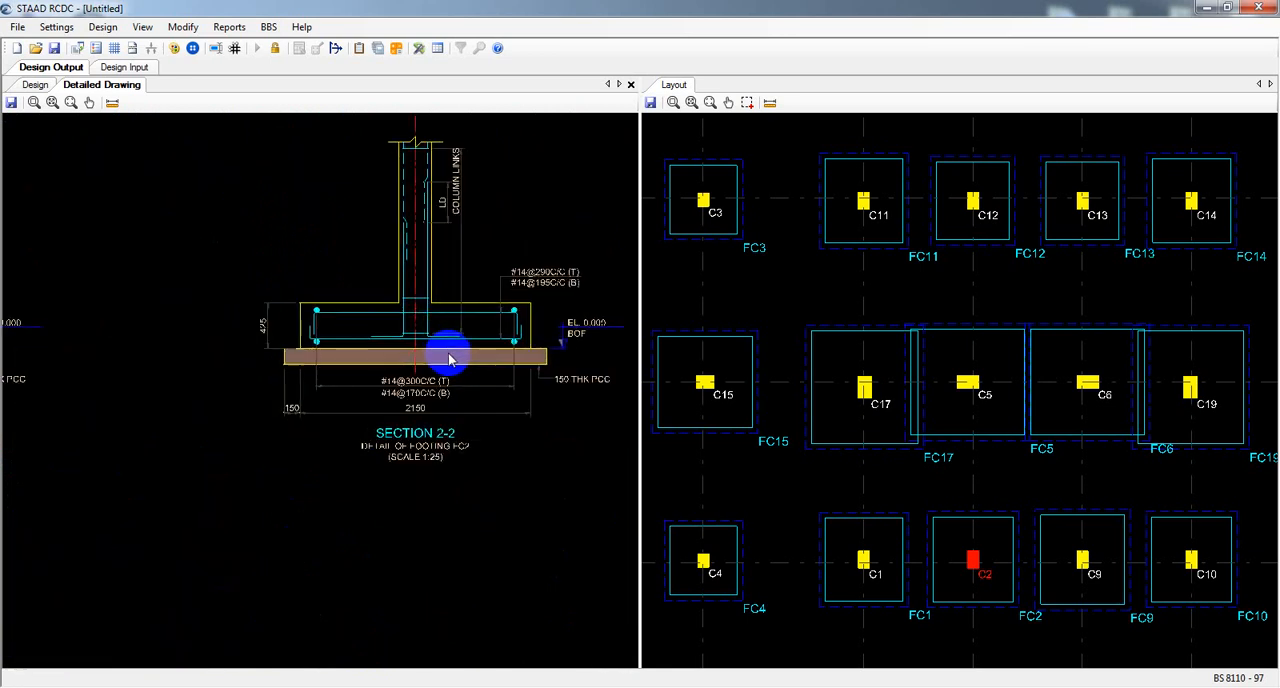
scroll(405, 413, down, 4)
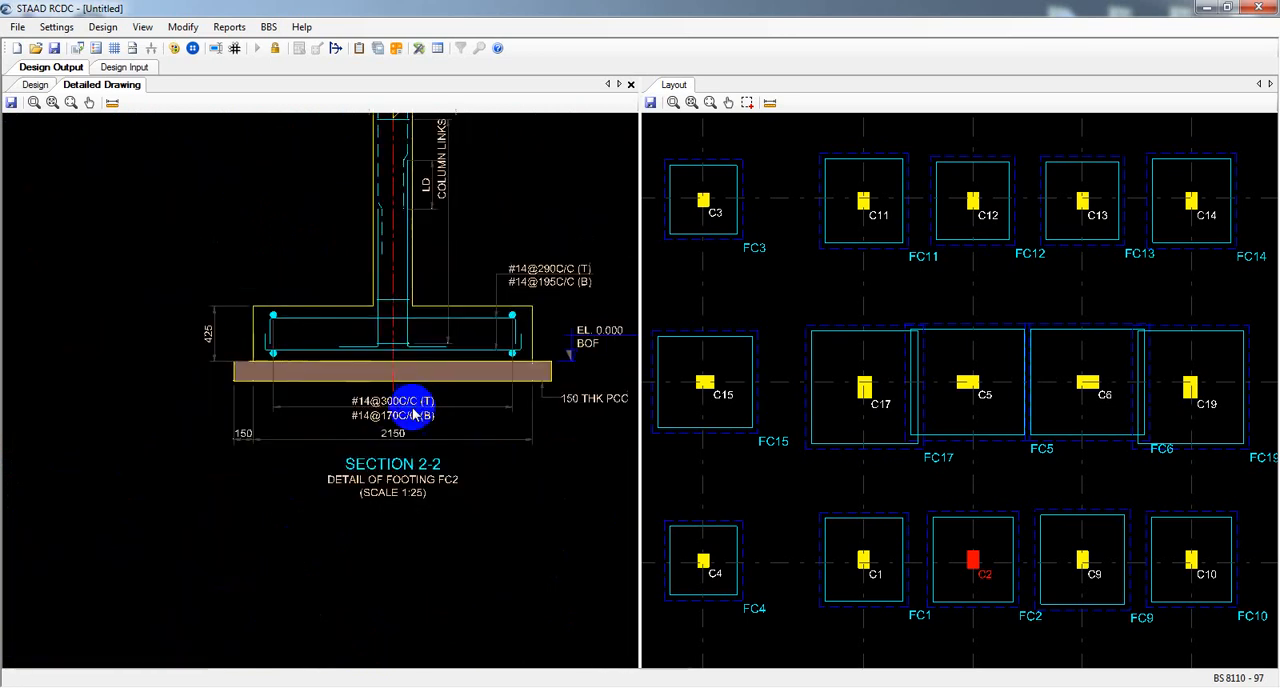
Examine the plan of footing FC2, checking the top and bottom bar marks in both directions.
middle_drag(304, 528, 516, 321)
middle_drag(266, 408, 271, 412)
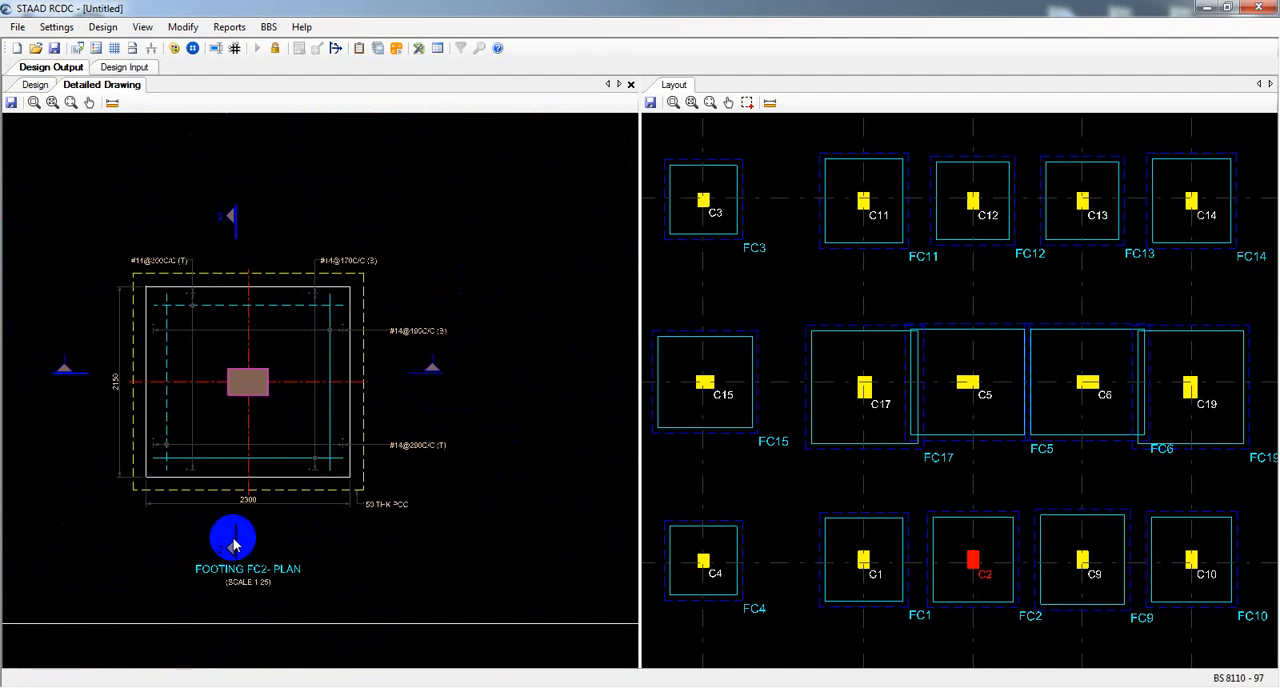
scroll(234, 543, up, 4)
middle_drag(248, 302, 292, 415)
scroll(291, 414, up, 1)
scroll(296, 367, up, 2)
scroll(296, 367, down, 1)
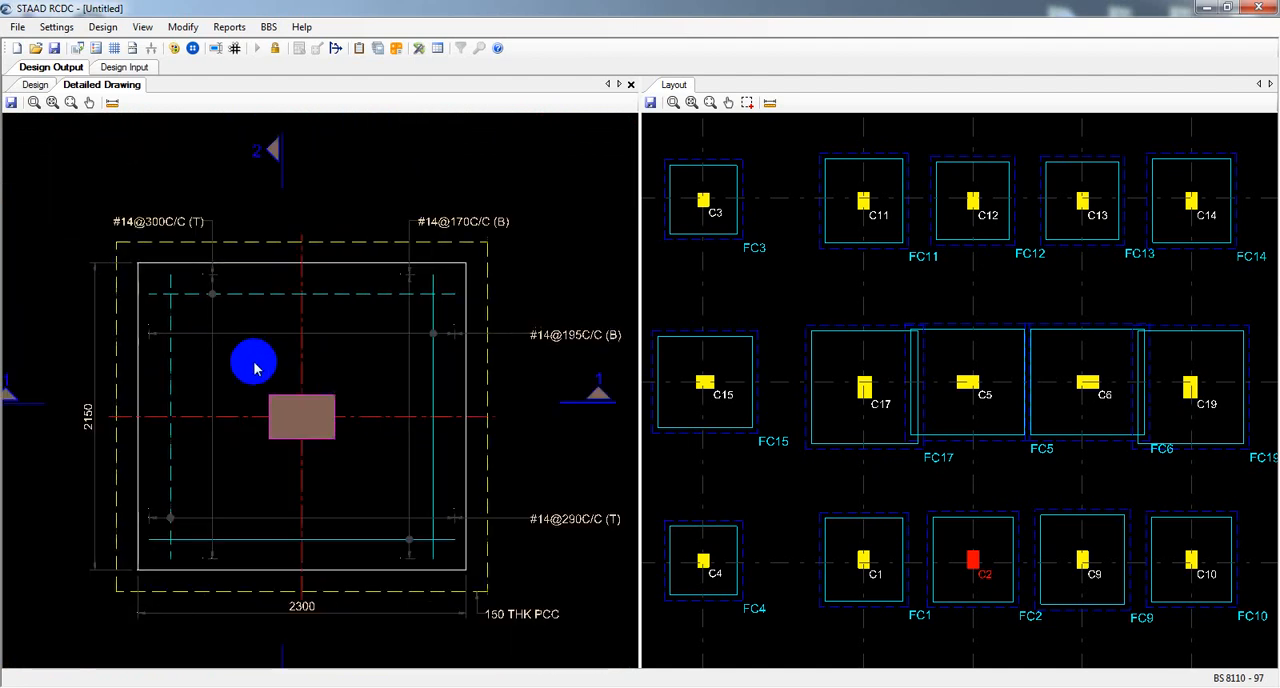
scroll(250, 365, down, 1)
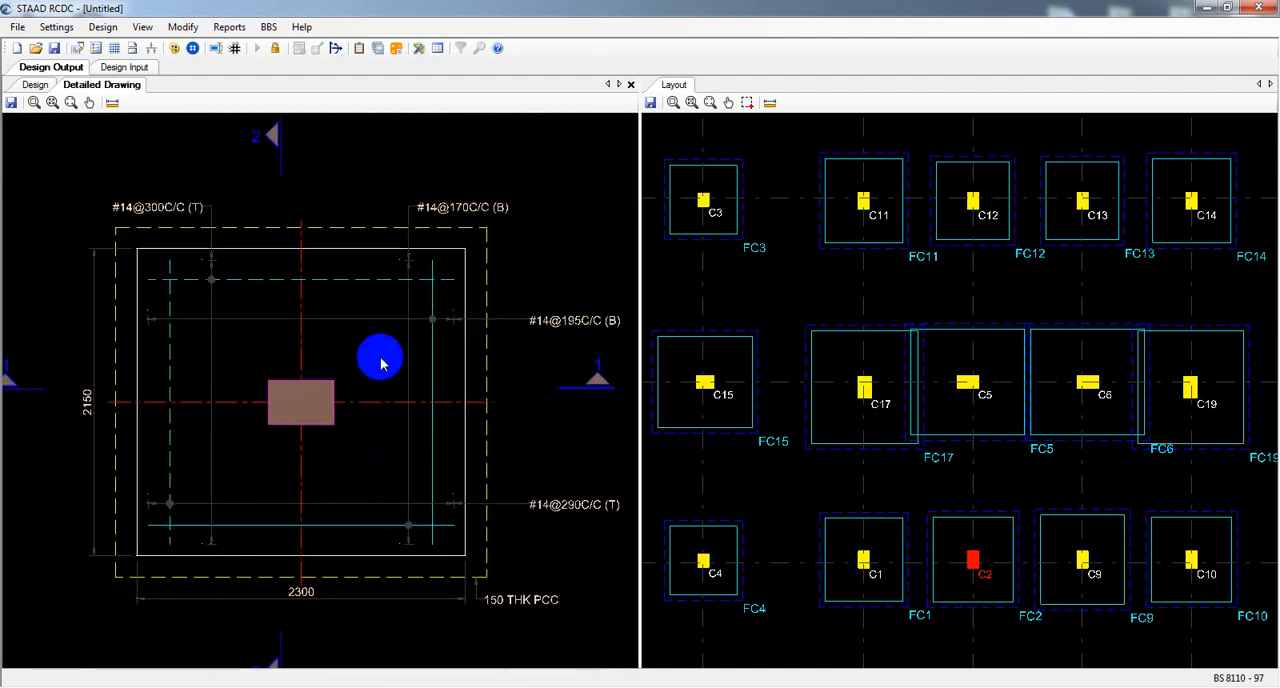
scroll(382, 361, down, 1)
scroll(386, 362, up, 2)
middle_drag(559, 360, 497, 364)
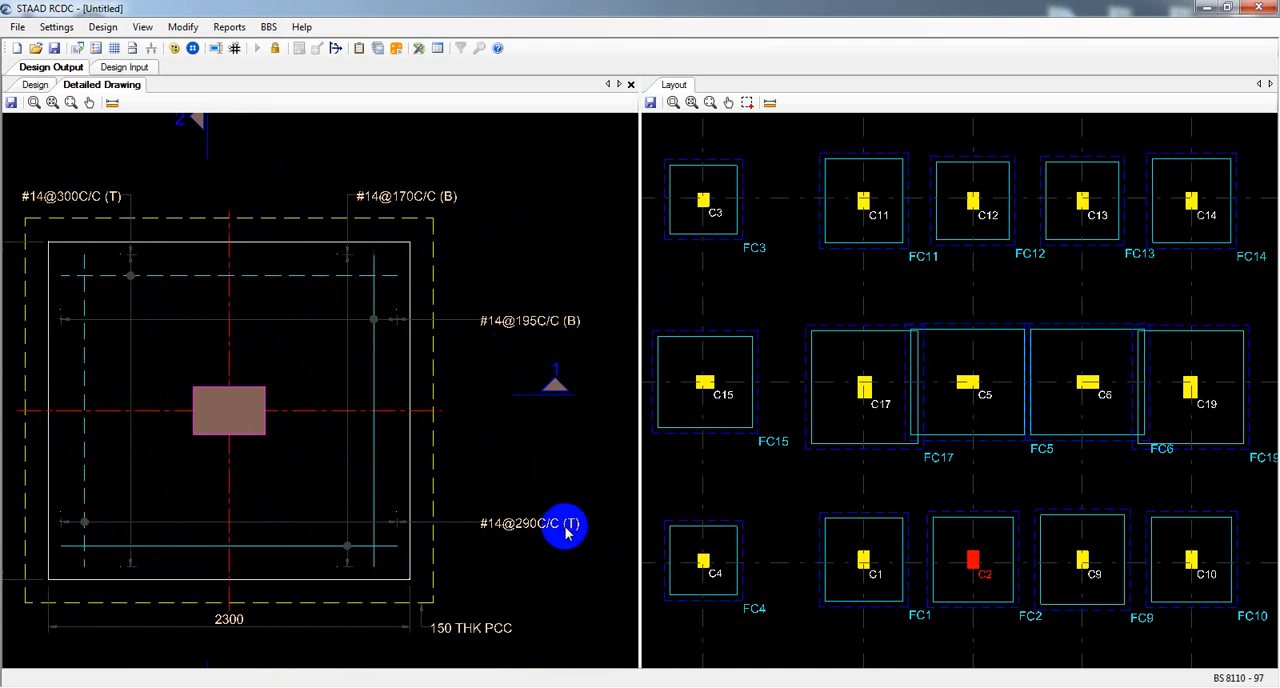
scroll(529, 357, down, 2)
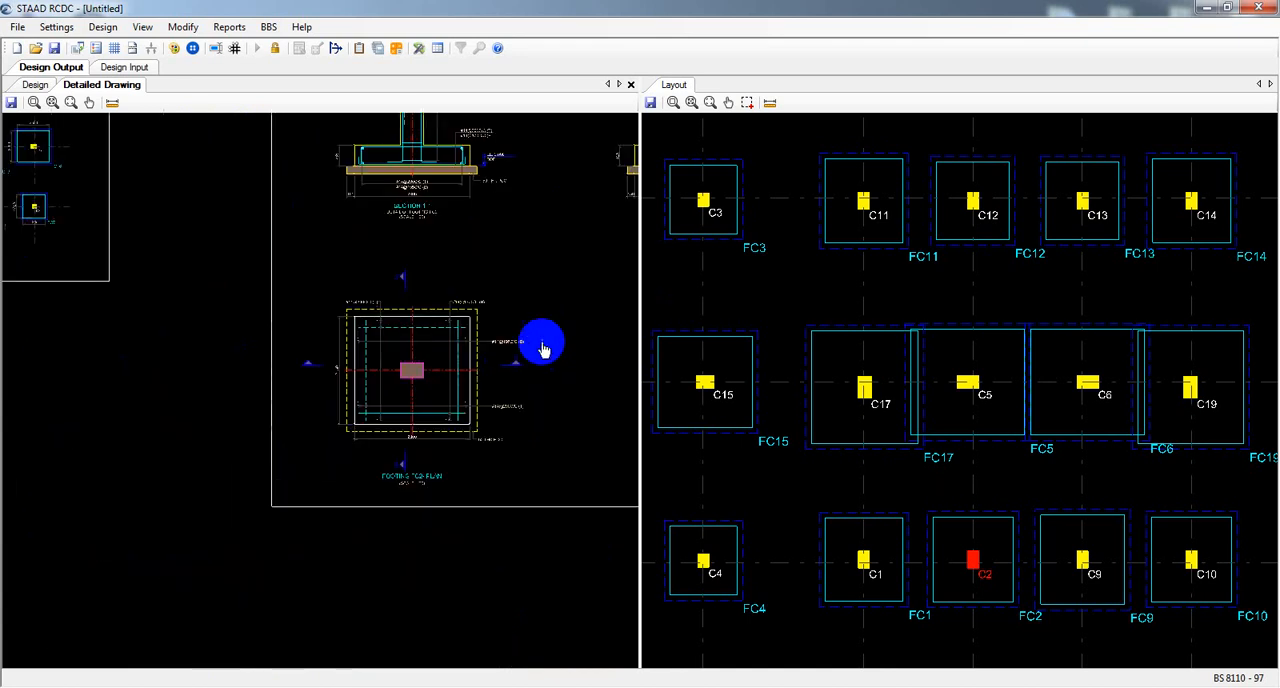
Check the arrangement of the top and bottom bars and their vertical legs in Section 2-2 of footing FC2.
scroll(329, 466, up, 2)
scroll(306, 383, up, 1)
scroll(200, 354, up, 1)
scroll(207, 358, up, 1)
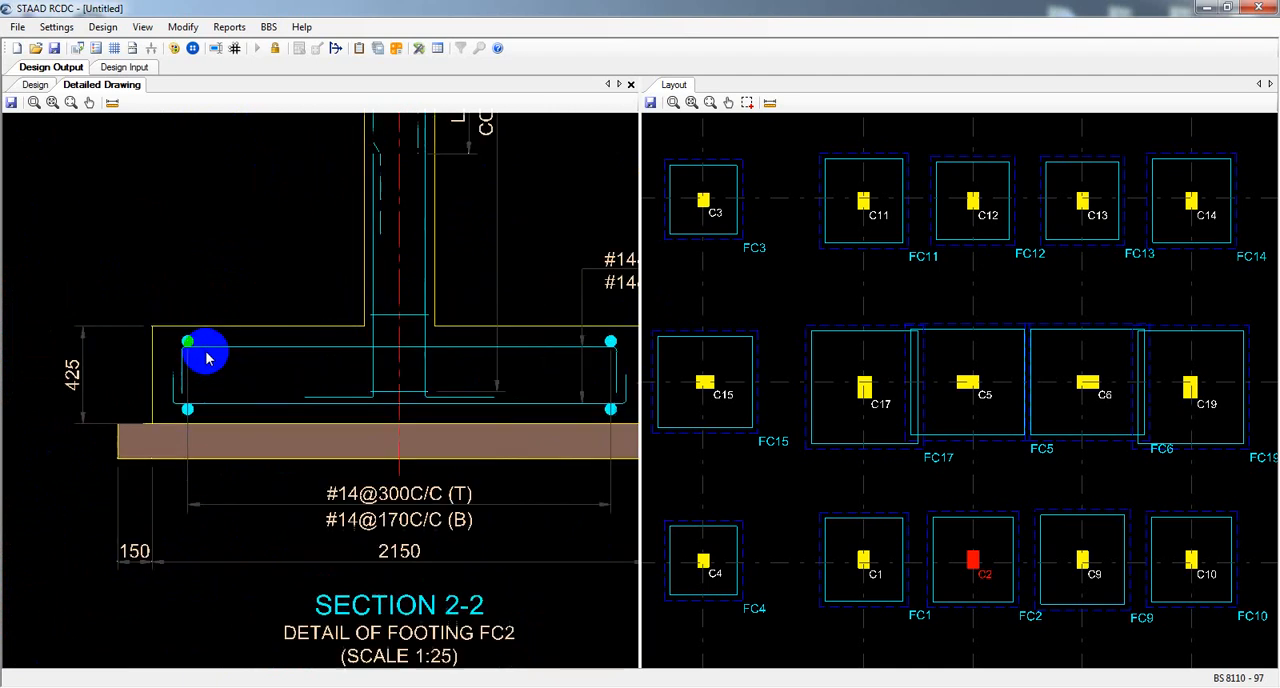
scroll(207, 357, up, 1)
middle_drag(233, 395, 100, 399)
scroll(226, 388, down, 1)
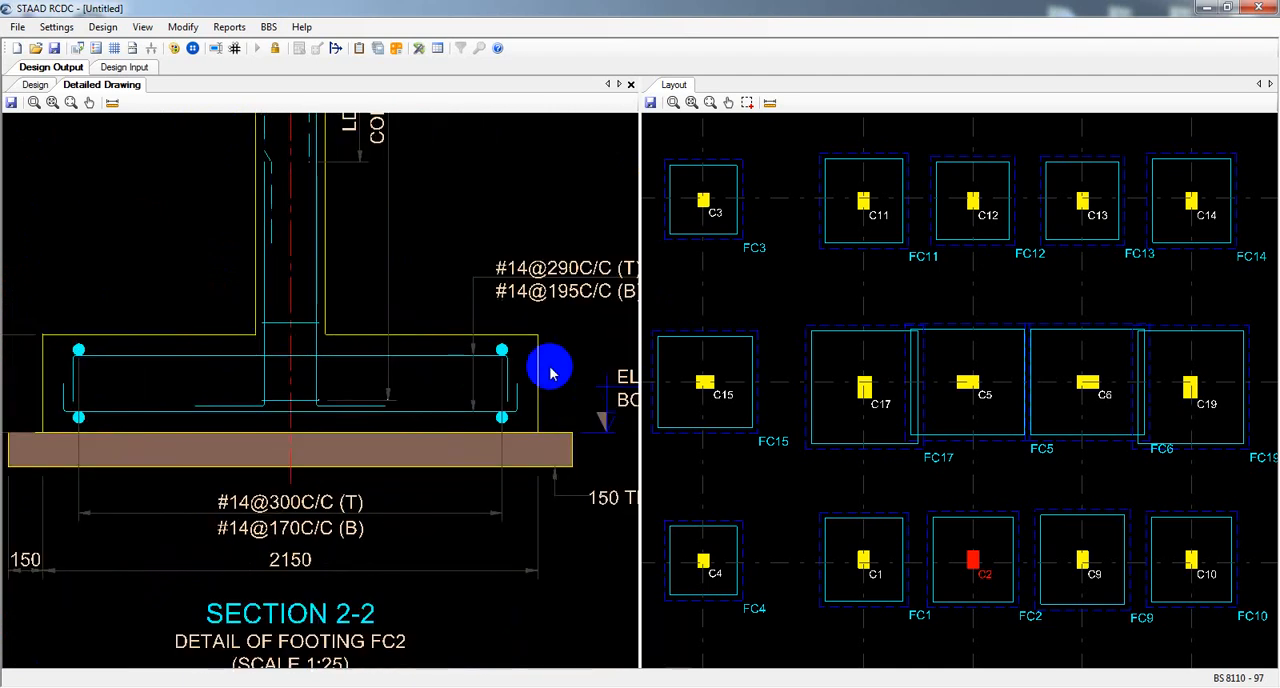
scroll(400, 418, down, 1)
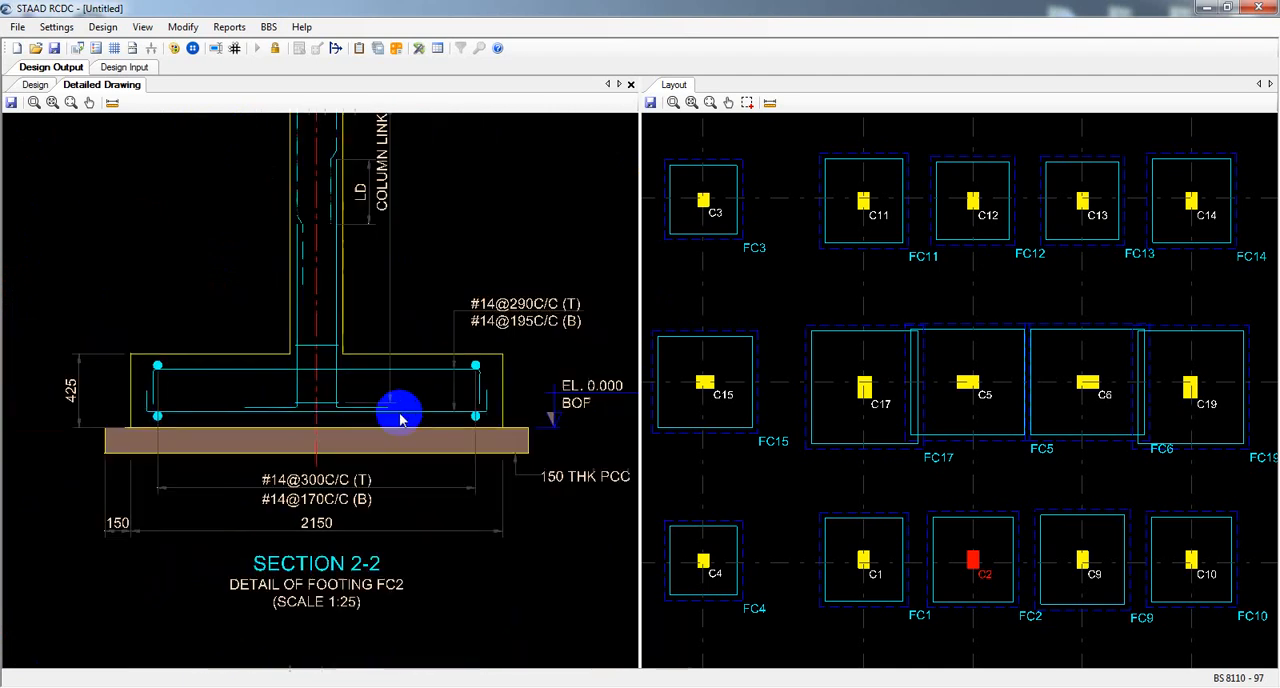
scroll(420, 418, down, 5)
Examine Section 1-1 of footing FC2, including the footing bars, column starter bars and rebar marks.
middle_drag(291, 462, 475, 497)
middle_drag(142, 457, 263, 458)
scroll(380, 446, up, 4)
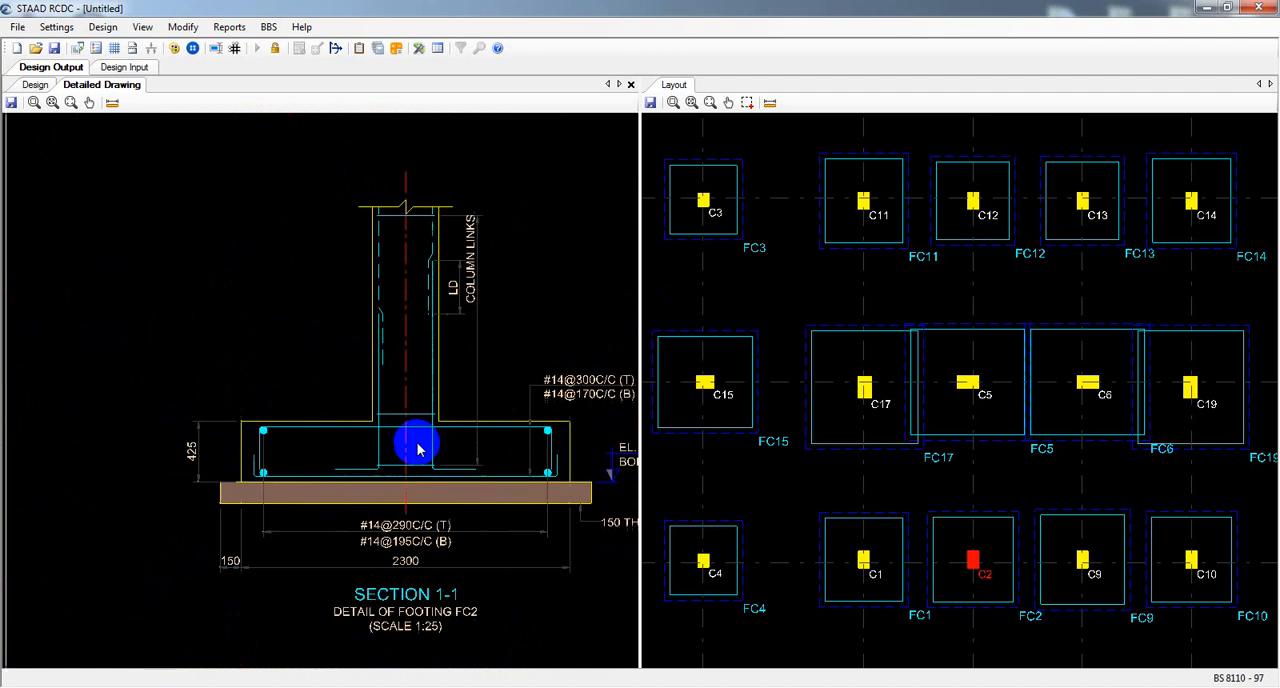
scroll(418, 450, up, 2)
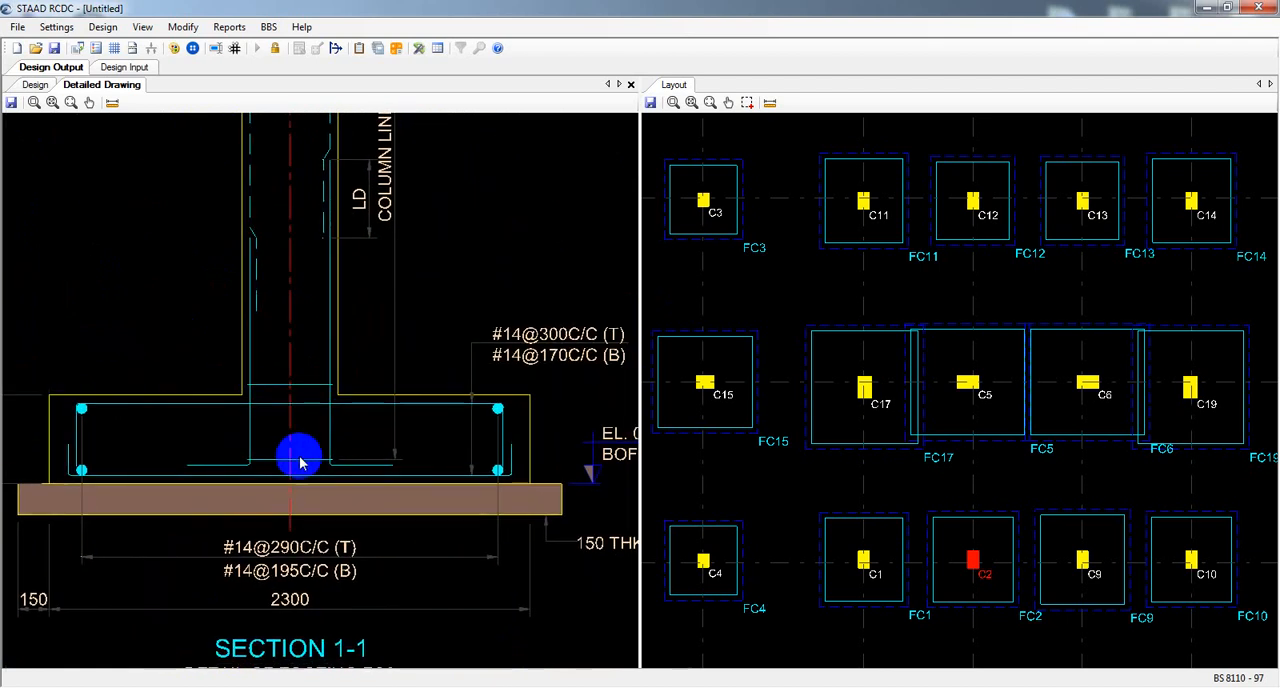
scroll(323, 457, down, 3)
scroll(340, 316, up, 1)
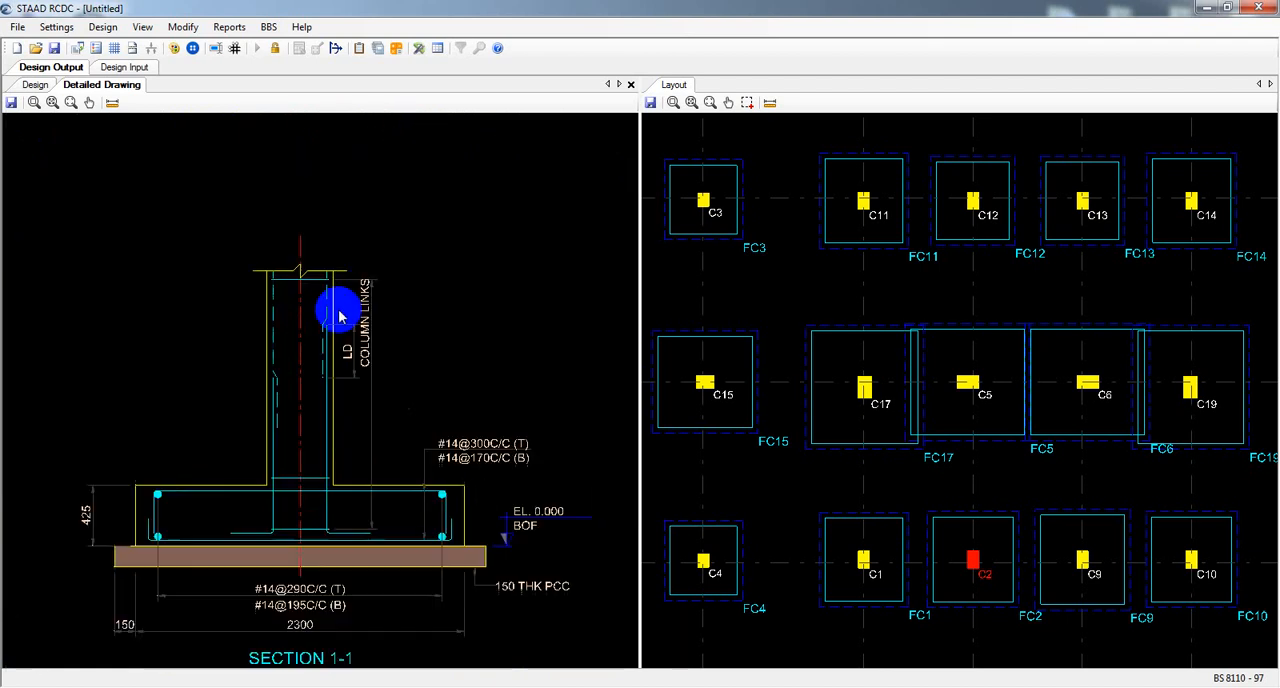
scroll(329, 357, down, 3)
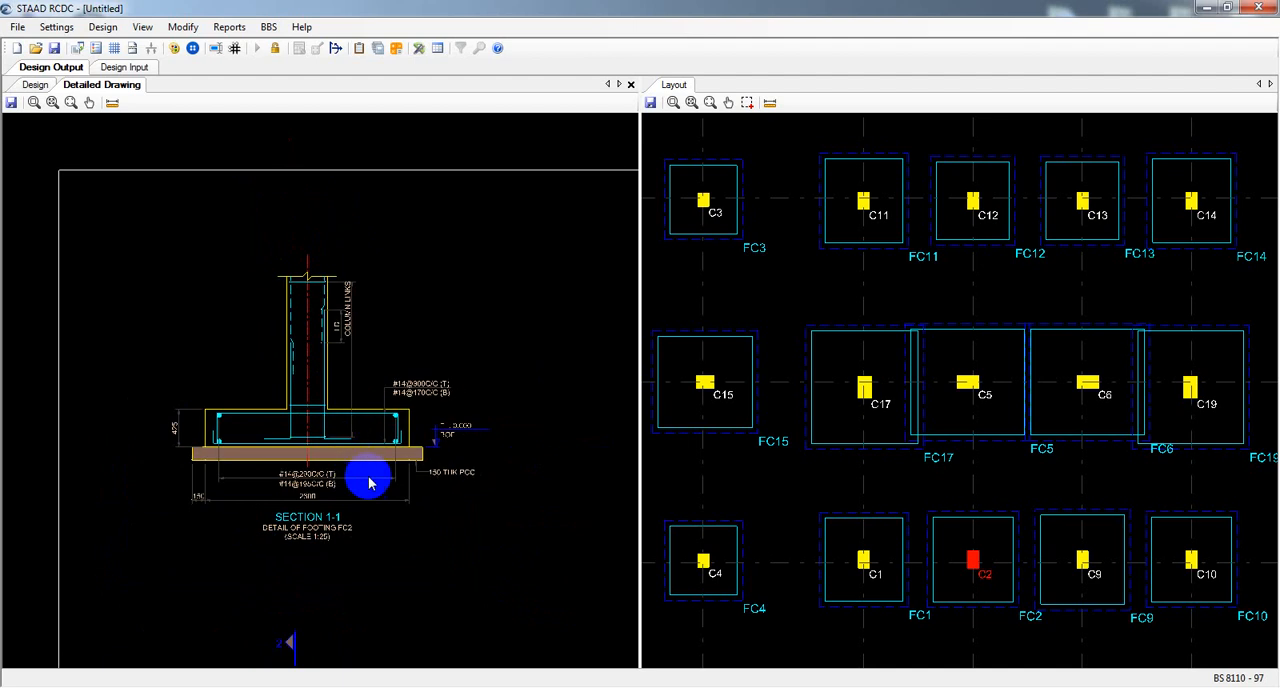
scroll(350, 475, down, 4)
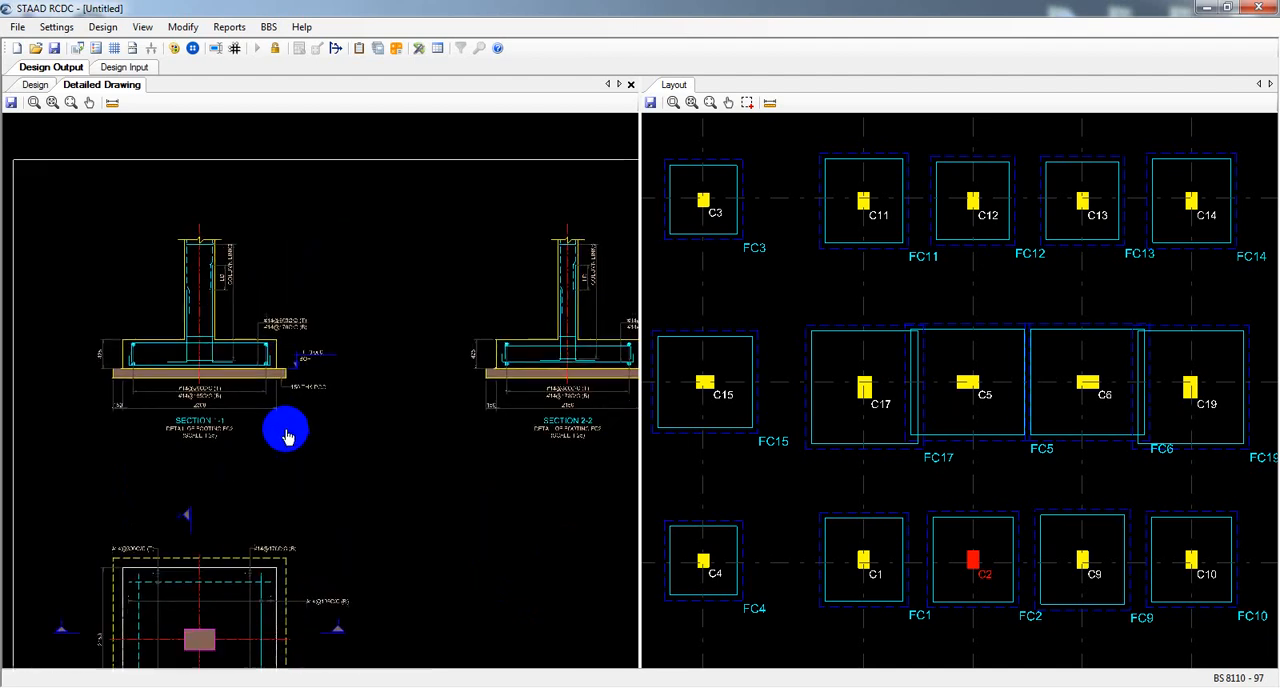
scroll(287, 437, down, 4)
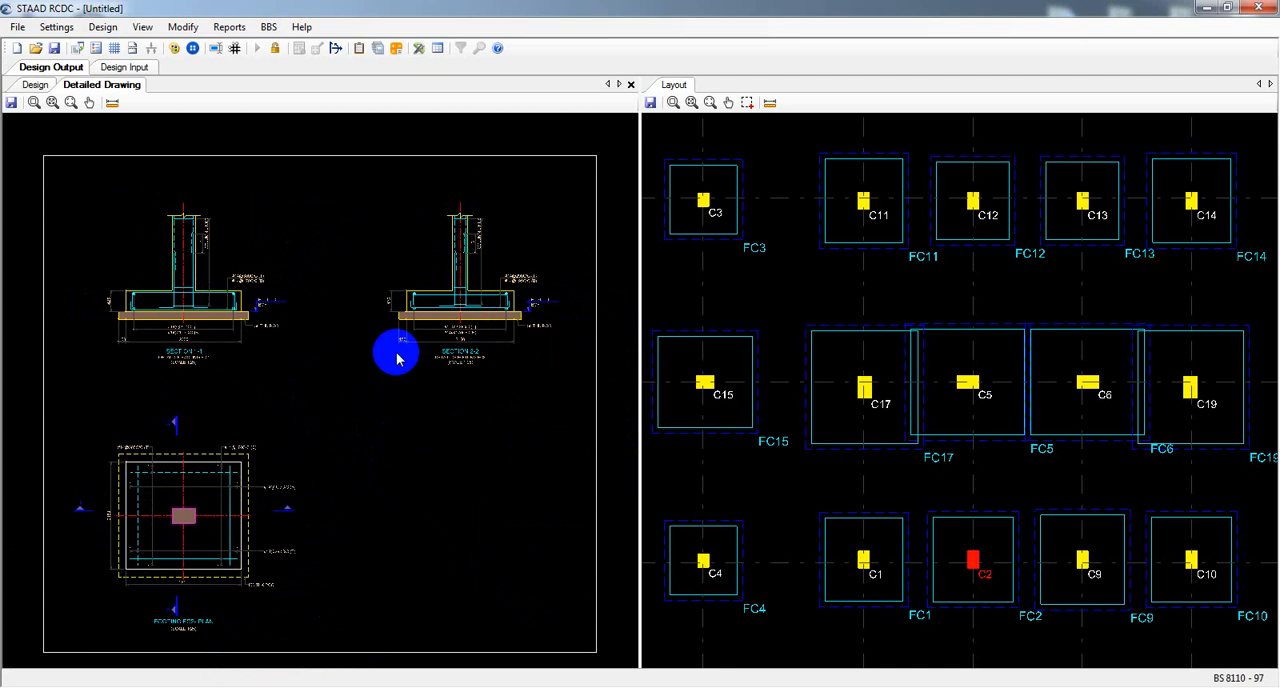
Try to save the detailed drawing of footing FC2 to a file.
middle_drag(434, 423, 432, 408)
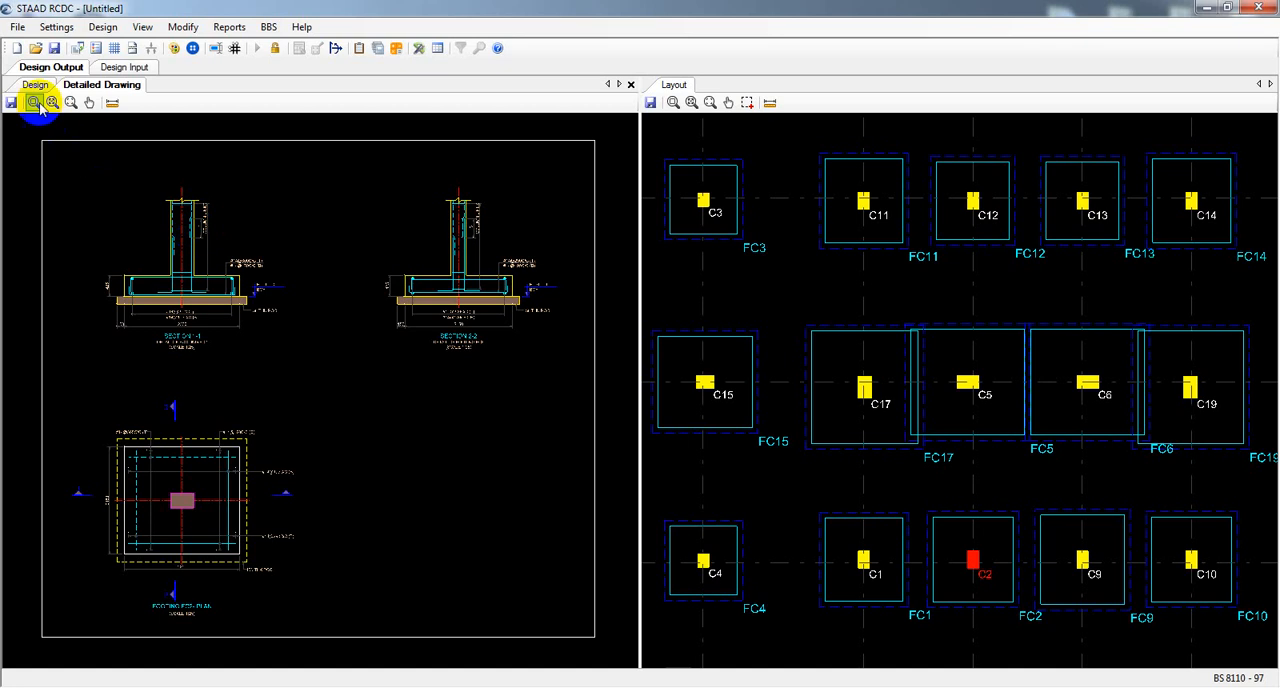
click(11, 102)
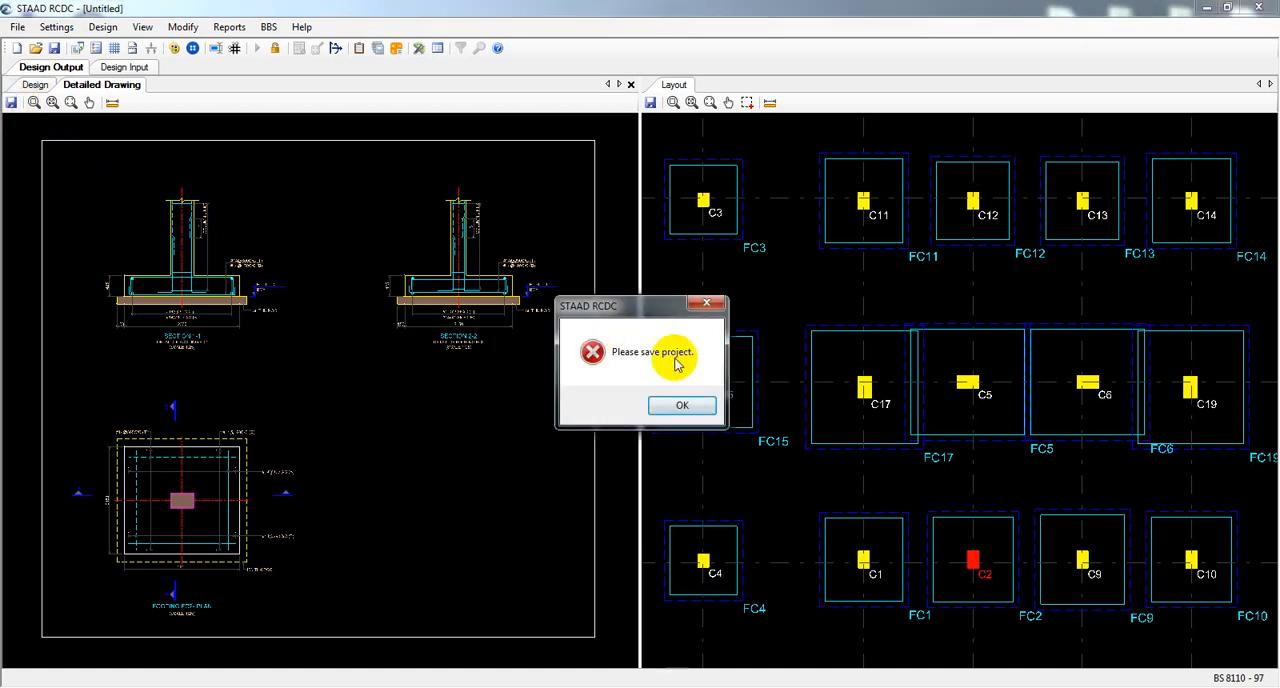
click(682, 405)
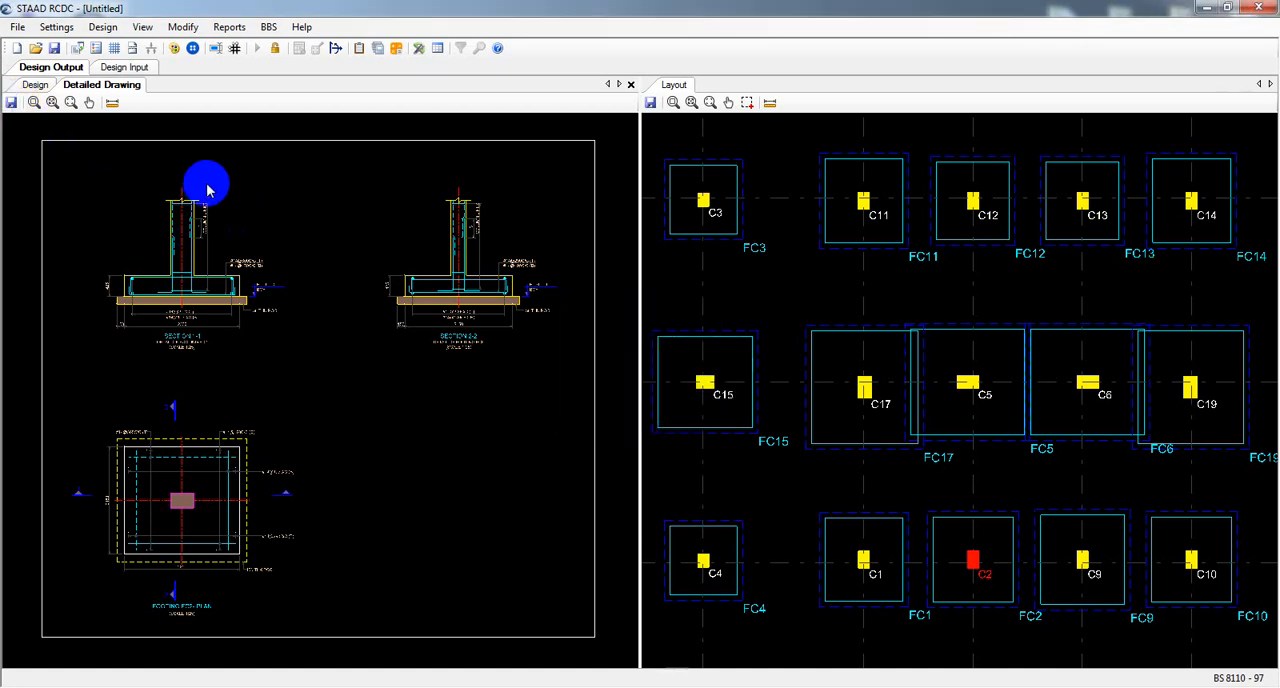
Create a folder named Footing inside the For RCDC folder and save the project in it as footing.
click(54, 48)
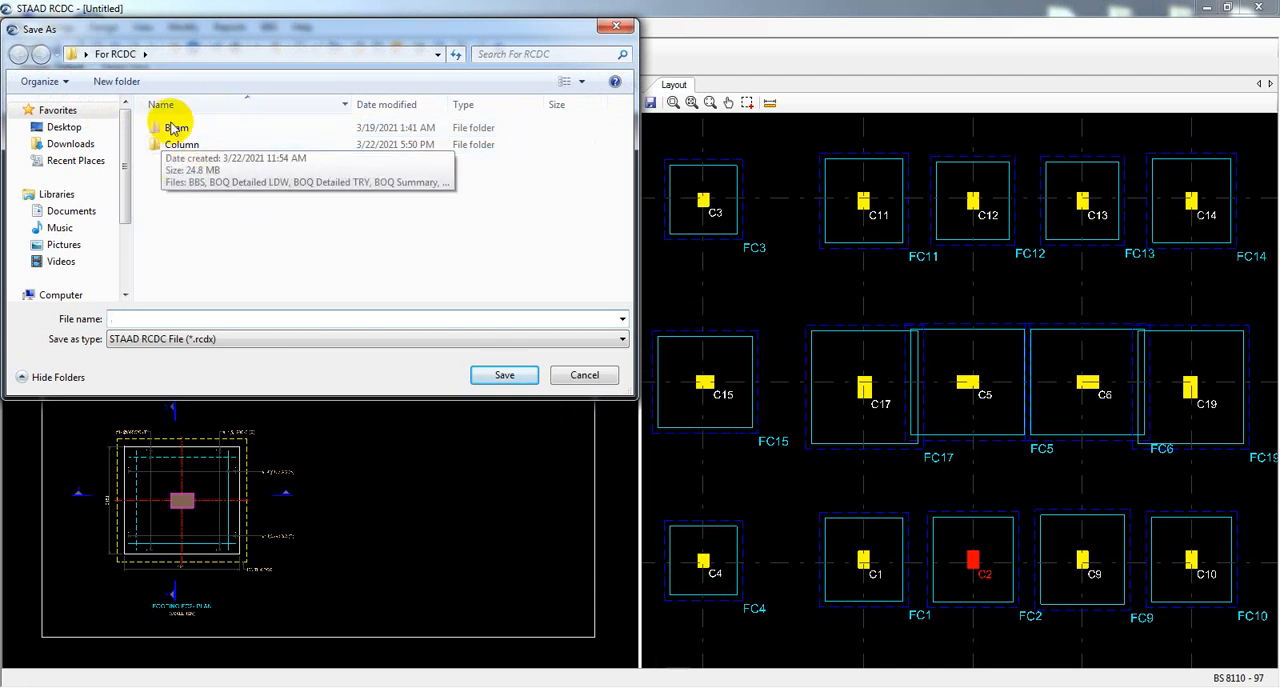
click(116, 81)
text(F)
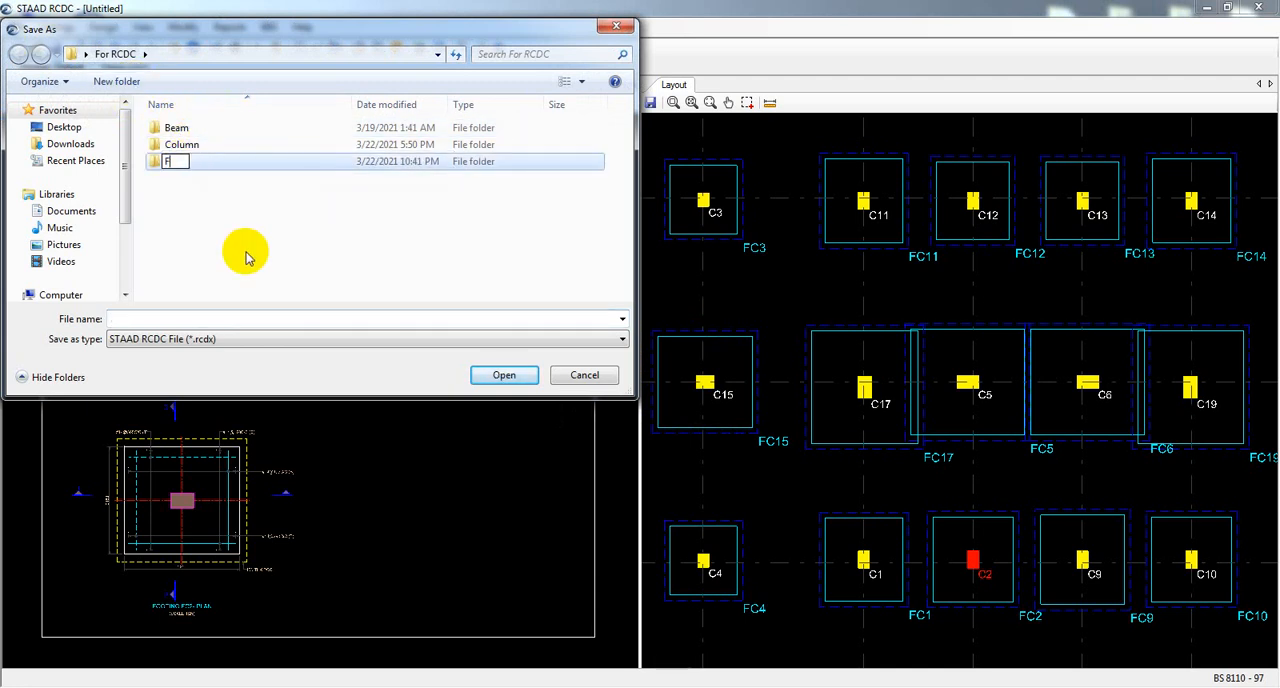
text(ooting)
key(Return)
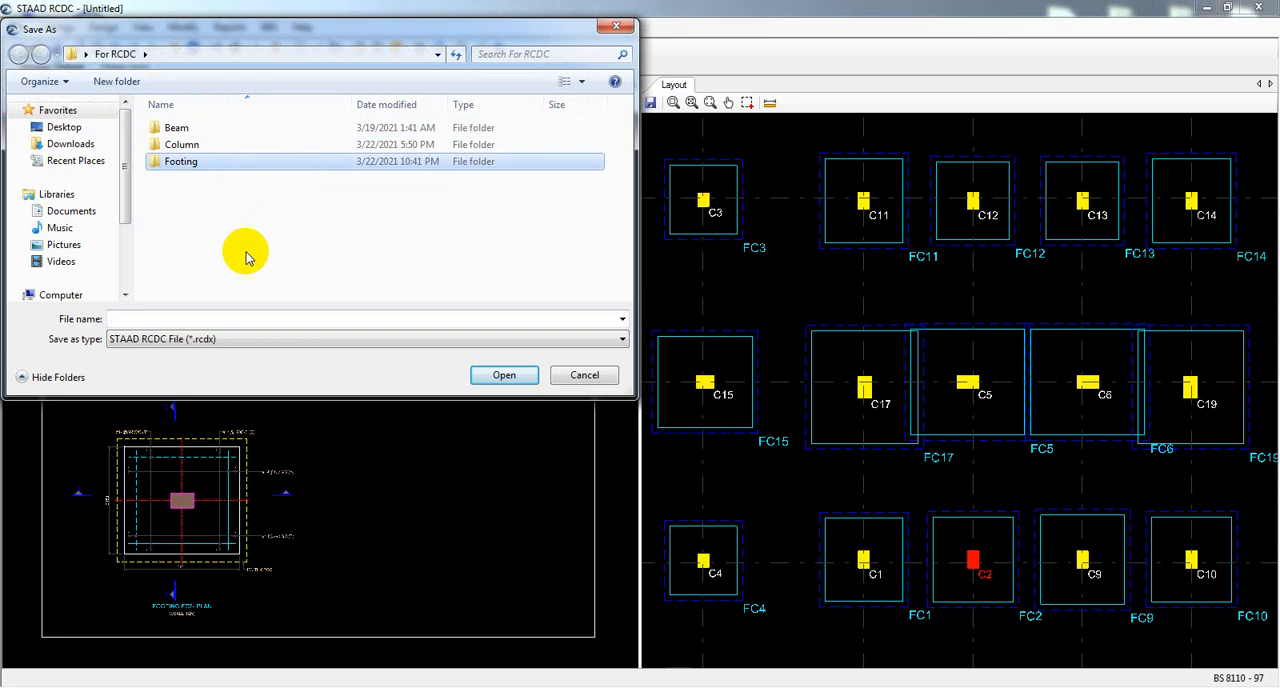
key(Return)
click(227, 319)
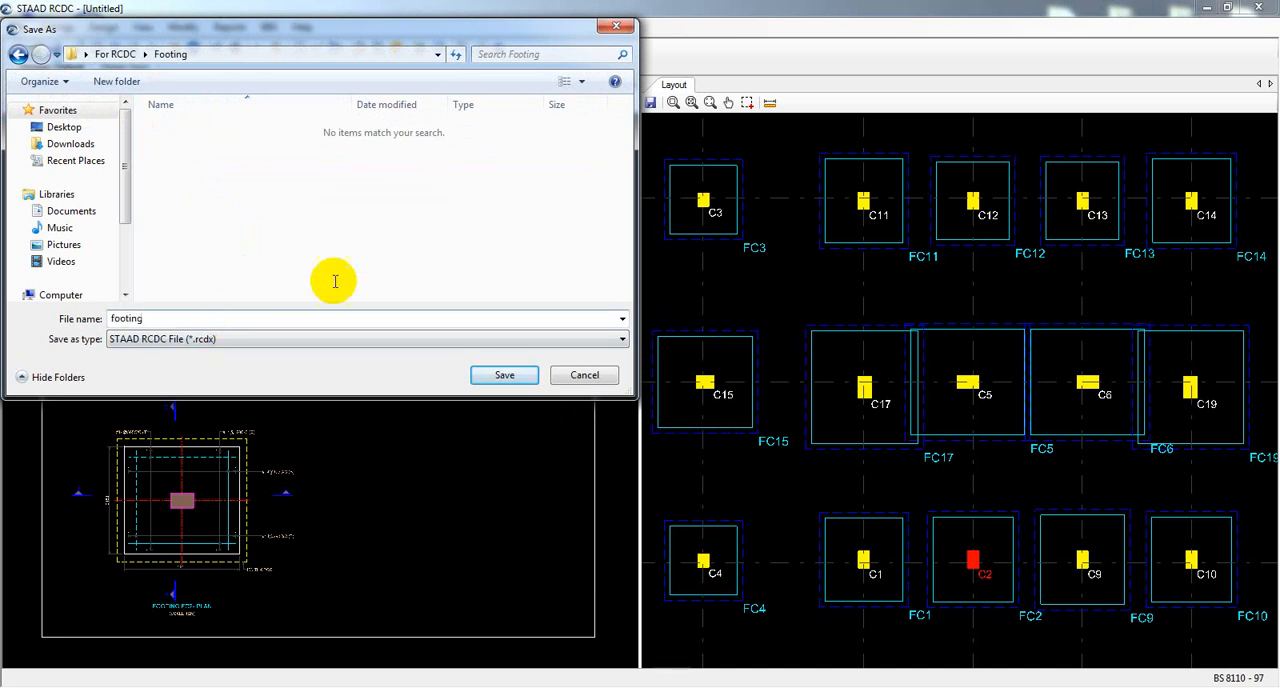
click(500, 374)
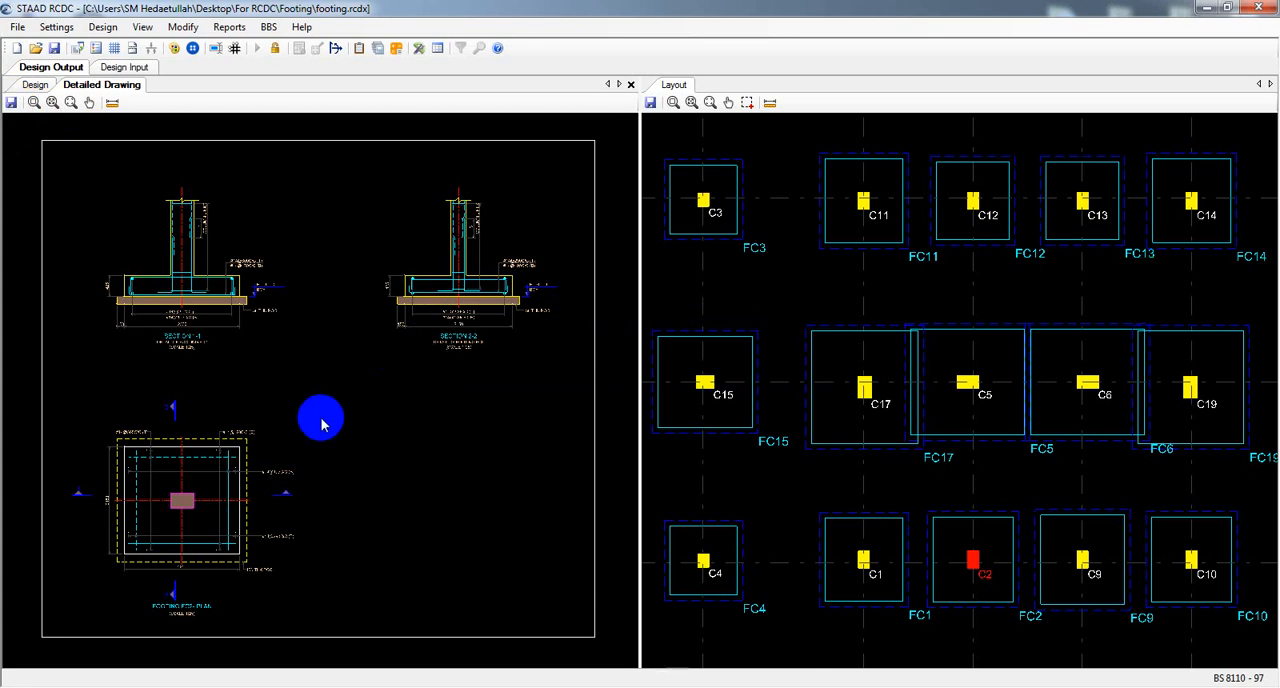
Save the detailed drawing of footing FC2 as a DXF file named FC1 detailing in the Footing folder.
click(10, 104)
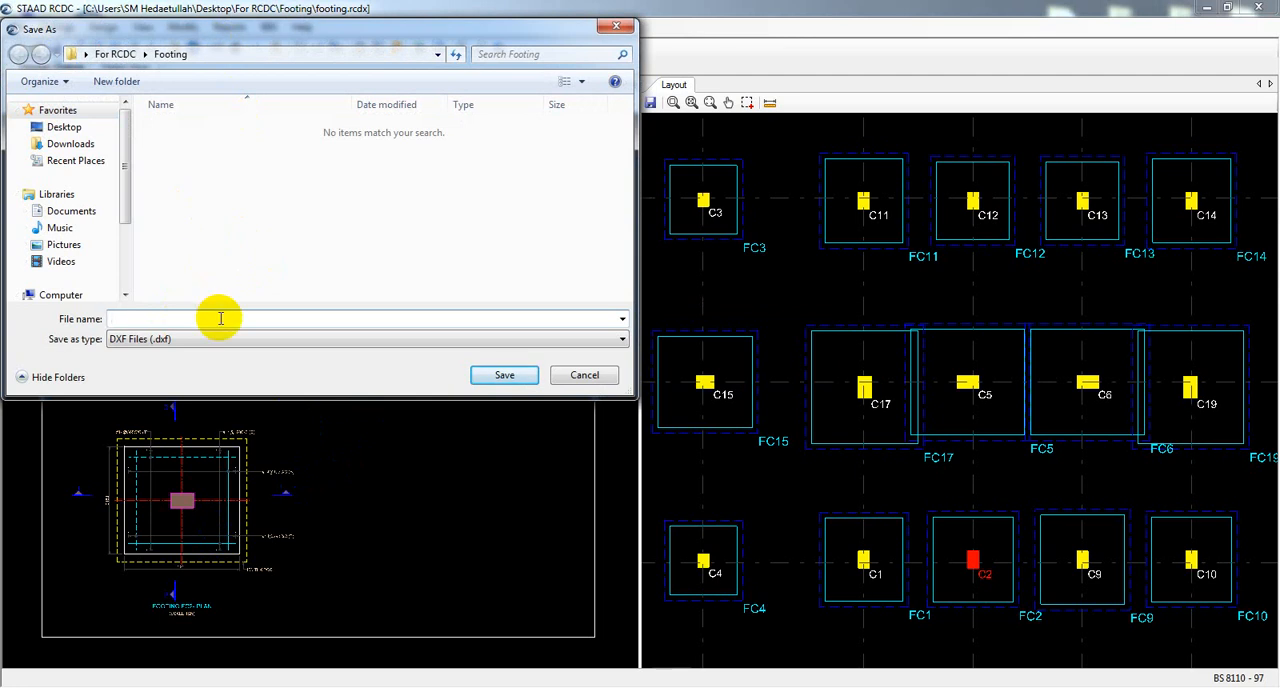
text(FC1 detailing)
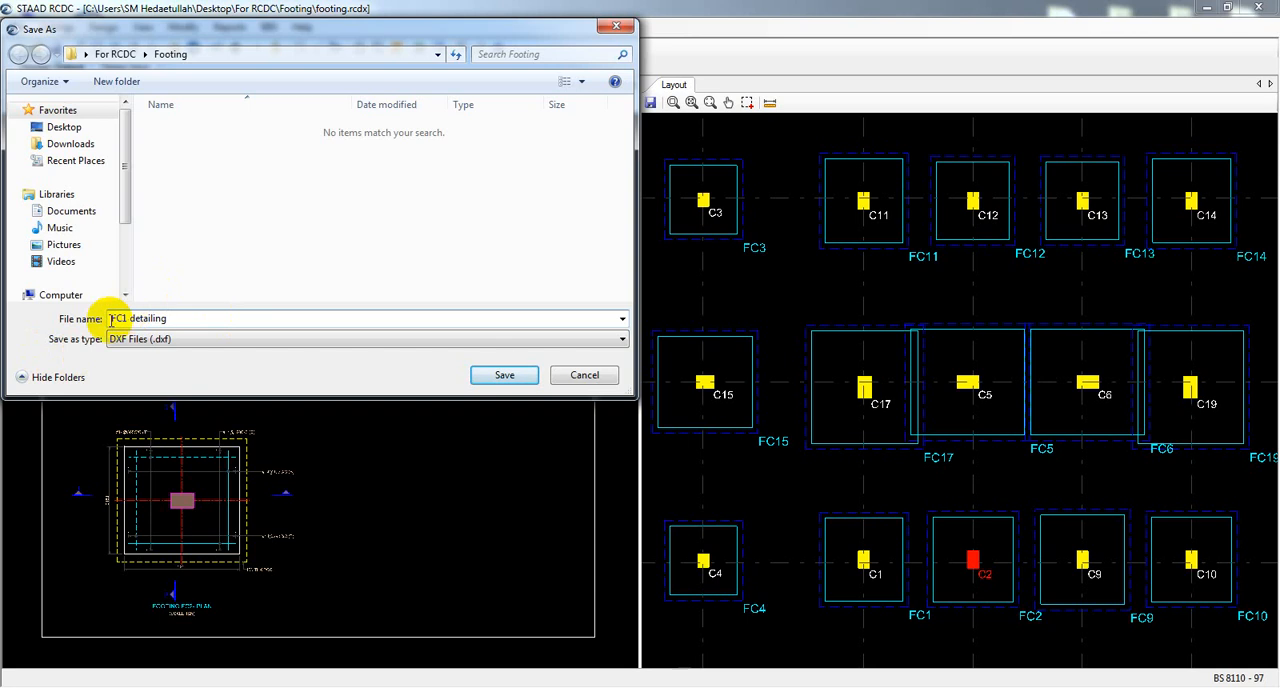
click(502, 380)
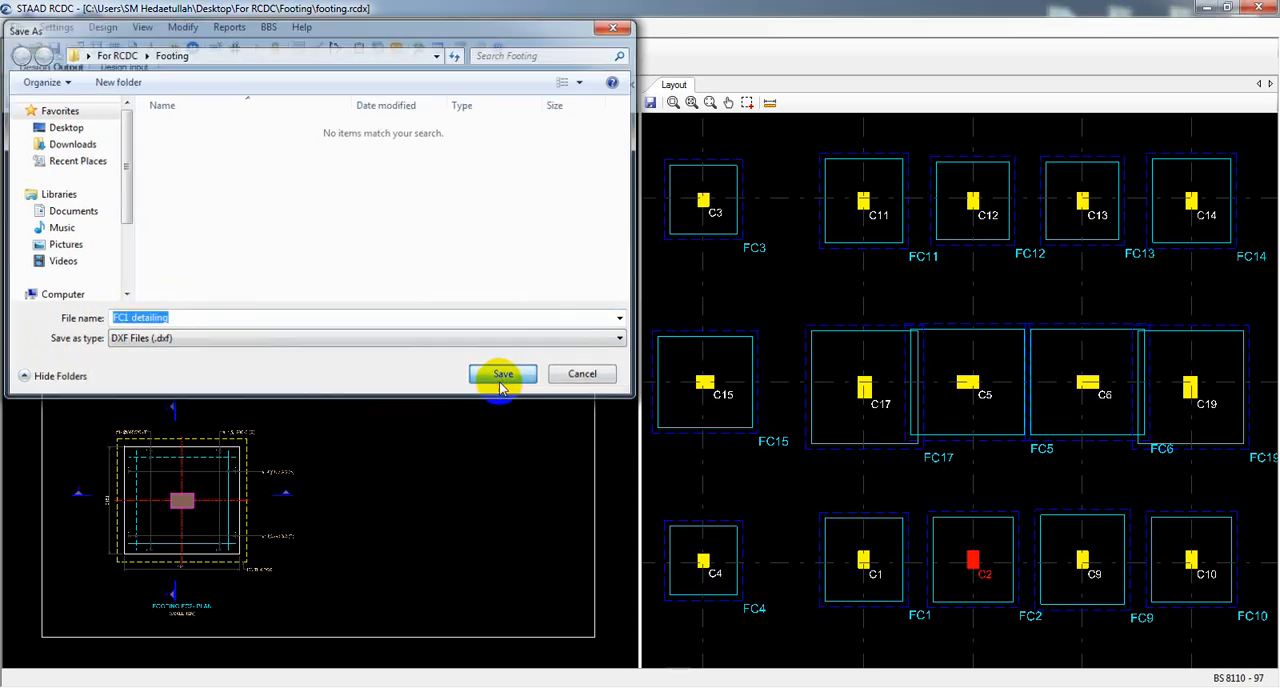
click(502, 385)
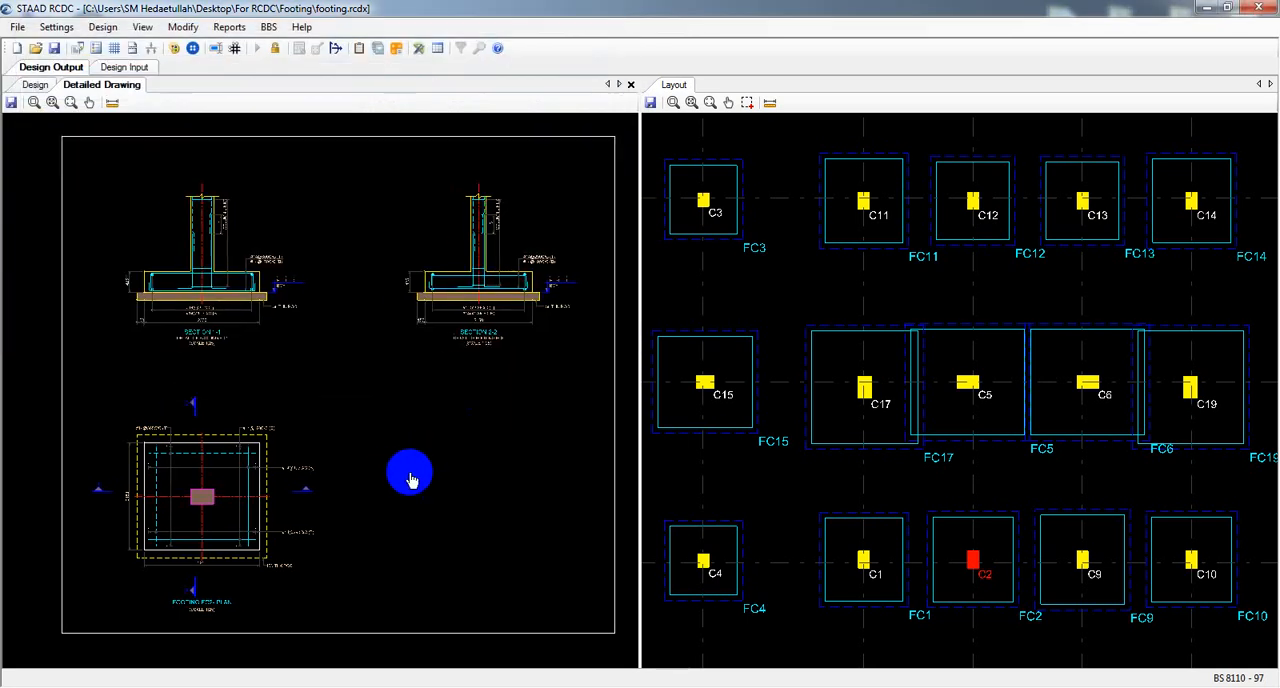
Examine the overall footing layout plan in the detailed drawing, including the footing dimensions, the grid spacing and the middle-row footings FC17, FC5 and FC6.
click(878, 206)
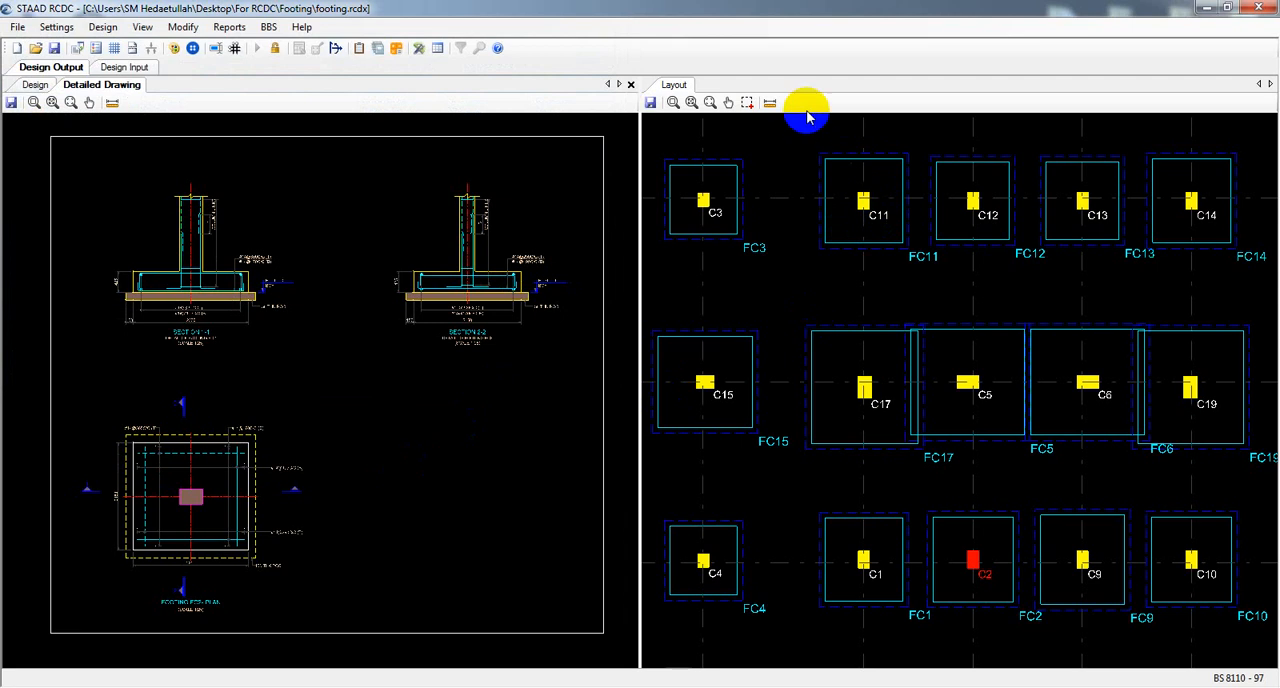
click(786, 142)
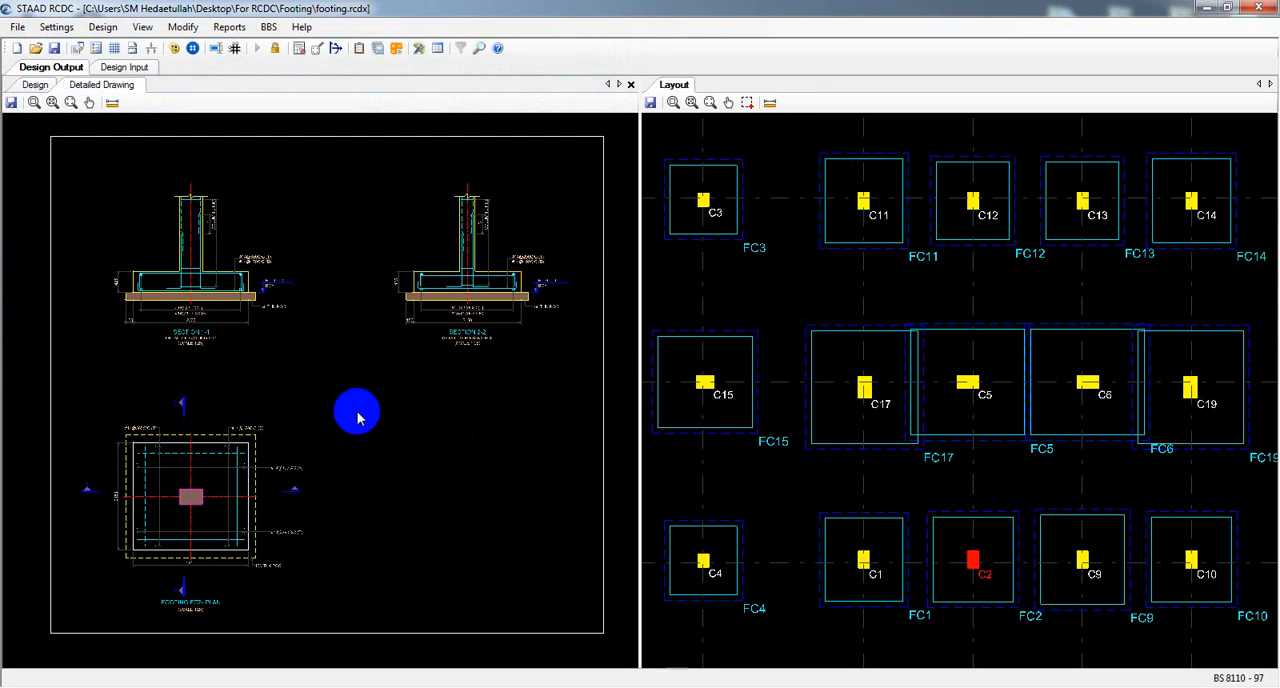
middle_drag(357, 413, 372, 410)
scroll(157, 378, up, 1)
scroll(311, 355, down, 5)
mouse_move(158, 378)
middle_down()
mouse_move(311, 357)
mouse_move(557, 356)
middle_up()
scroll(240, 262, up, 6)
scroll(218, 261, up, 7)
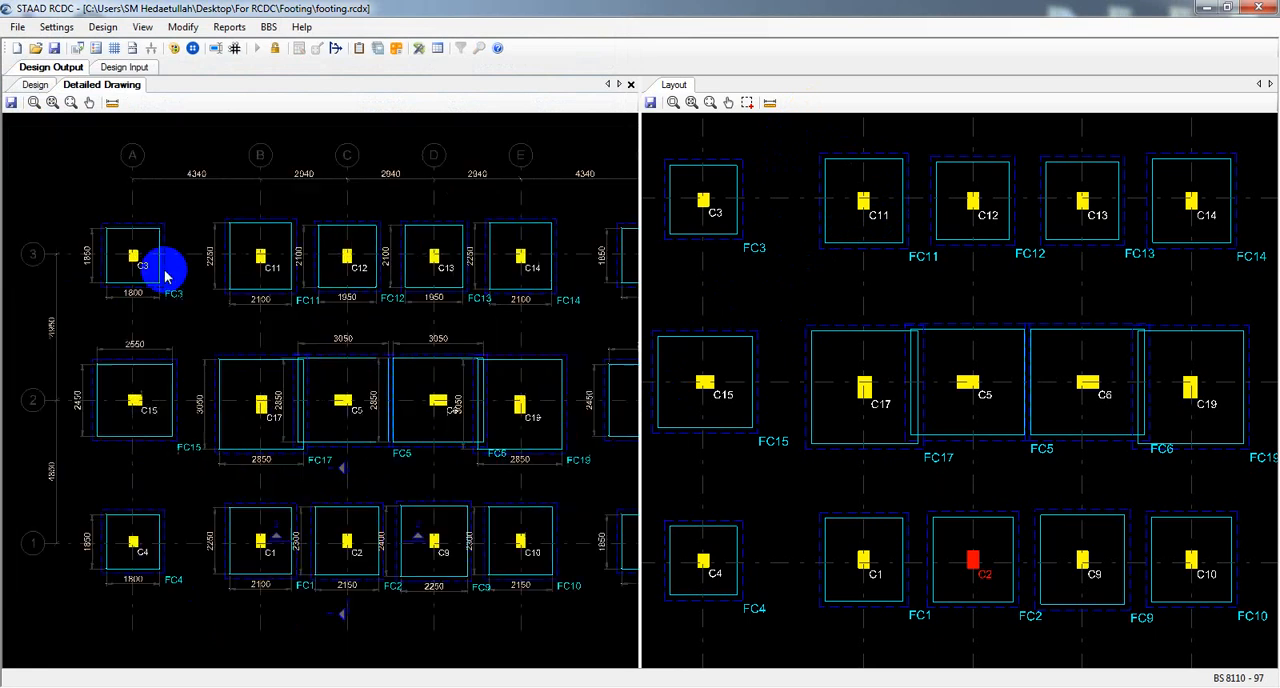
middle_drag(127, 290, 229, 305)
scroll(197, 279, up, 3)
middle_drag(429, 366, 293, 266)
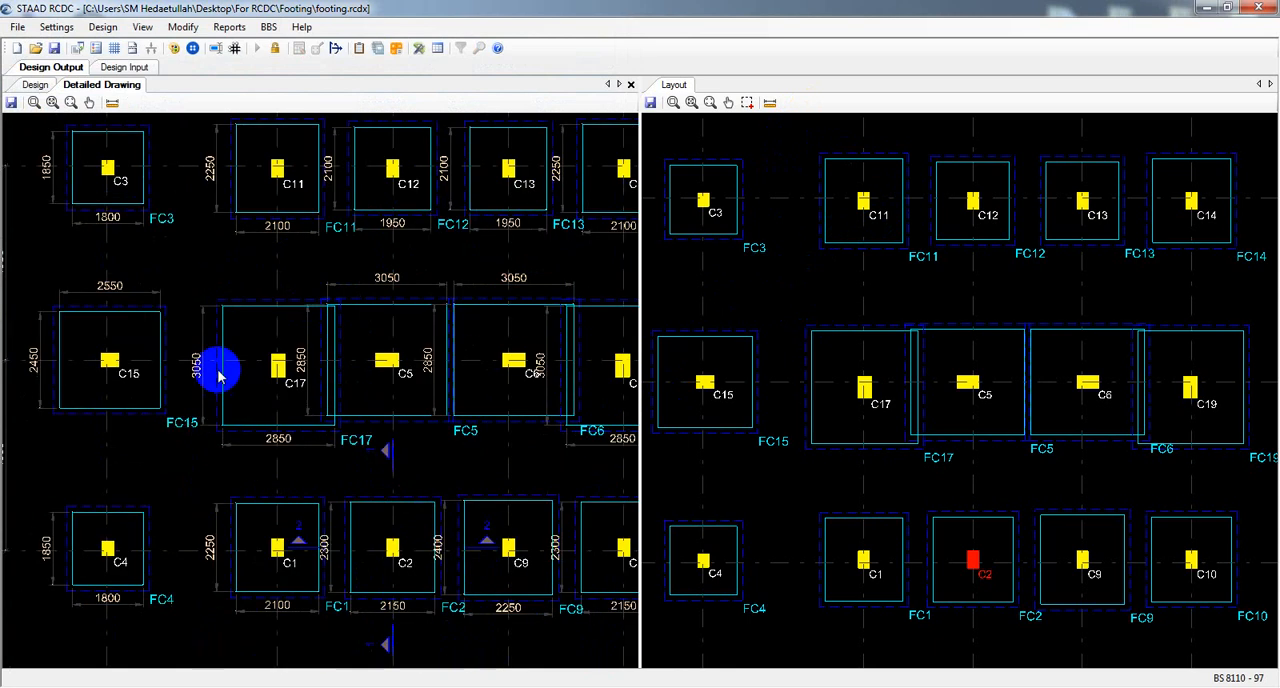
scroll(329, 391, up, 3)
middle_drag(329, 391, 291, 362)
scroll(523, 363, down, 6)
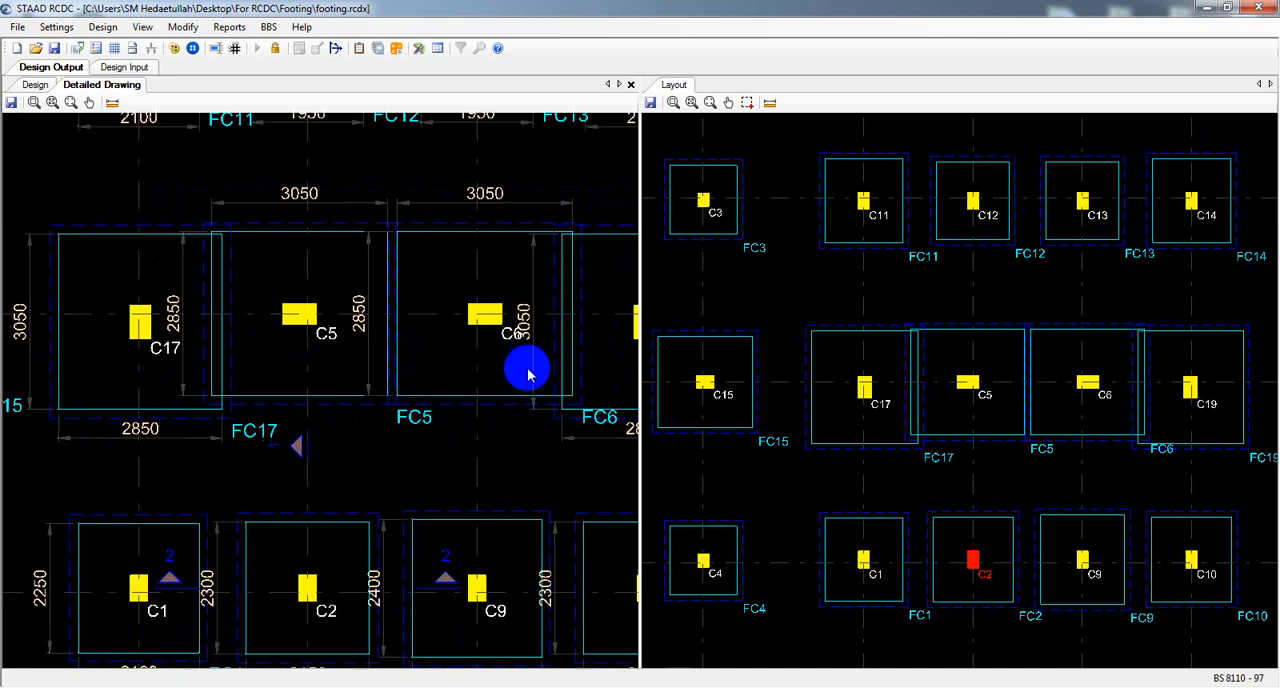
scroll(518, 376, down, 3)
middle_drag(528, 378, 408, 378)
scroll(463, 385, down, 3)
scroll(488, 379, down, 1)
scroll(415, 379, down, 6)
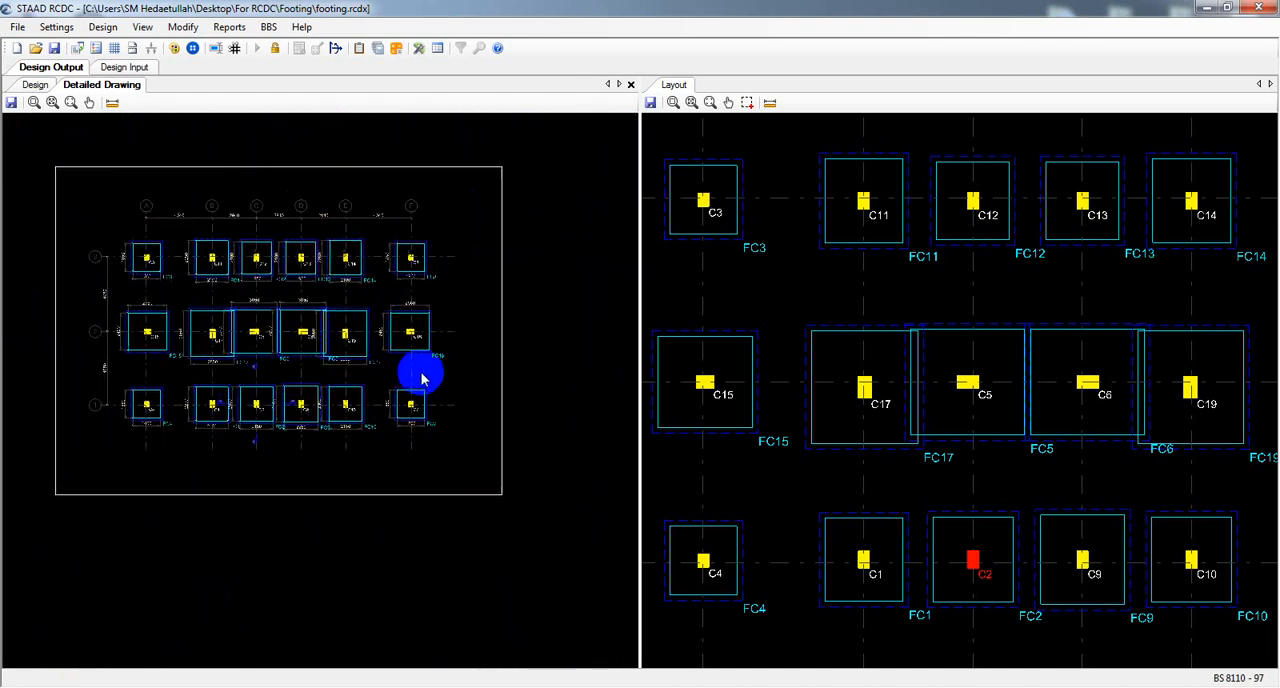
Review the plan and Sections 1-1 and 2-2 of footing FC2 in the detailed drawing.
middle_drag(497, 445, 312, 433)
scroll(226, 470, up, 3)
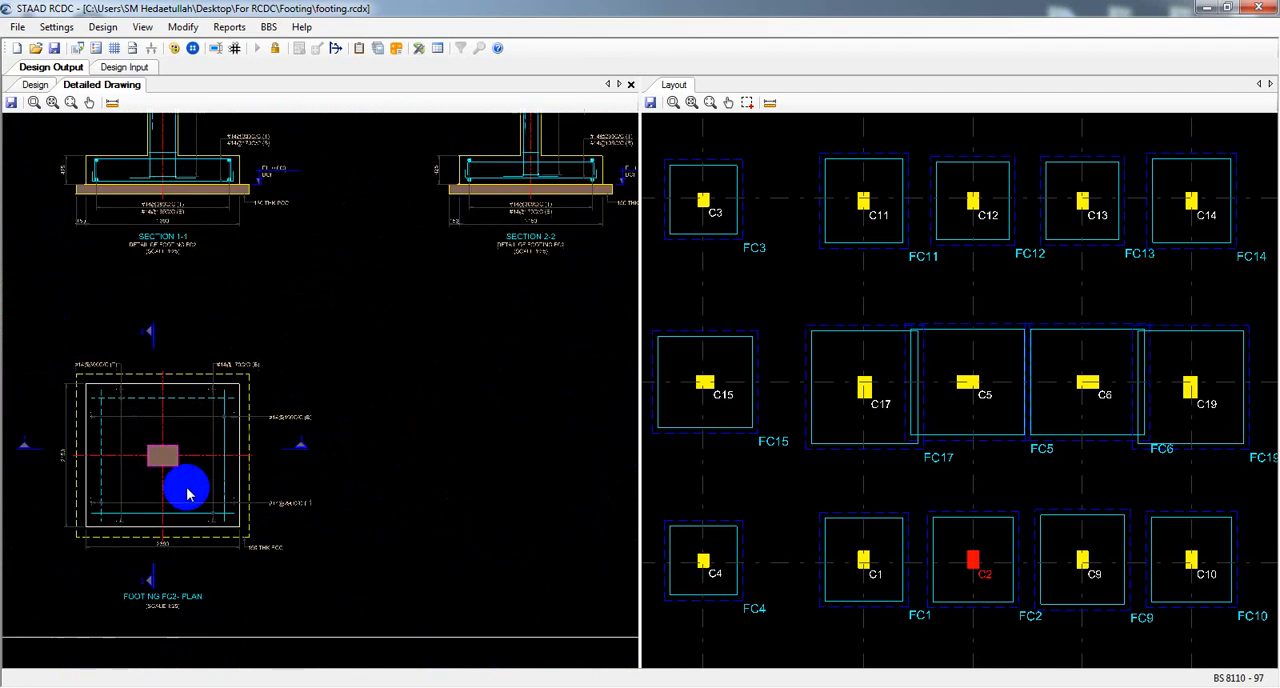
middle_drag(189, 491, 209, 491)
scroll(286, 409, down, 1)
middle_drag(405, 406, 395, 414)
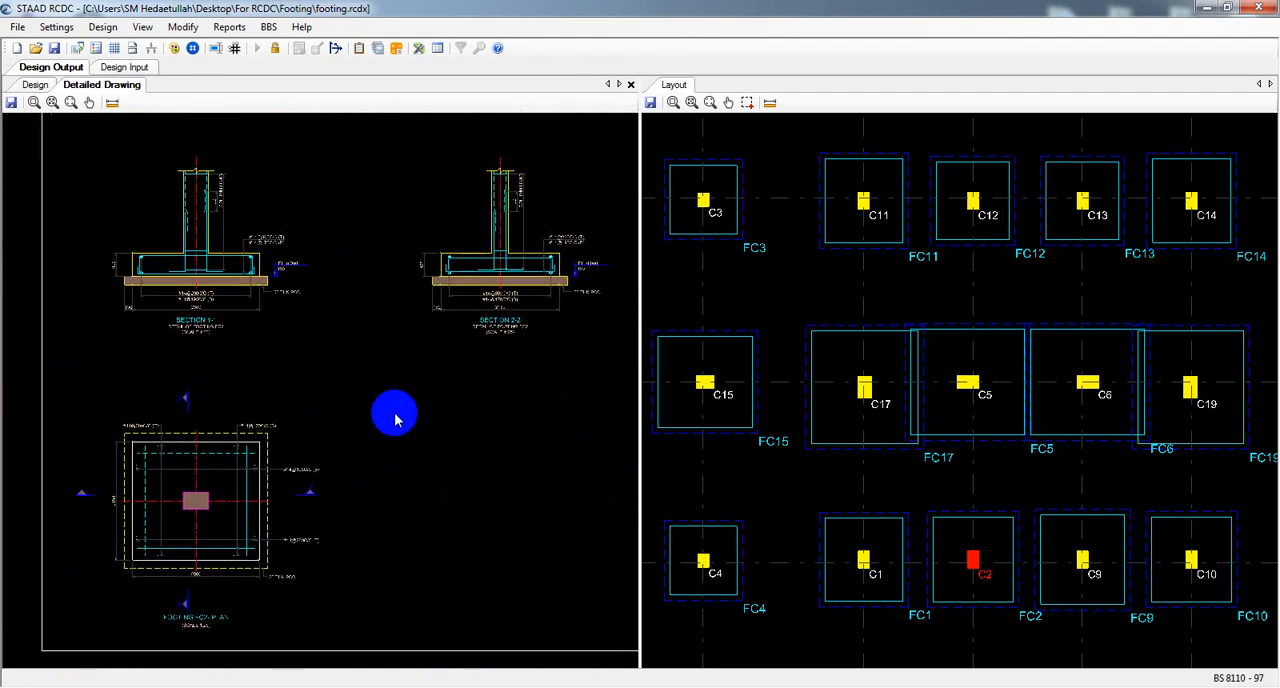